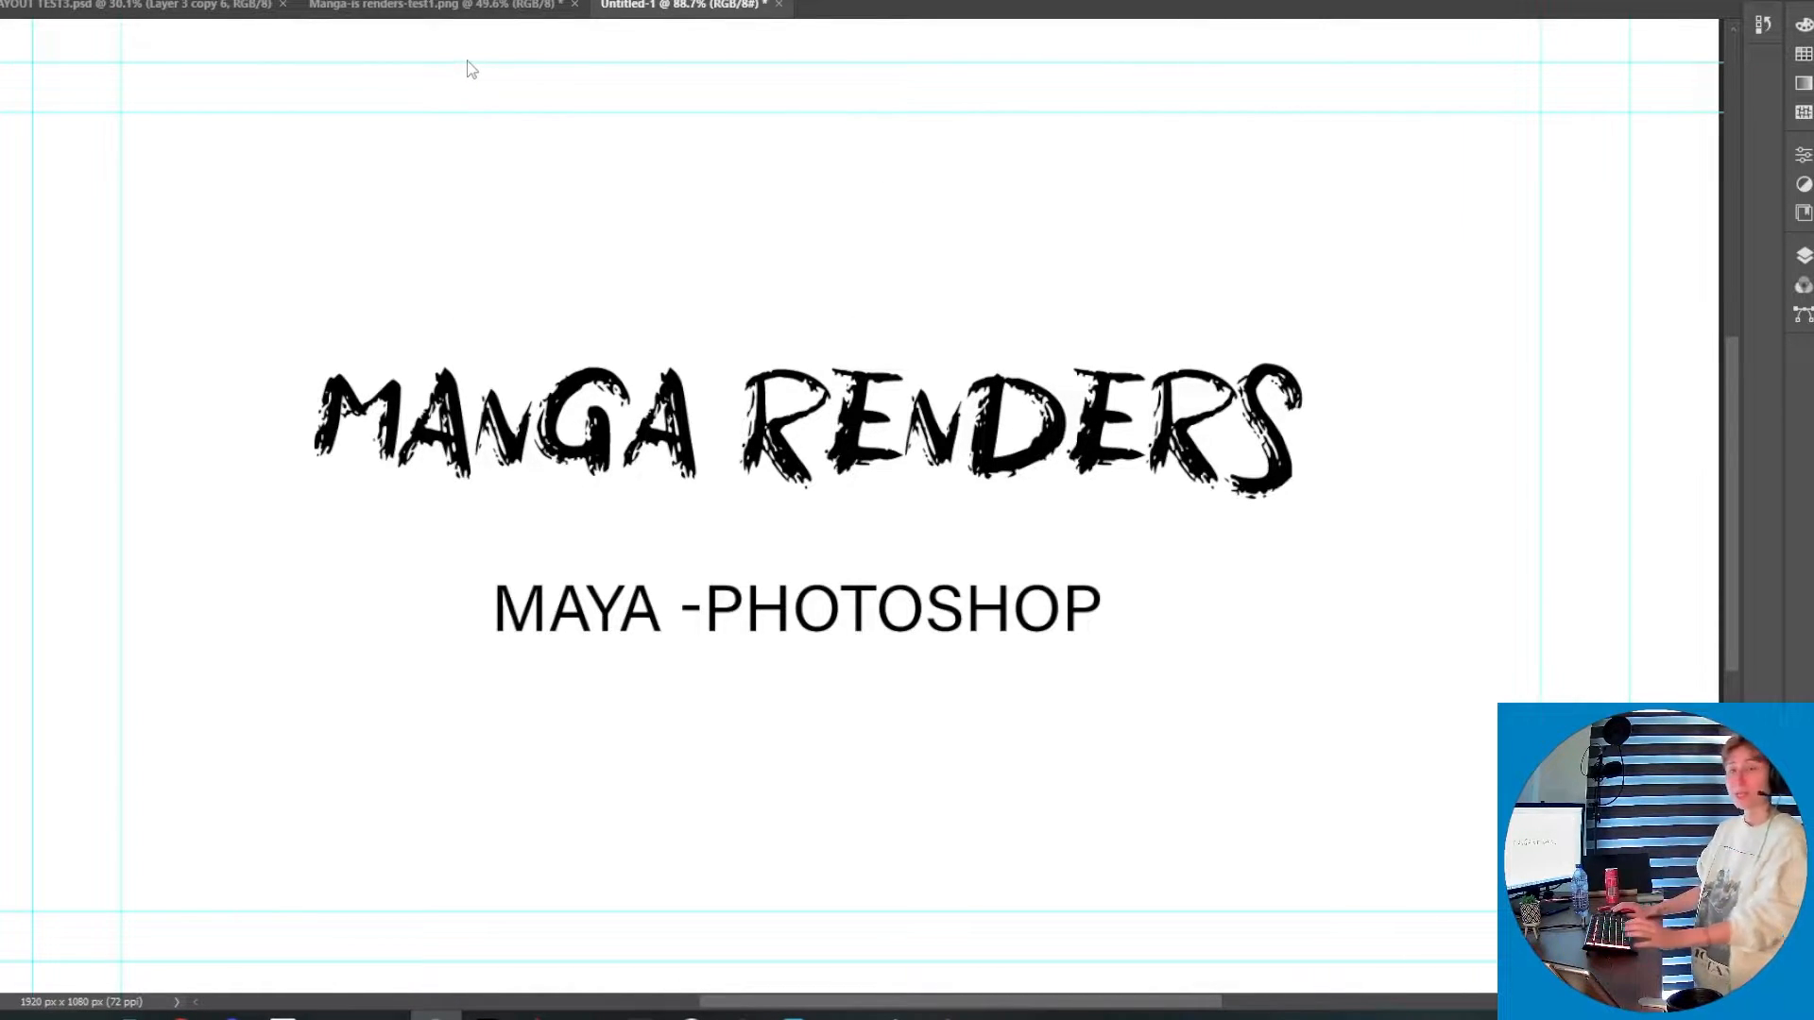
Open the Manga-is renders-test1.png document and examine its panels from the alley scene down to the motorcycle frame
{"action": "left_click", "coordinate": [482, 8]}
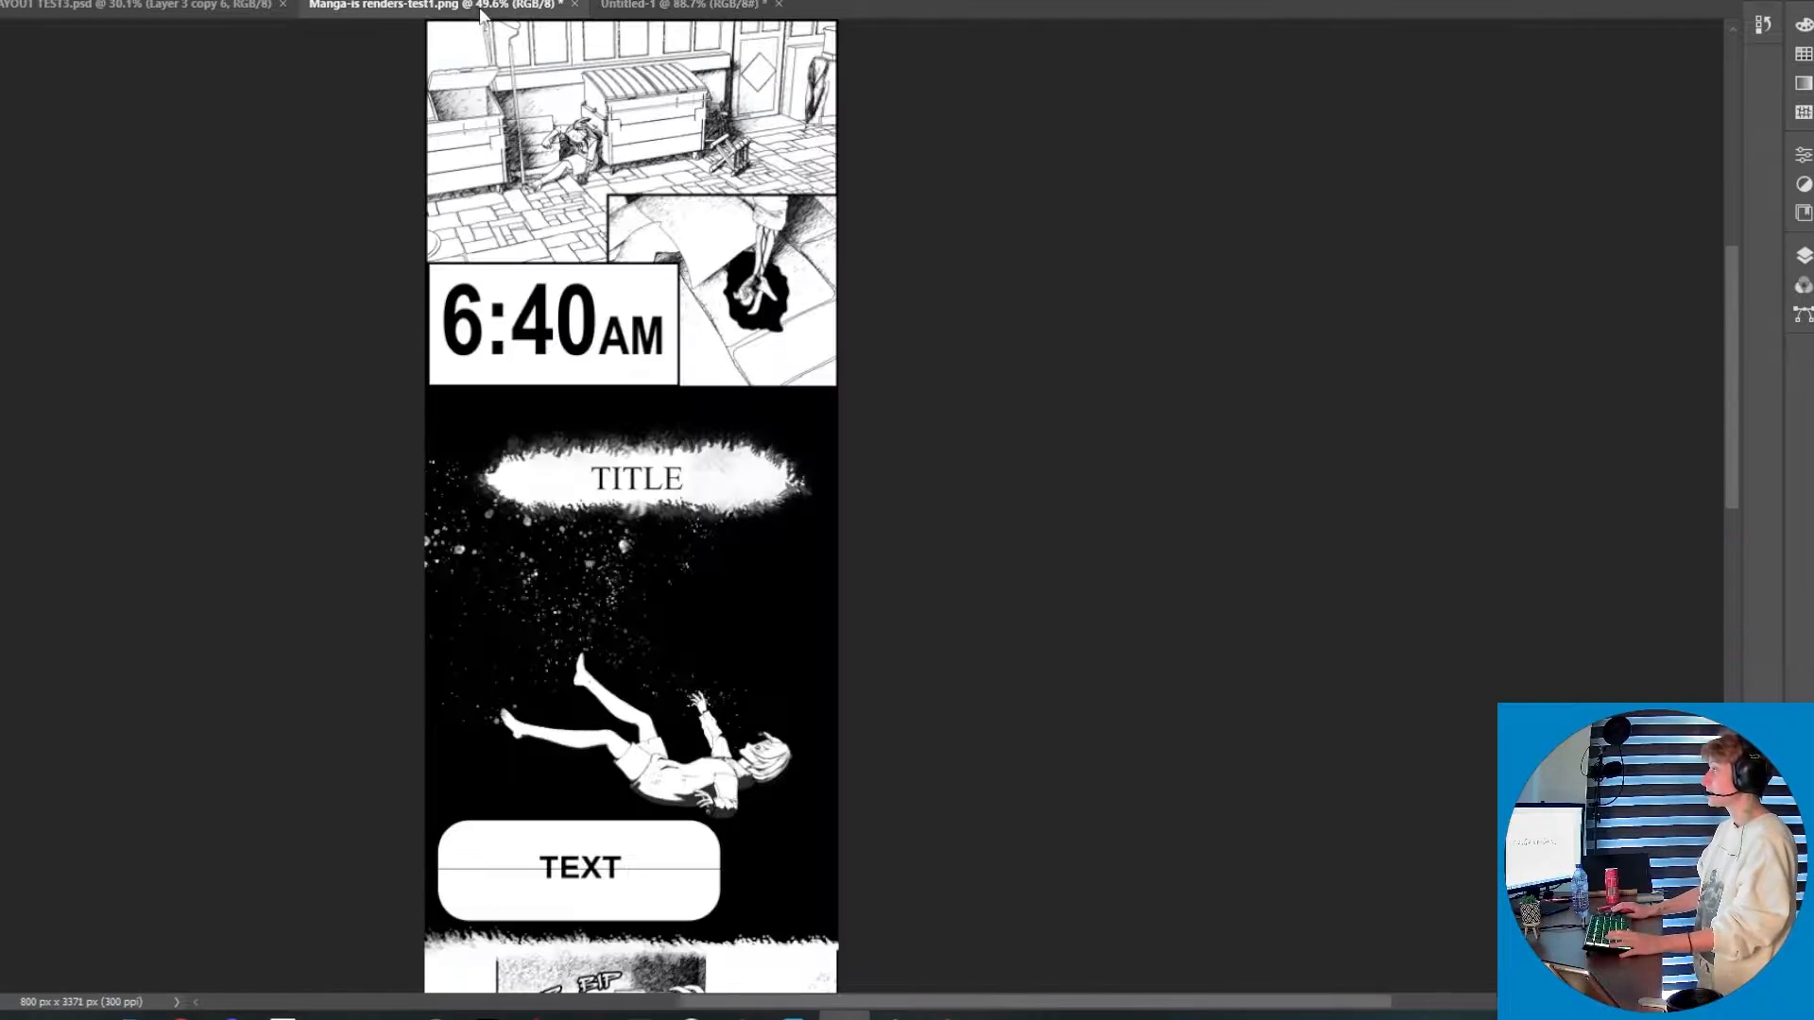
{"action": "scroll", "coordinate": [752, 293], "scroll_direction": "up", "scroll_amount": 3}
{"action": "scroll", "coordinate": [751, 293], "scroll_direction": "up", "scroll_amount": 5, "text": "alt"}
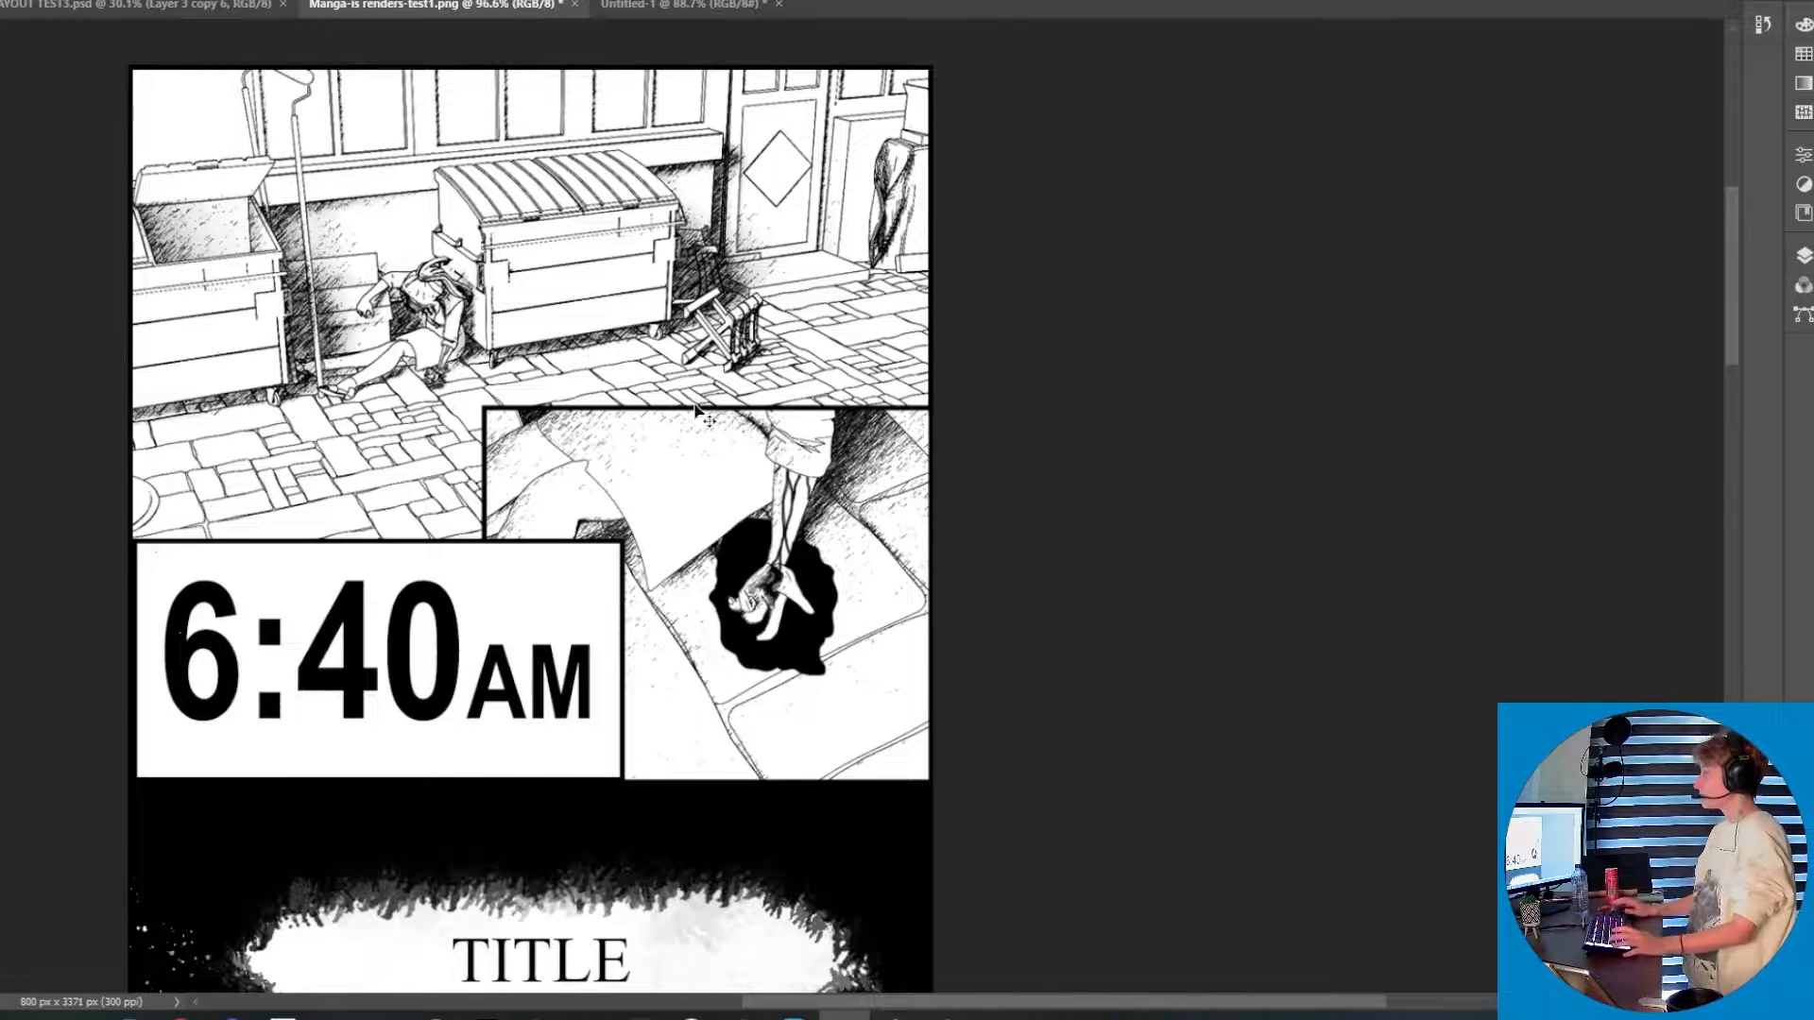
{"action": "scroll", "coordinate": [756, 473], "scroll_direction": "down", "scroll_amount": 2}
{"action": "scroll", "coordinate": [756, 472], "scroll_direction": "down", "scroll_amount": 10}
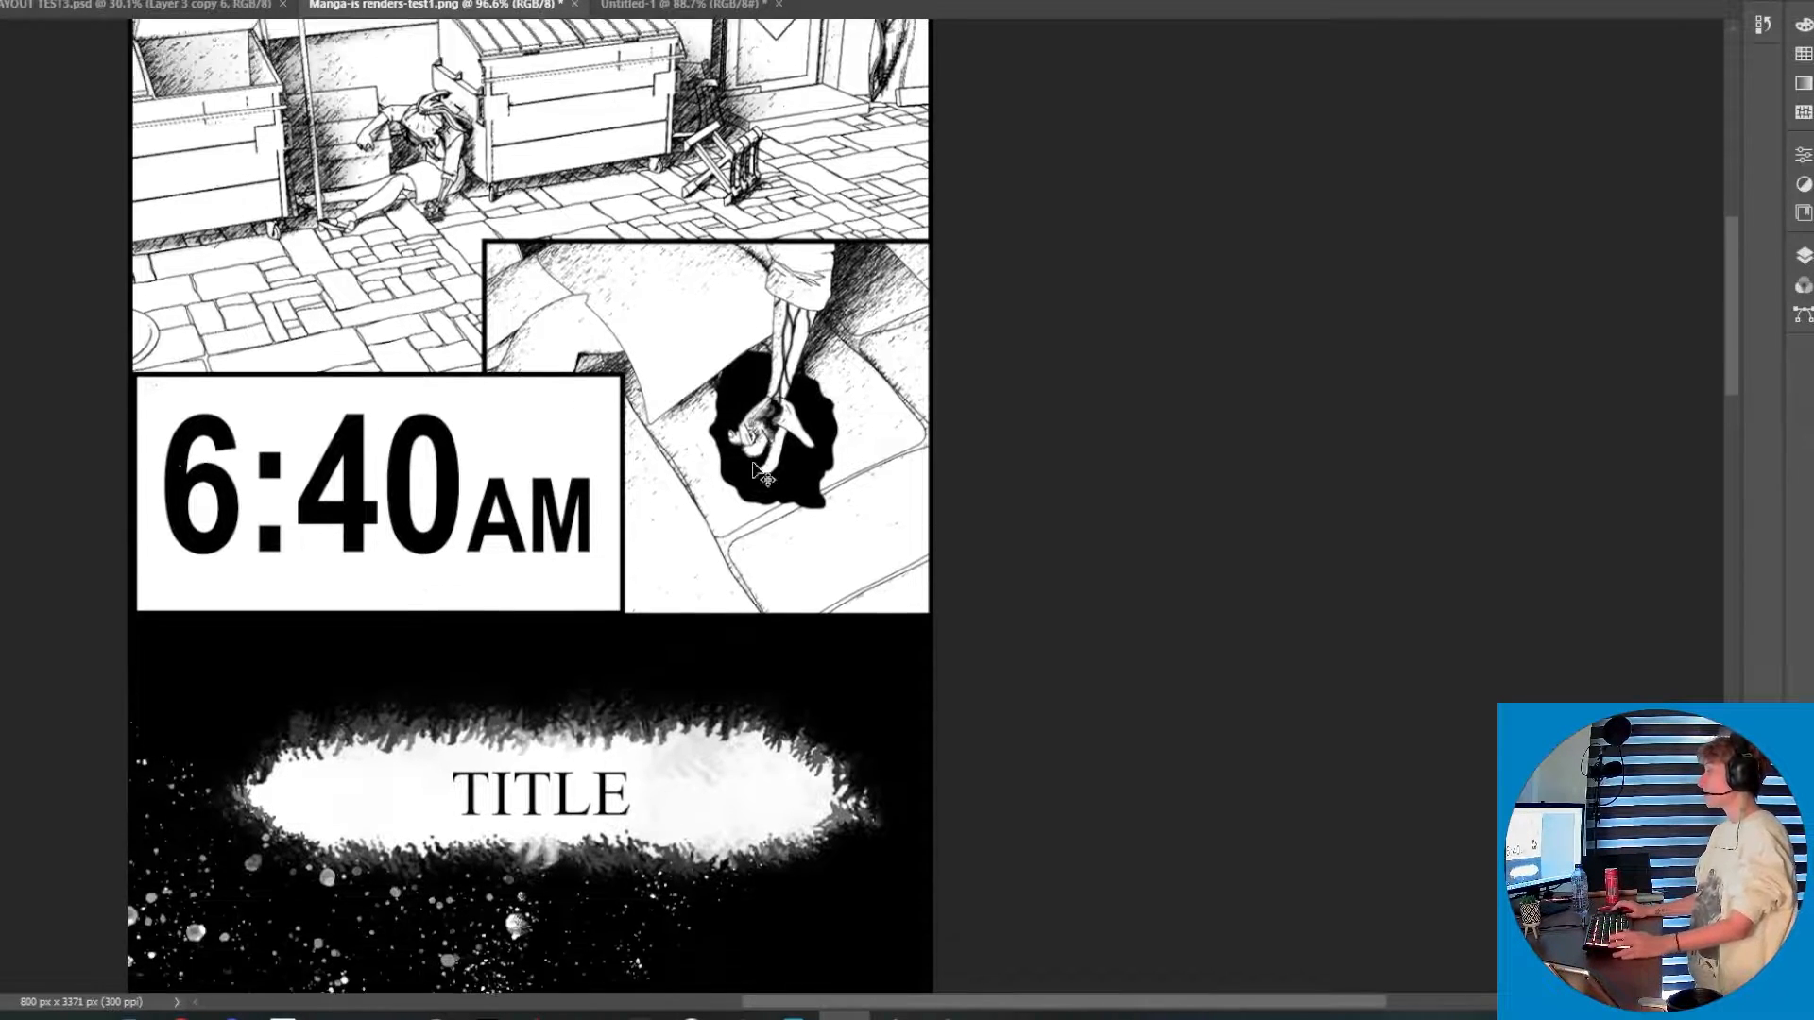
{"action": "scroll", "coordinate": [756, 472], "scroll_direction": "down", "scroll_amount": 10}
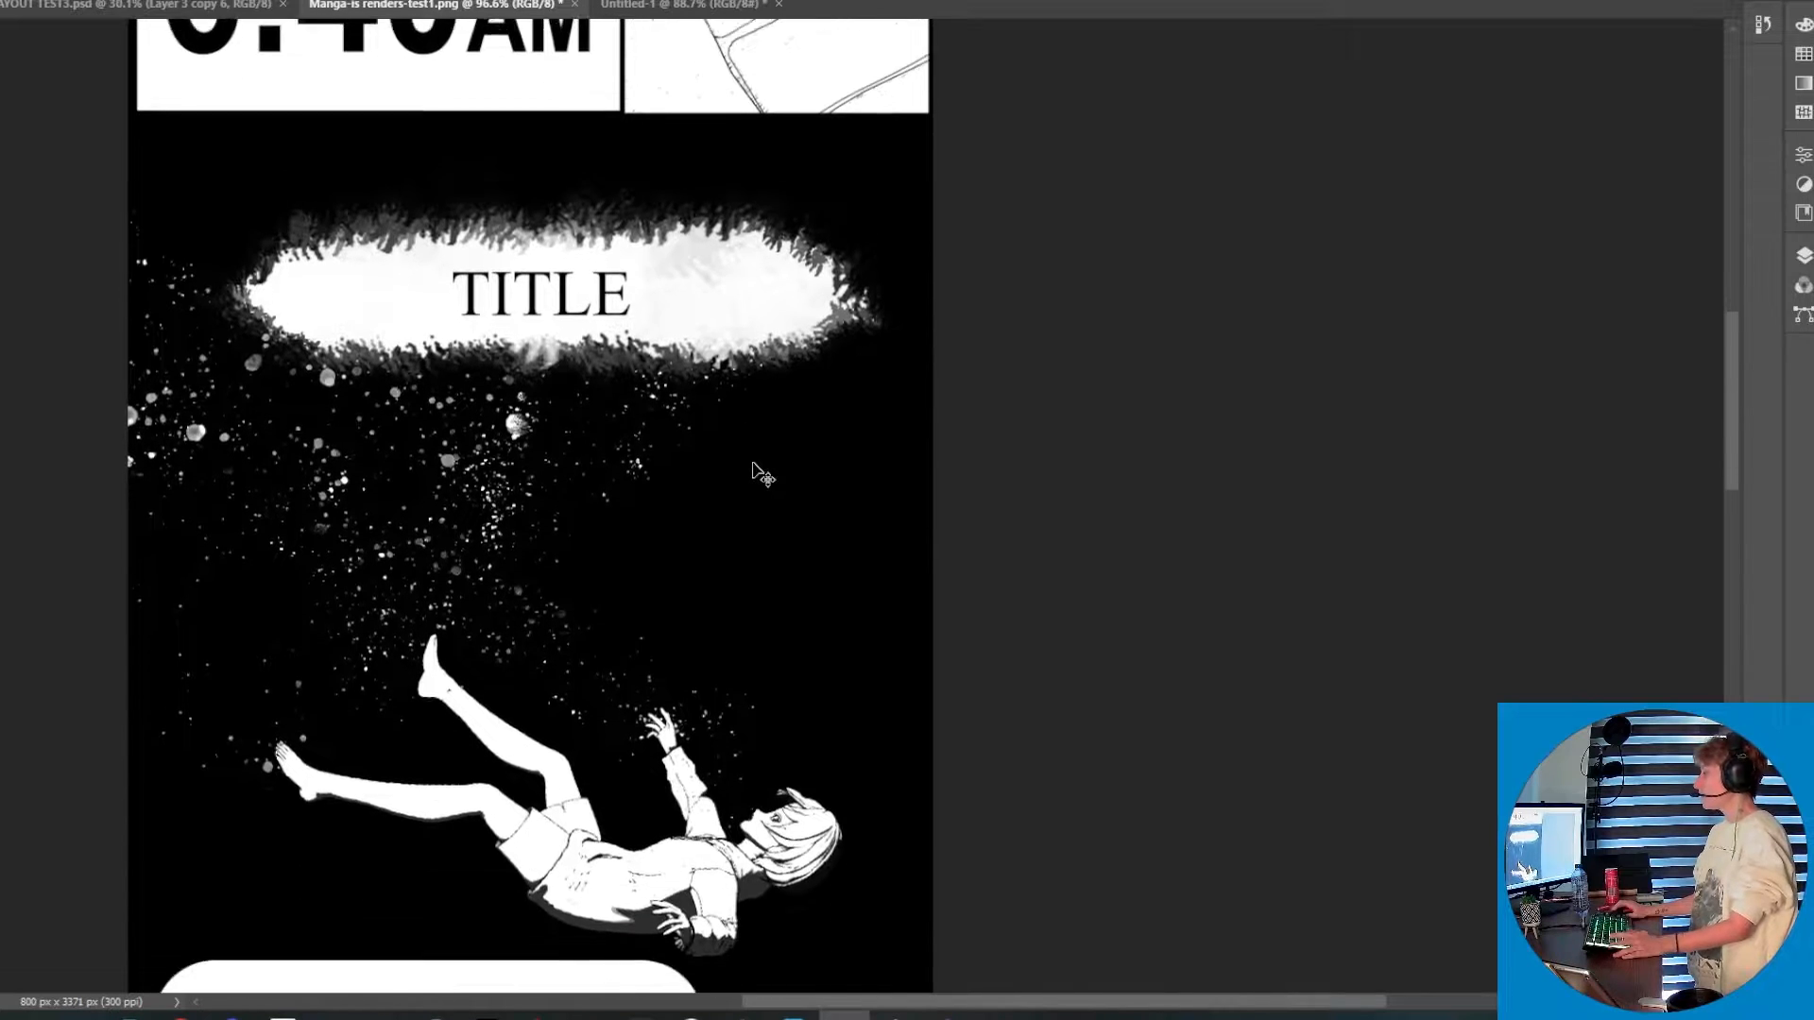
{"action": "scroll", "coordinate": [756, 472], "scroll_direction": "down", "scroll_amount": 1, "text": "alt"}
{"action": "scroll", "coordinate": [761, 472], "scroll_direction": "down", "scroll_amount": 1, "text": "alt"}
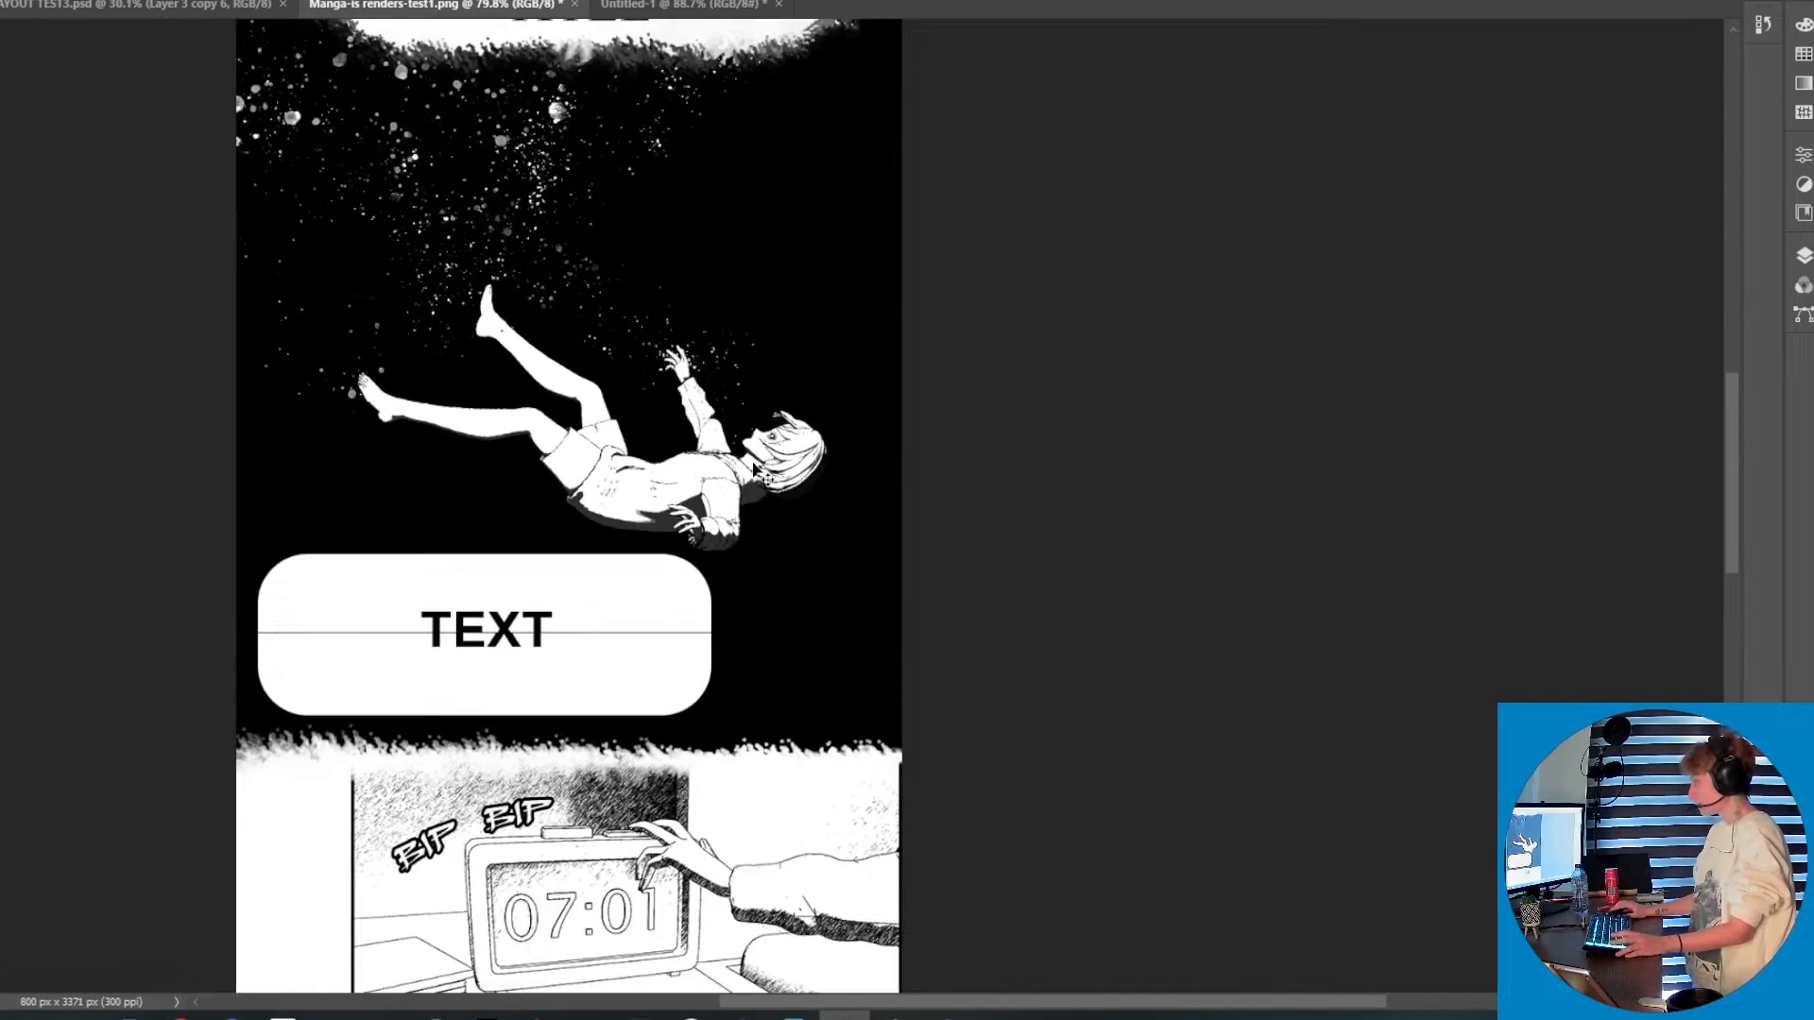
{"action": "scroll", "coordinate": [761, 473], "scroll_direction": "down", "scroll_amount": 5}
{"action": "scroll", "coordinate": [760, 472], "scroll_direction": "down", "scroll_amount": 12}
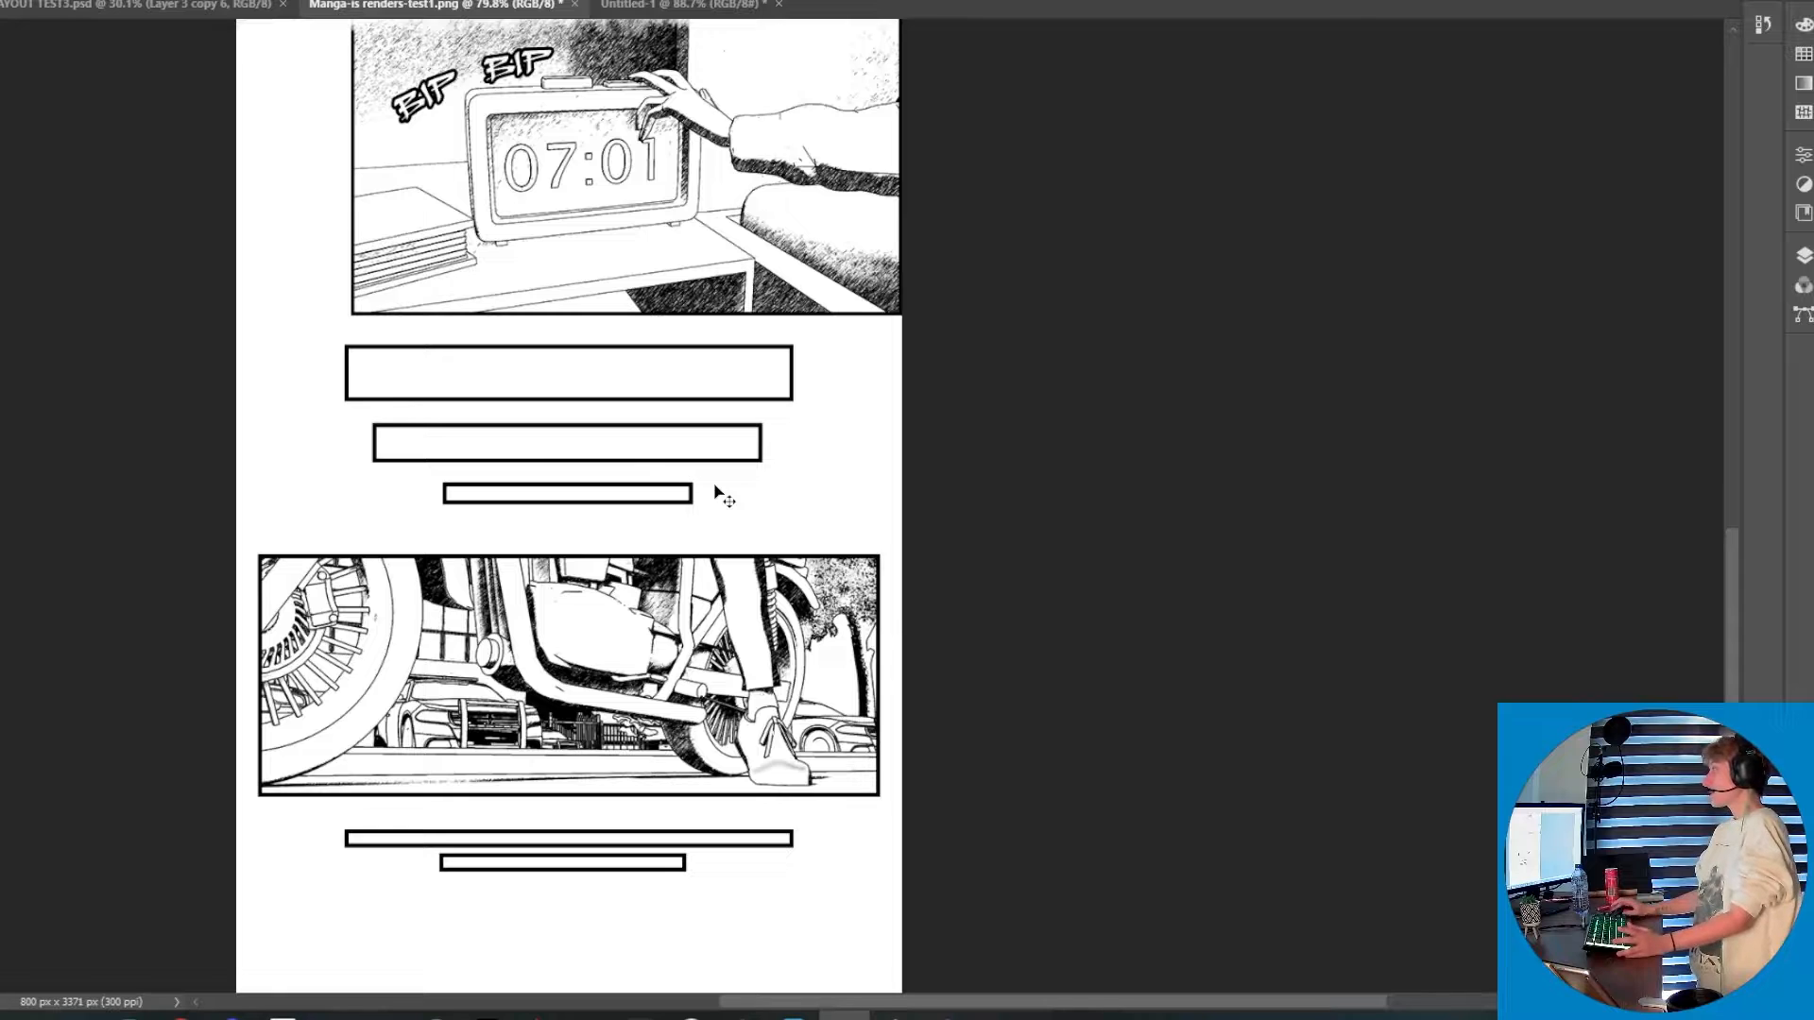
{"action": "scroll", "coordinate": [497, 194], "scroll_direction": "up", "scroll_amount": 3}
{"action": "scroll", "coordinate": [497, 195], "scroll_direction": "up", "scroll_amount": 7, "text": "alt"}
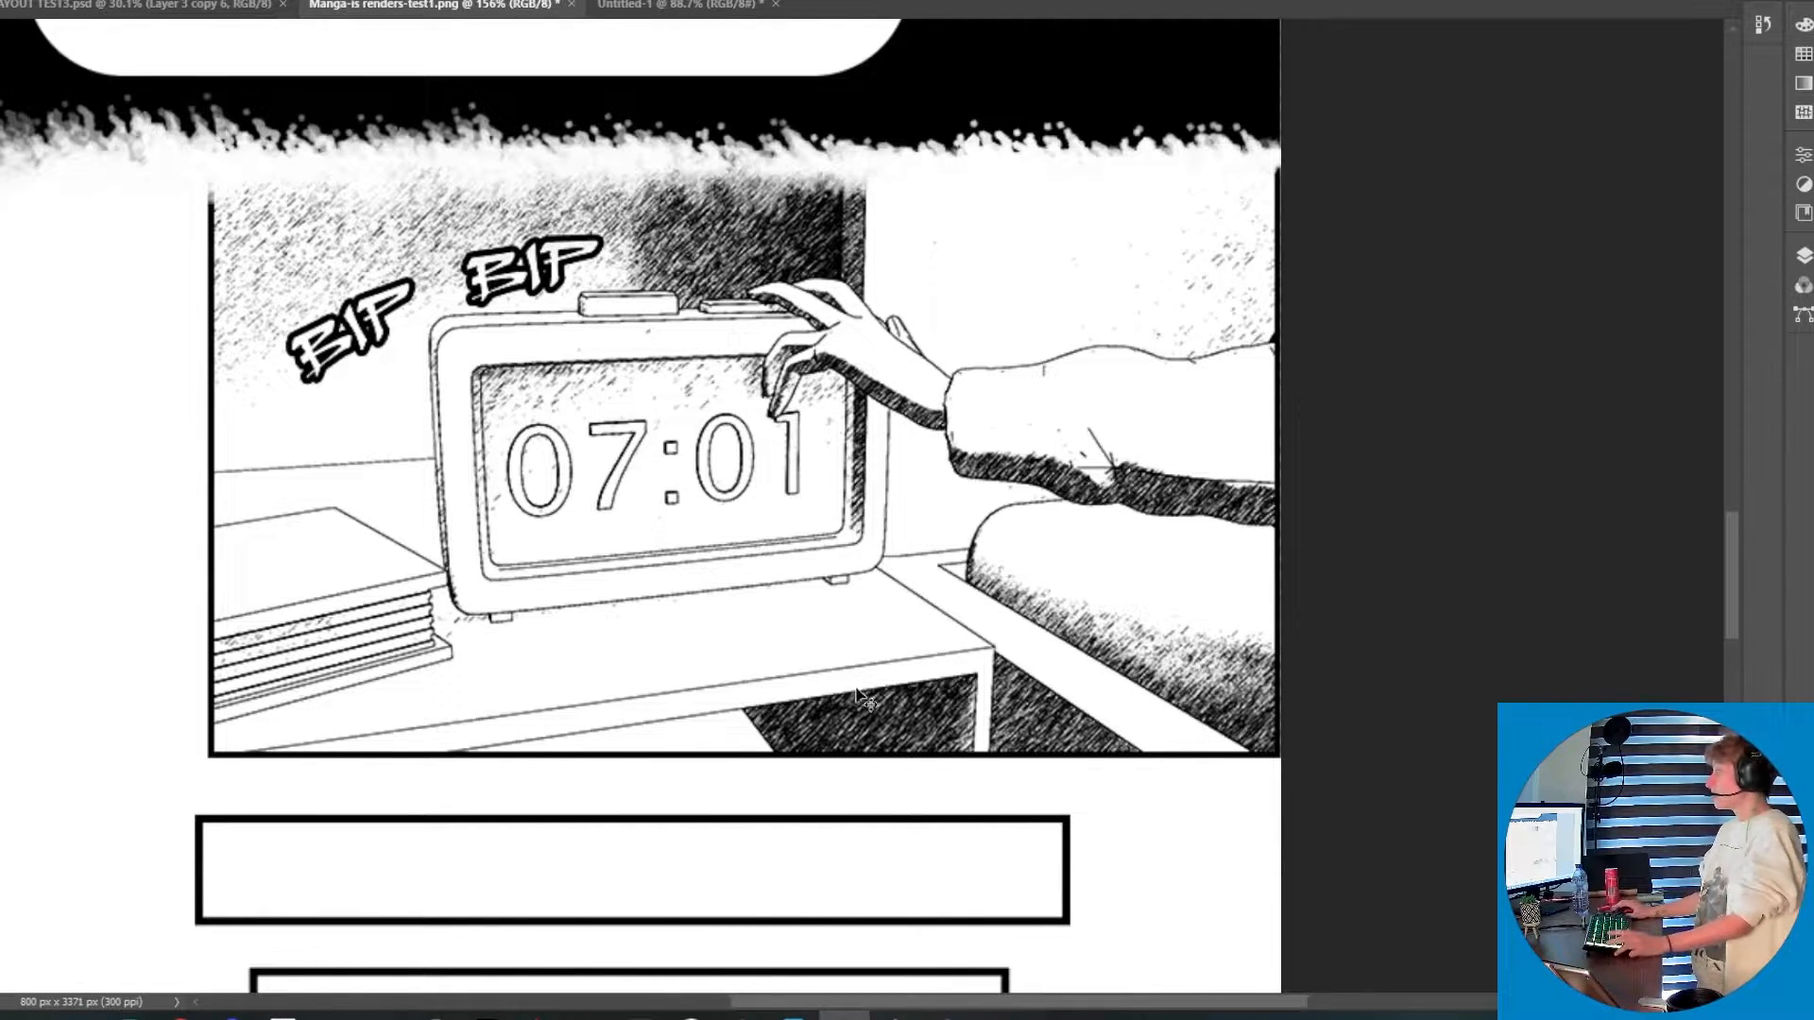
{"action": "scroll", "coordinate": [954, 704], "scroll_direction": "down", "scroll_amount": 4, "text": "alt"}
{"action": "scroll", "coordinate": [843, 709], "scroll_direction": "down", "scroll_amount": 1}
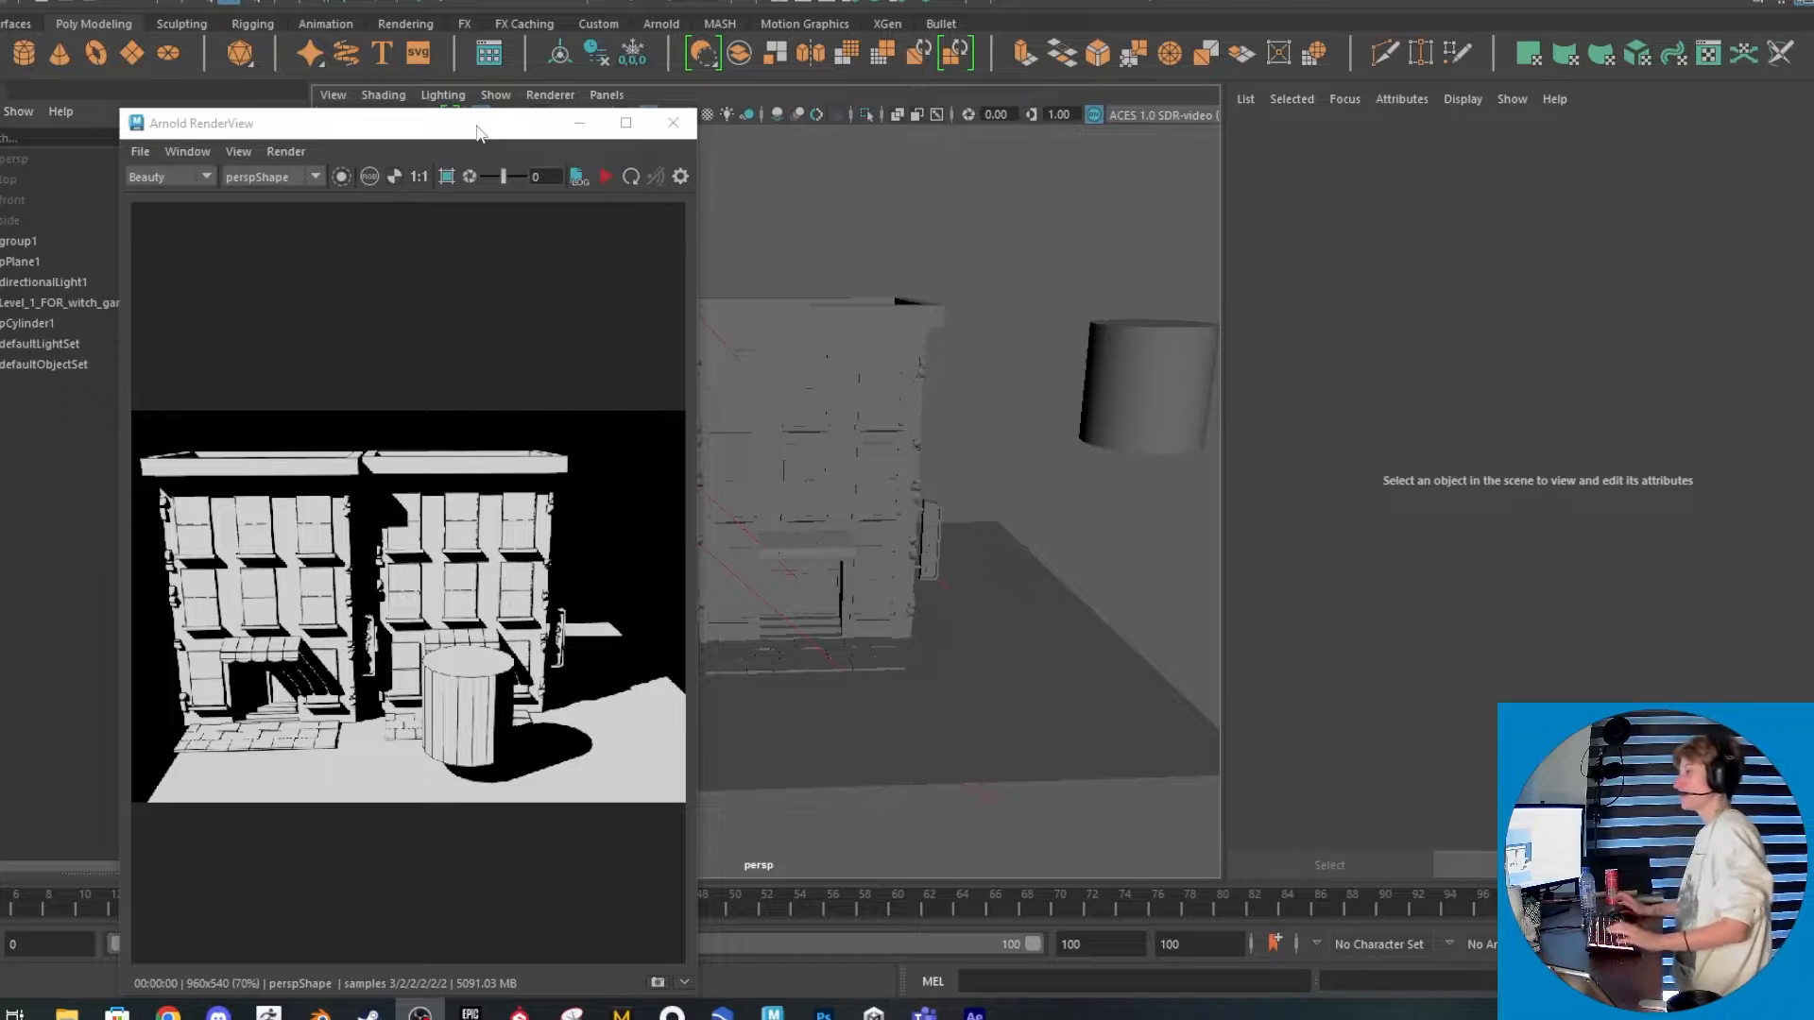
Switch to Maya, inspect the black-and-white building render in the Arnold RenderView, and close the render window
{"action": "middle_click_drag", "start_coordinate": [195, 605], "coordinate": [249, 581]}
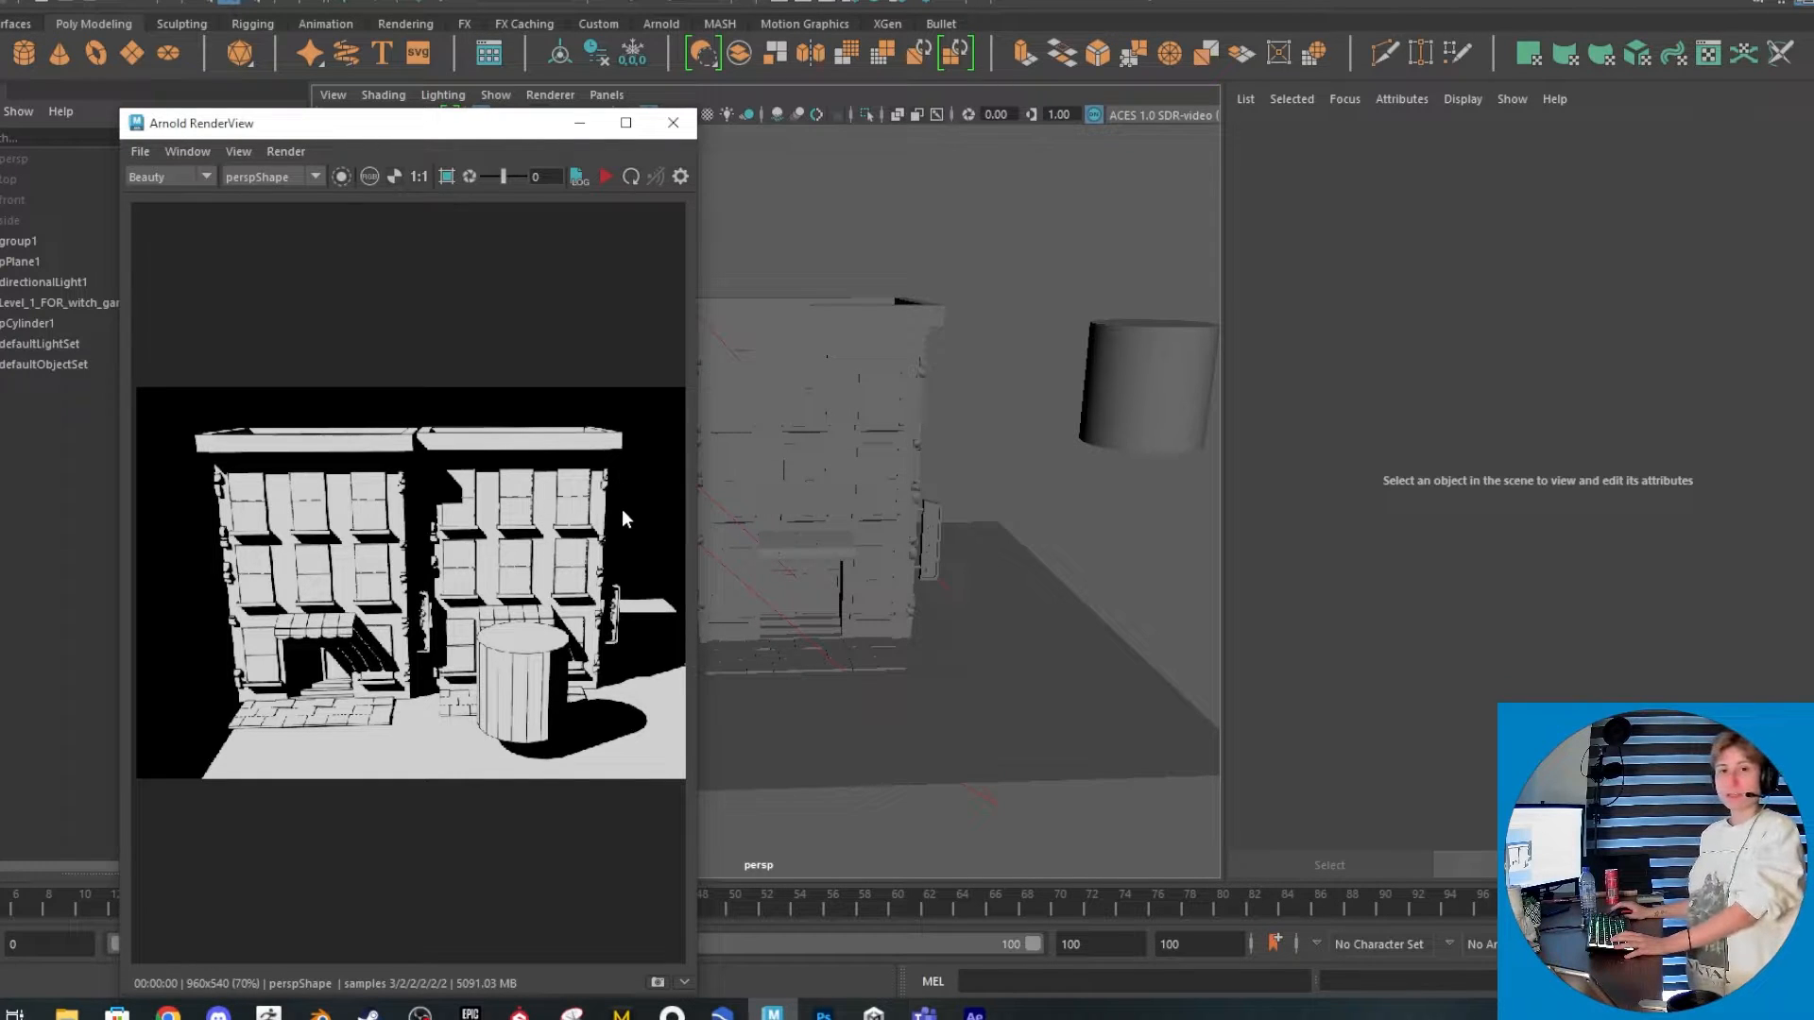
{"action": "left_click", "coordinate": [668, 123]}
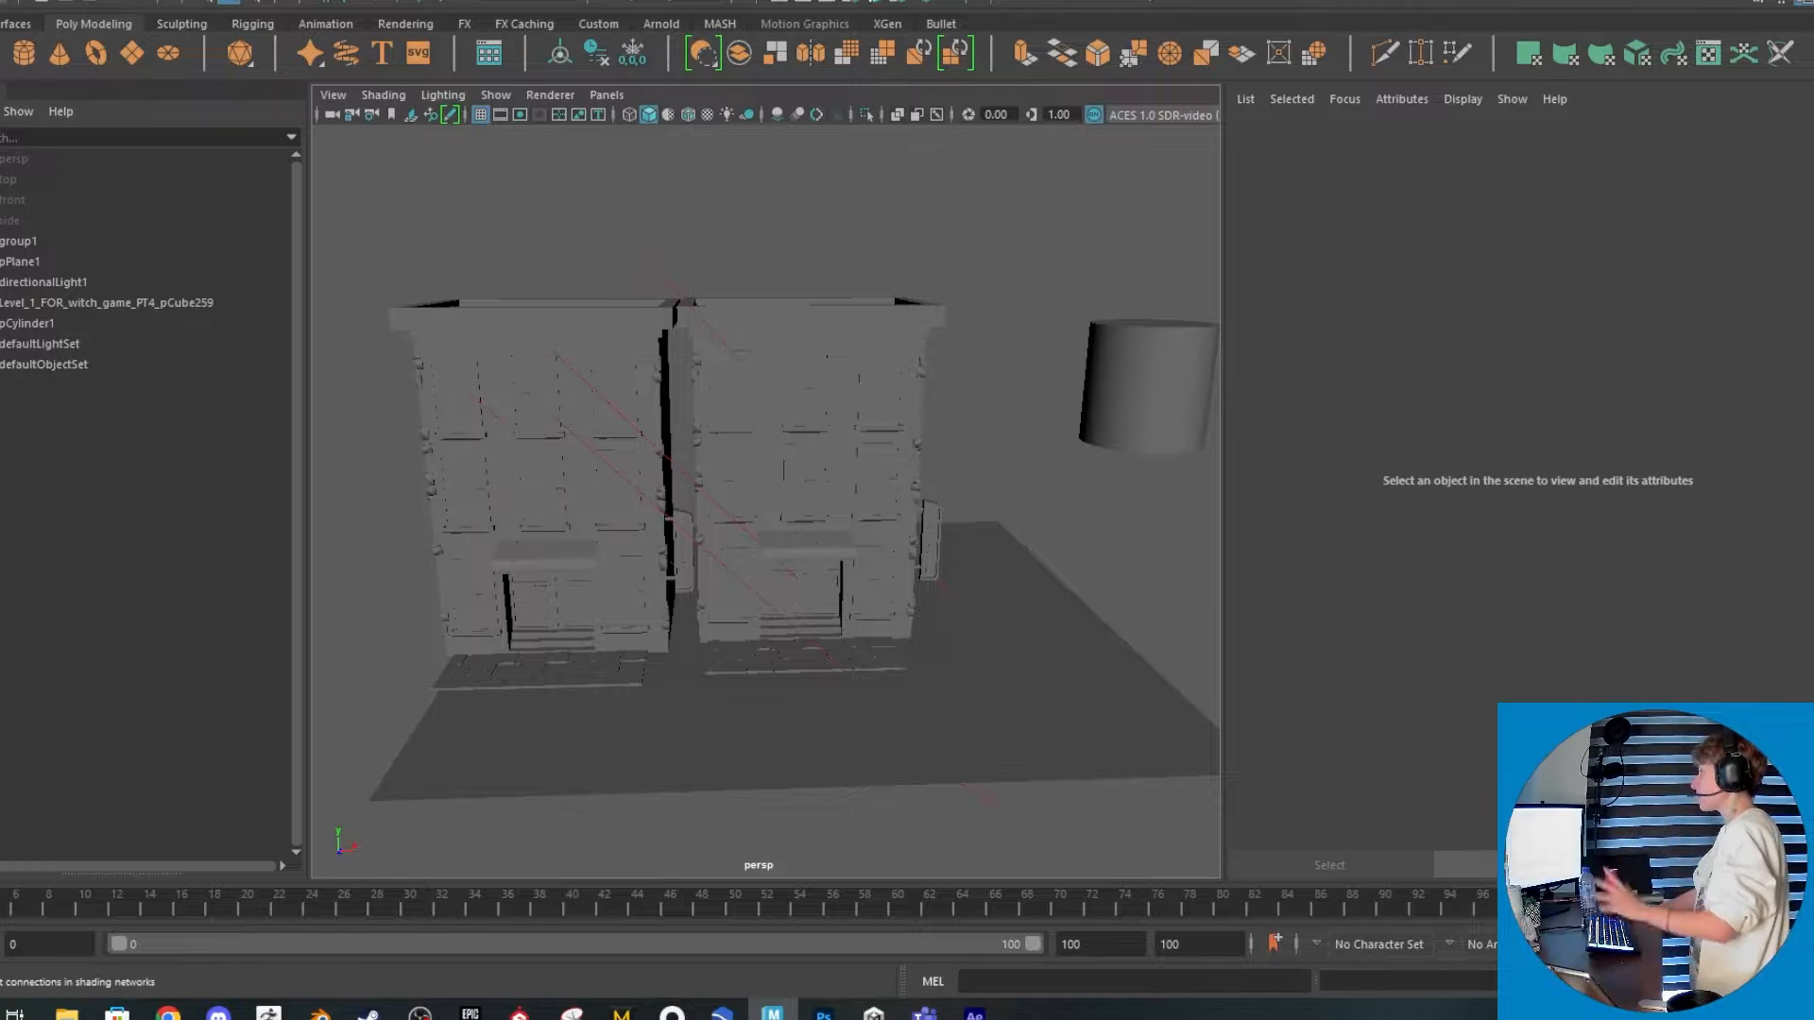
Bring up the Arnold render settings and set the sampling filter type to contour
{"action": "left_click", "coordinate": [849, 7]}
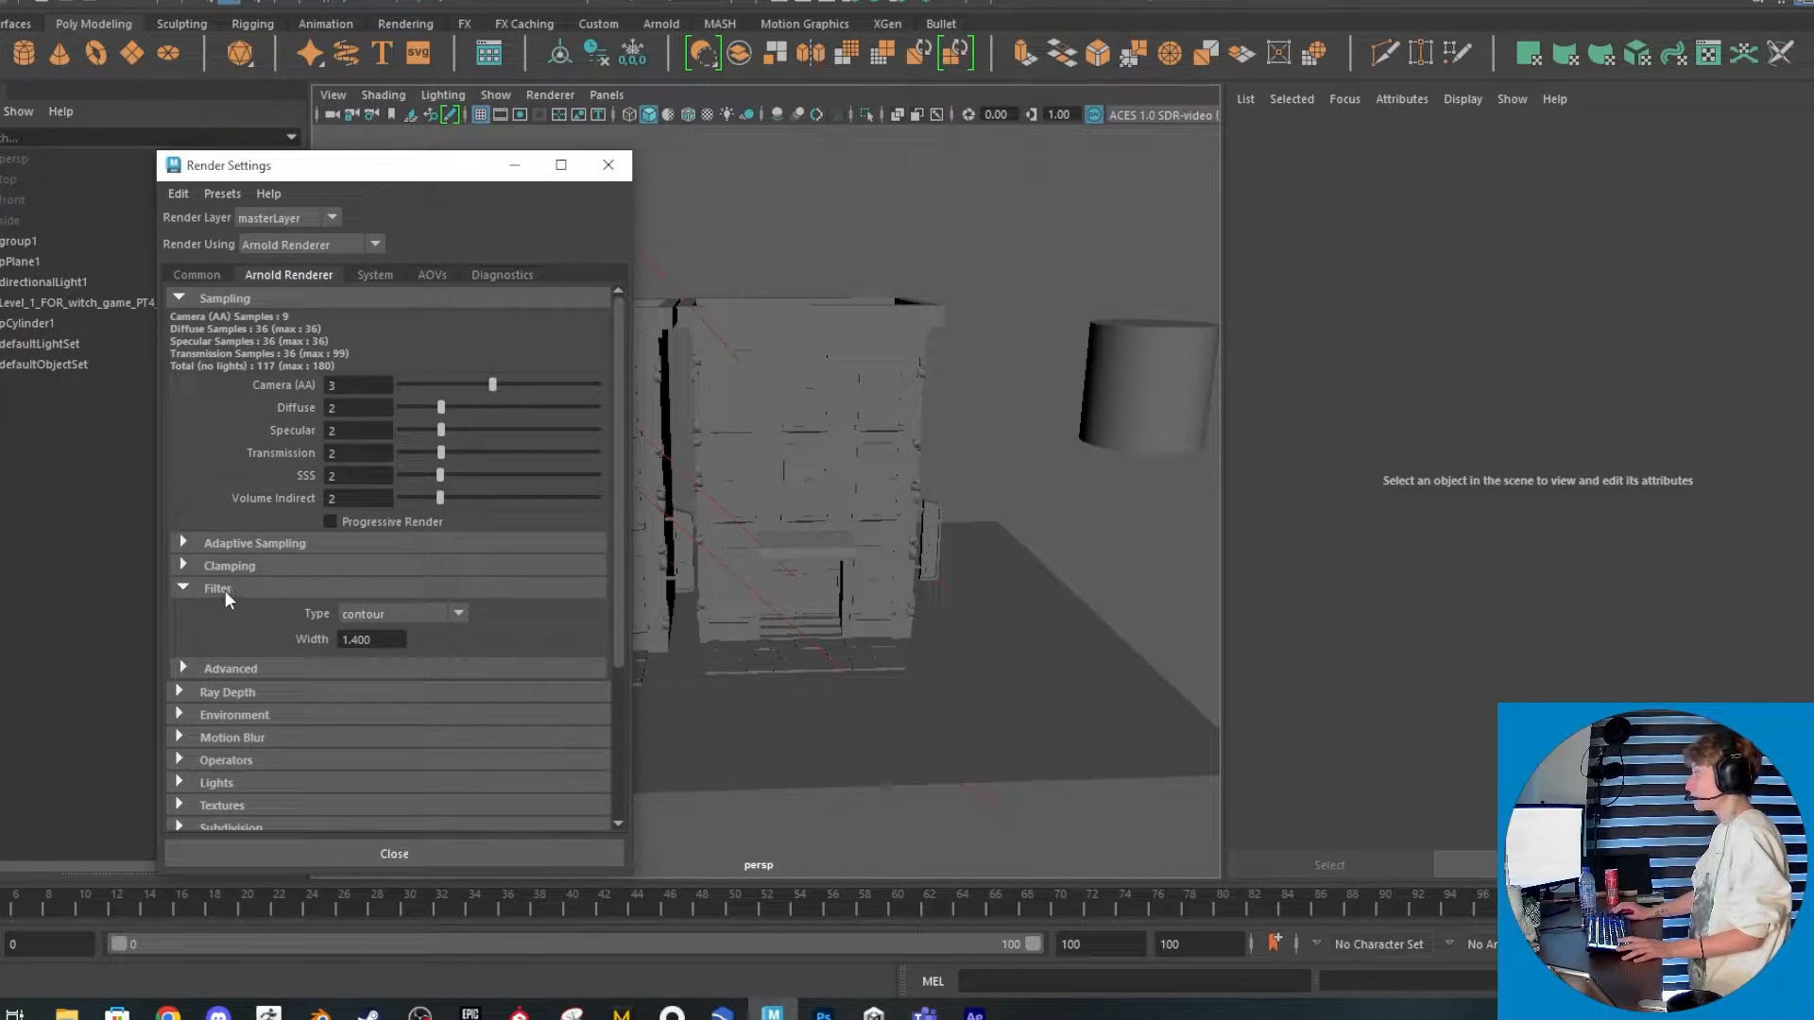
{"action": "left_click", "coordinate": [370, 616]}
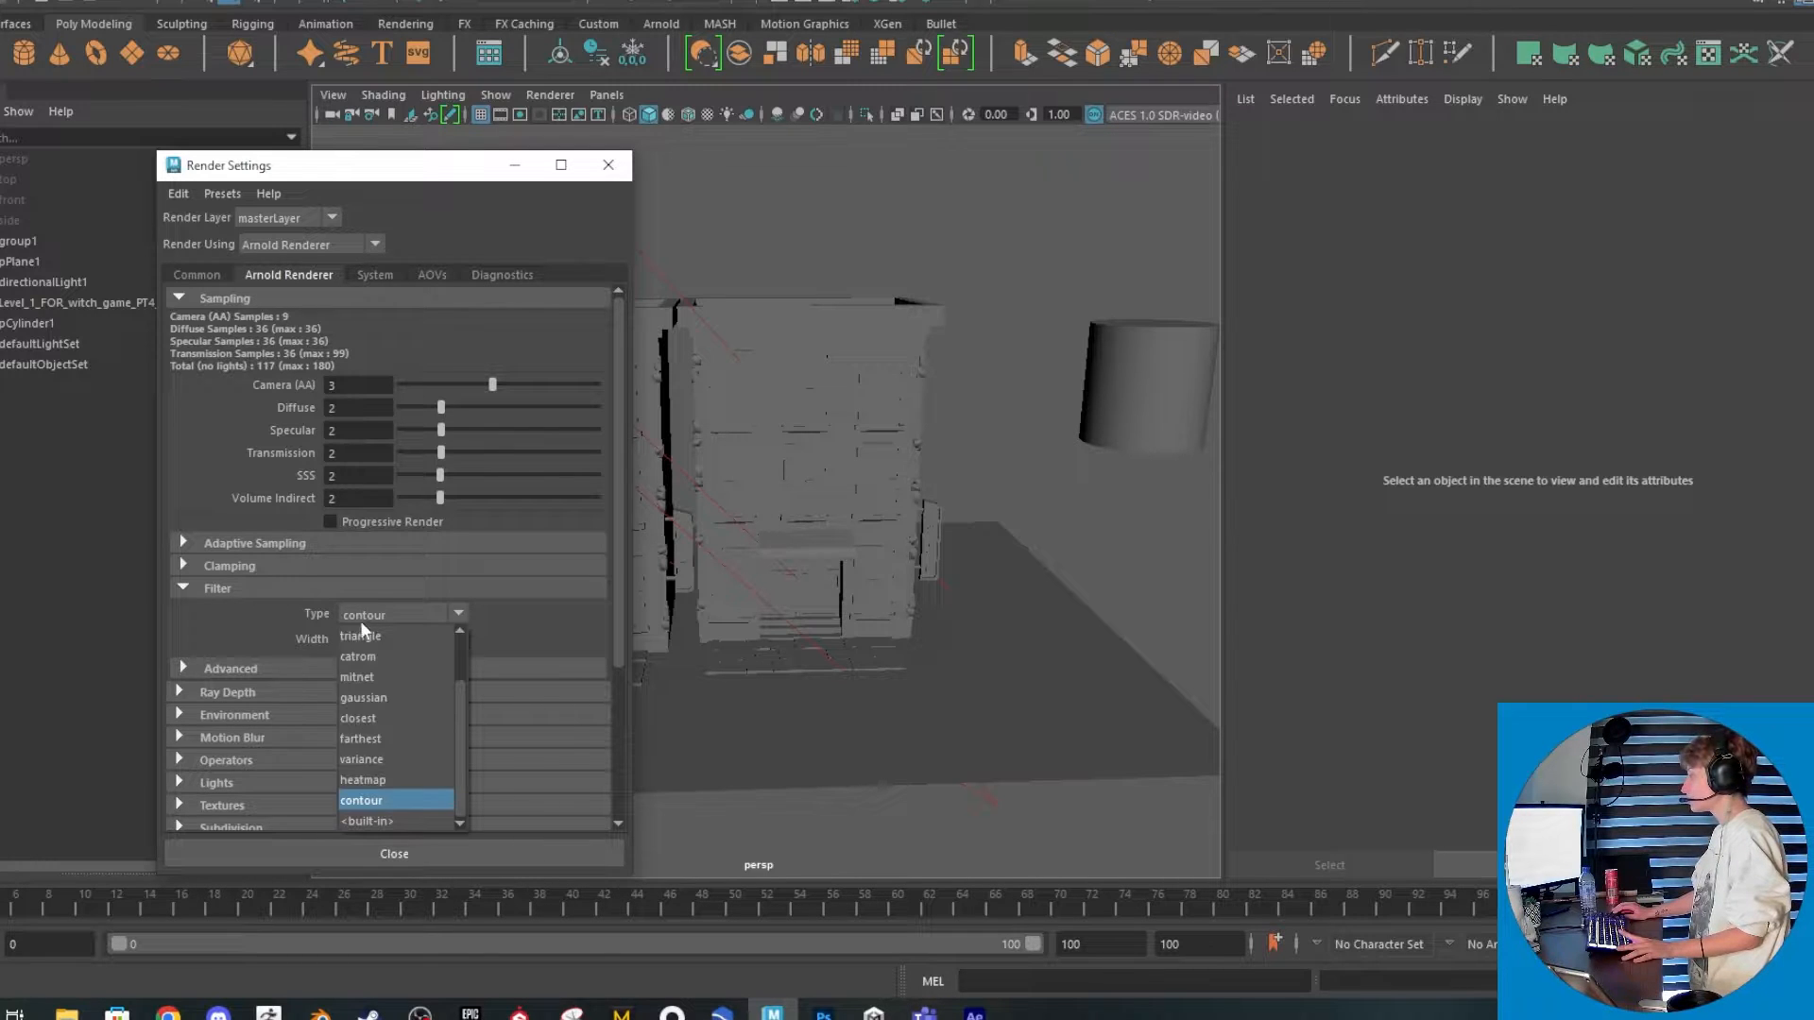
{"action": "left_click", "coordinate": [404, 760]}
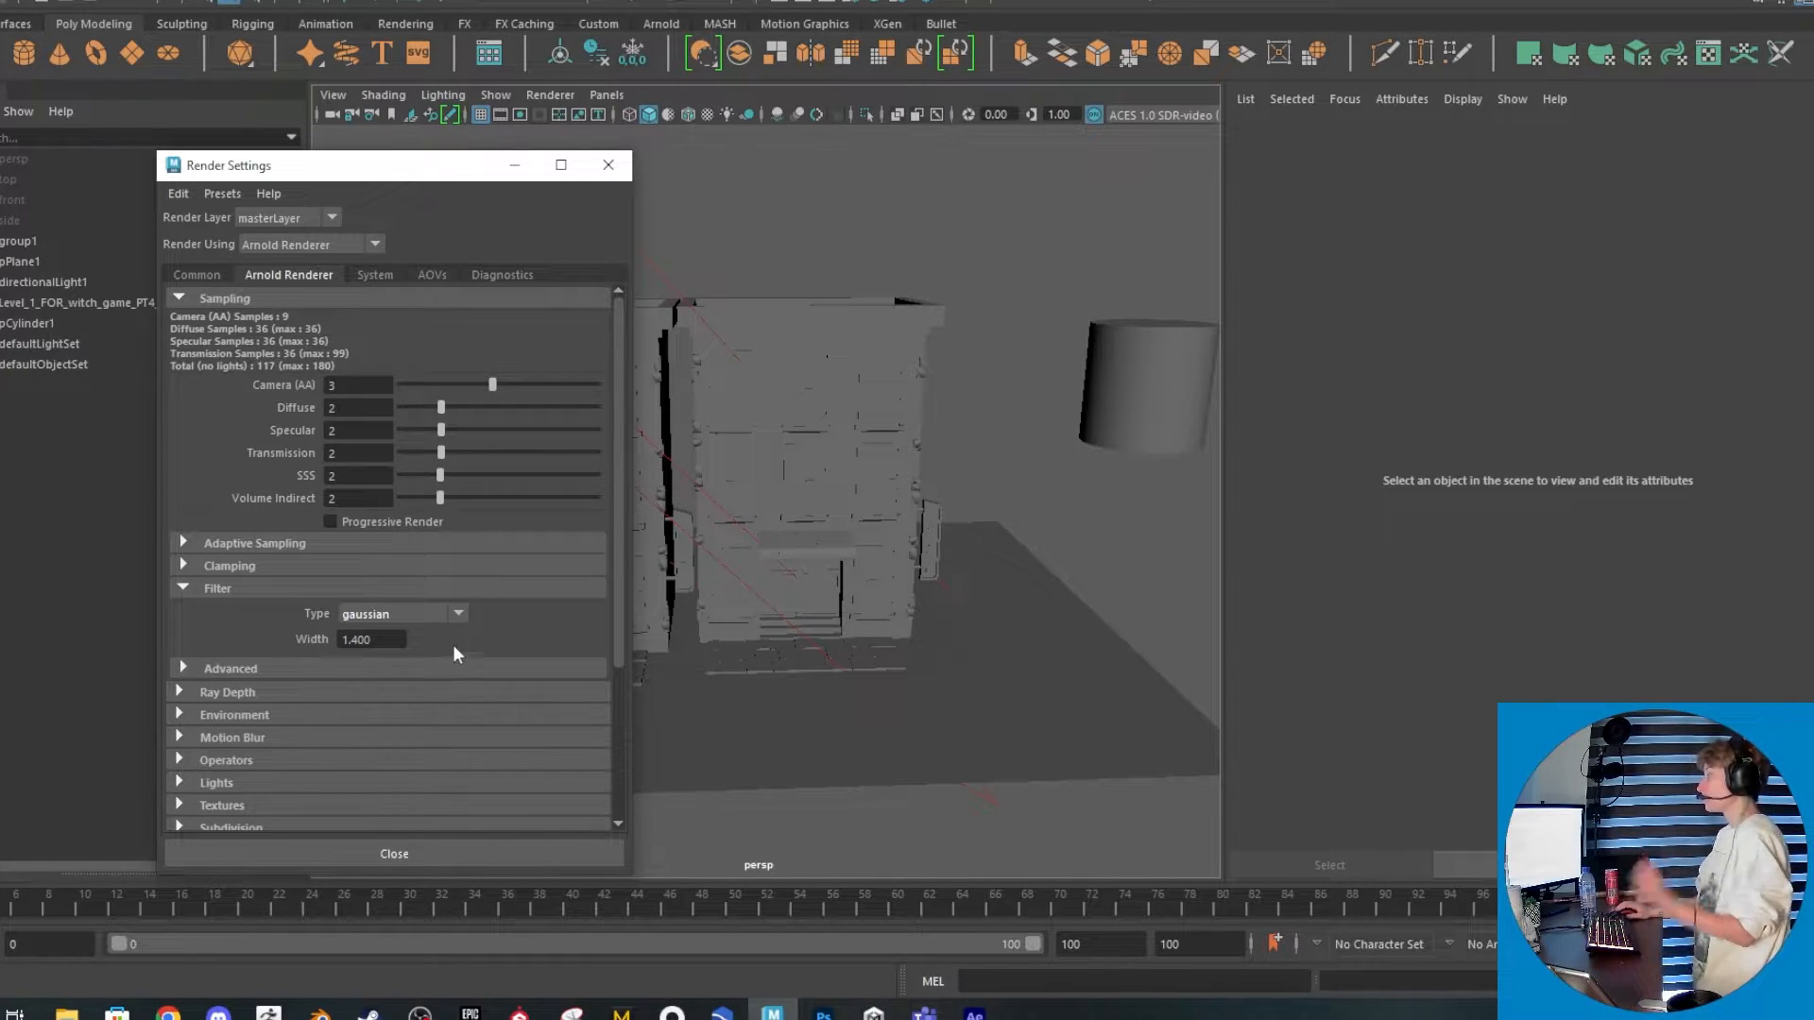
{"action": "left_click", "coordinate": [444, 612]}
{"action": "scroll", "coordinate": [381, 751], "scroll_direction": "down", "scroll_amount": 2}
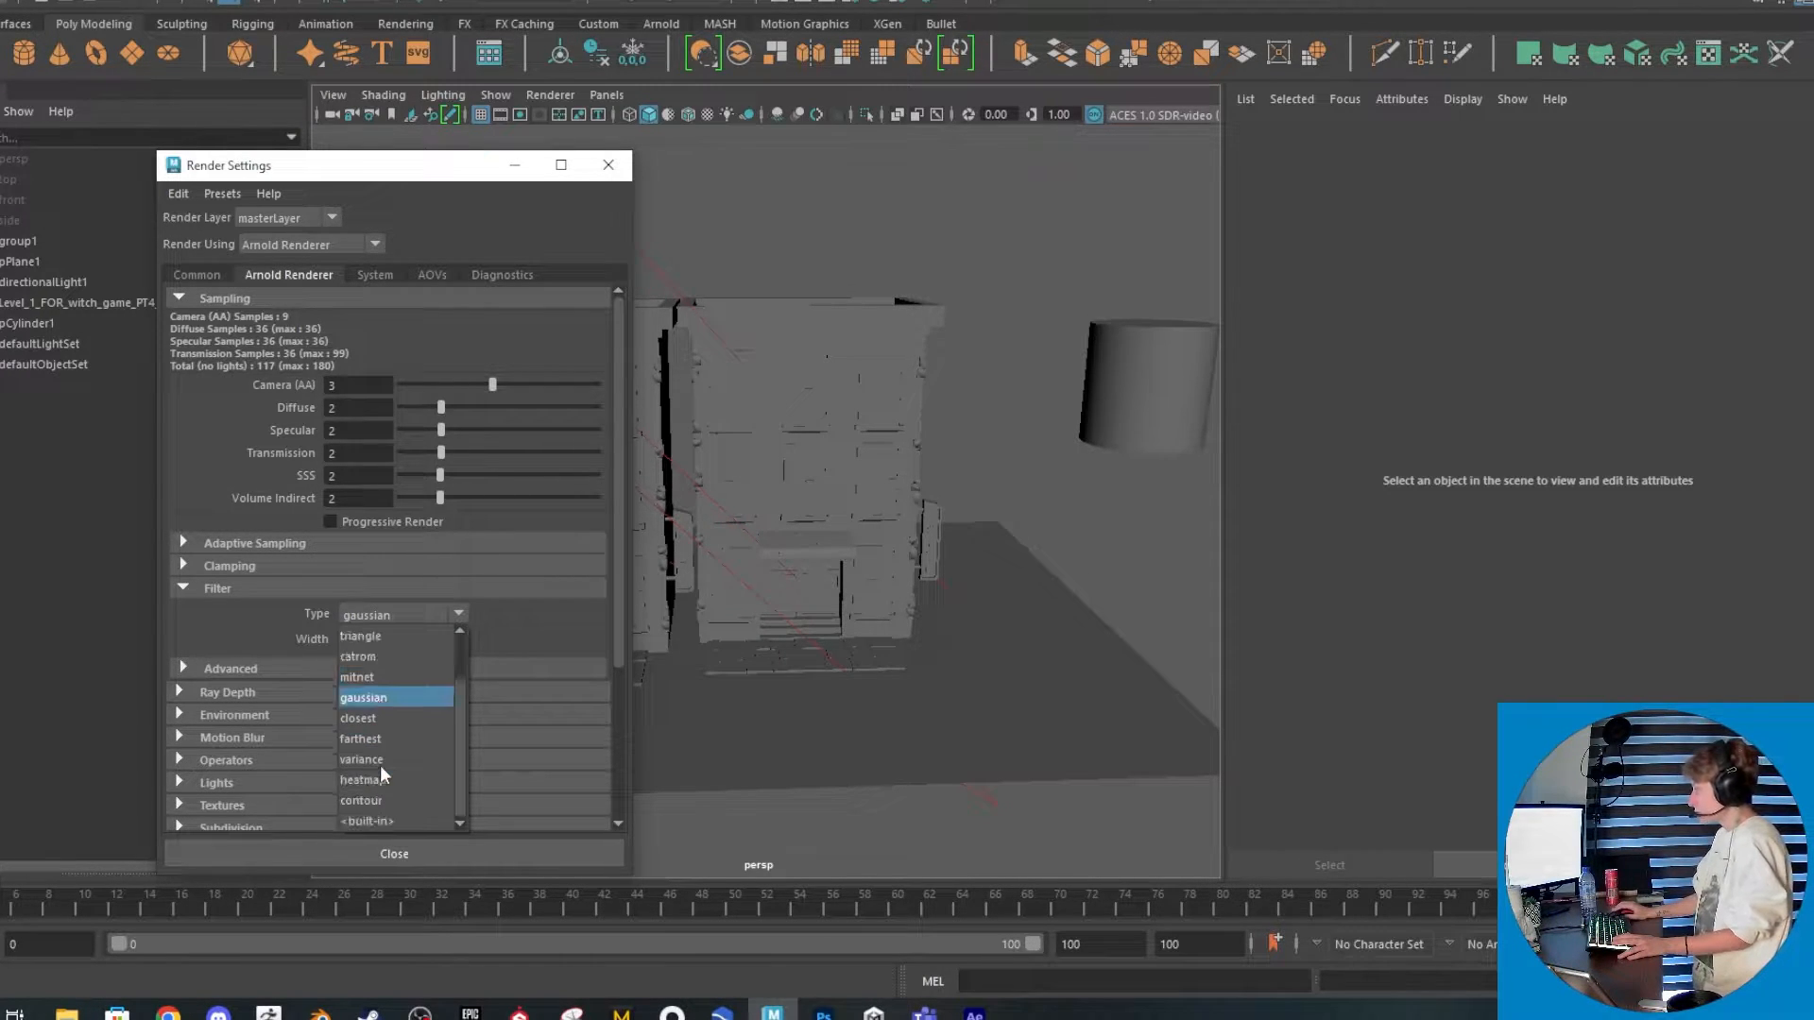
{"action": "left_click", "coordinate": [384, 801]}
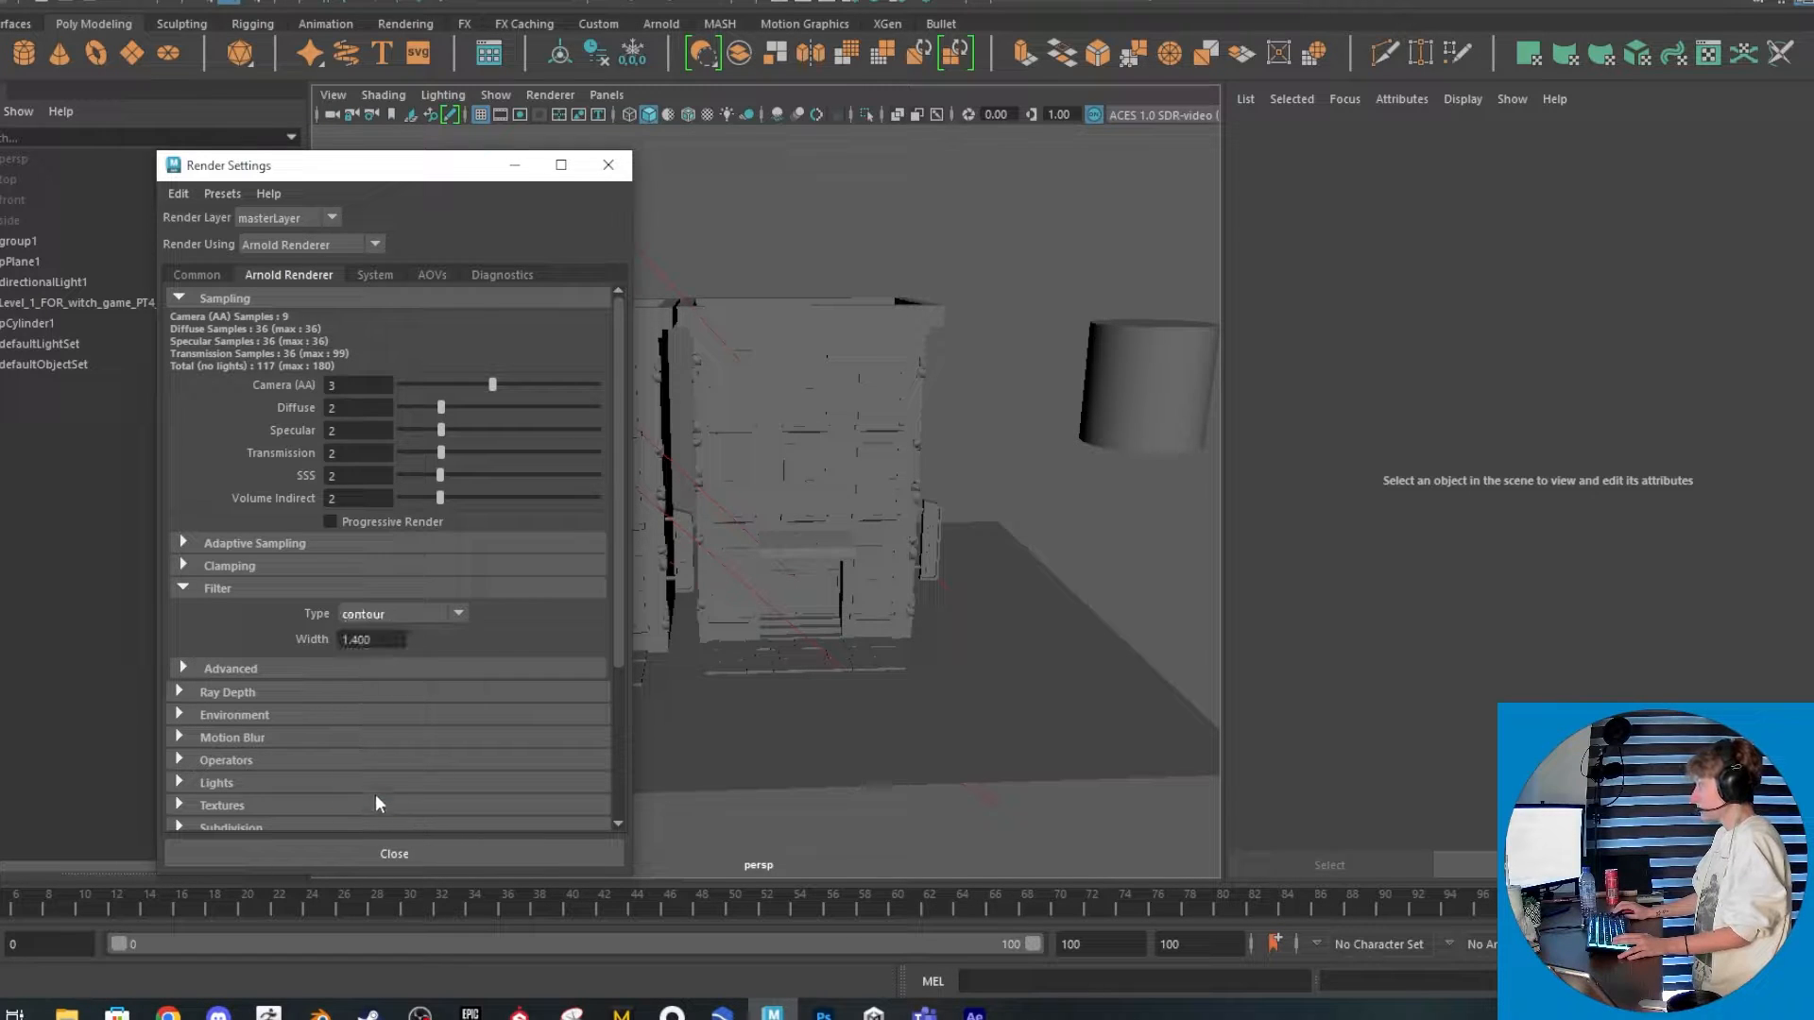
Try a contour filter width of 2
{"action": "left_click", "coordinate": [368, 643]}
{"action": "type", "text": "2"}
{"action": "key", "text": "Return"}
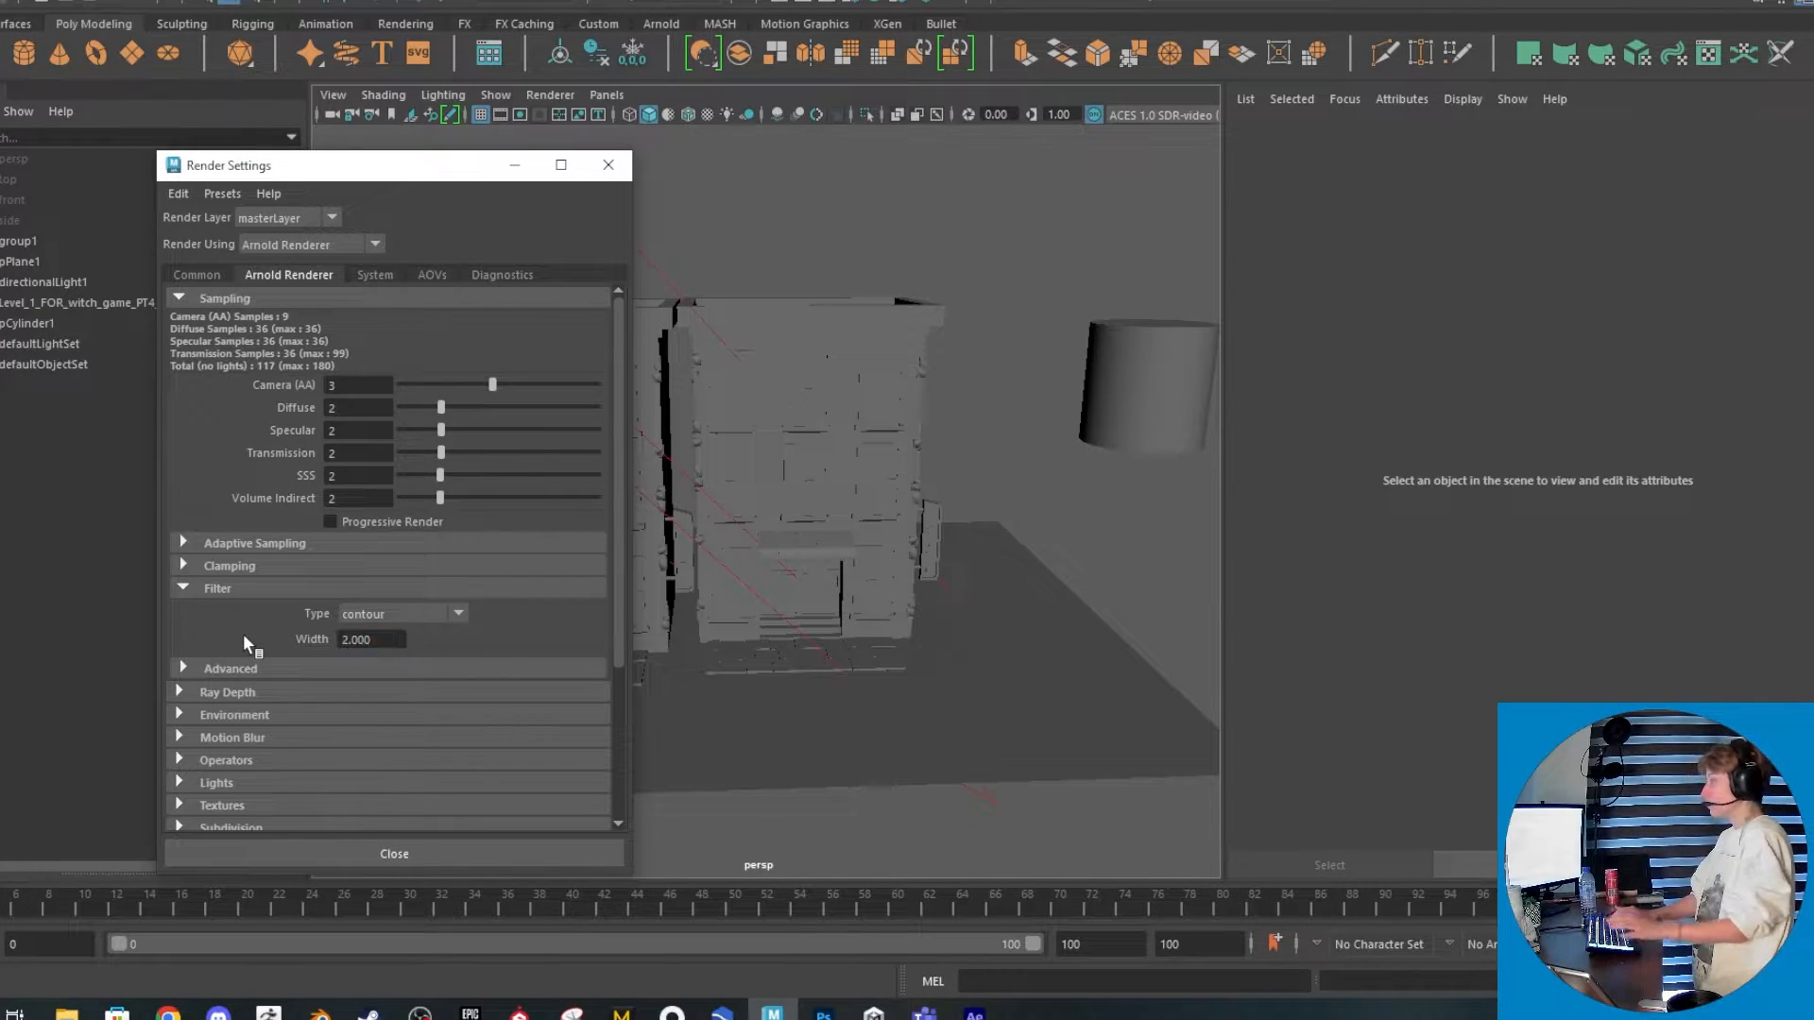
Set the contour filter width to 1.4 and close the render settings
{"action": "left_click", "coordinate": [369, 641]}
{"action": "type", "text": "1.4"}
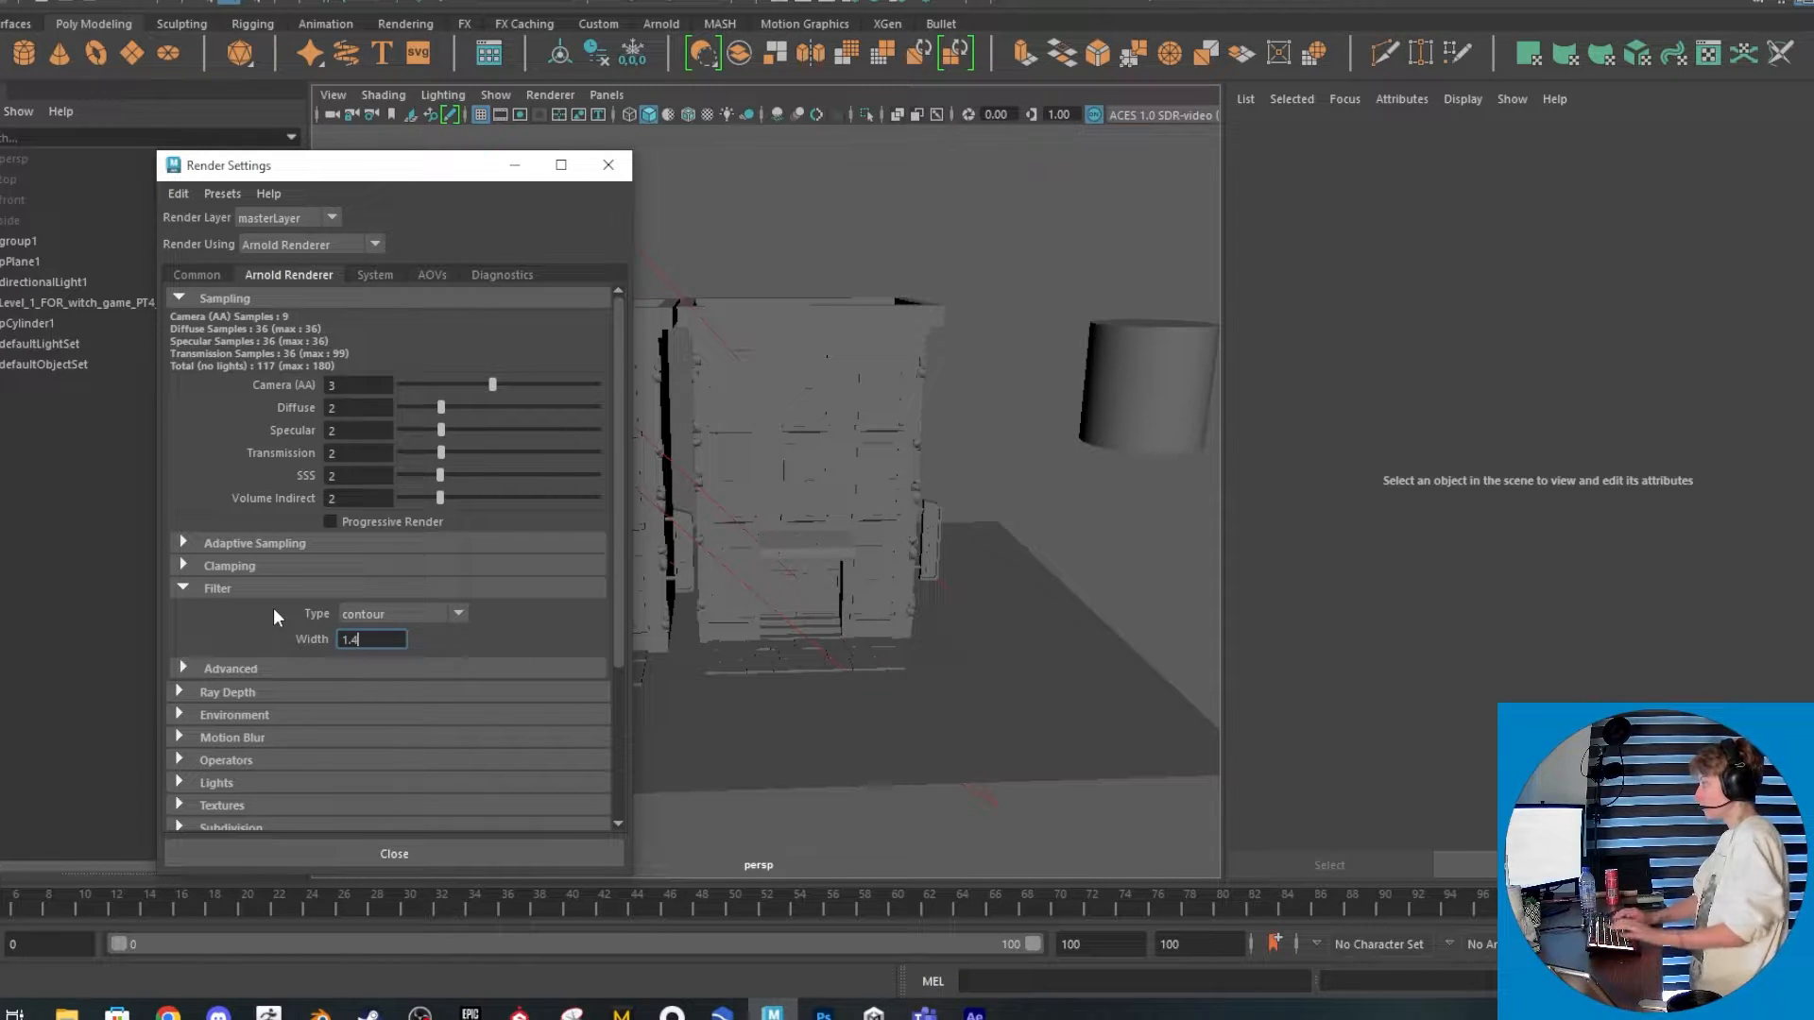
{"action": "key", "text": "Return"}
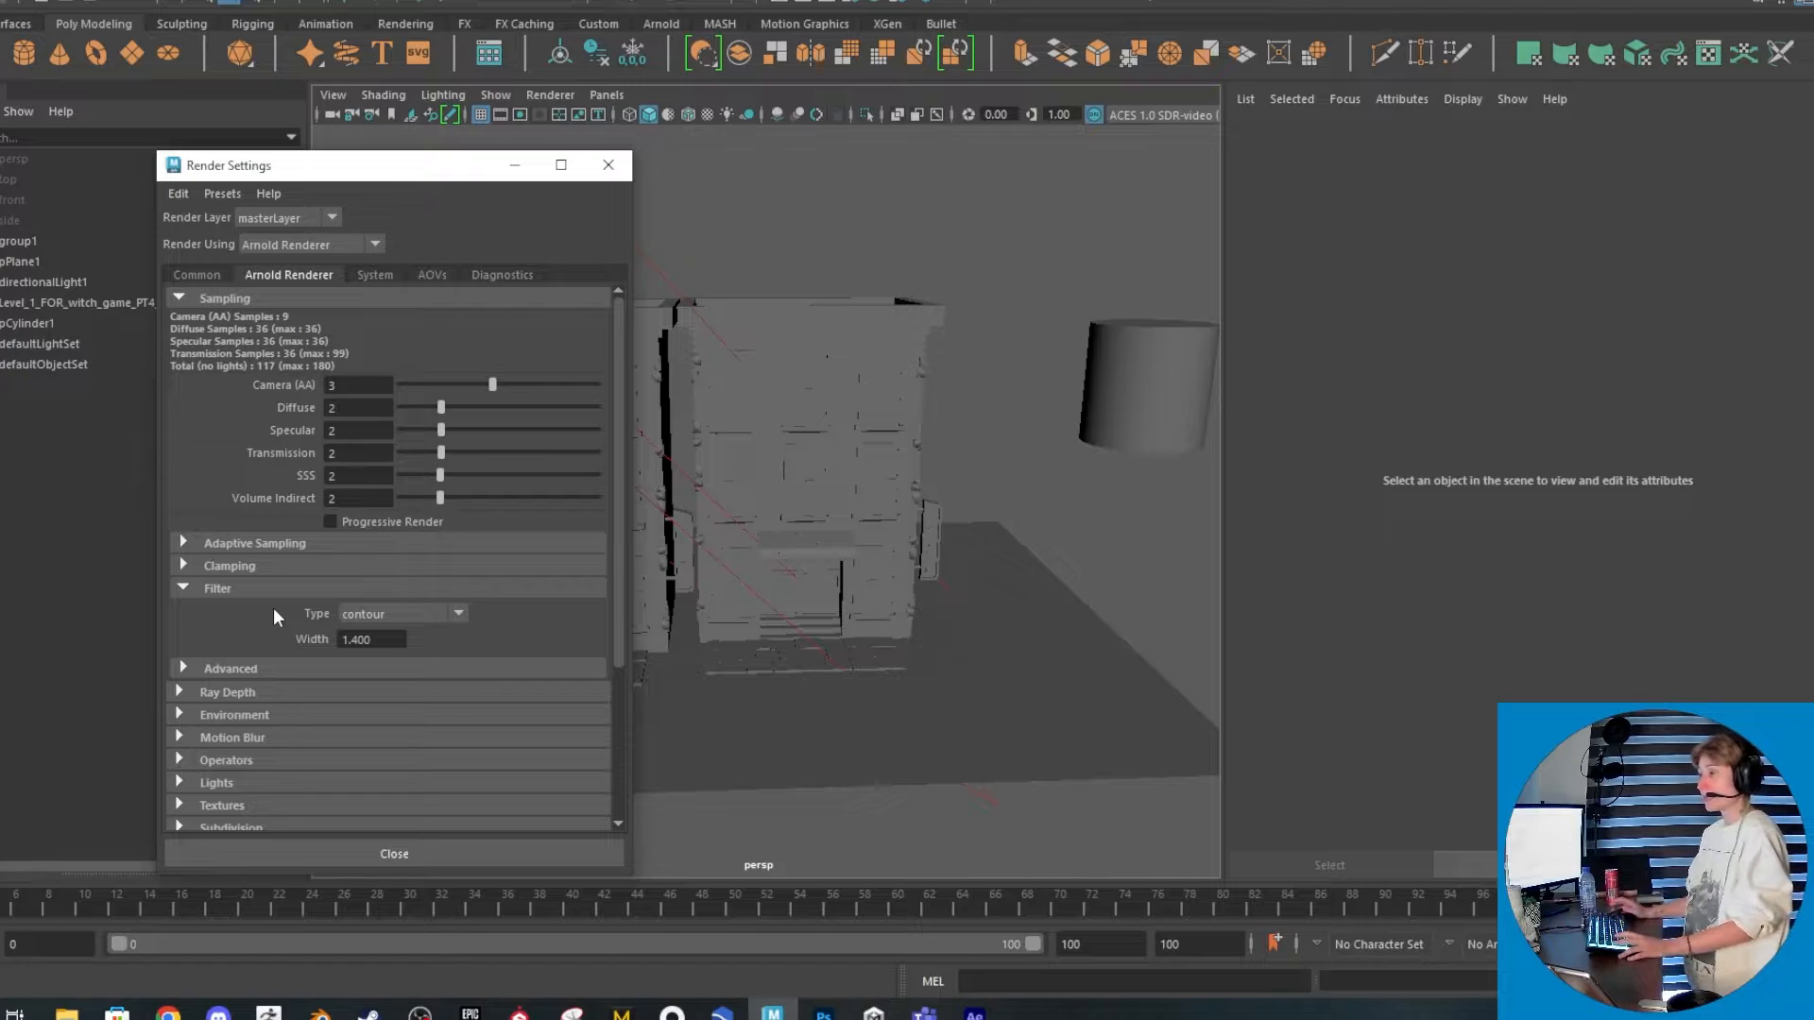
{"action": "left_click", "coordinate": [608, 166]}
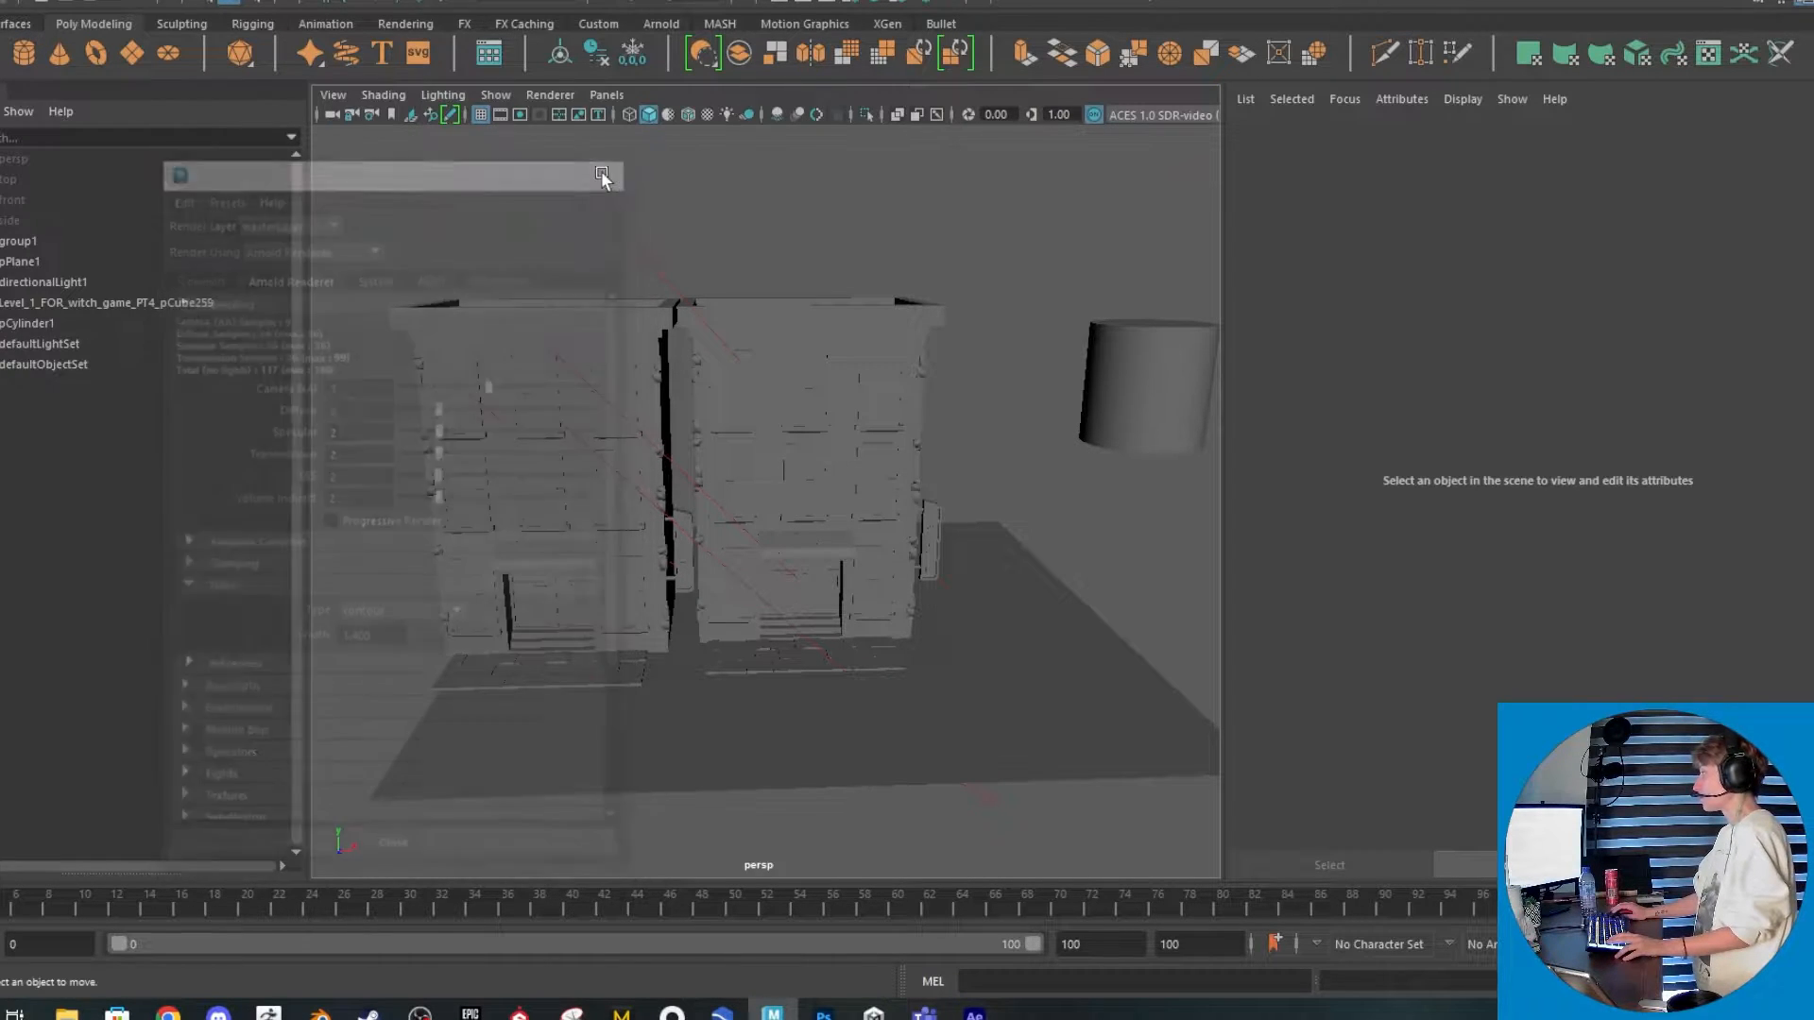
Delete the directional light from the scene
{"action": "left_click", "coordinate": [657, 444]}
{"action": "key", "text": "Delete"}
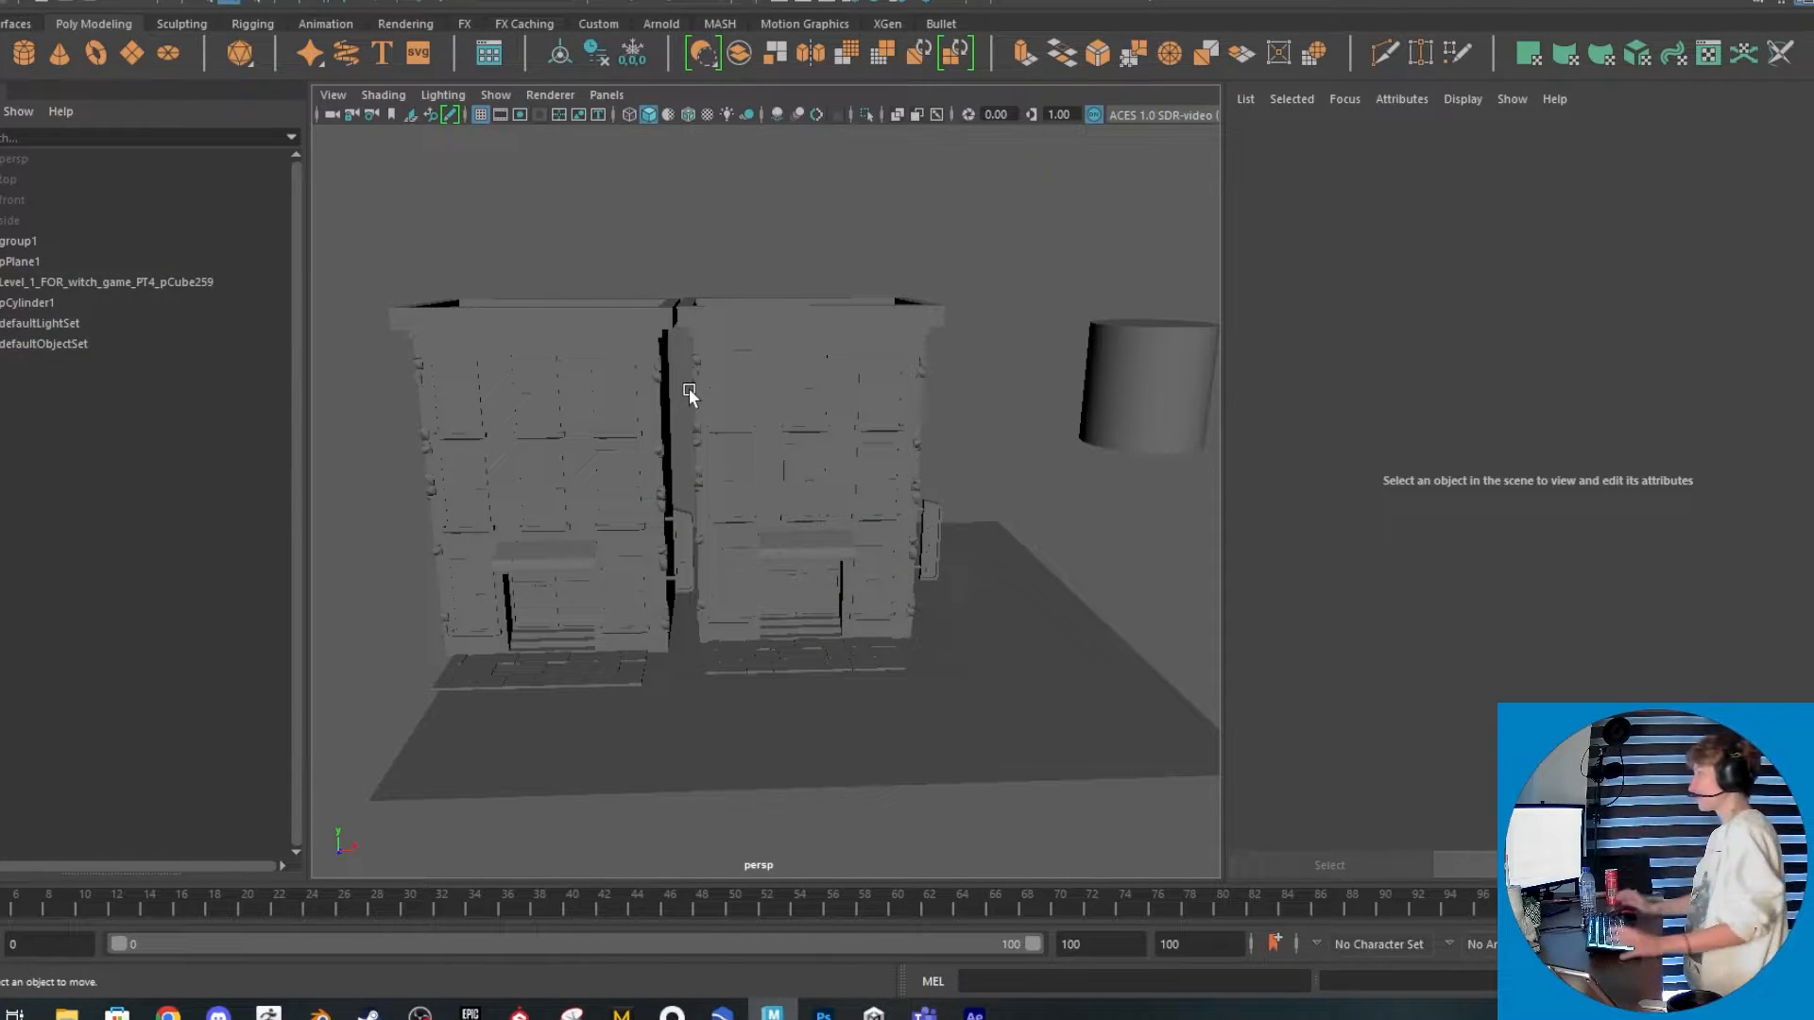
Examine the building facades, hotel sign and ground details from several angles in the perspective view
{"action": "scroll", "coordinate": [689, 388], "scroll_direction": "up", "scroll_amount": 10}
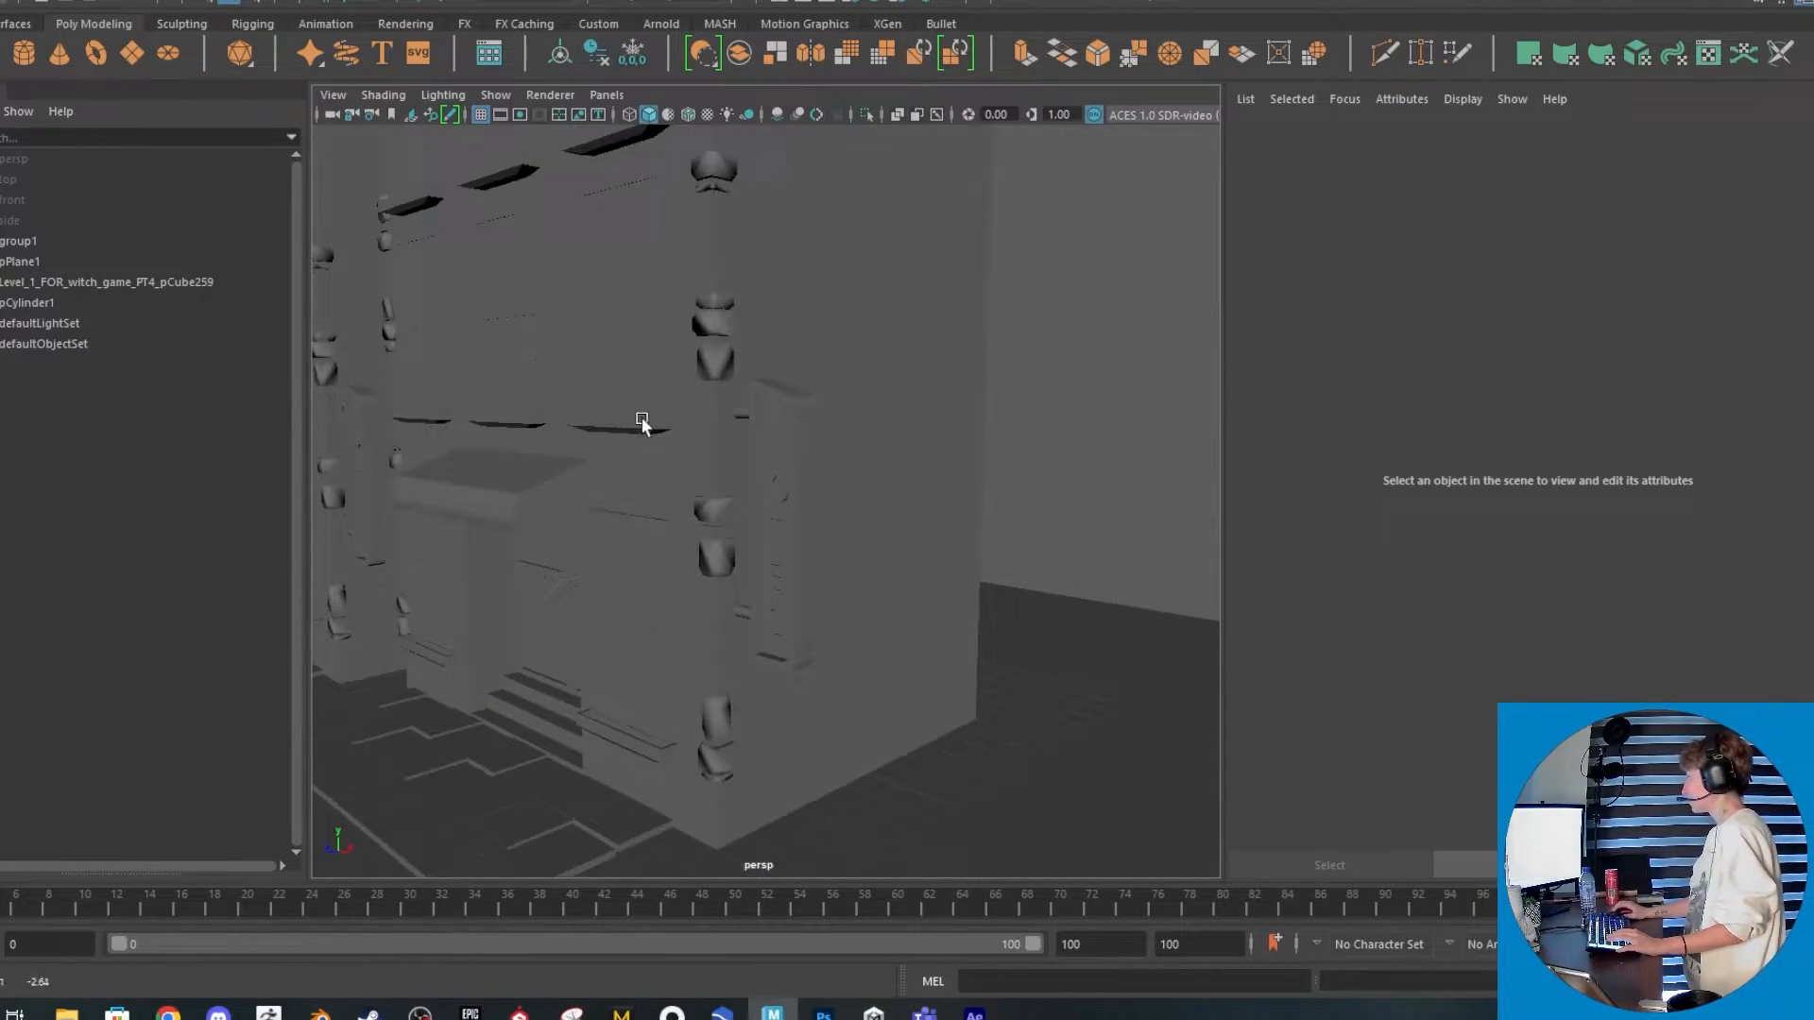
{"action": "left_click_drag", "start_coordinate": [642, 417], "coordinate": [683, 450], "text": "alt"}
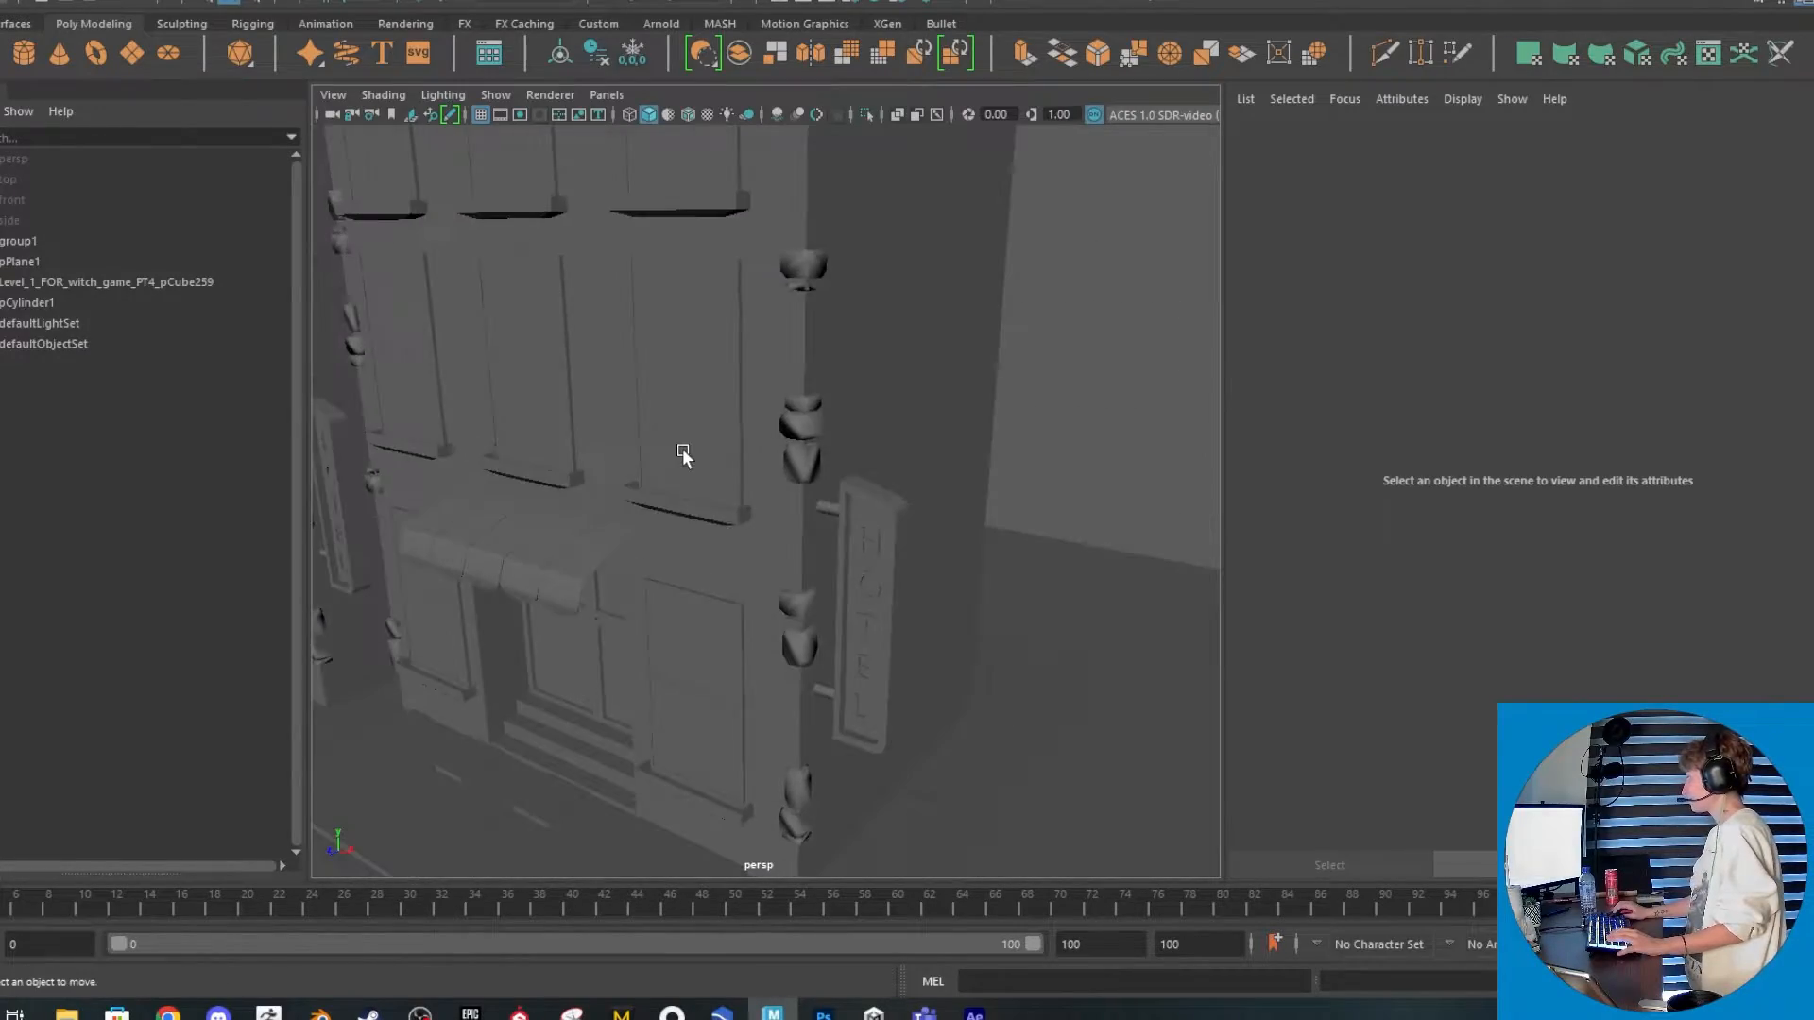
{"action": "left_click", "coordinate": [684, 452]}
{"action": "scroll", "coordinate": [716, 539], "scroll_direction": "down", "scroll_amount": 6}
{"action": "left_click_drag", "start_coordinate": [716, 539], "coordinate": [762, 615], "text": "alt"}
{"action": "scroll", "coordinate": [914, 573], "scroll_direction": "up", "scroll_amount": 2}
{"action": "scroll", "coordinate": [762, 615], "scroll_direction": "up", "scroll_amount": 5}
{"action": "middle_click_drag", "start_coordinate": [761, 615], "coordinate": [729, 422], "text": "alt"}
{"action": "left_click_drag", "start_coordinate": [728, 421], "coordinate": [822, 641], "text": "alt"}
{"action": "scroll", "coordinate": [729, 486], "scroll_direction": "down", "scroll_amount": 6}
{"action": "scroll", "coordinate": [815, 530], "scroll_direction": "down", "scroll_amount": 5}
{"action": "scroll", "coordinate": [888, 577], "scroll_direction": "down", "scroll_amount": 5}
Select the ground plane beneath the buildings and nudge it slightly upward
{"action": "left_click", "coordinate": [865, 627]}
{"action": "scroll", "coordinate": [860, 638], "scroll_direction": "up", "scroll_amount": 5}
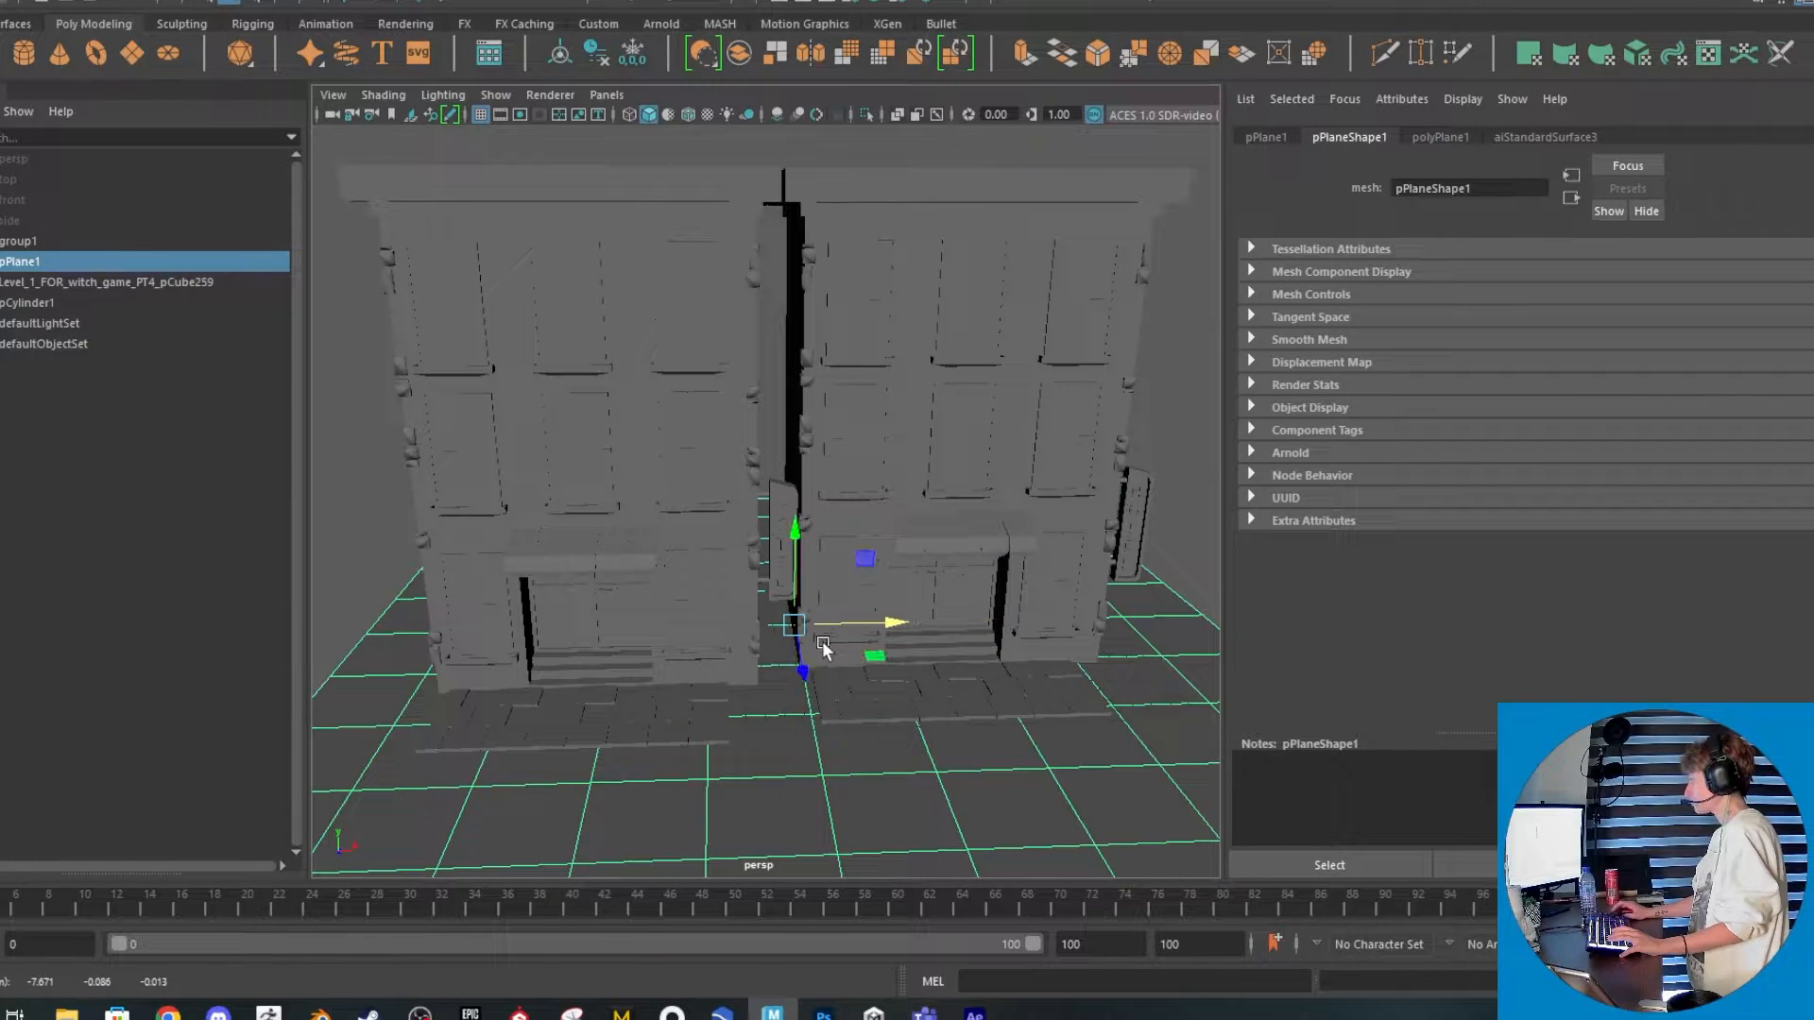
{"action": "key", "text": "alt+Up"}
{"action": "key", "text": "alt+Up"}
{"action": "key", "text": "alt+Up"}
{"action": "key", "text": "alt+Up"}
{"action": "key", "text": "alt+Up"}
{"action": "key", "text": "alt+Up"}
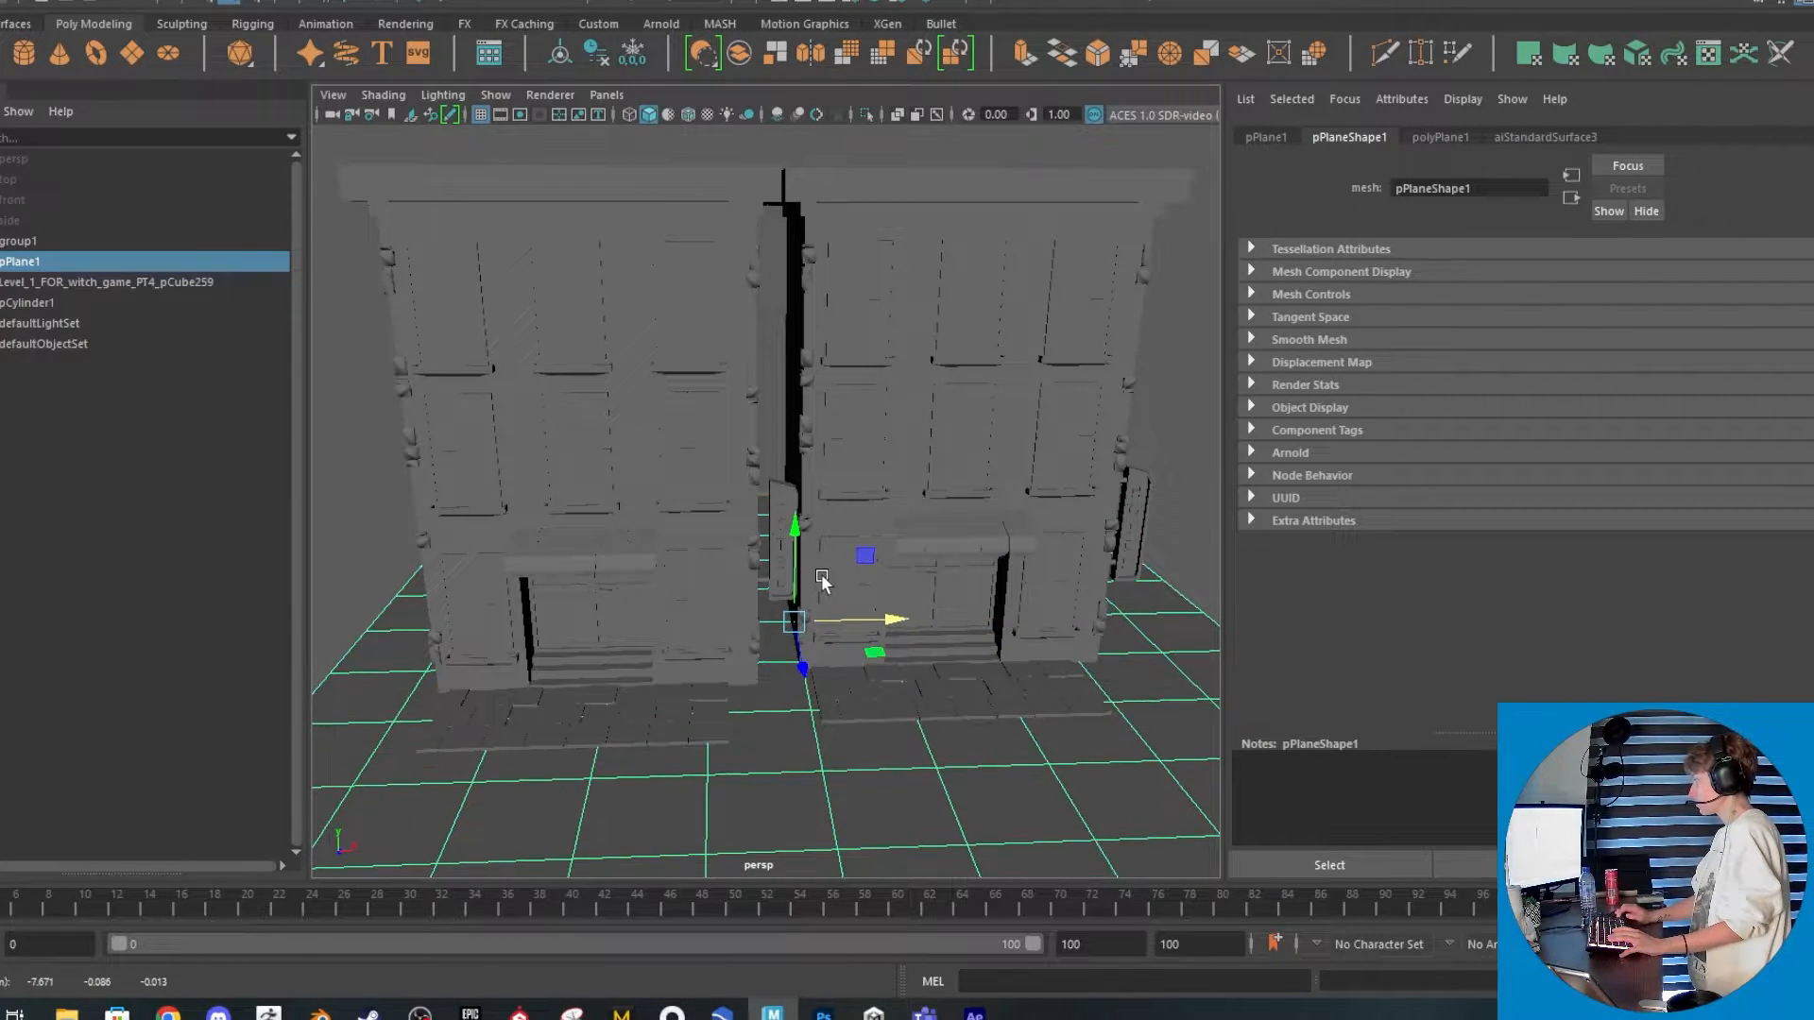
{"action": "key", "text": "alt+Down"}
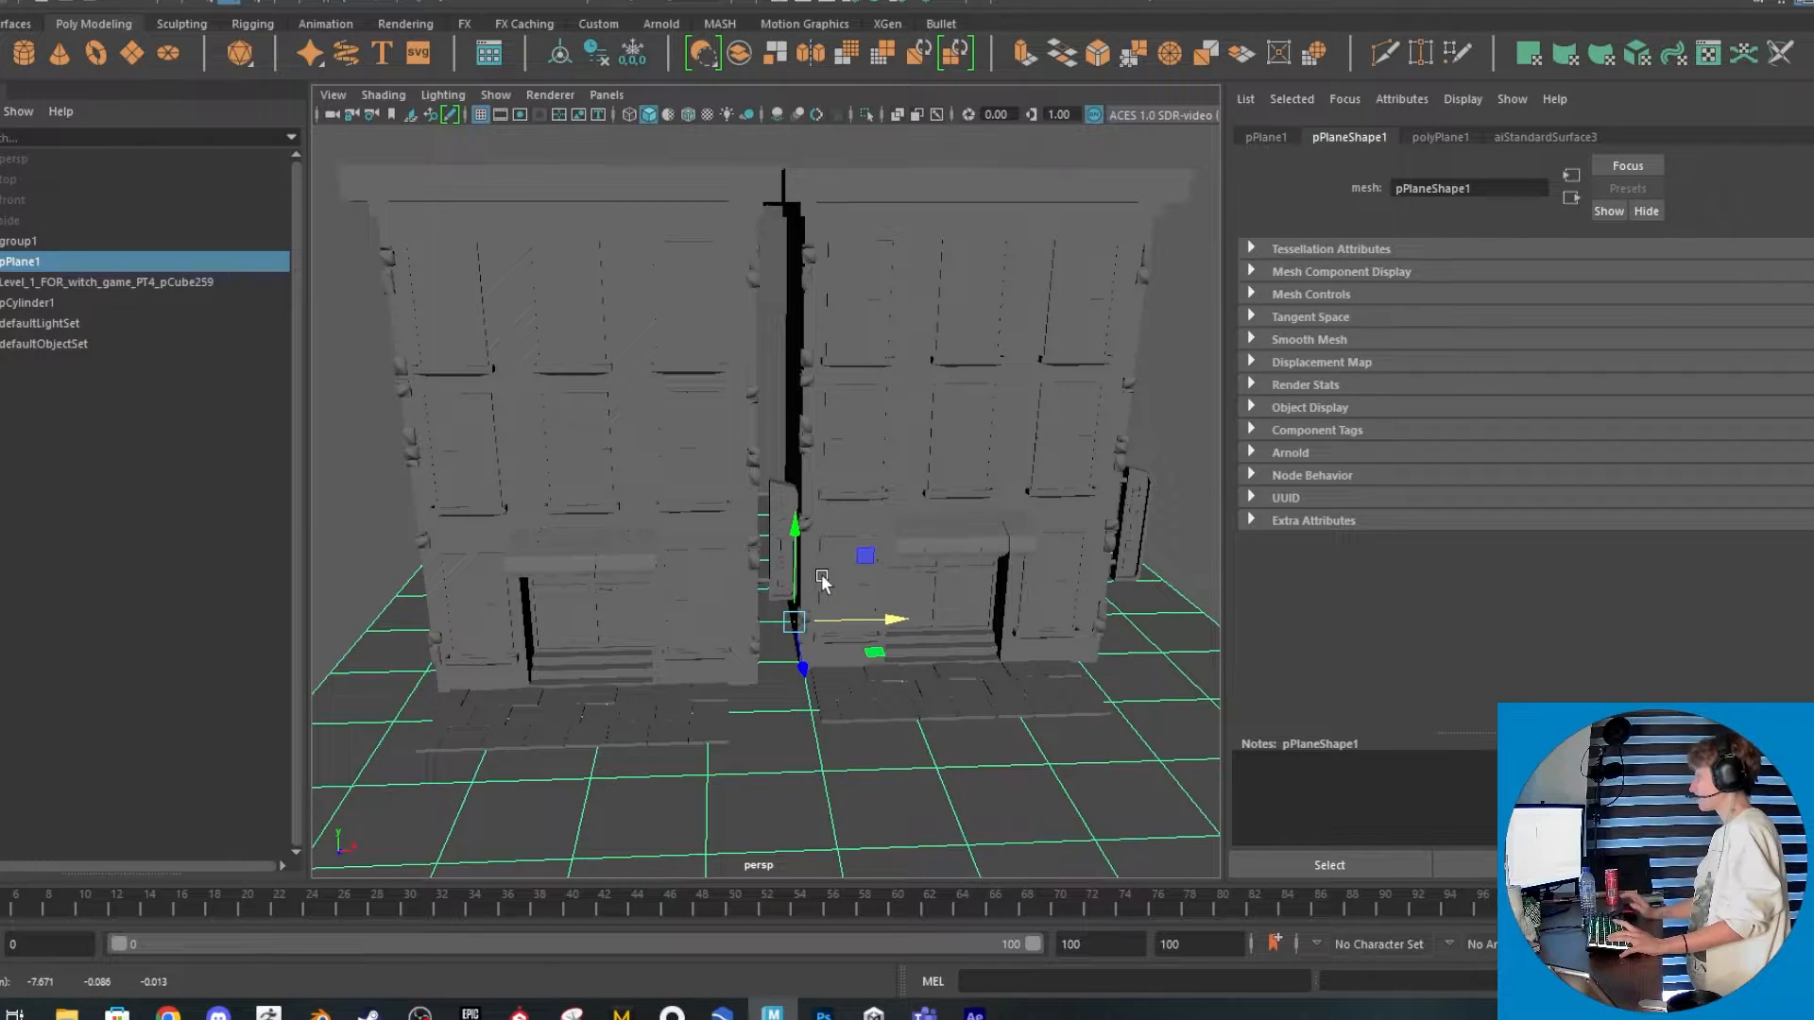
Select both buildings together with the ground plane and assign them a new Arnold aiToon material
{"action": "scroll", "coordinate": [812, 600], "scroll_direction": "down", "scroll_amount": 5}
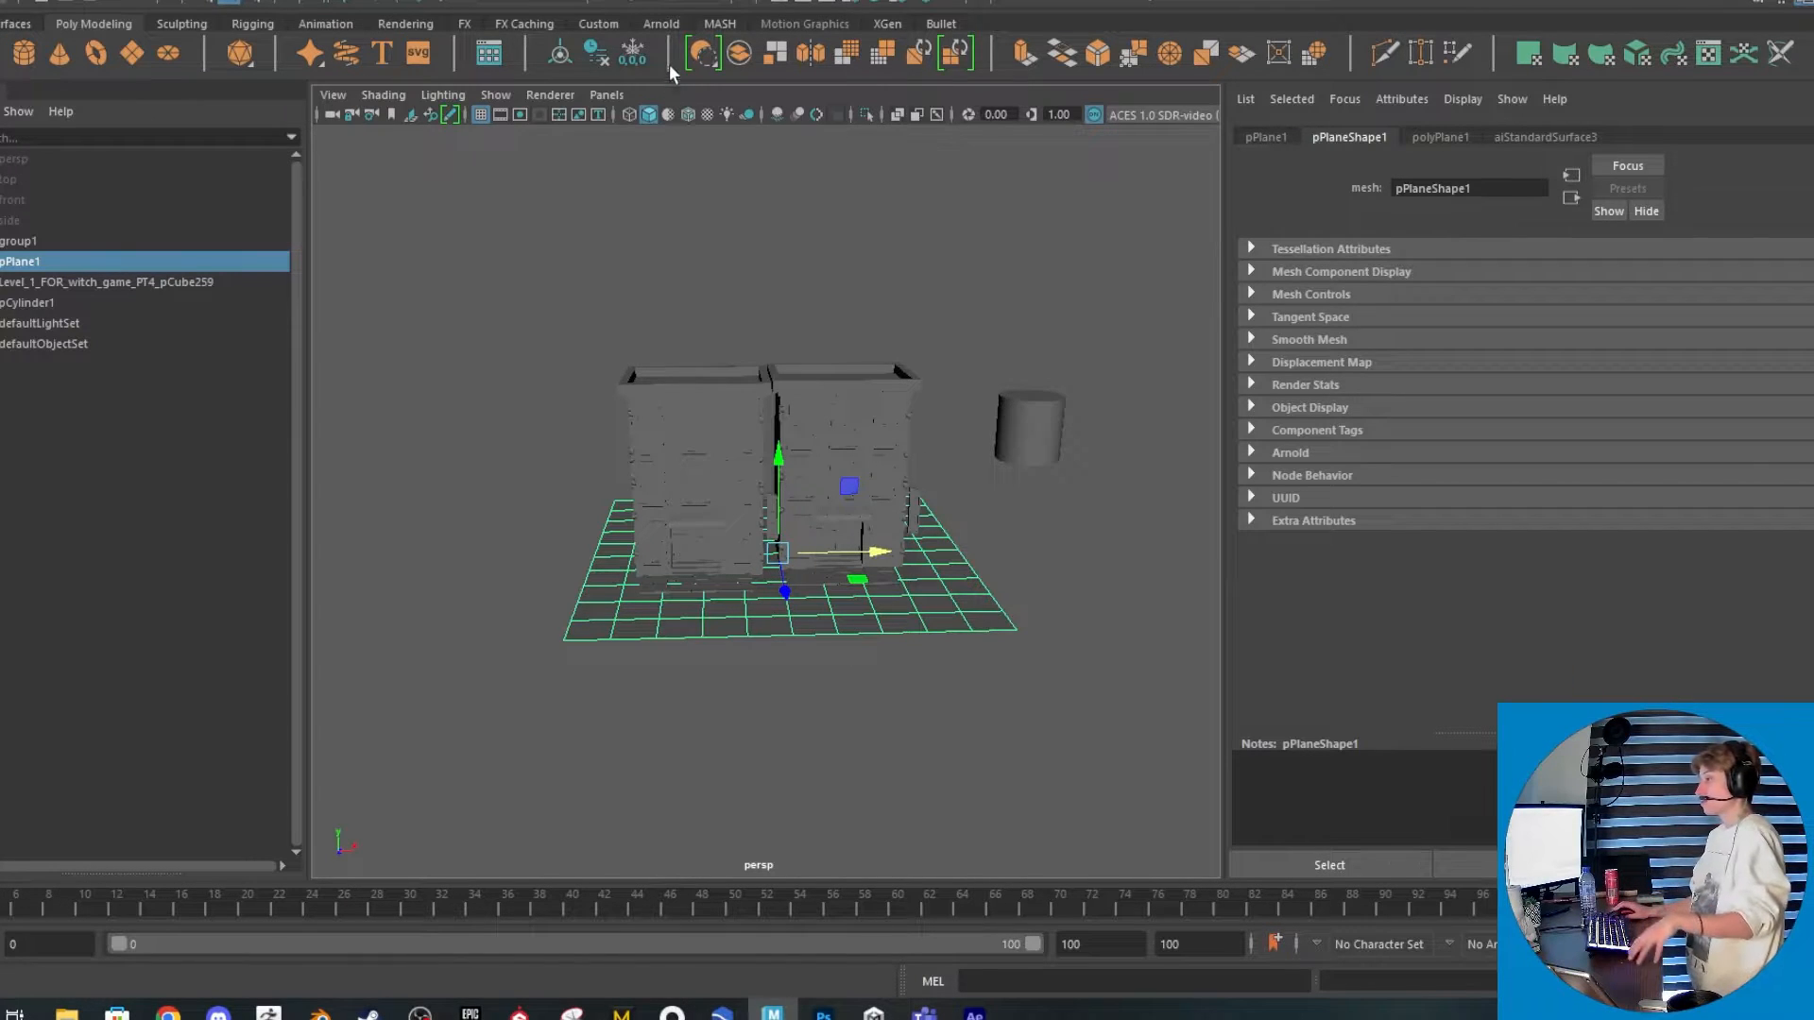
{"action": "scroll", "coordinate": [806, 398], "scroll_direction": "up", "scroll_amount": 2}
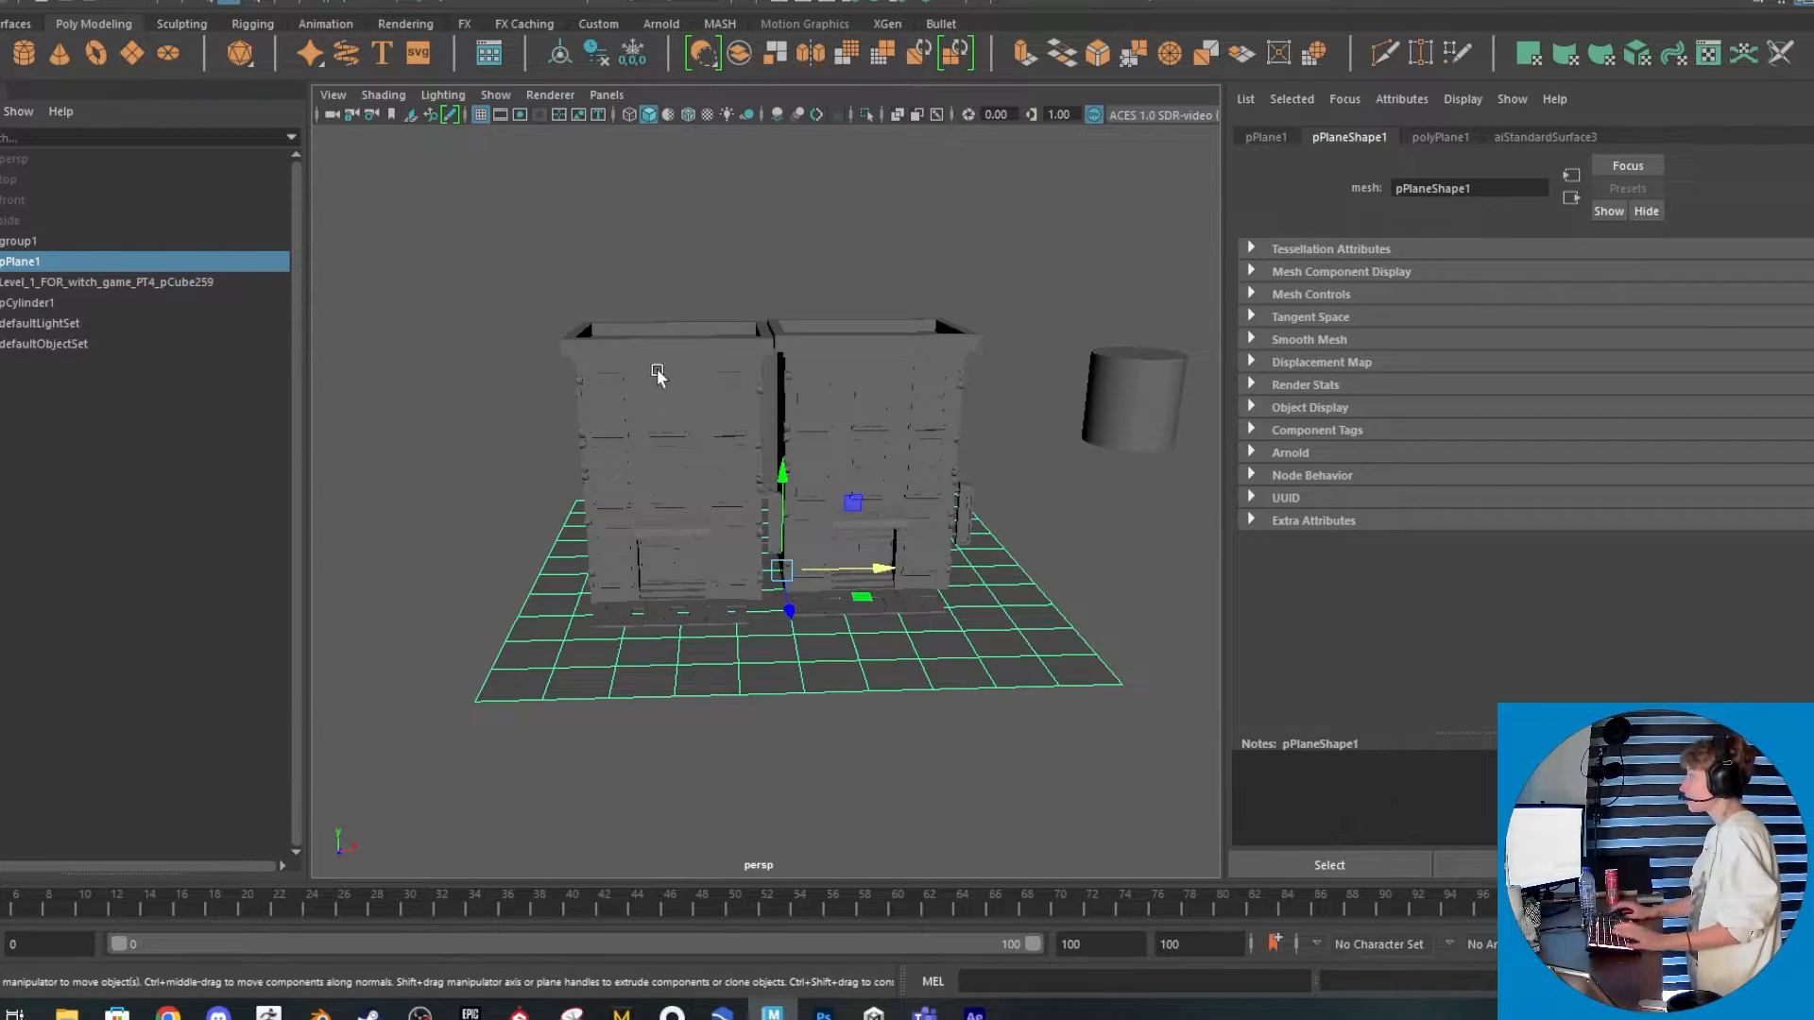
{"action": "left_click_drag", "start_coordinate": [547, 322], "coordinate": [1013, 710]}
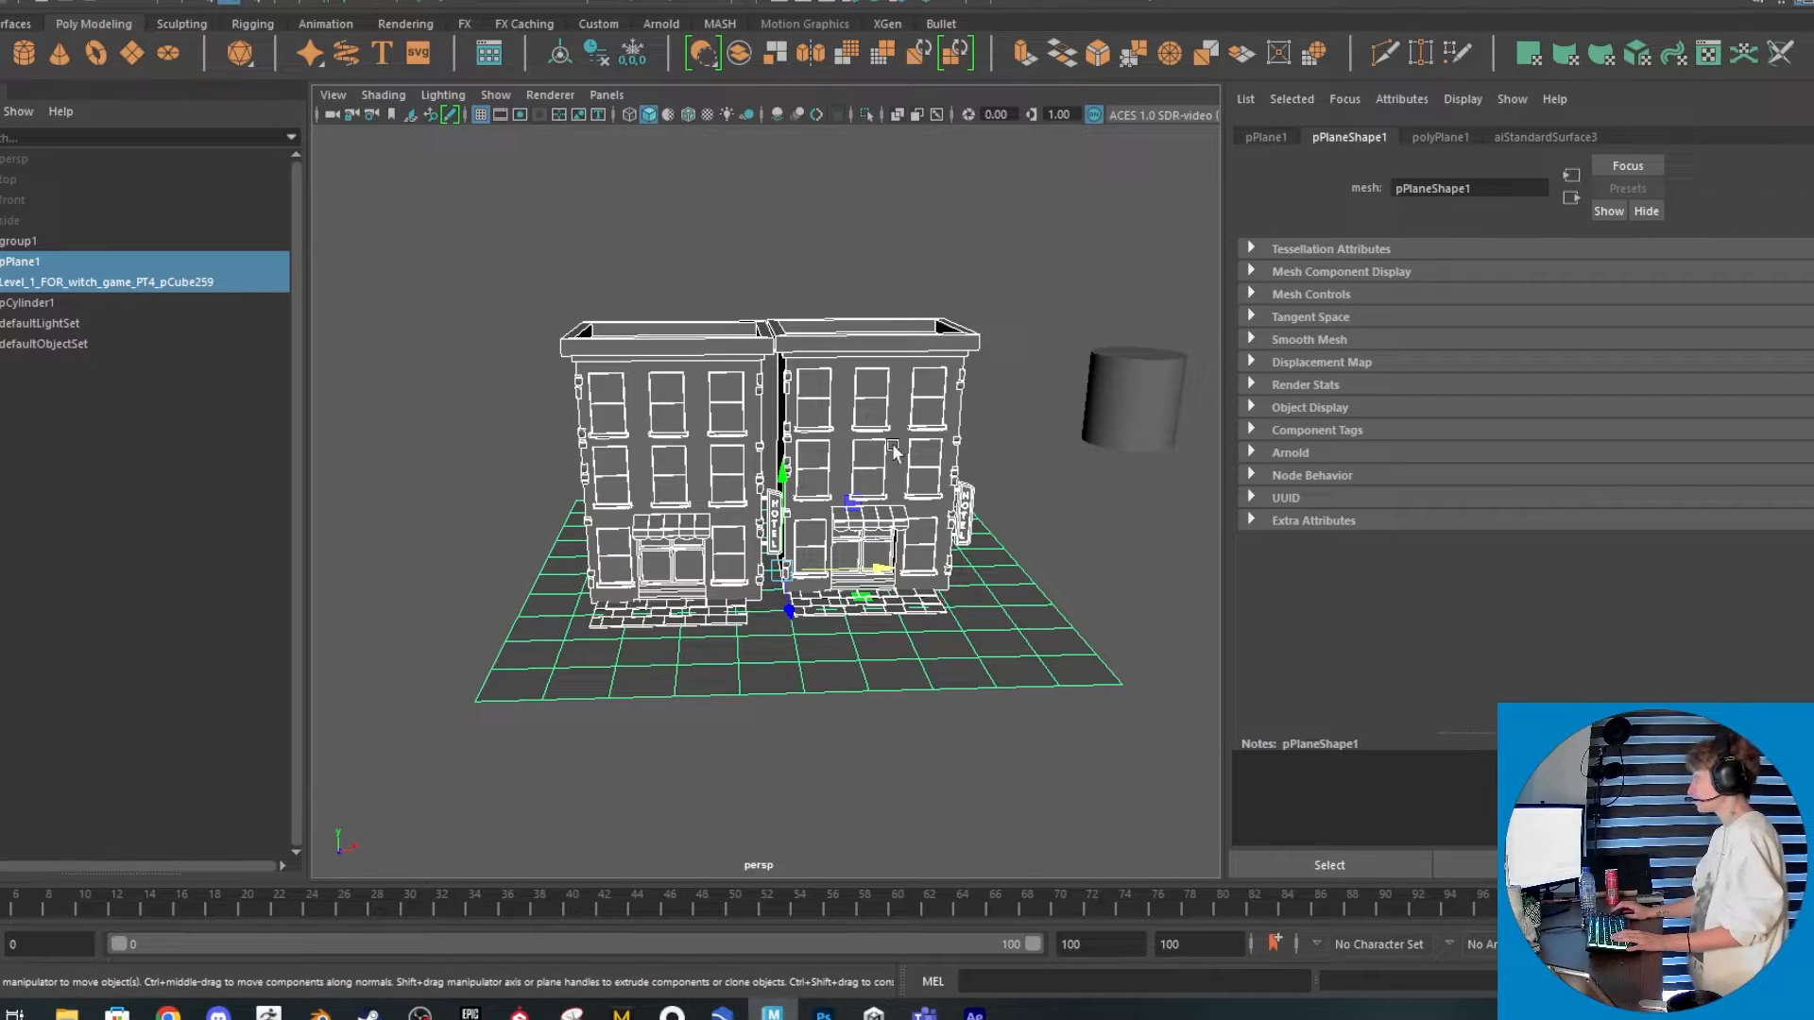
{"action": "right_click", "coordinate": [854, 400]}
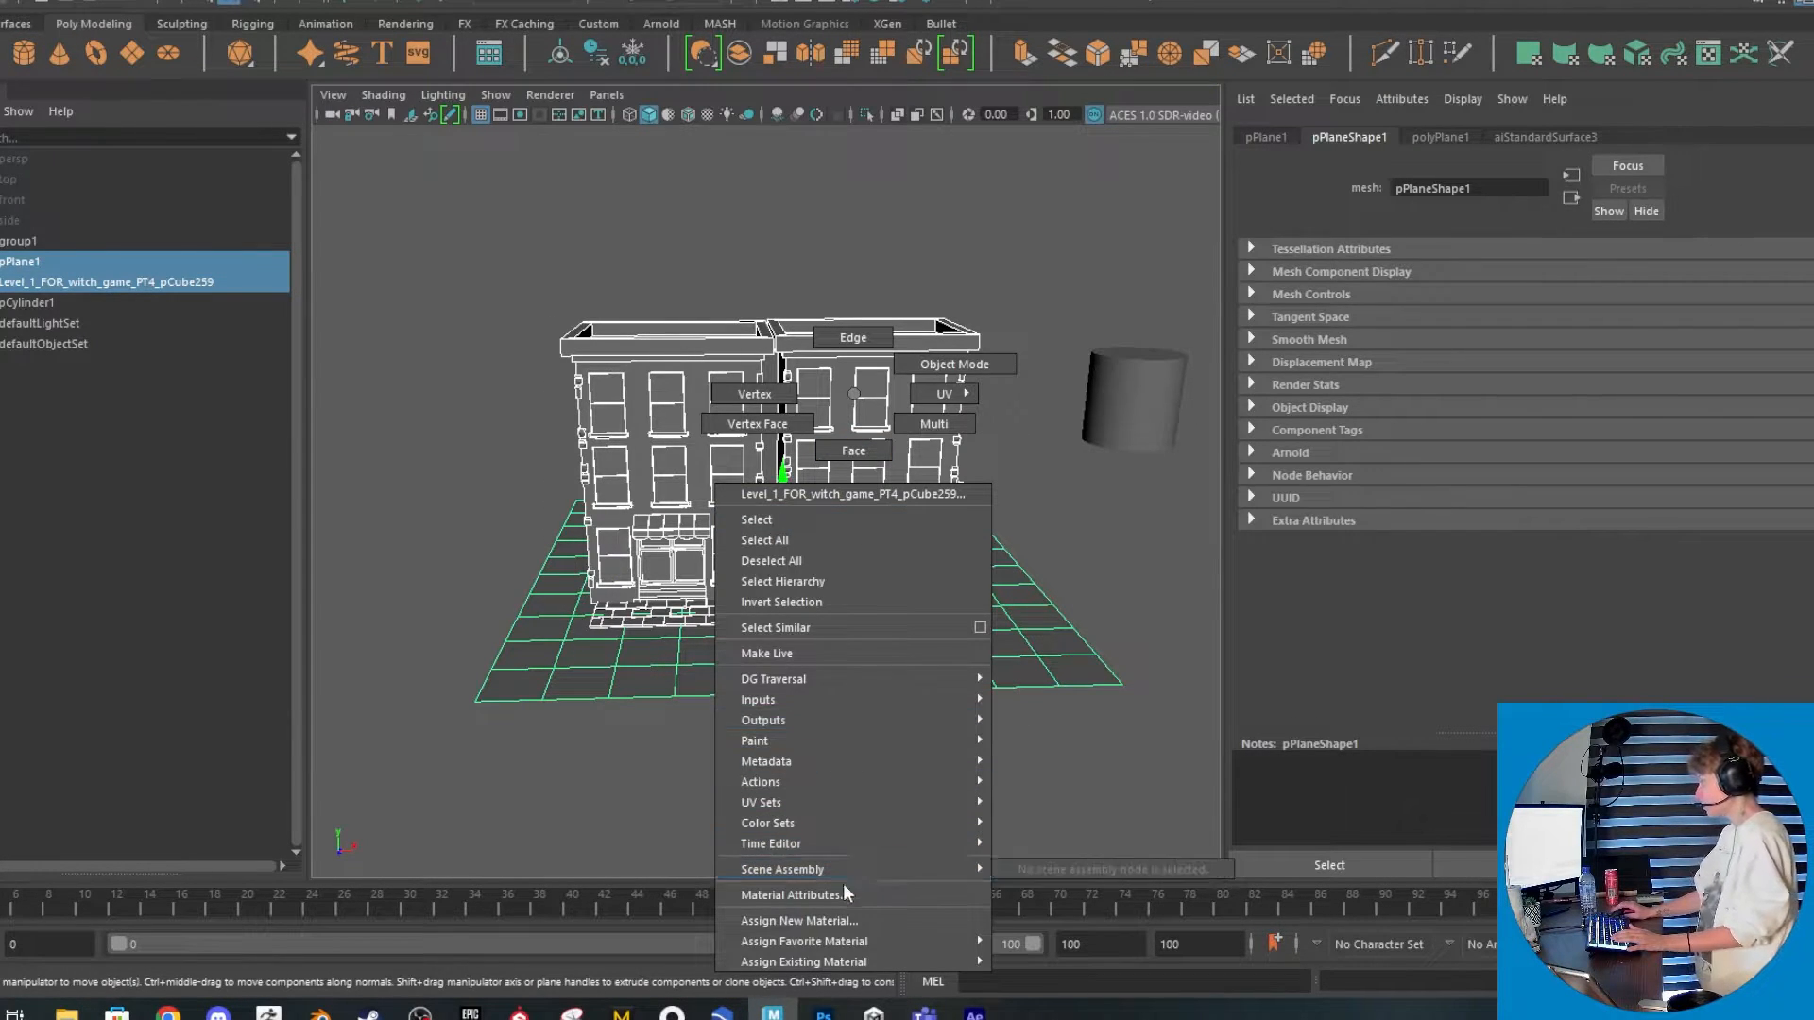
{"action": "left_click", "coordinate": [842, 923]}
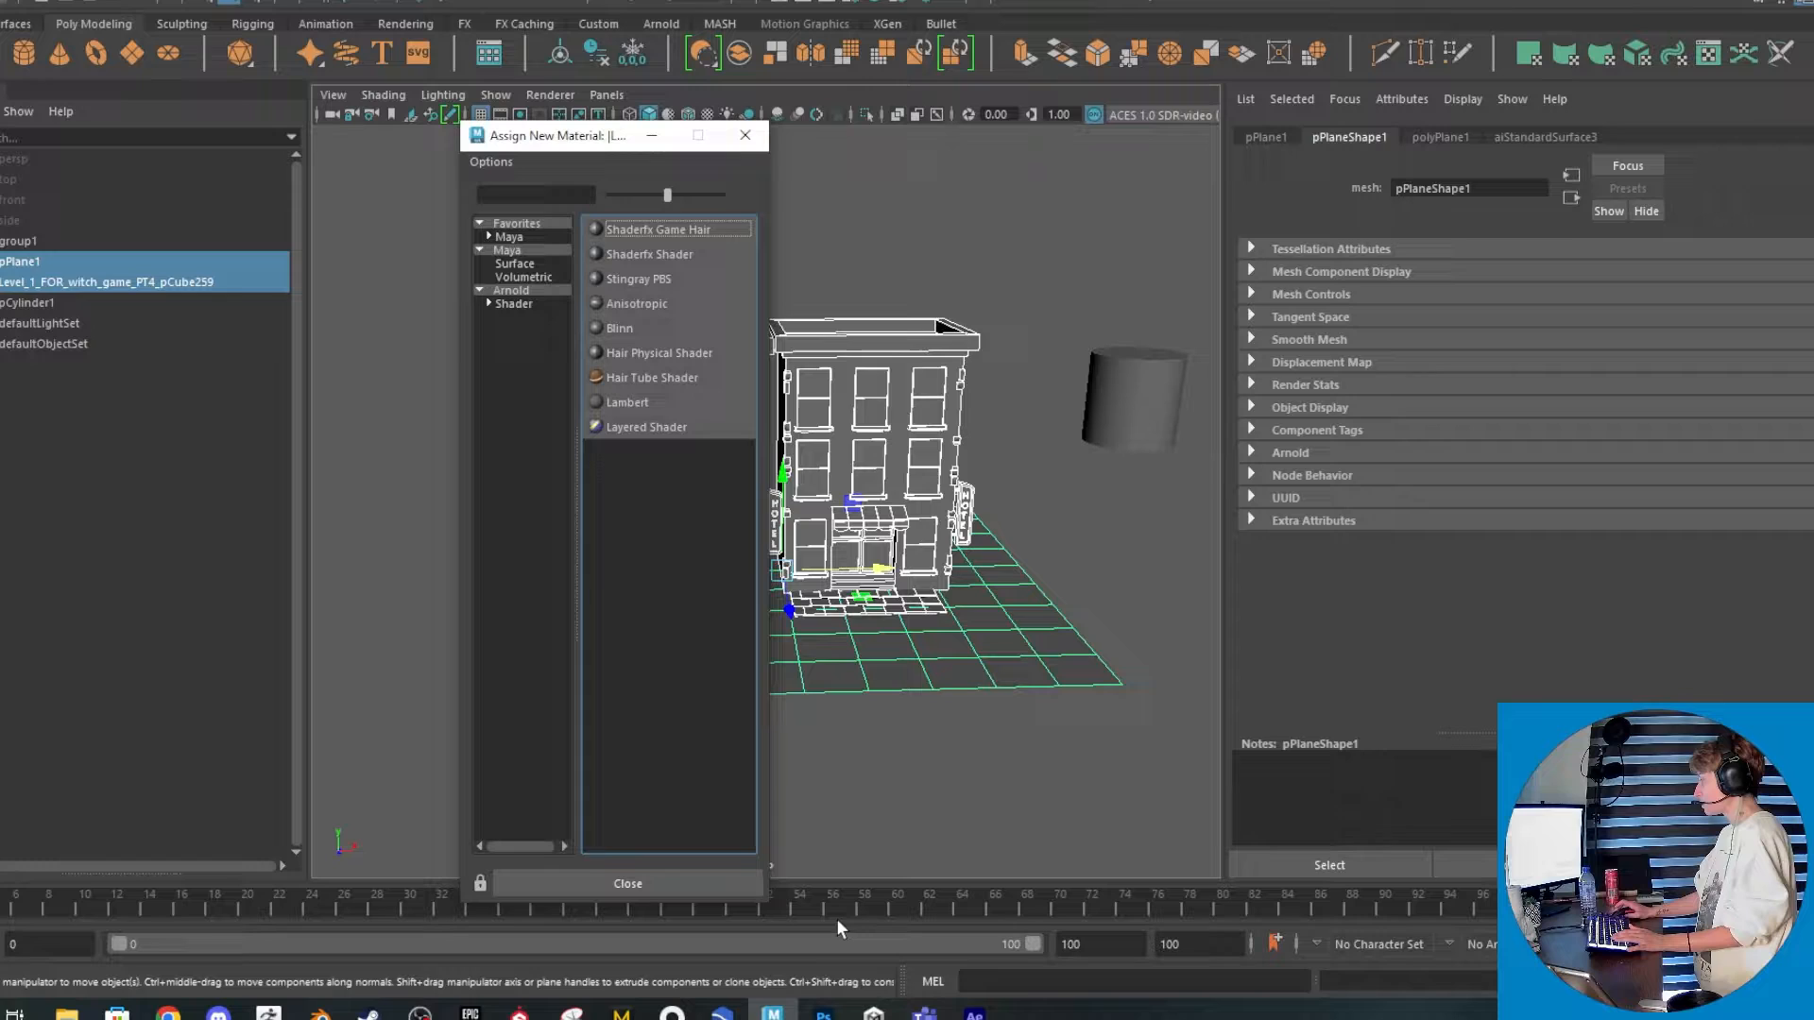
{"action": "left_click", "coordinate": [513, 292]}
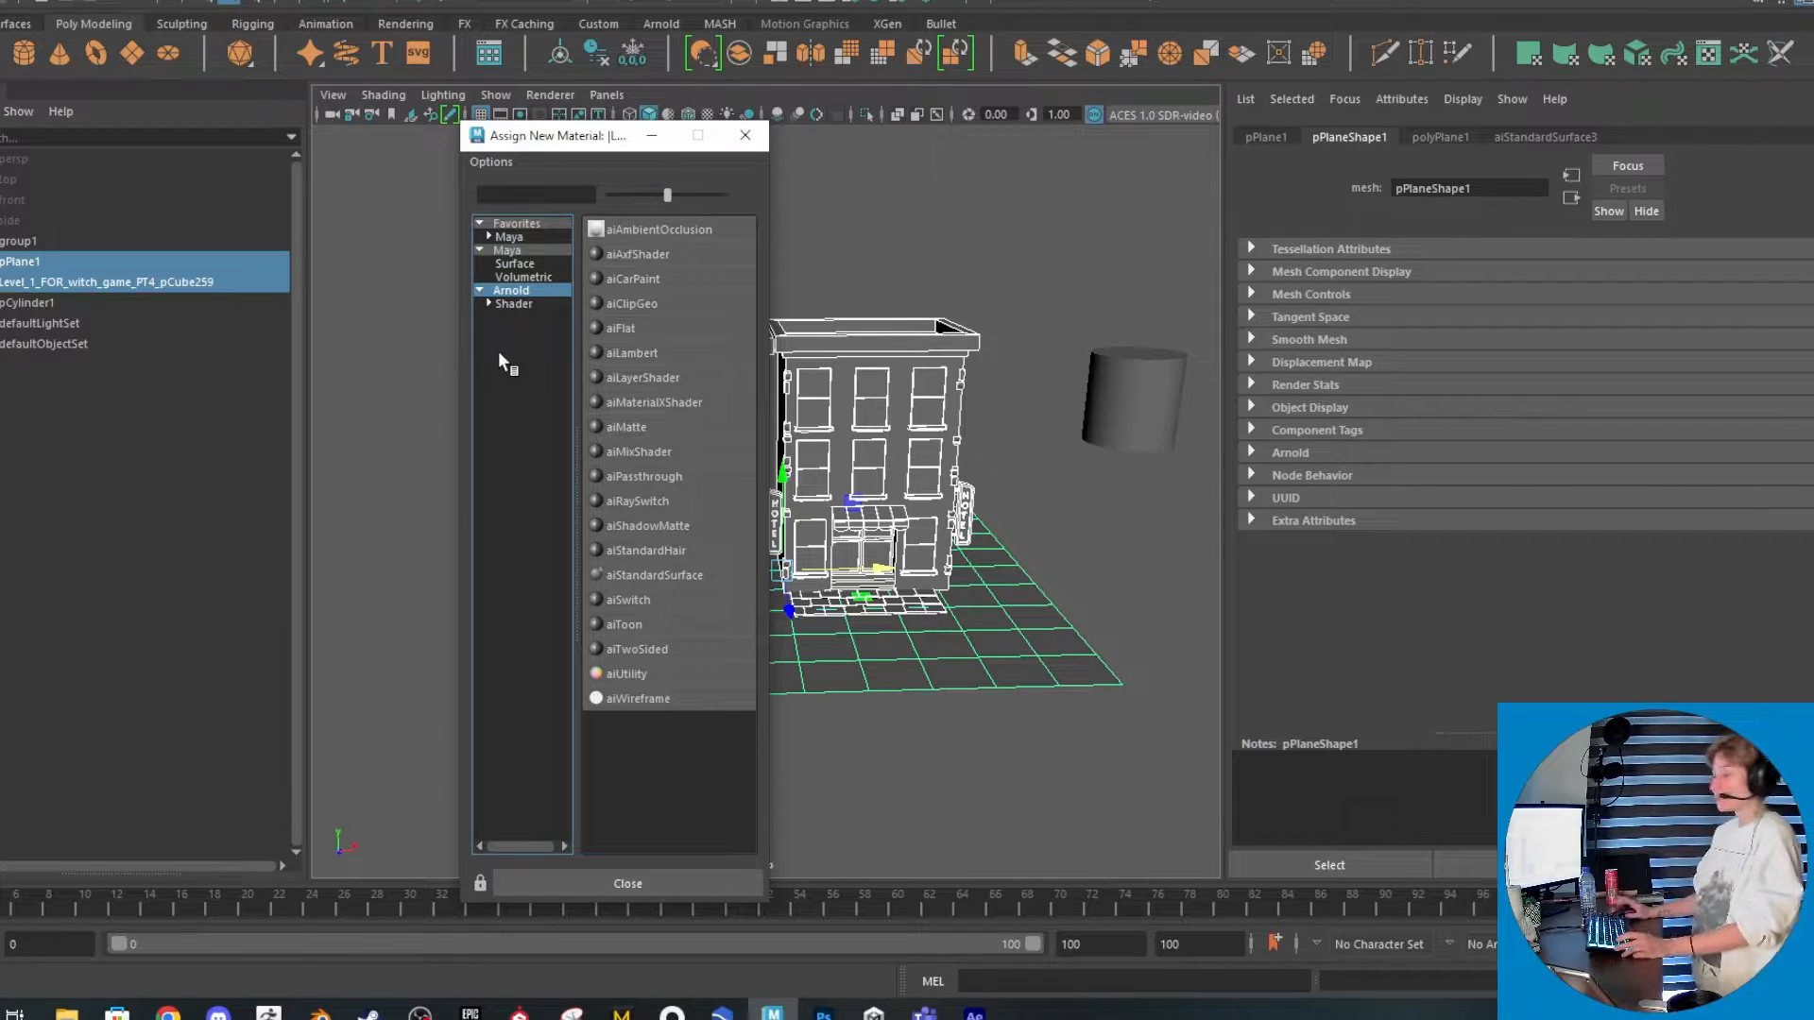
{"action": "left_click", "coordinate": [648, 626]}
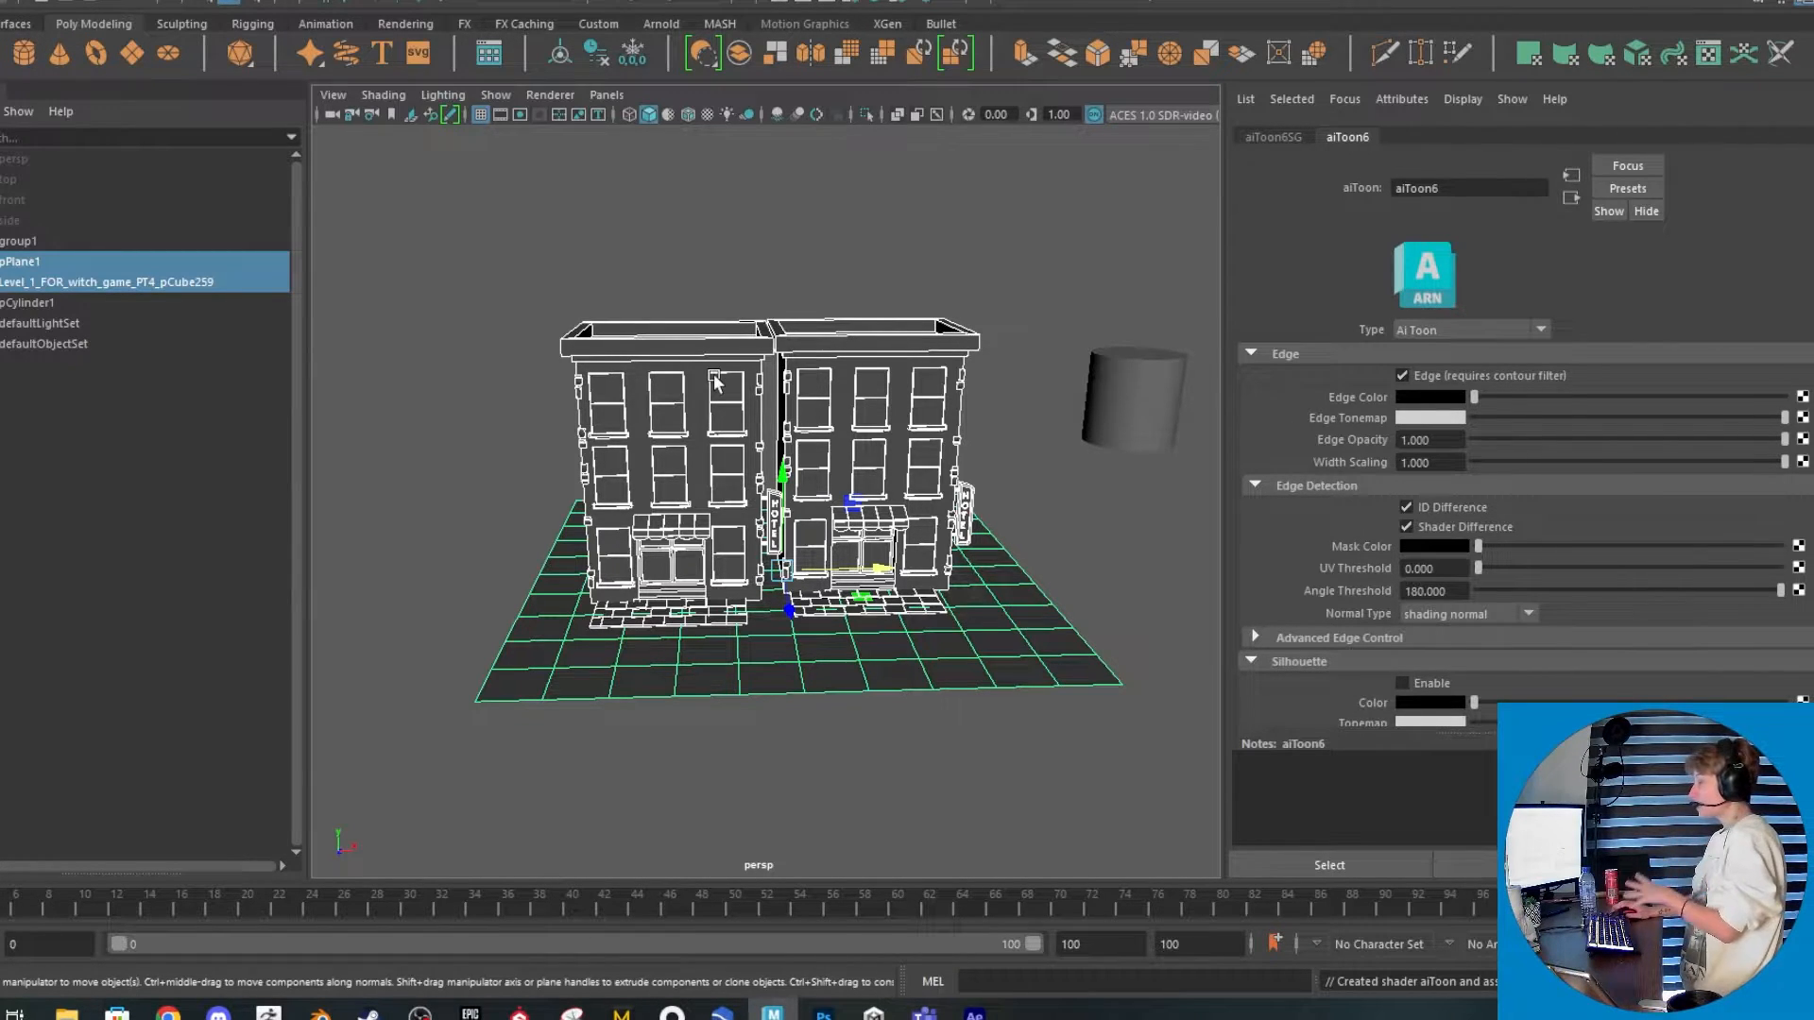
Rename the new aiToon material as Manga_tutorial_shader
{"action": "double_click", "coordinate": [1466, 189]}
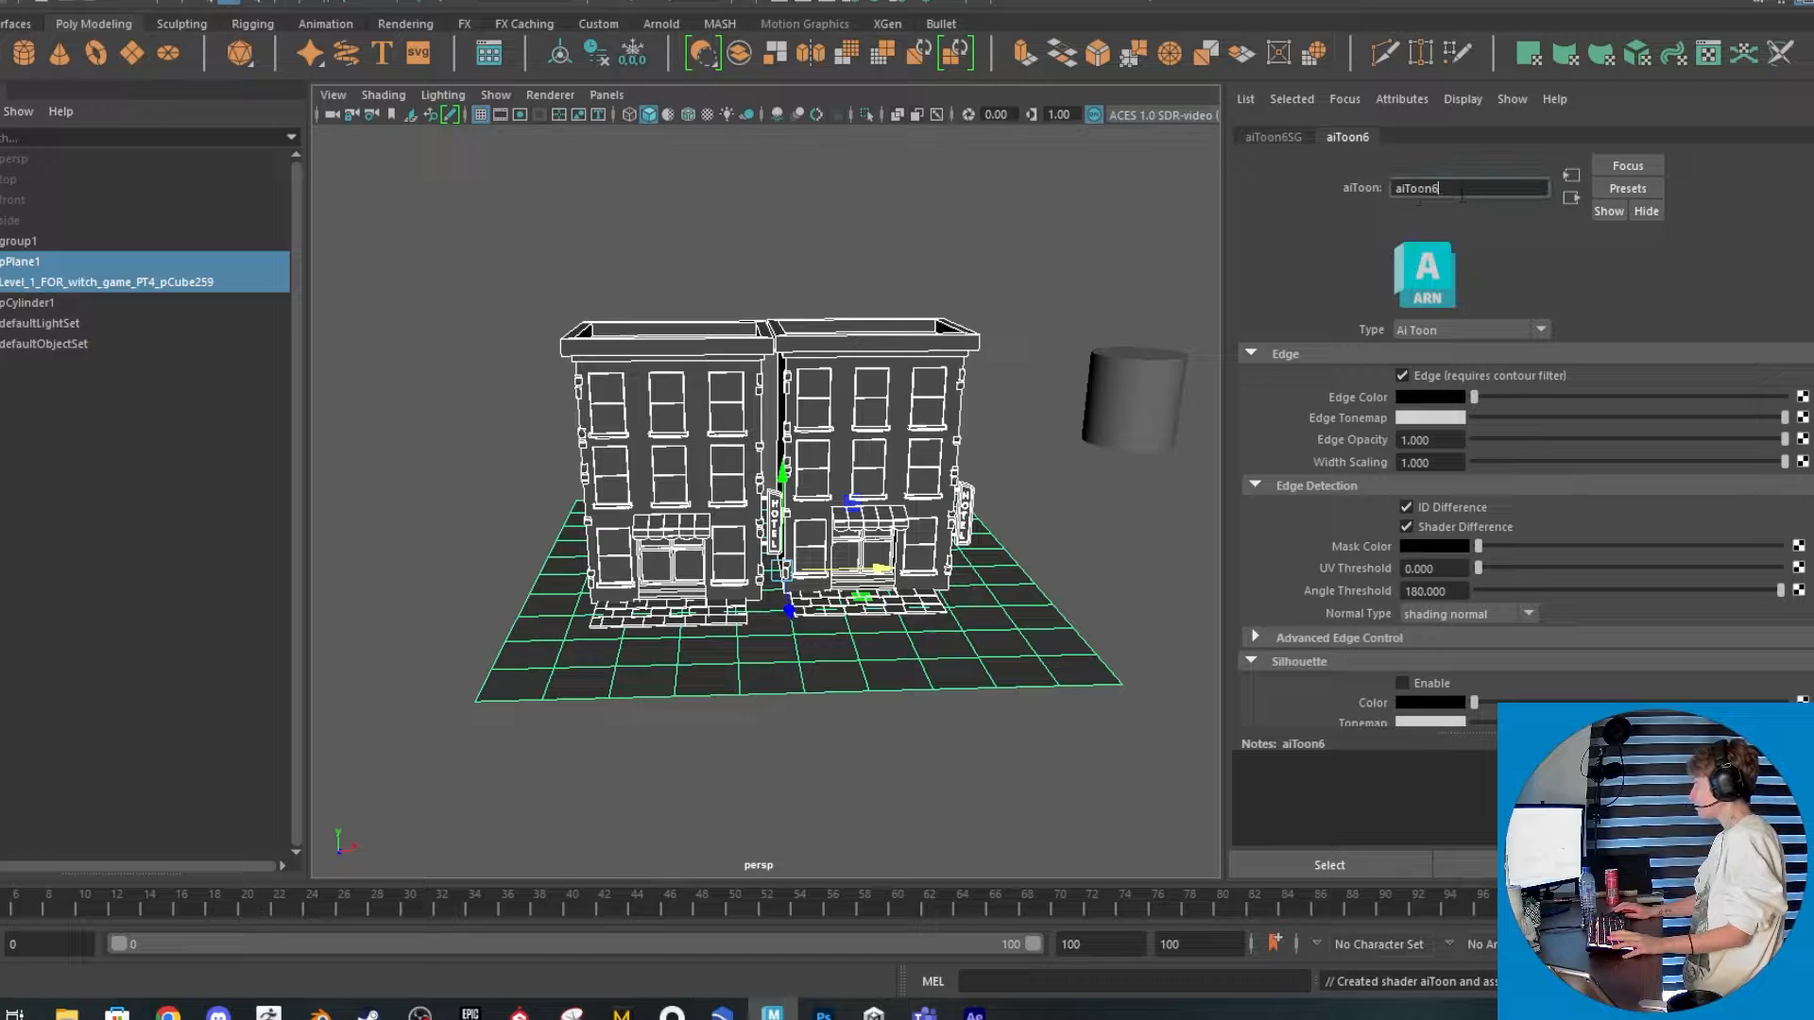
{"action": "type", "text": "Ma"}
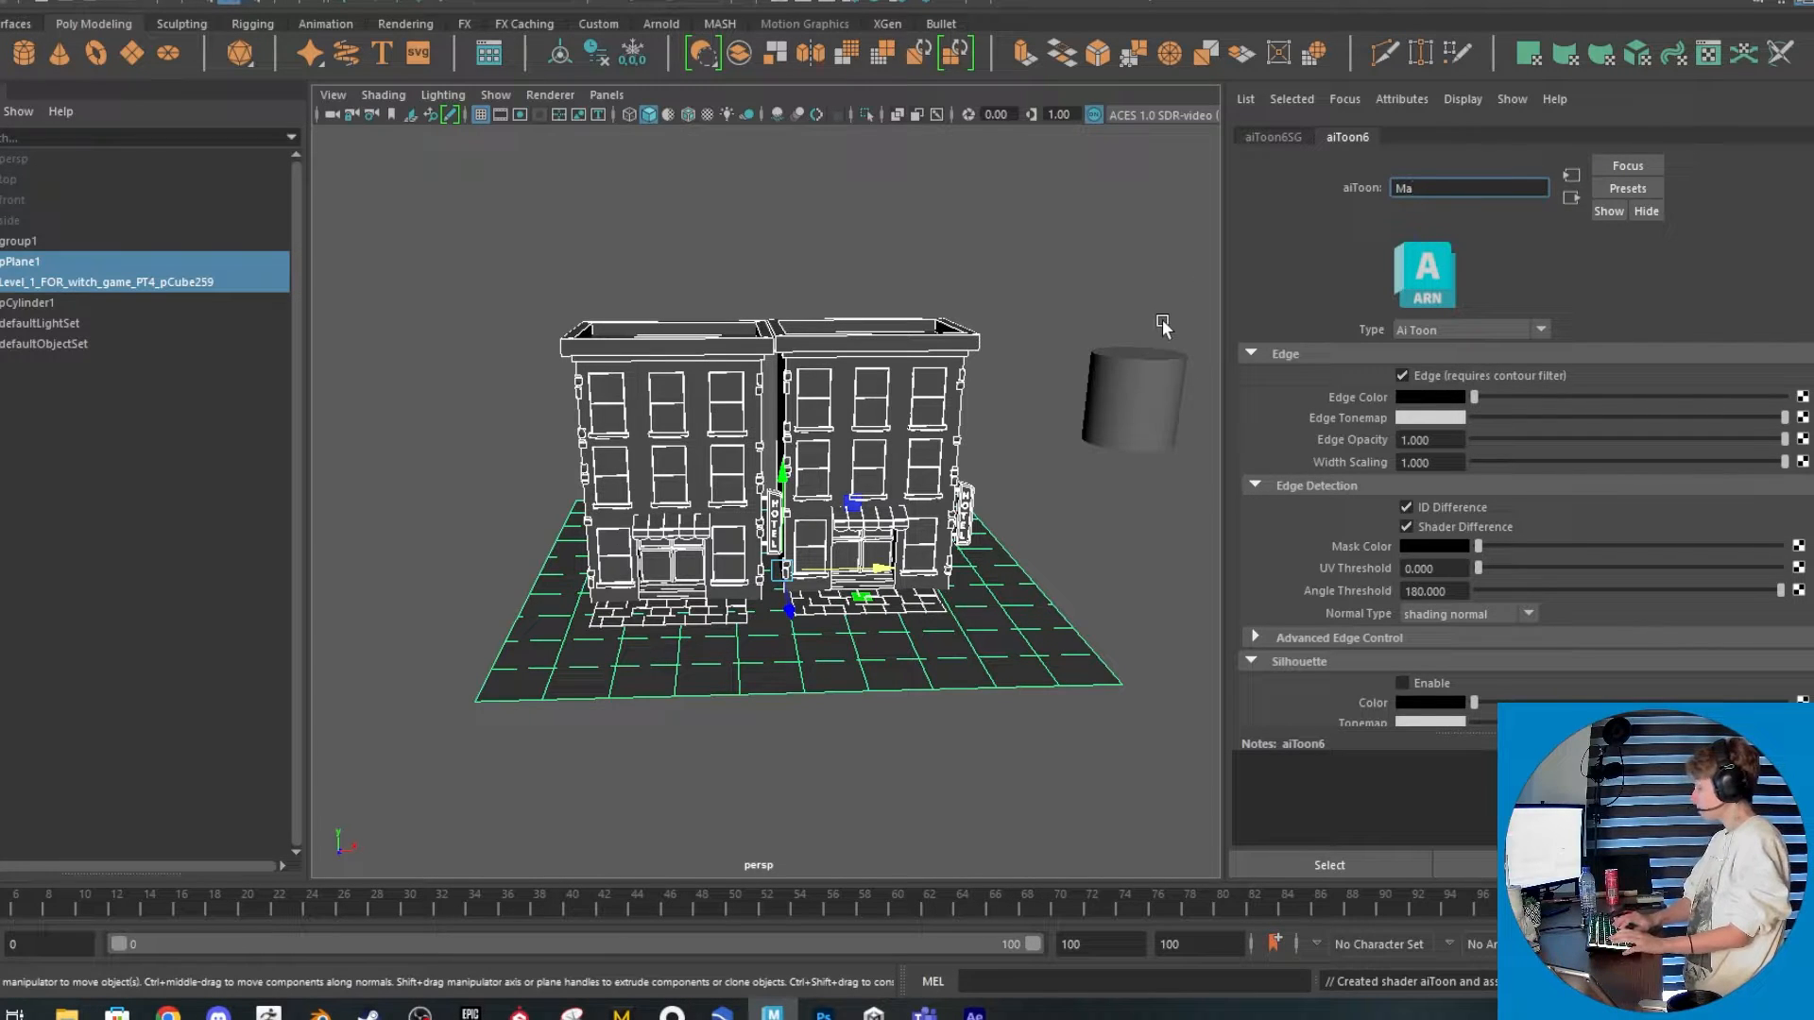
{"action": "type", "text": "nga tutori"}
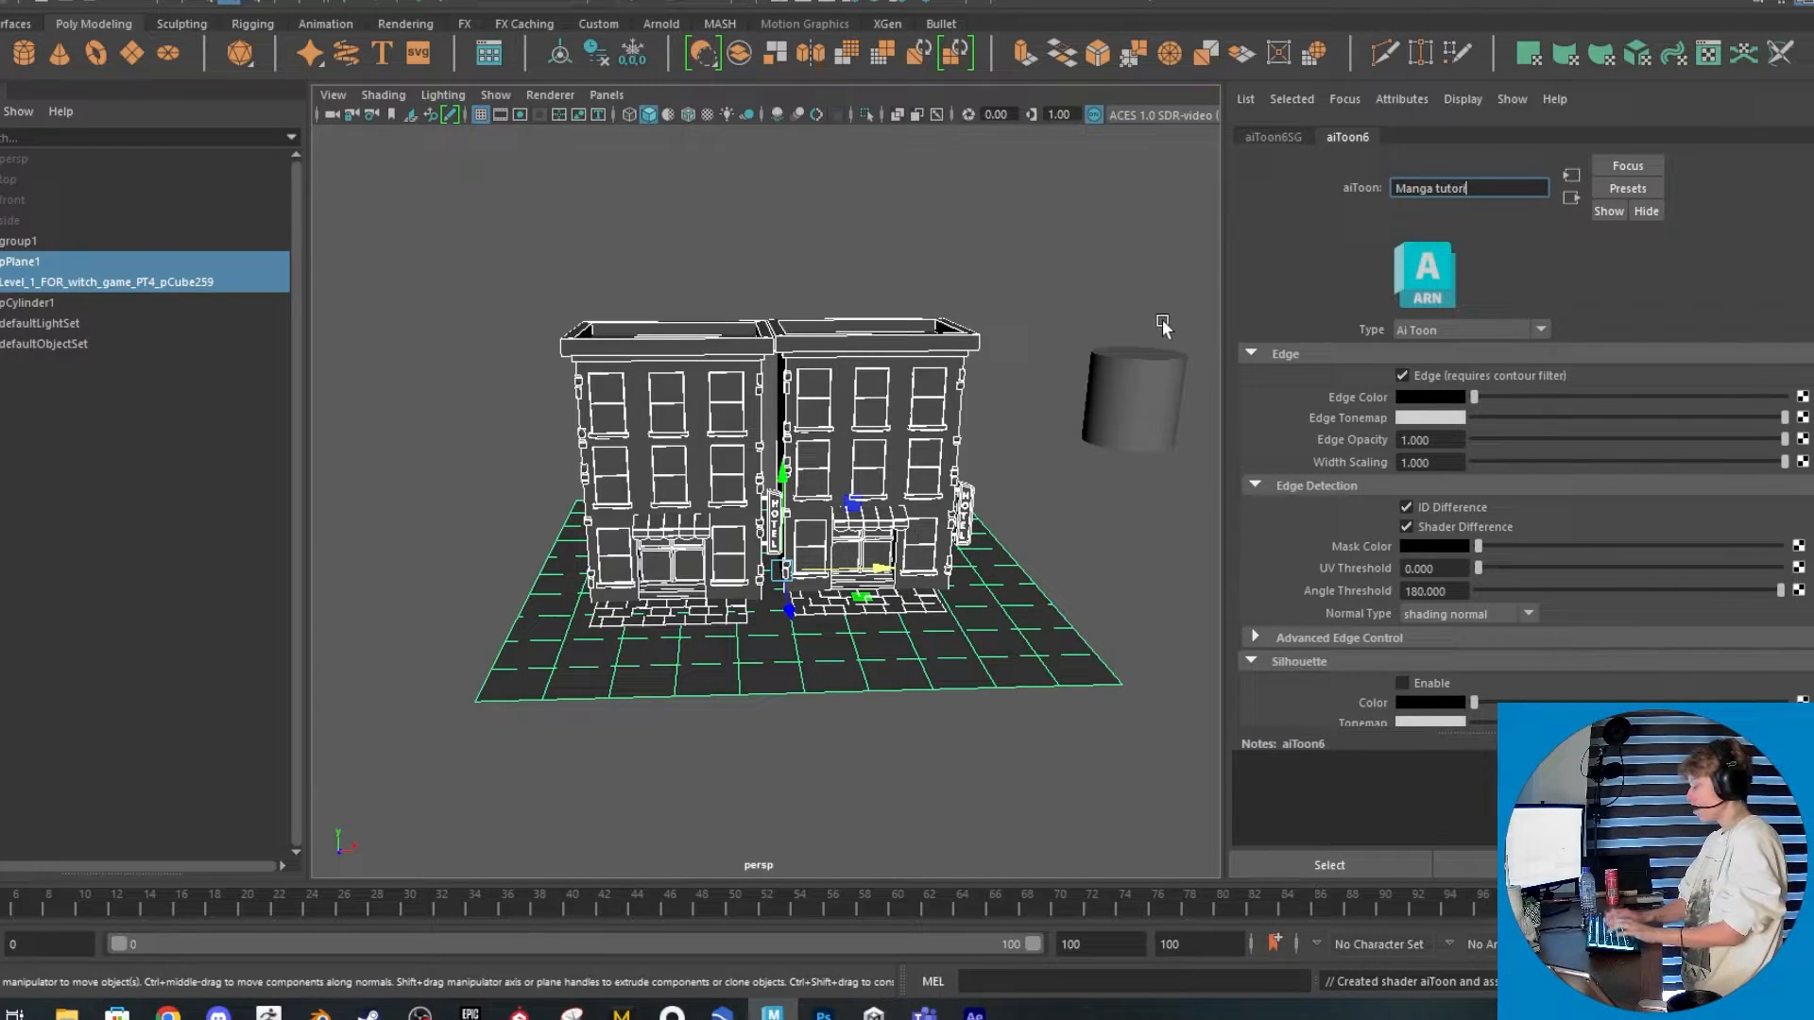
{"action": "type", "text": "al_shader"}
{"action": "key", "text": "Return"}
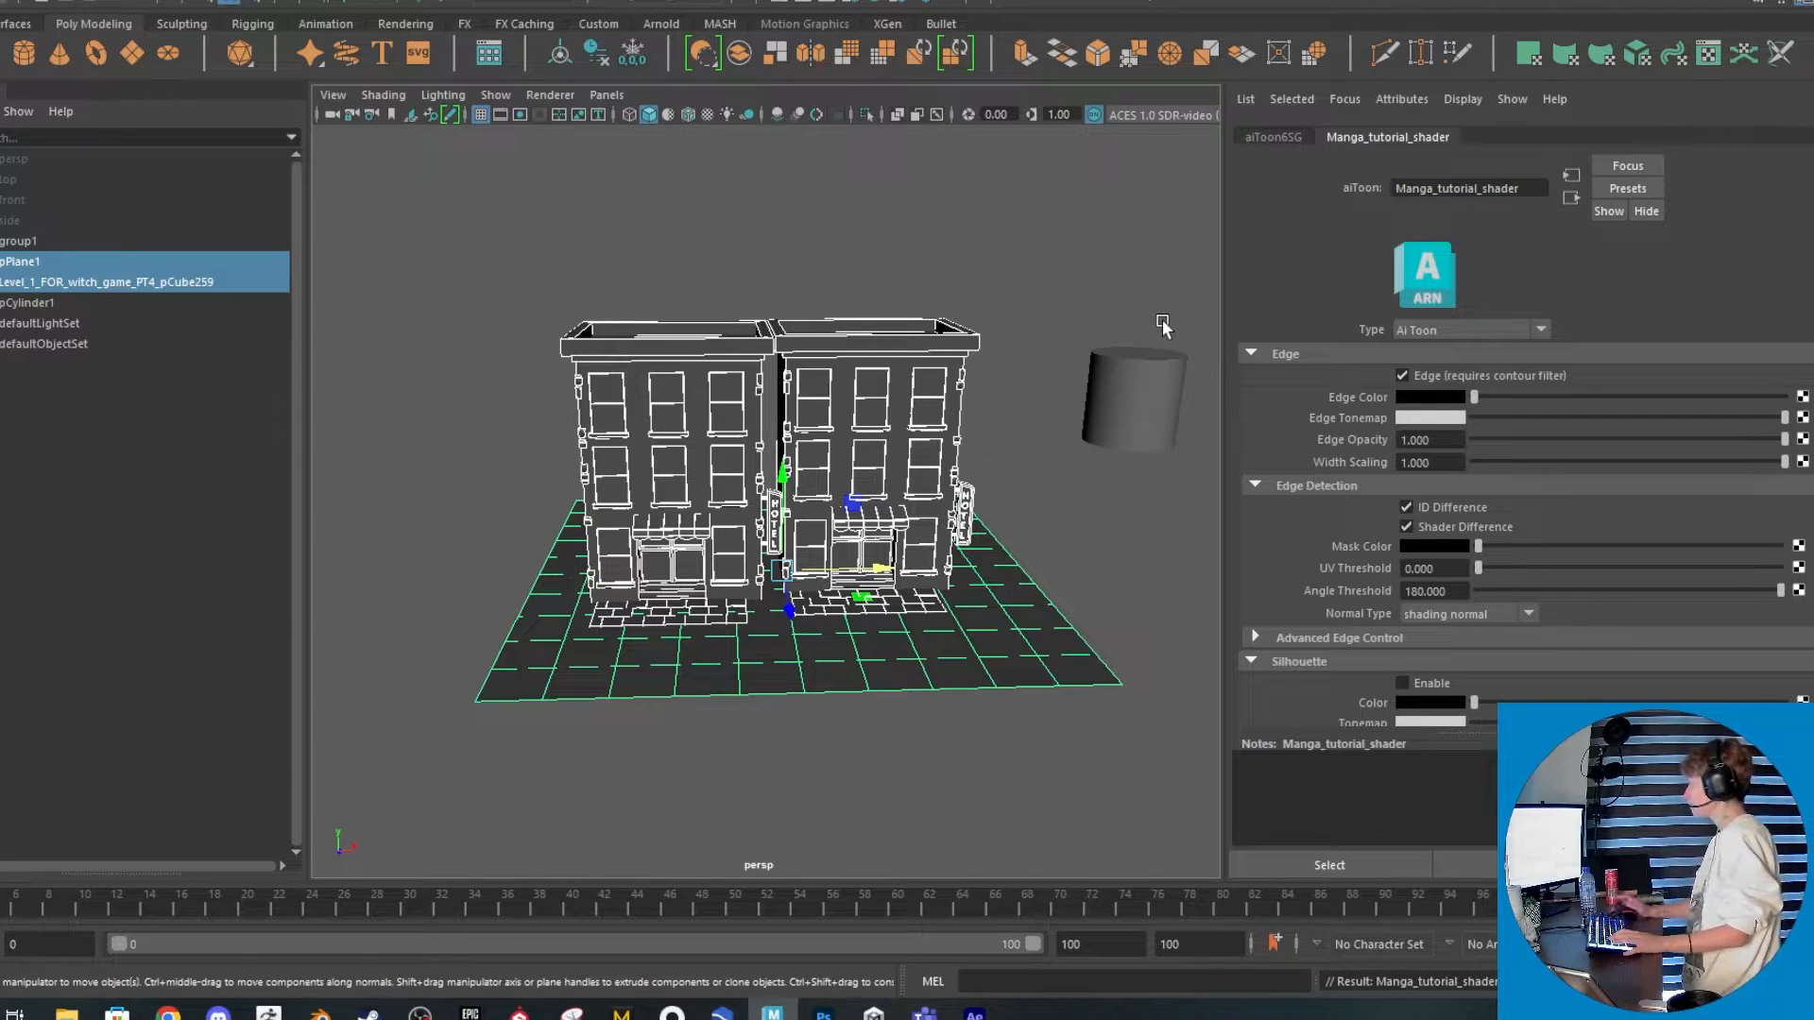
Frame both buildings in the perspective view, test-render them in the Arnold RenderView, and stop and minimize the render
{"action": "left_click", "coordinate": [1034, 463]}
{"action": "left_click_drag", "start_coordinate": [1034, 463], "coordinate": [843, 523], "text": "alt"}
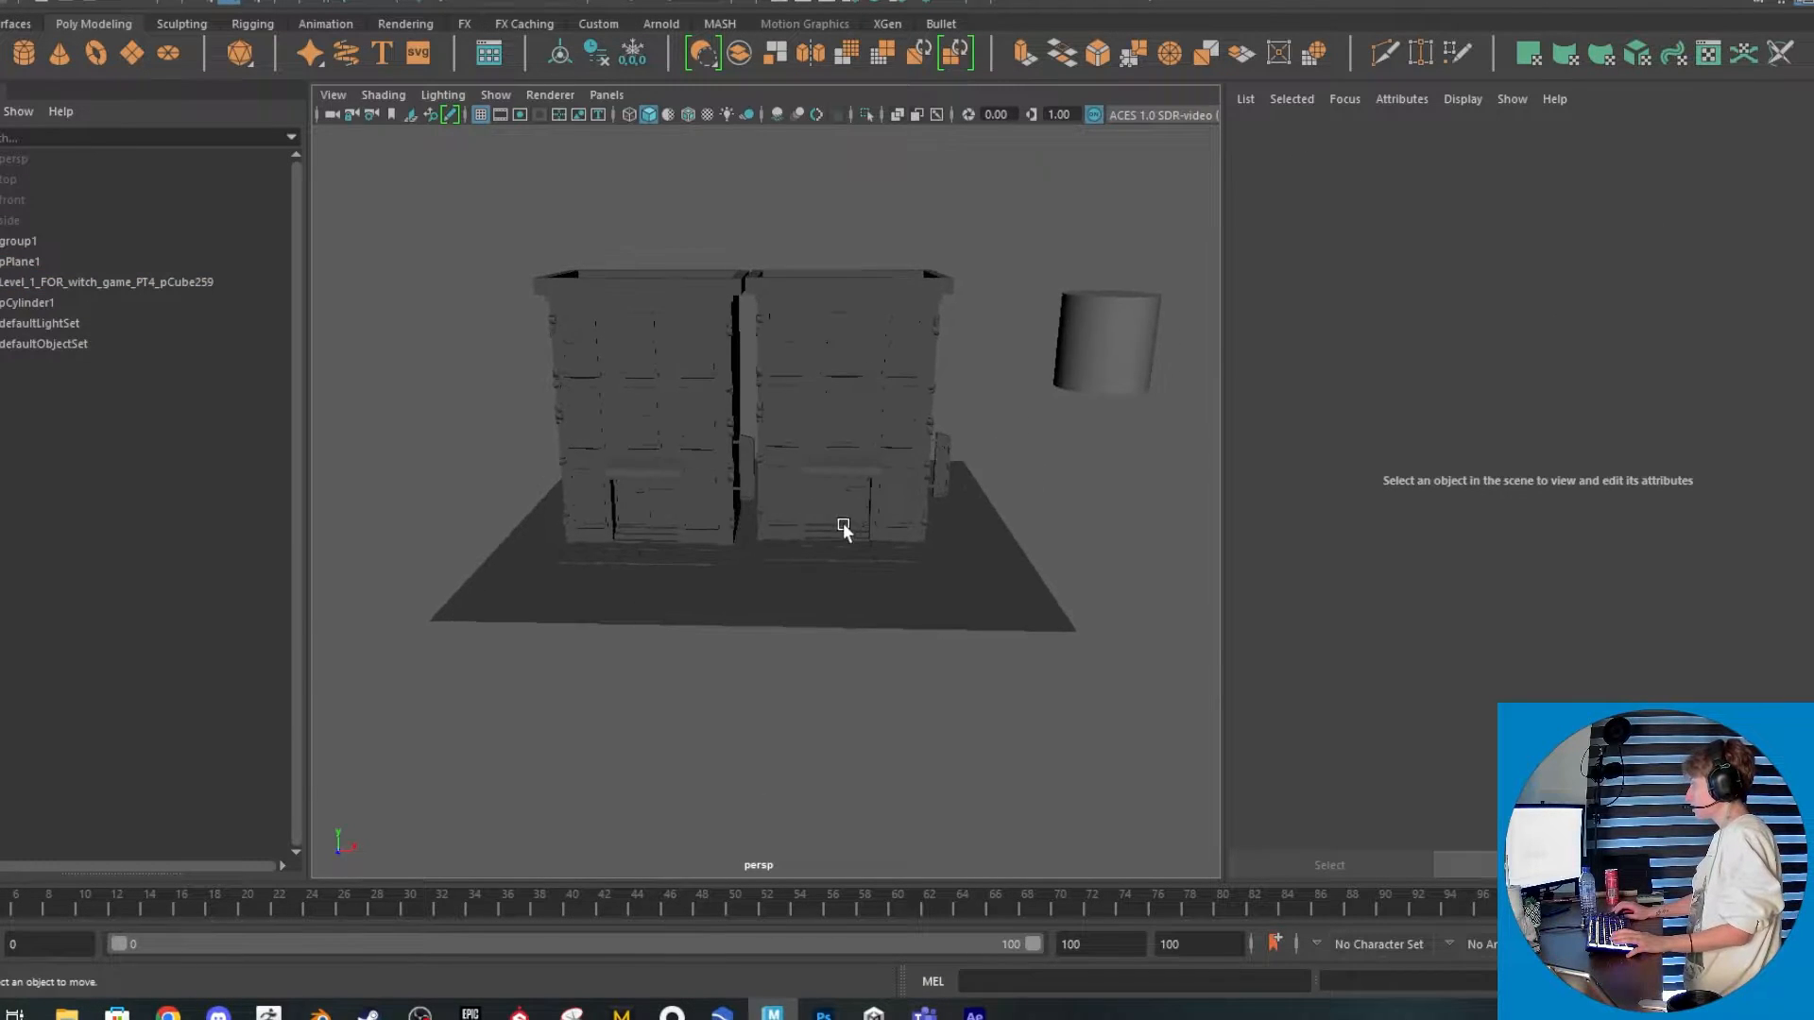
{"action": "scroll", "coordinate": [842, 523], "scroll_direction": "up", "scroll_amount": 5}
{"action": "middle_click_drag", "start_coordinate": [843, 523], "coordinate": [862, 619], "text": "alt"}
{"action": "scroll", "coordinate": [863, 620], "scroll_direction": "down", "scroll_amount": 3}
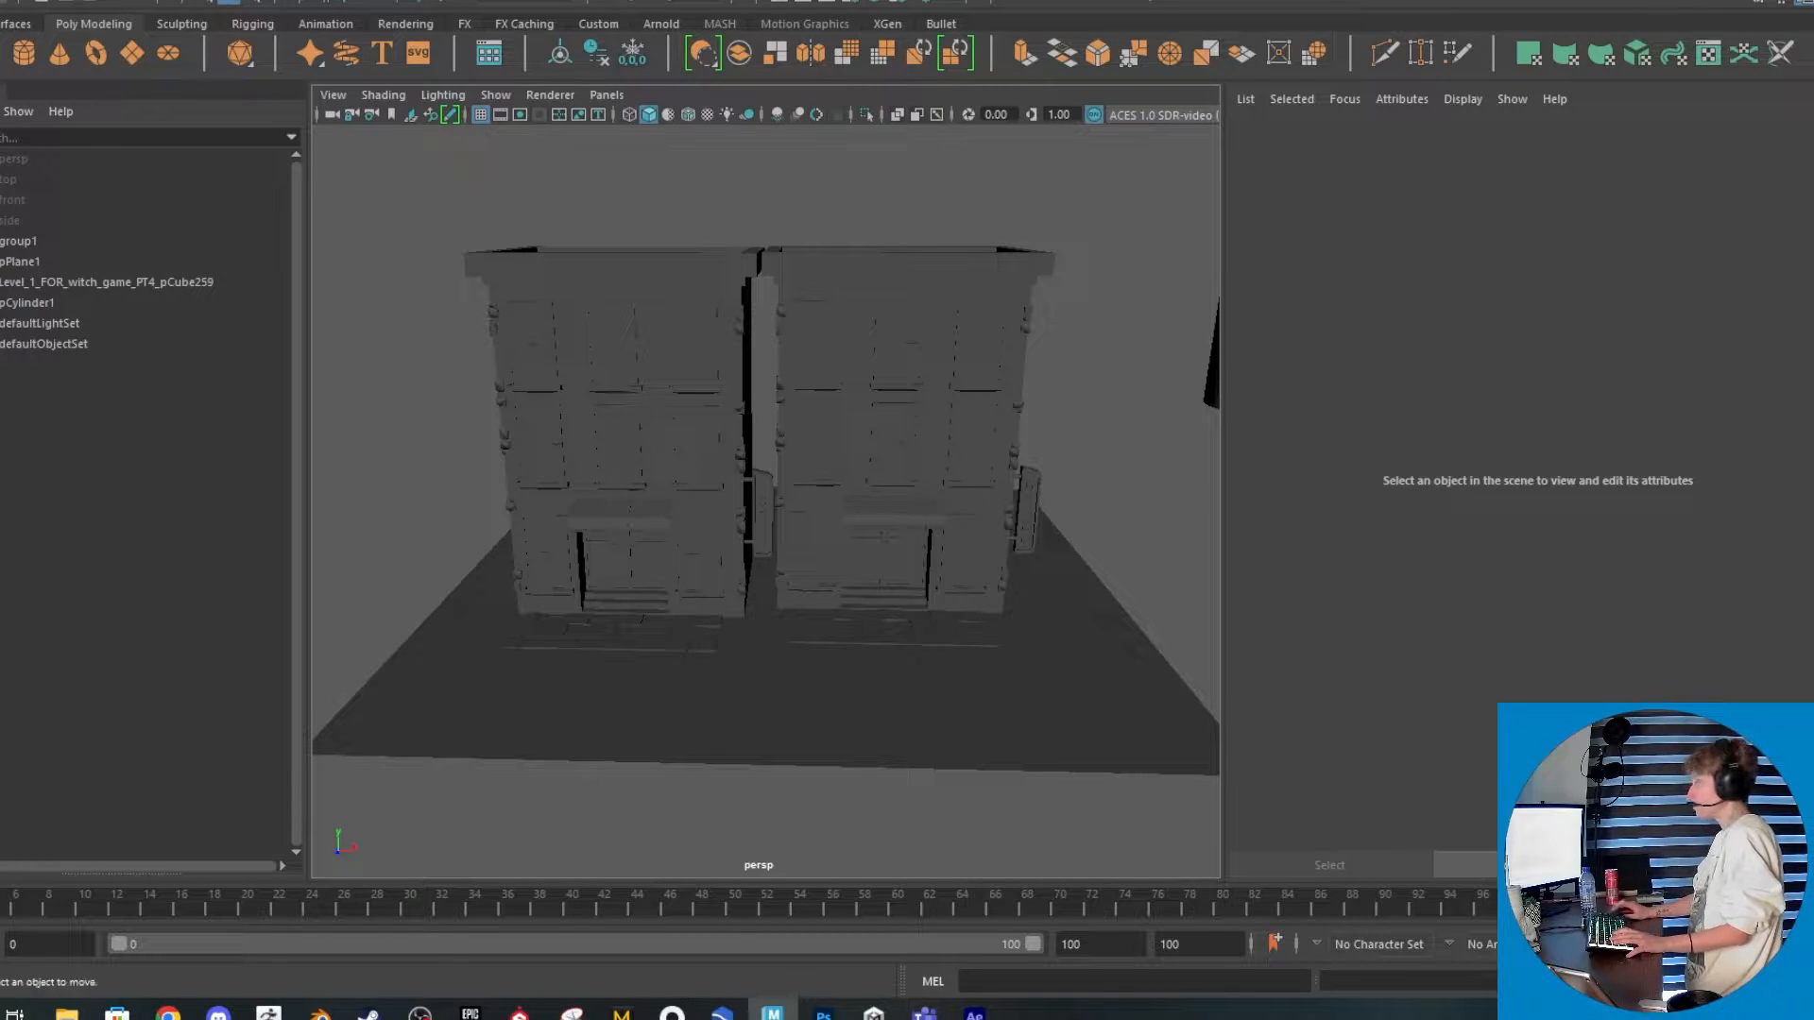
{"action": "left_click", "coordinate": [888, 3]}
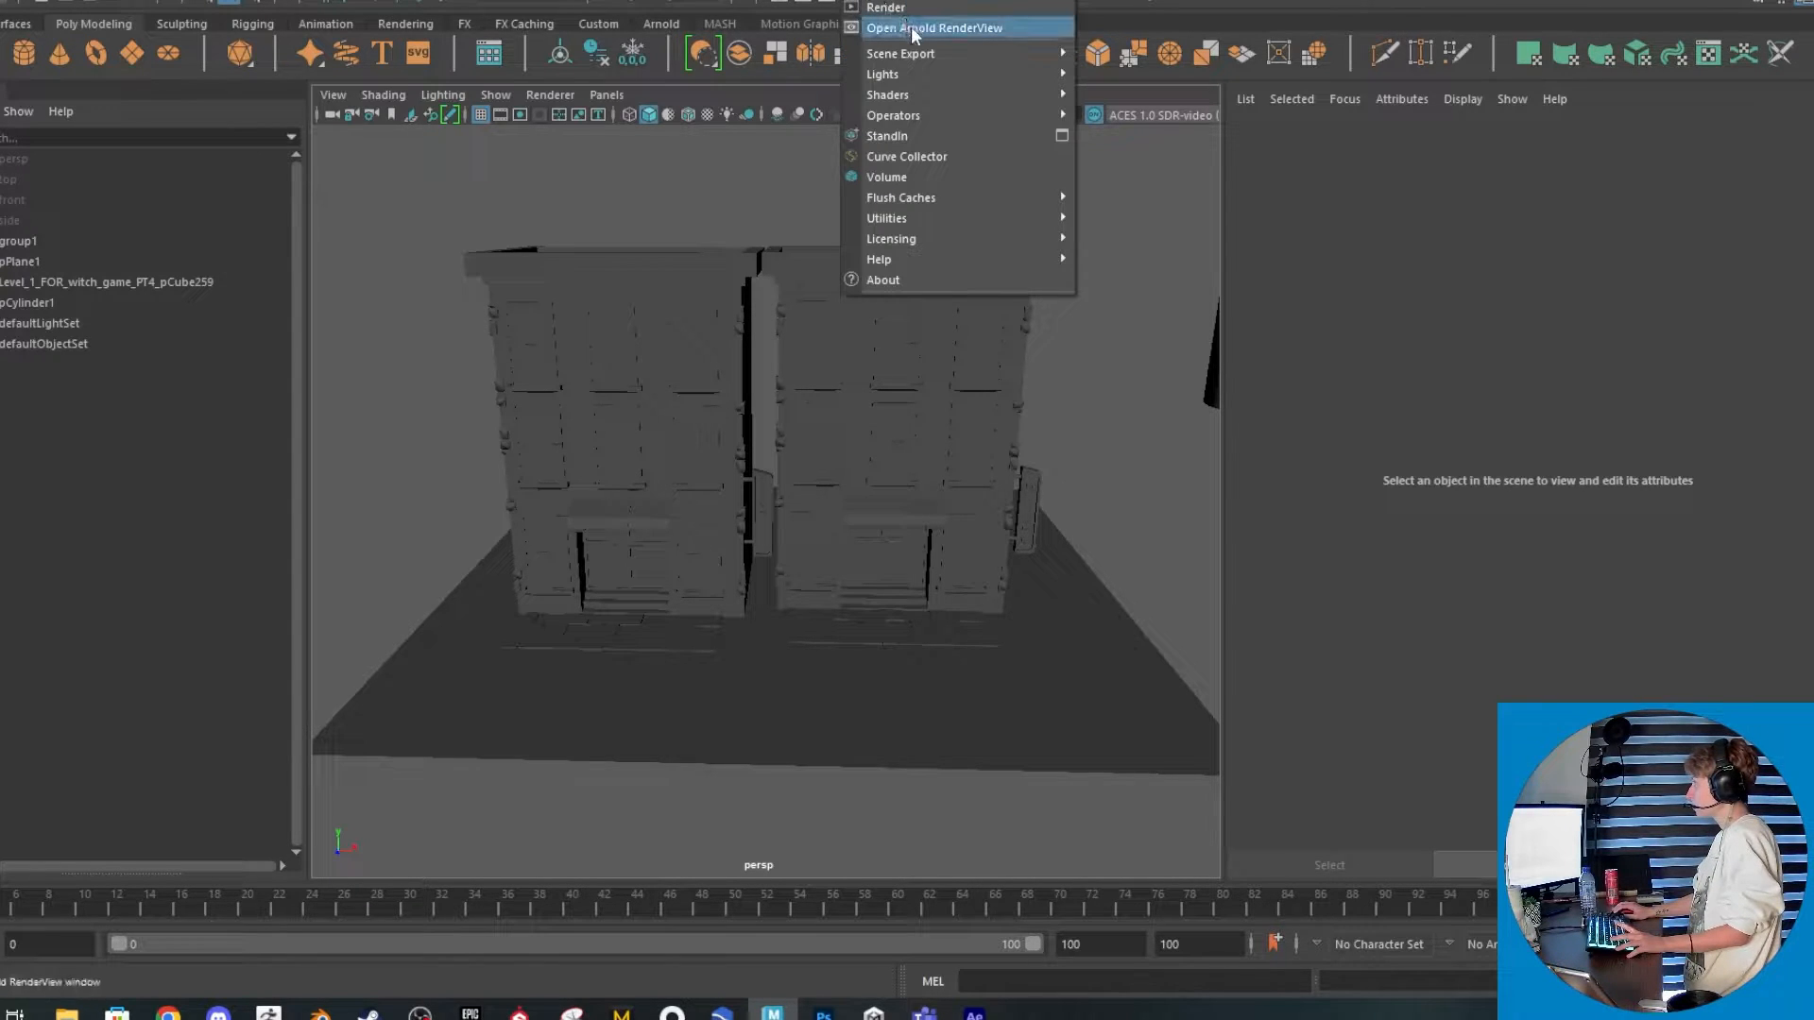
{"action": "left_click", "coordinate": [911, 27]}
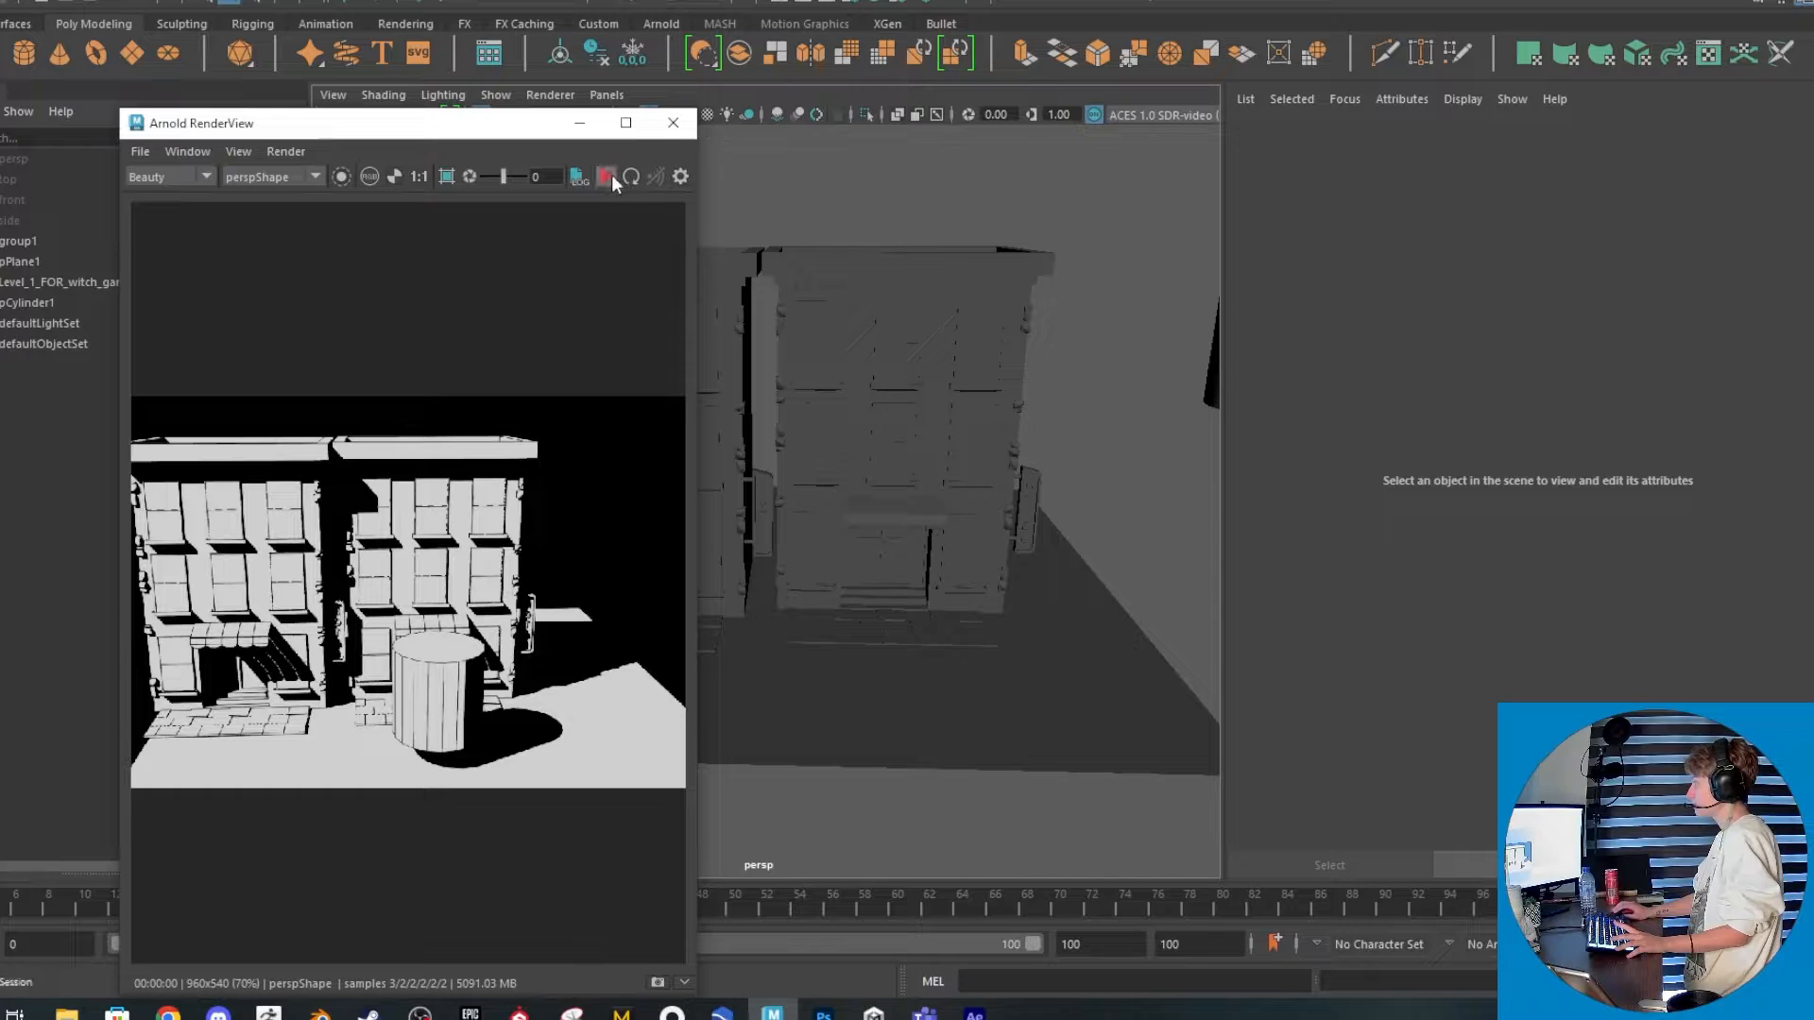
{"action": "left_click", "coordinate": [607, 176]}
{"action": "scroll", "coordinate": [490, 395], "scroll_direction": "down", "scroll_amount": 2}
{"action": "scroll", "coordinate": [490, 393], "scroll_direction": "up", "scroll_amount": 1}
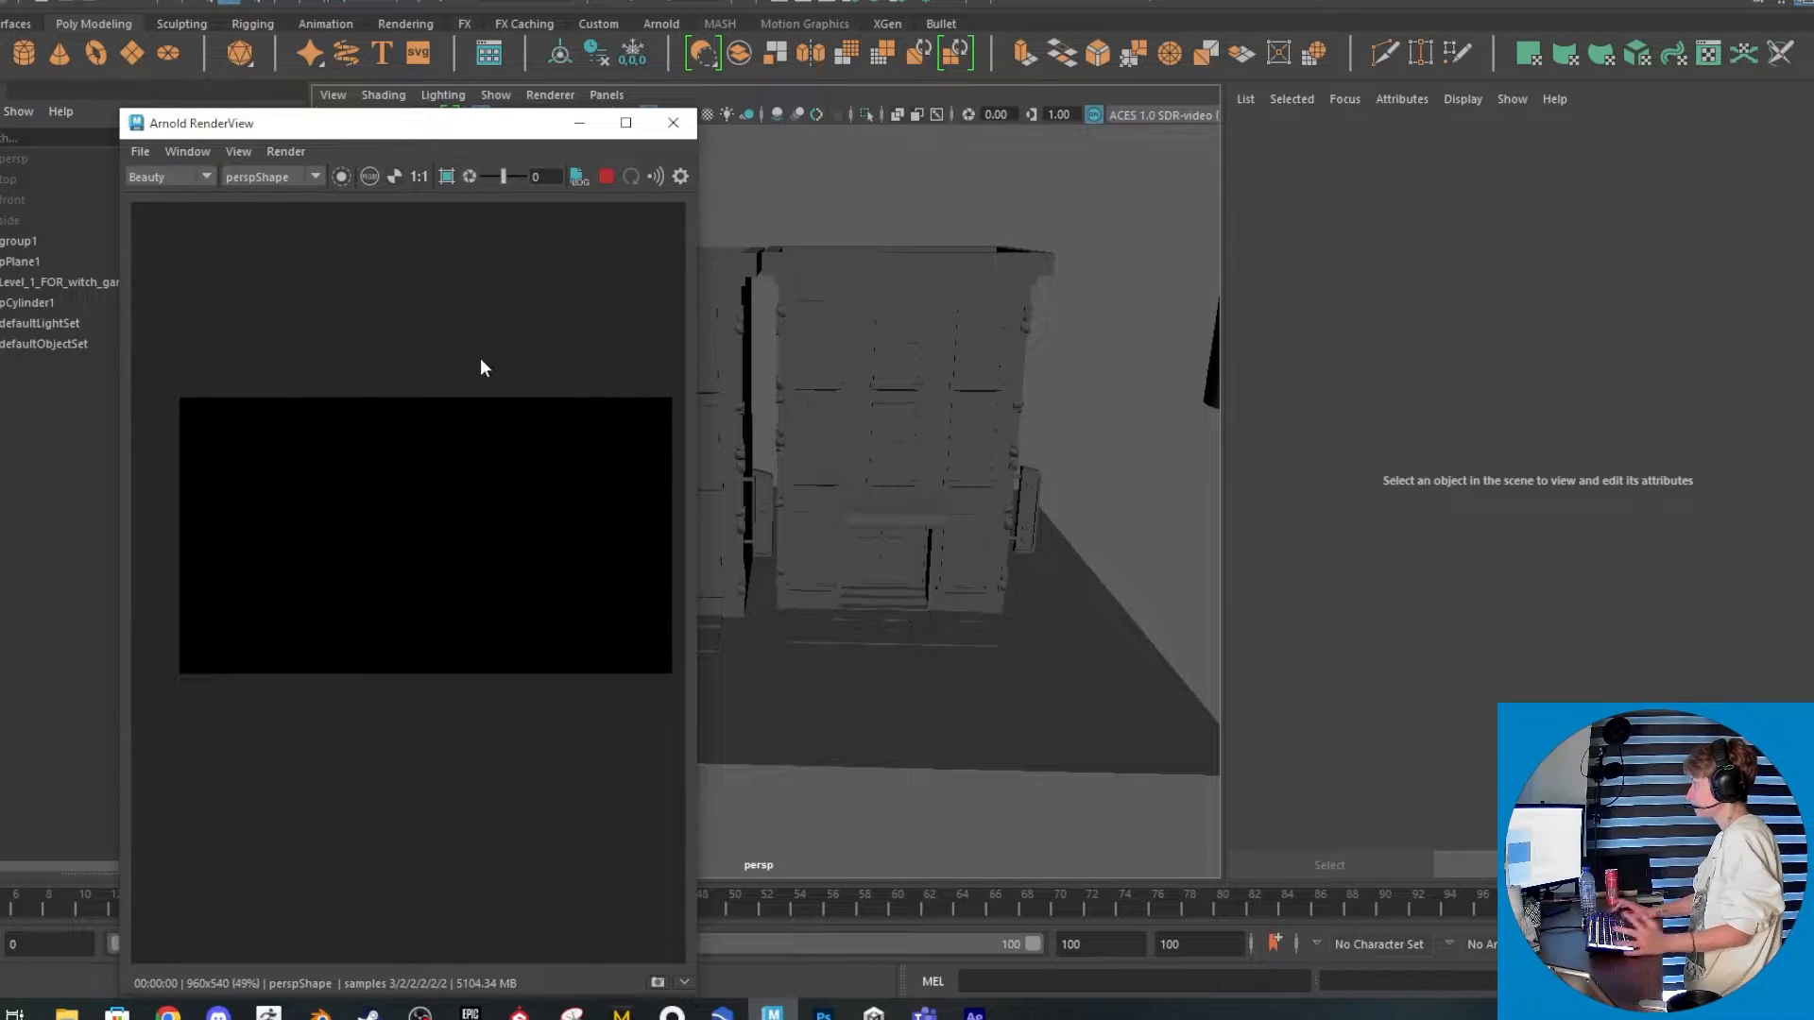
{"action": "left_click", "coordinate": [609, 175]}
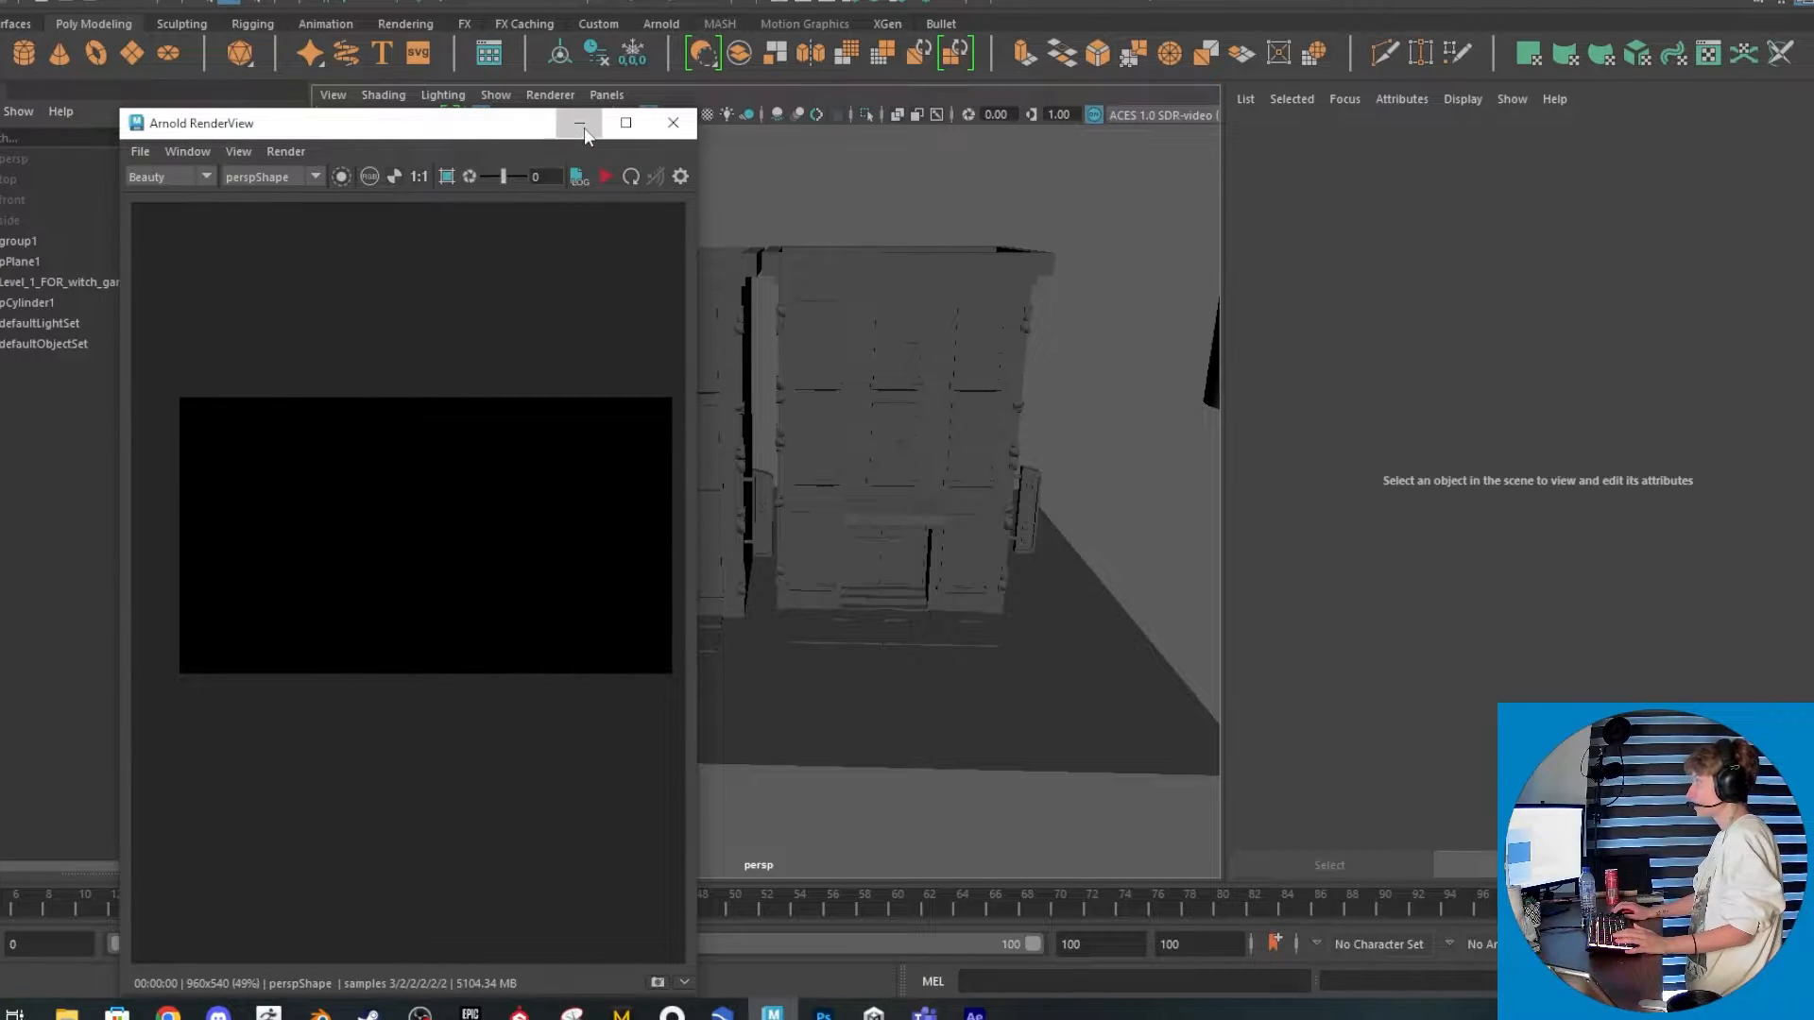
{"action": "left_click", "coordinate": [580, 125]}
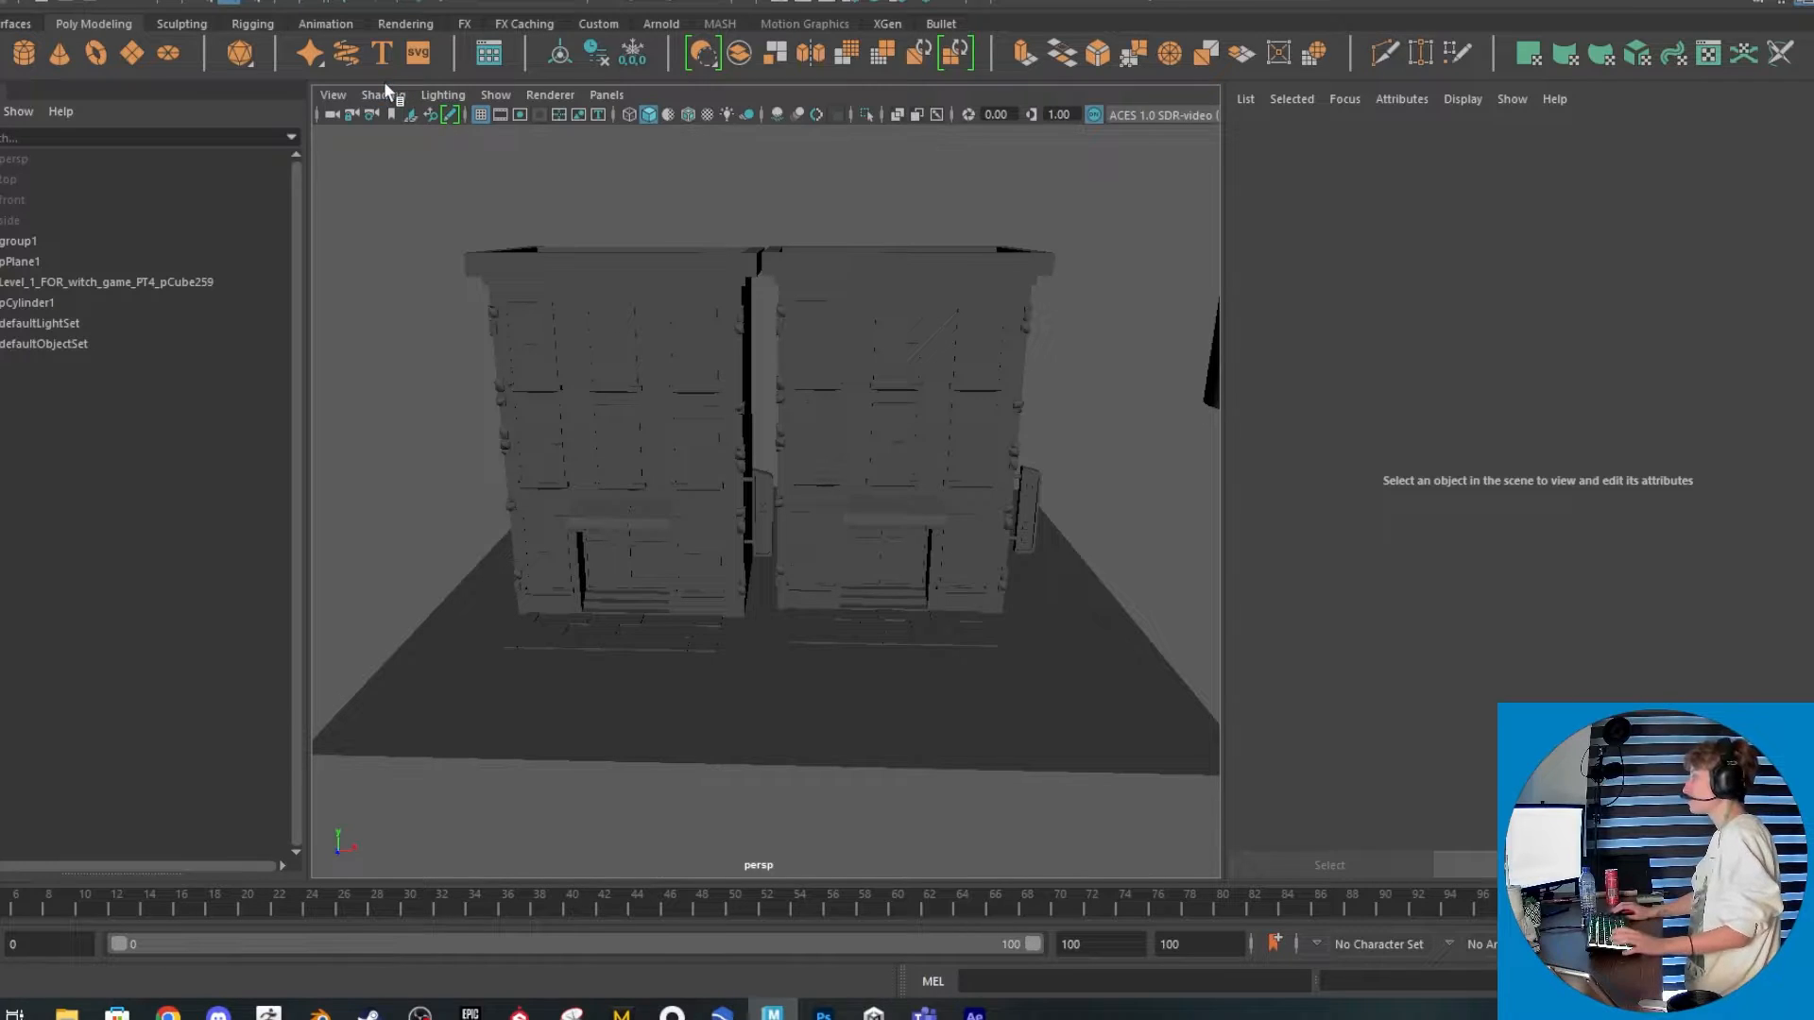
Add a directional light, place and angle it toward the building fronts, and set its Arnold exposure to 2.785
{"action": "left_click", "coordinate": [397, 24]}
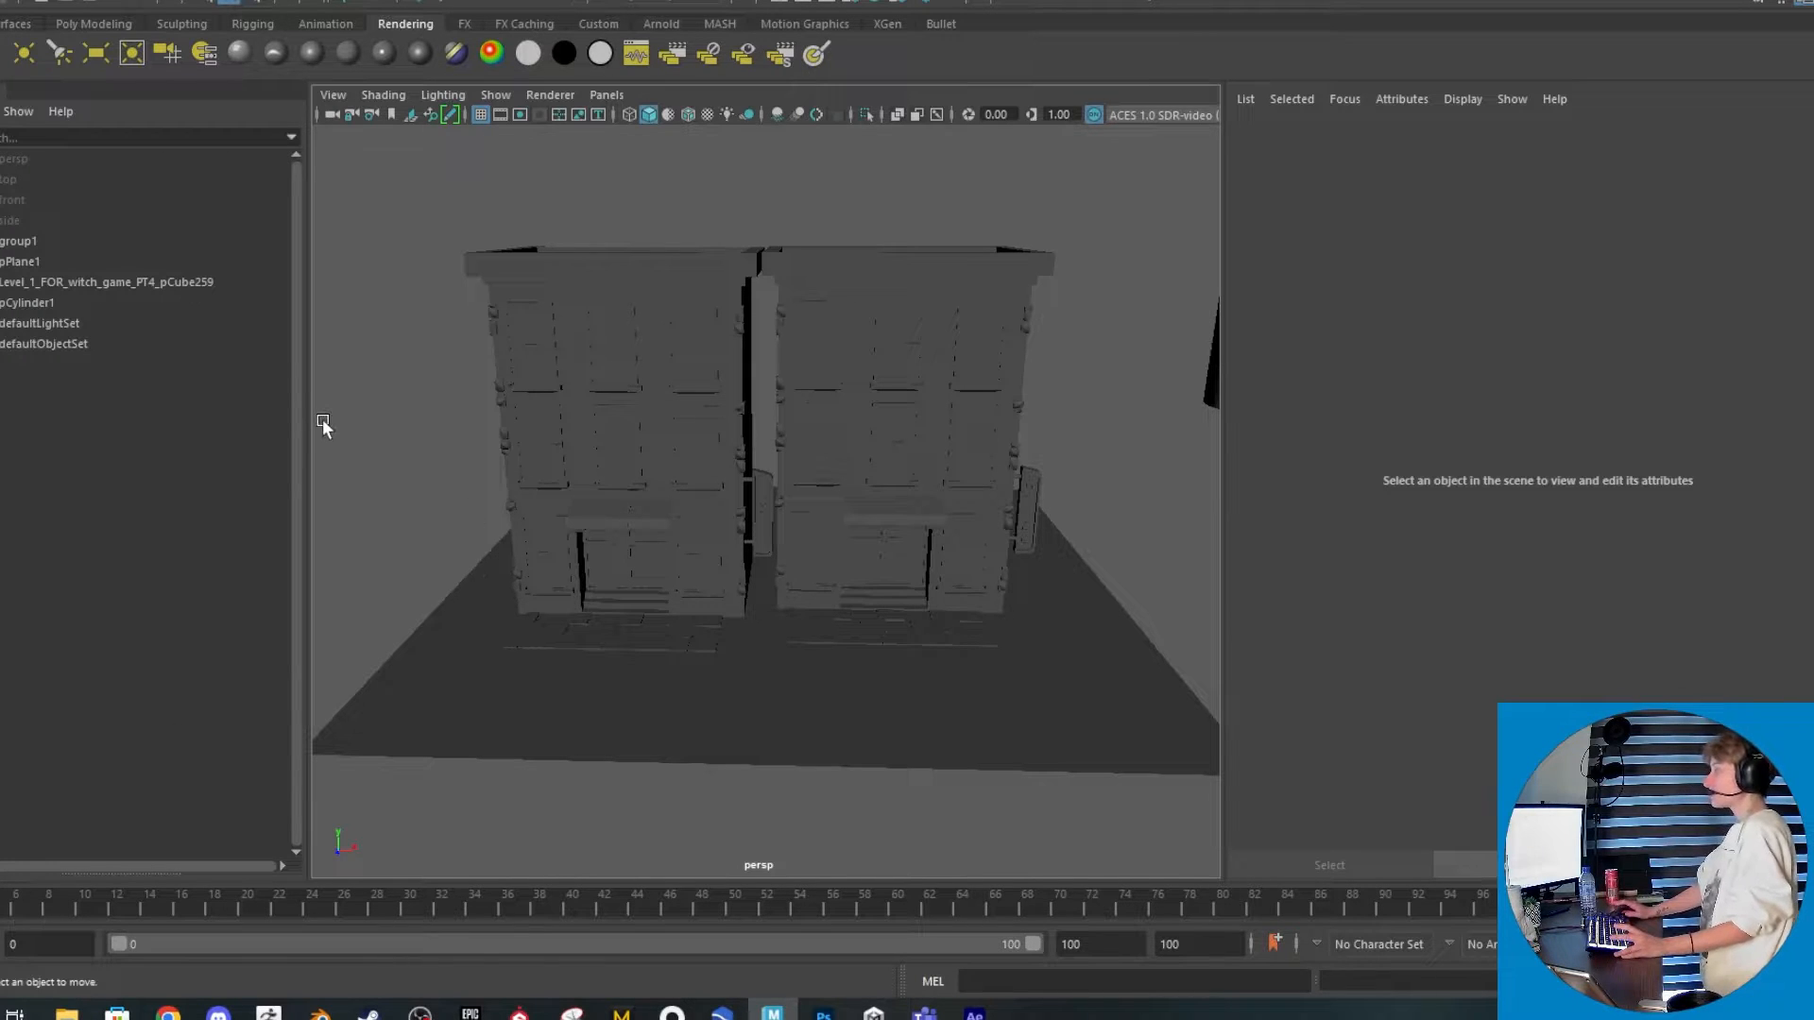
{"action": "left_click", "coordinate": [4, 55]}
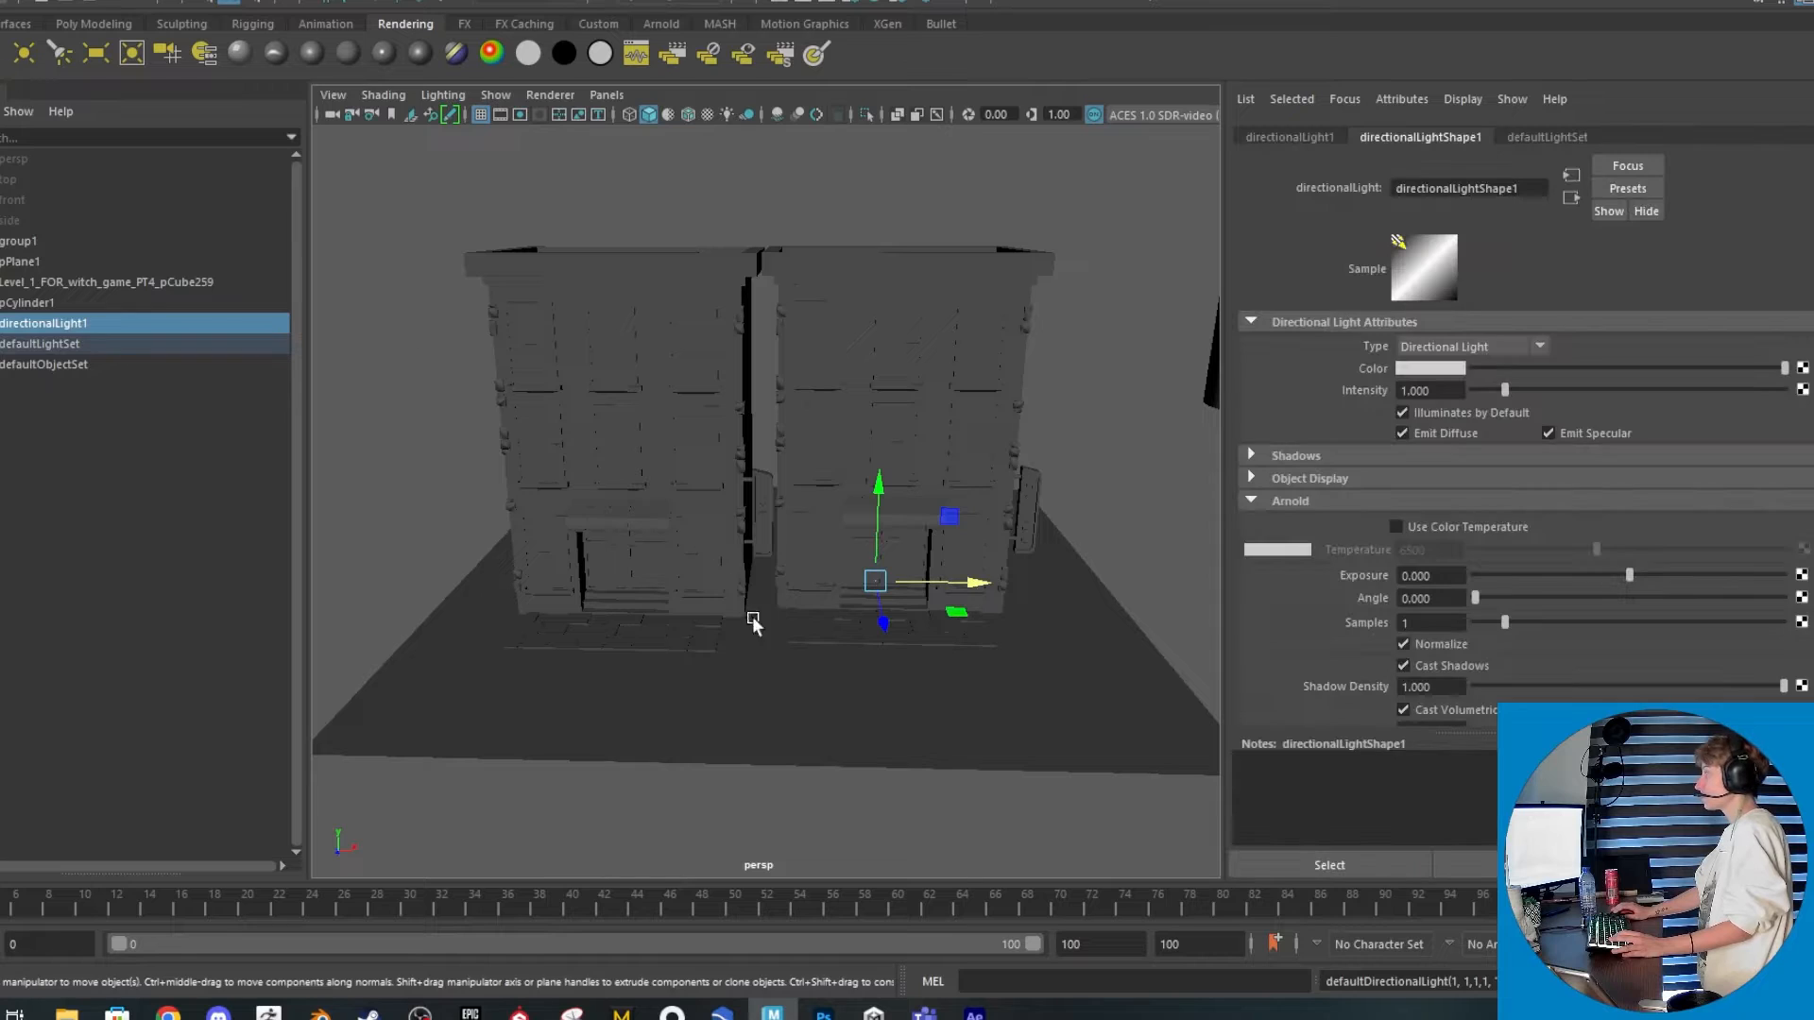
{"action": "left_click_drag", "start_coordinate": [884, 582], "coordinate": [623, 534]}
{"action": "key", "text": "e"}
{"action": "key", "text": "w"}
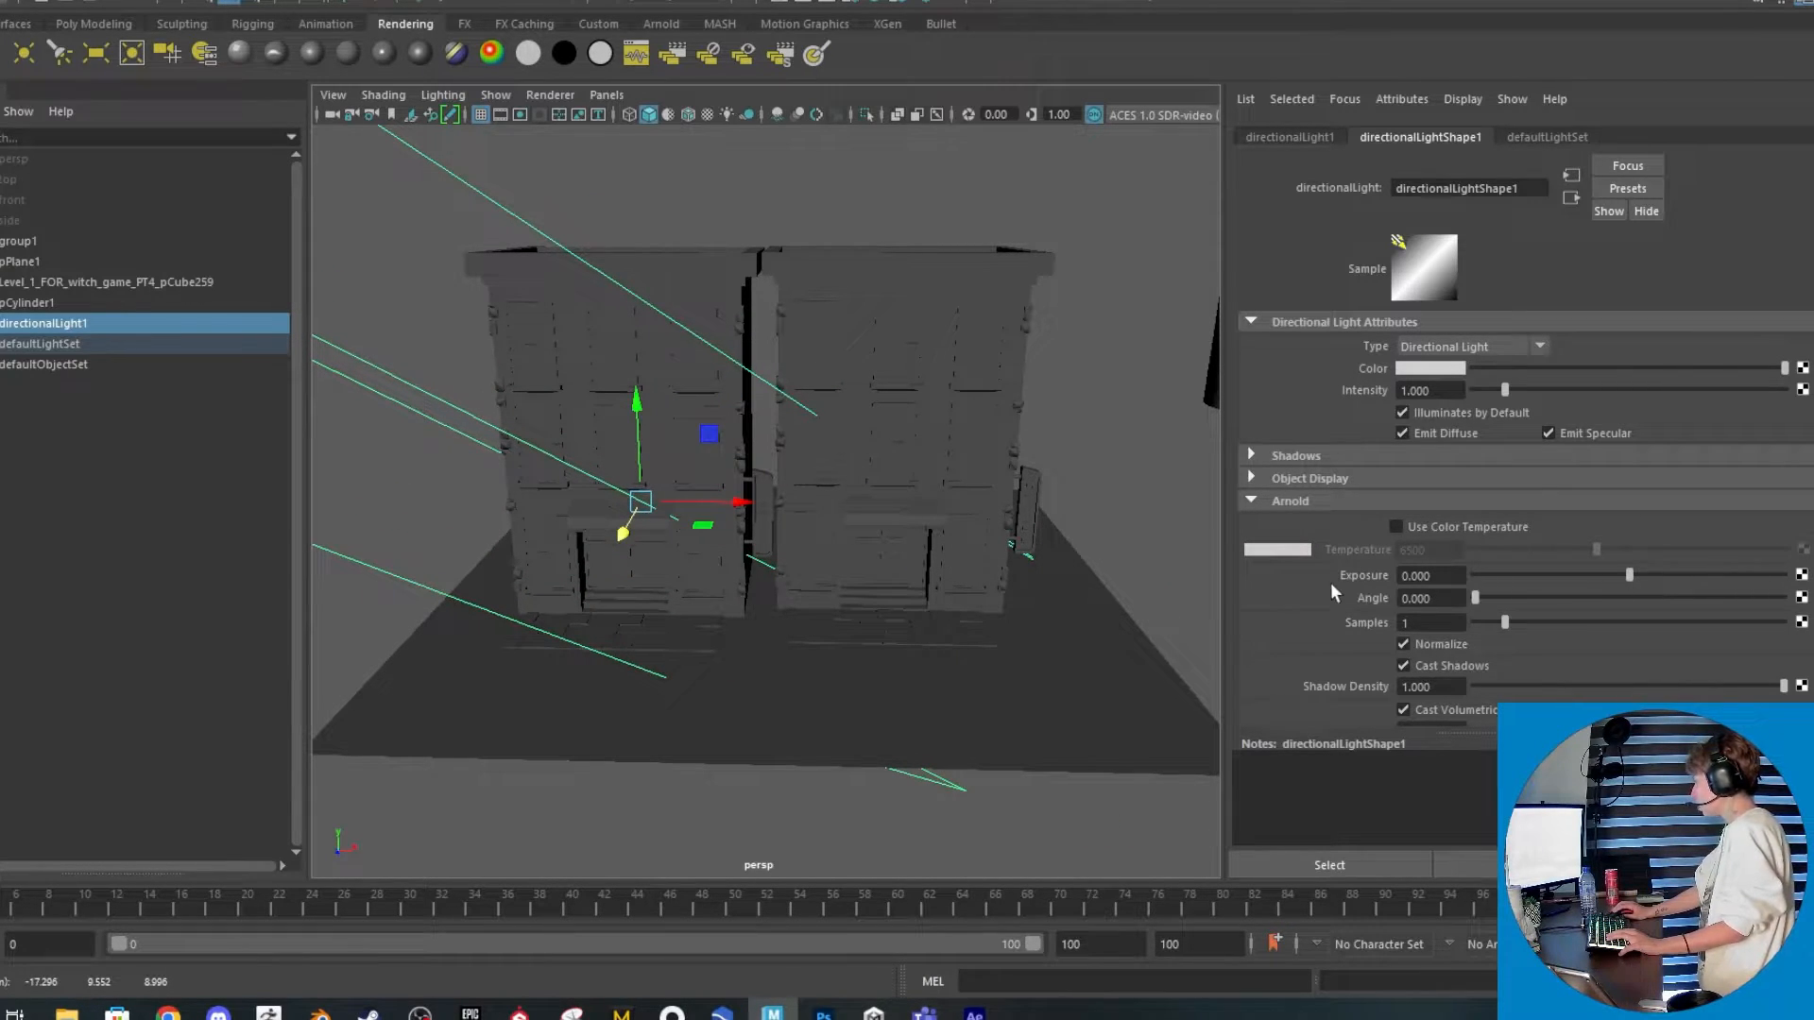
{"action": "mouse_move", "coordinate": [1699, 580]}
{"action": "left_mouse_down"}
{"action": "mouse_move", "coordinate": [1679, 576]}
{"action": "mouse_move", "coordinate": [1713, 575]}
{"action": "left_mouse_up"}
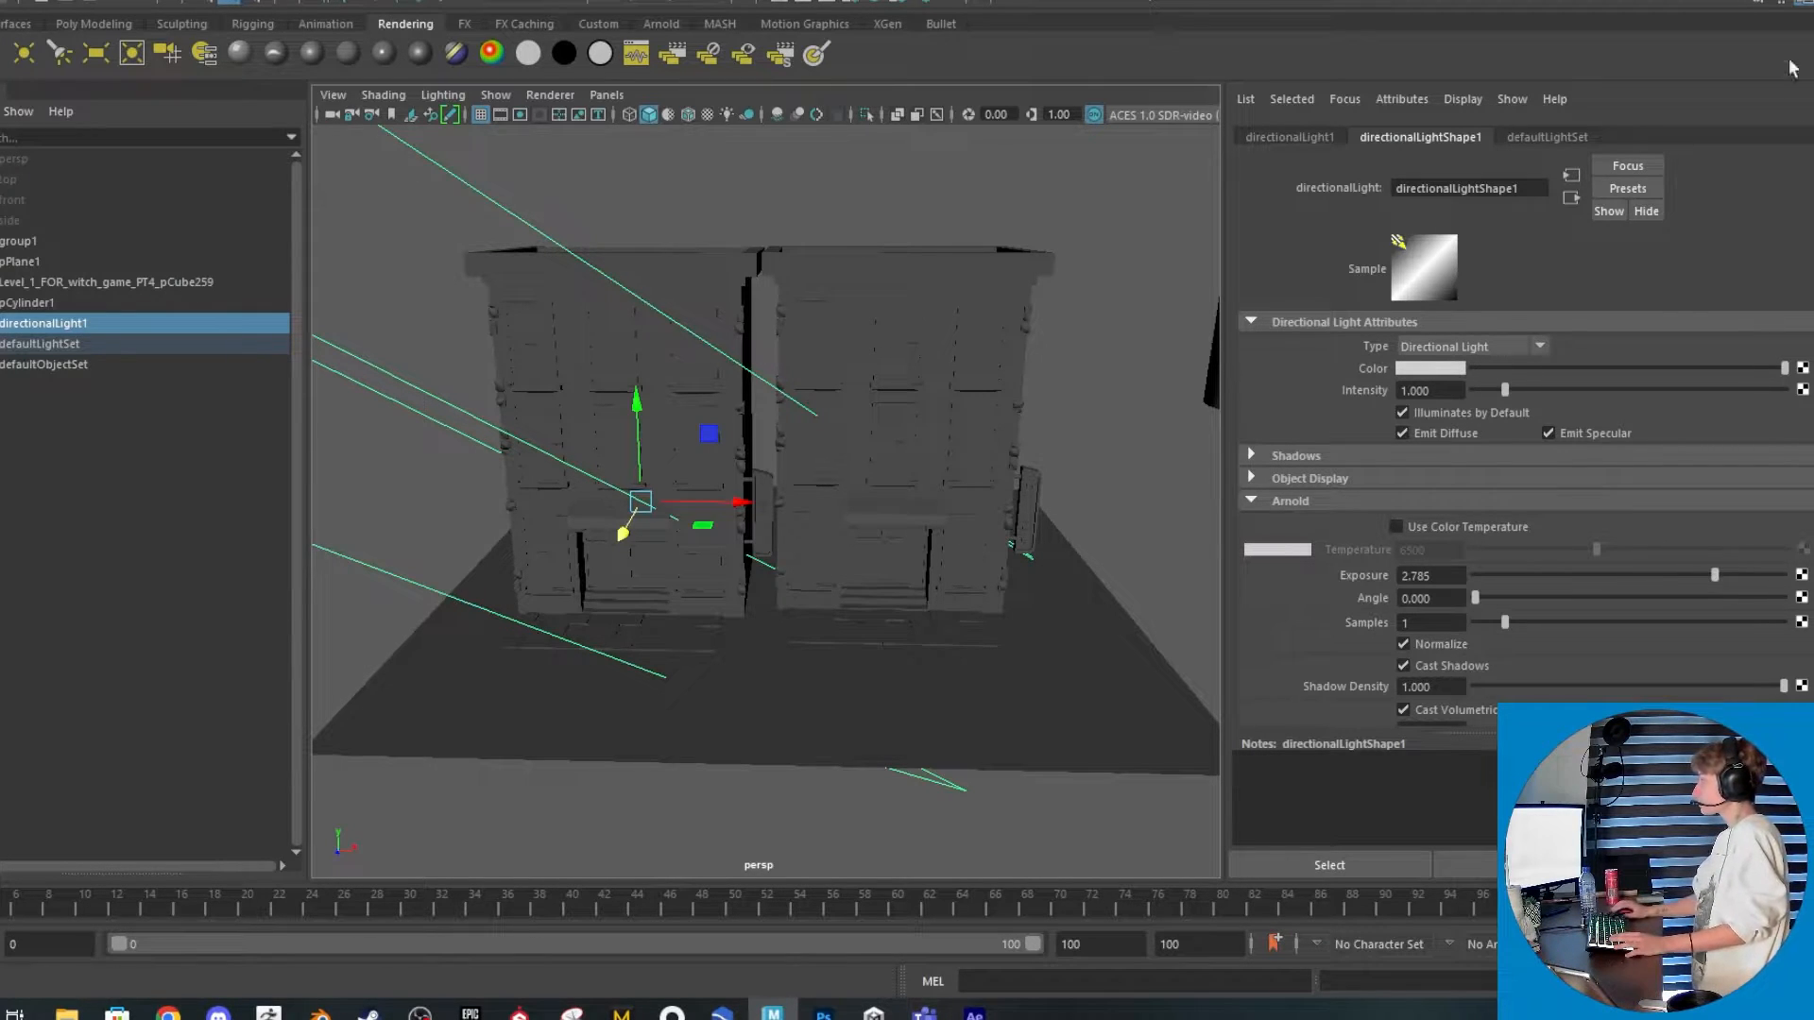
Start a live Arnold render of the perspective view with the new directional light
{"action": "left_click", "coordinate": [849, 2]}
{"action": "left_click", "coordinate": [871, 28]}
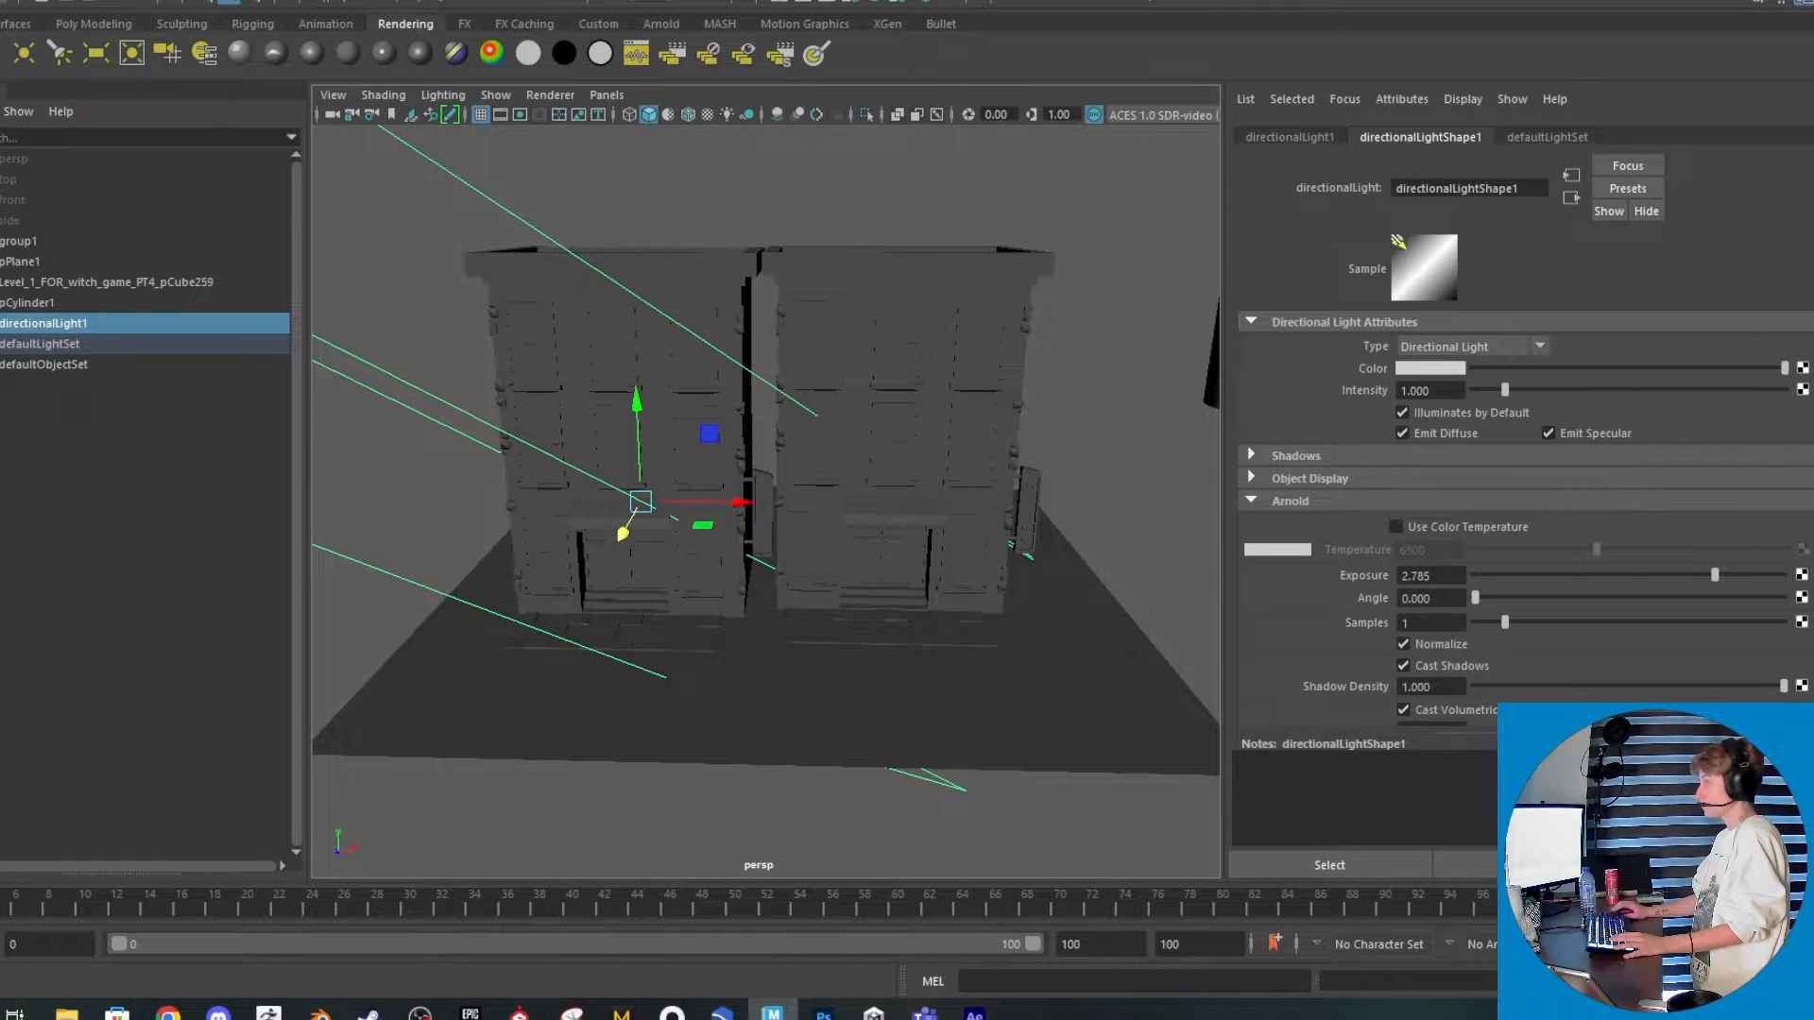
{"action": "left_click", "coordinate": [854, 3]}
{"action": "left_click", "coordinate": [875, 31]}
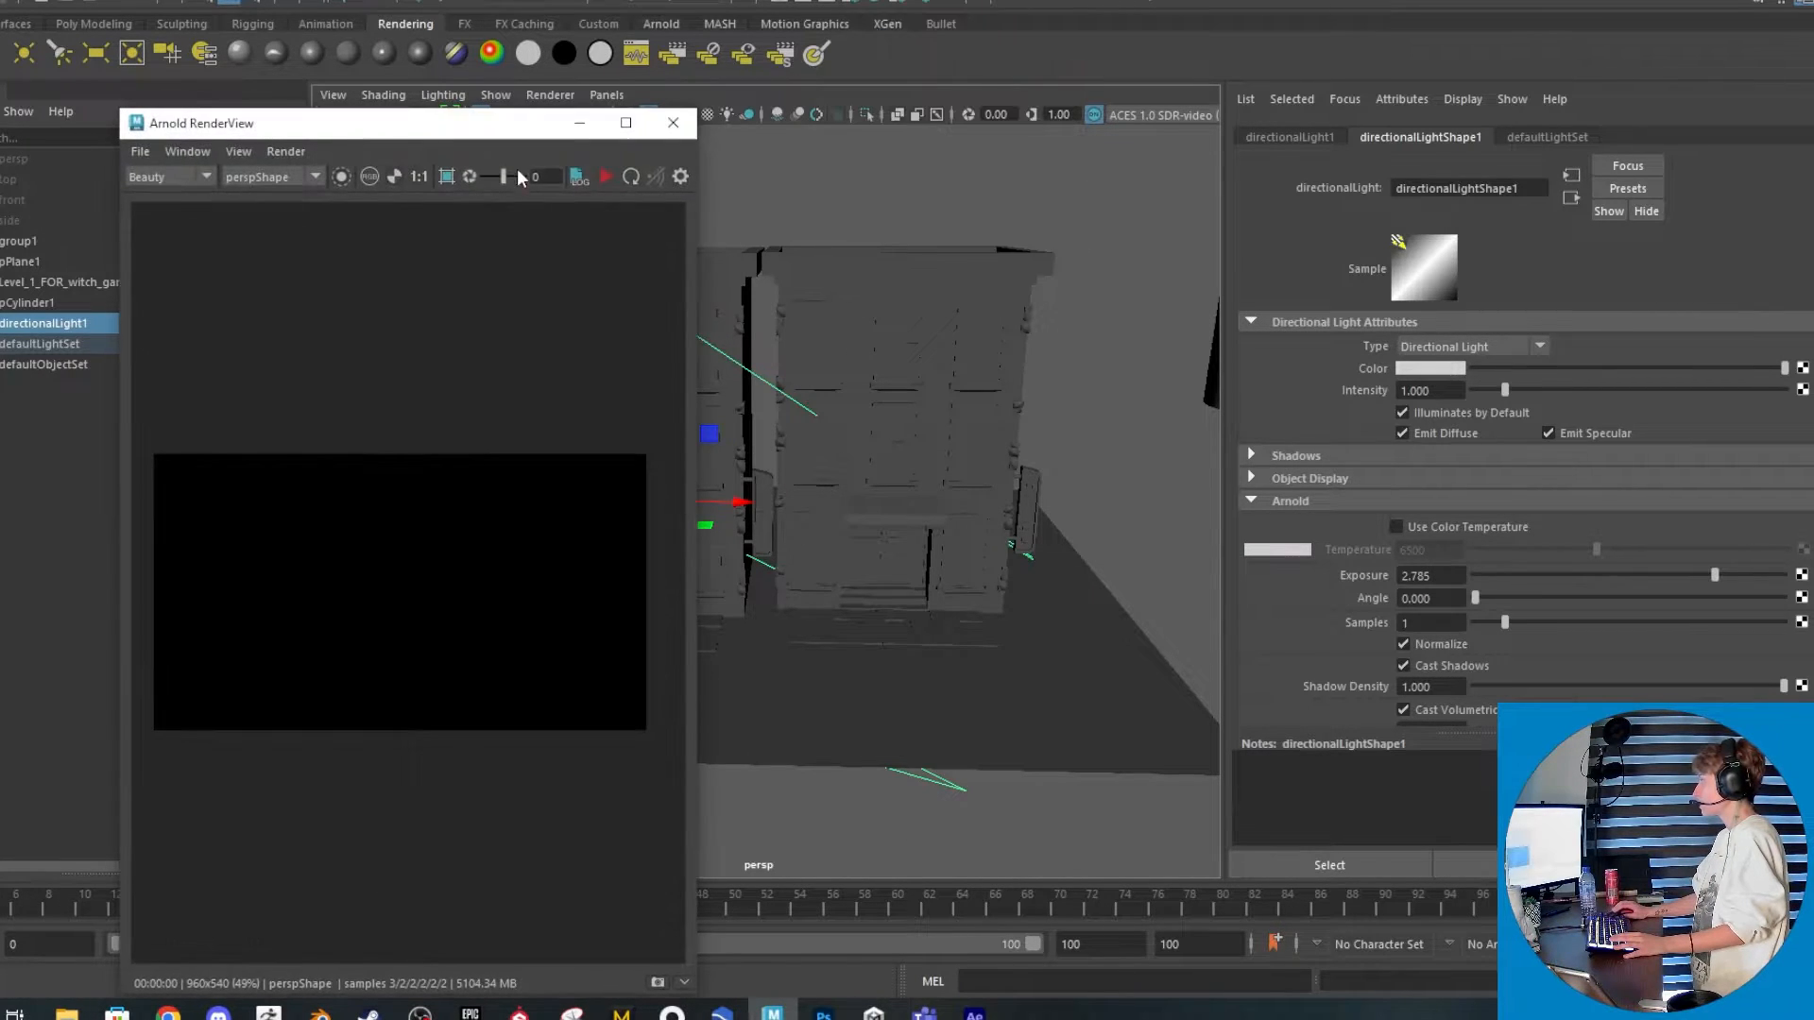
{"action": "left_click", "coordinate": [601, 182]}
{"action": "scroll", "coordinate": [368, 609], "scroll_direction": "up", "scroll_amount": 3}
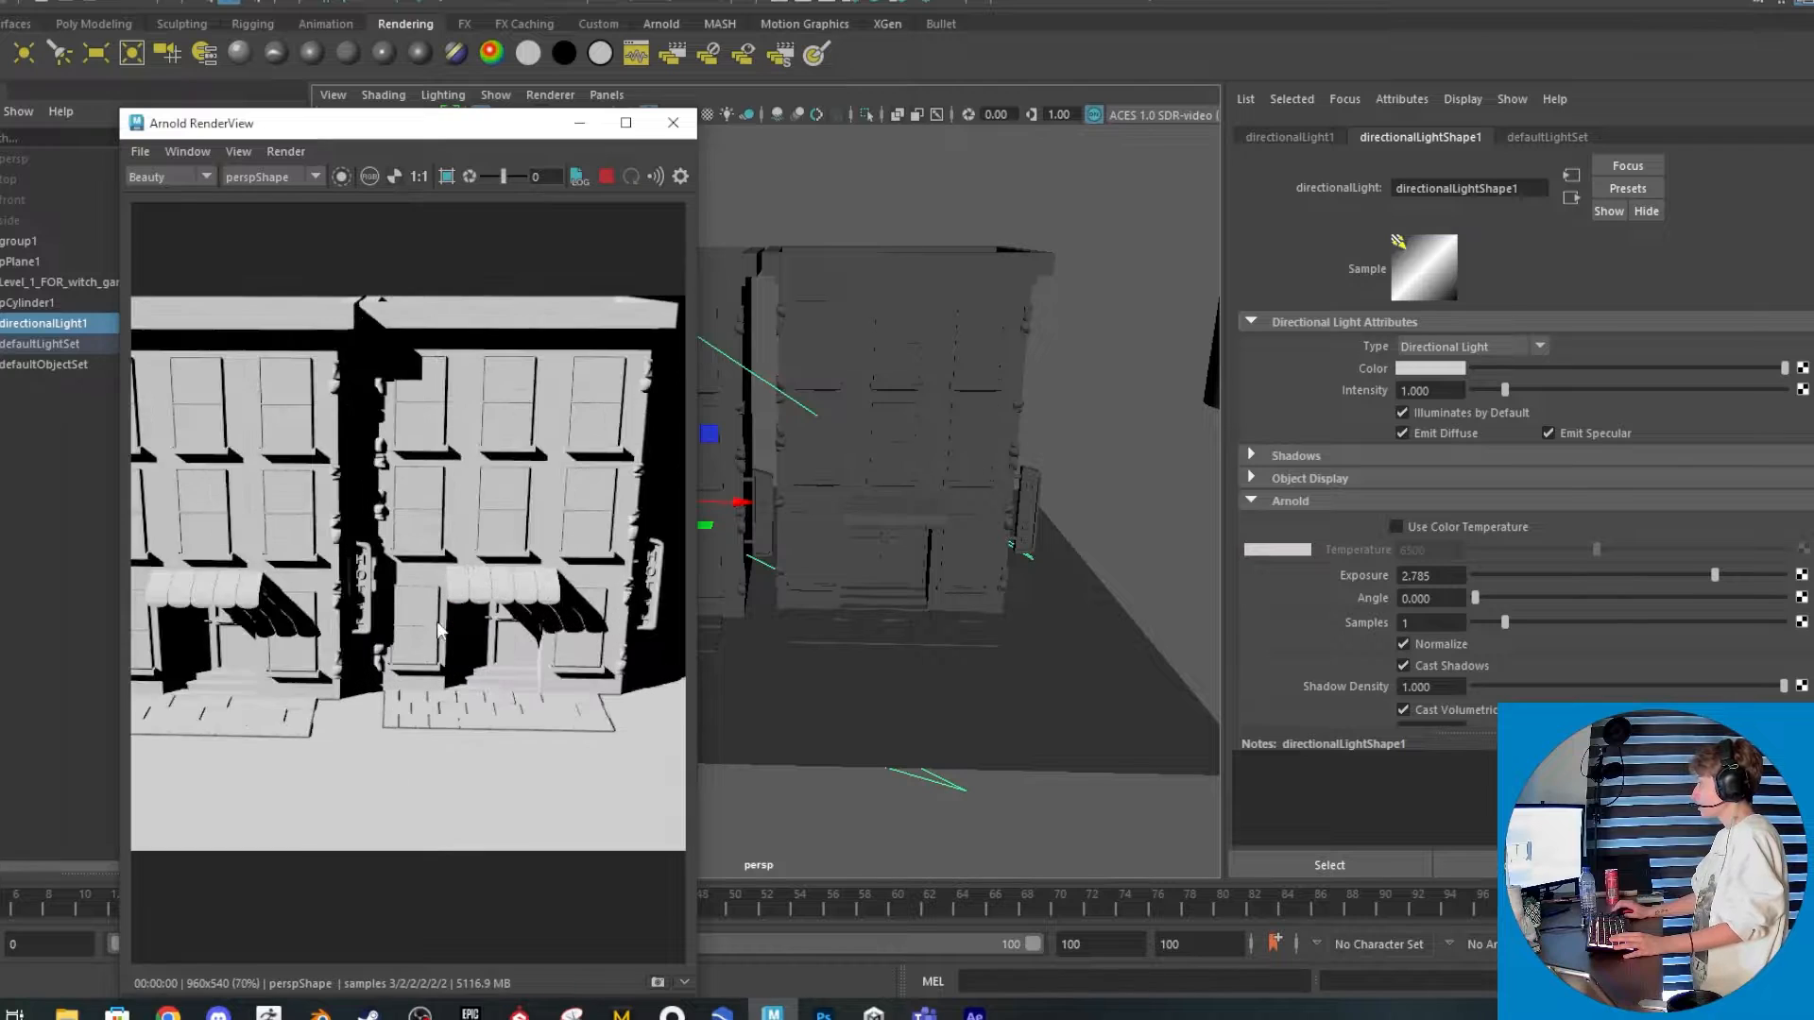
Widen the Arnold RenderView and examine the shadows and outlines on the rendered building facades and paving
{"action": "left_click_drag", "start_coordinate": [122, 111], "coordinate": [0, 13]}
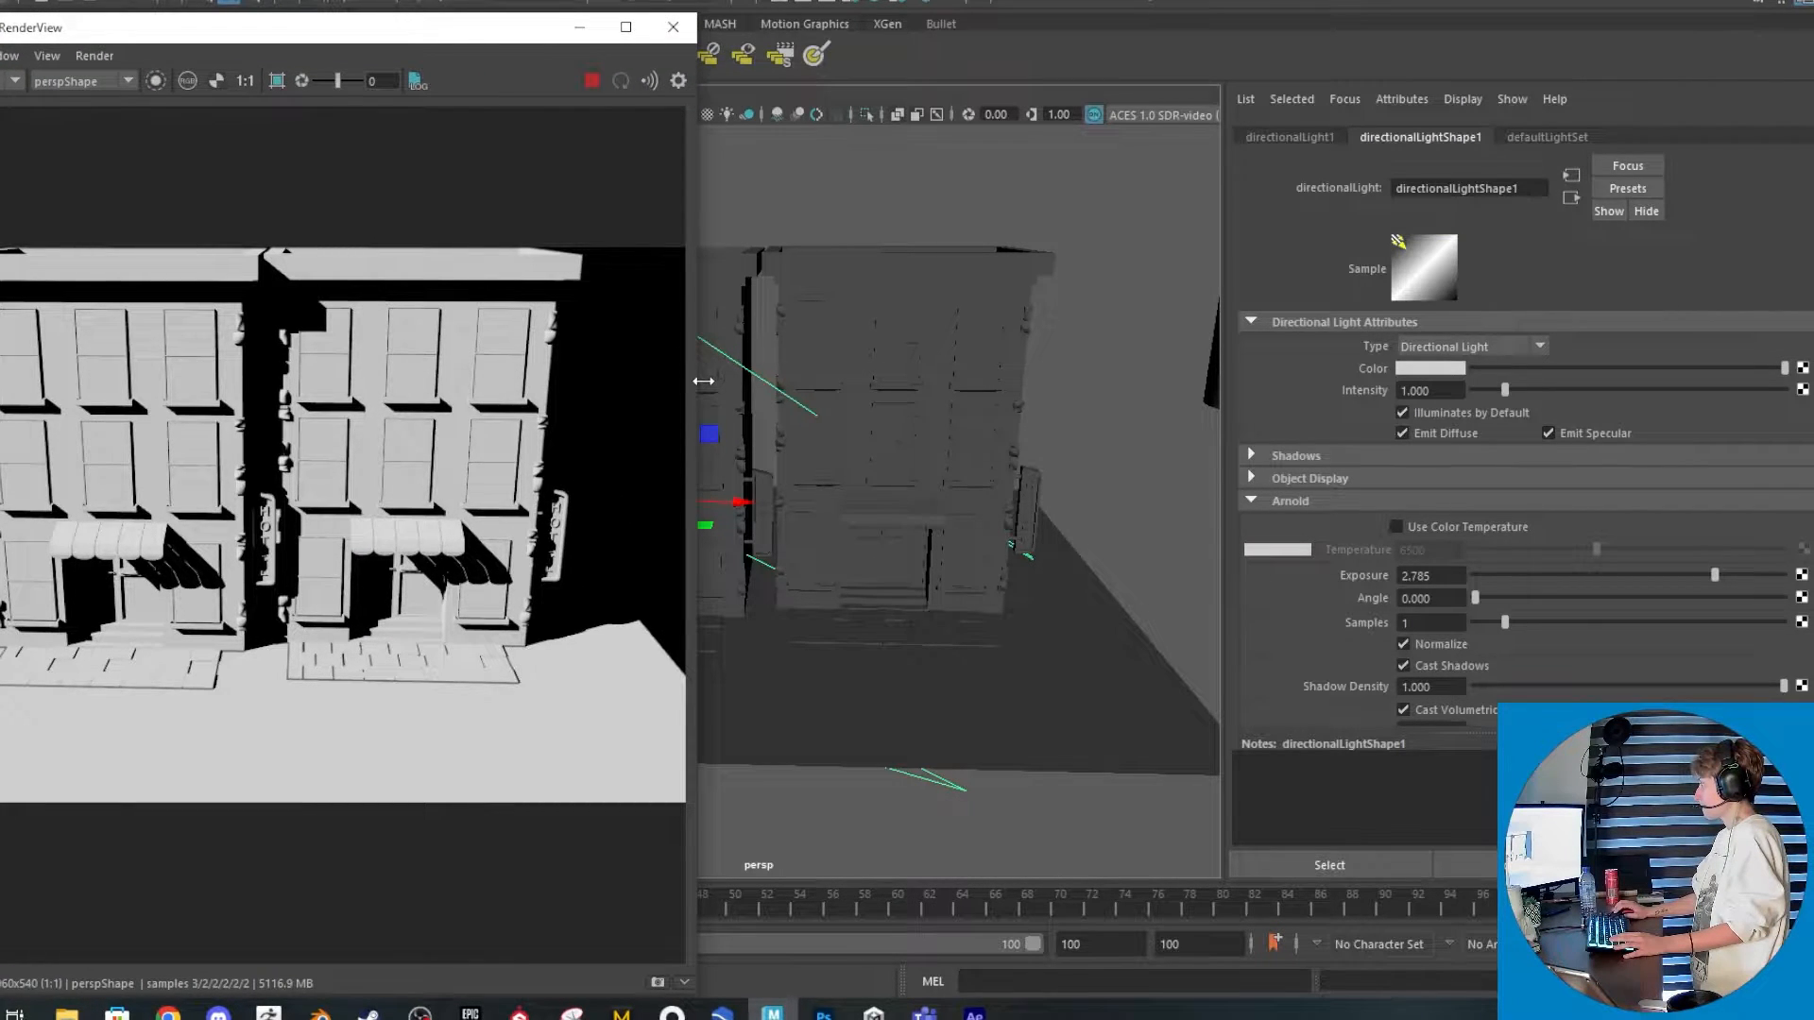
{"action": "left_click_drag", "start_coordinate": [695, 377], "coordinate": [871, 378]}
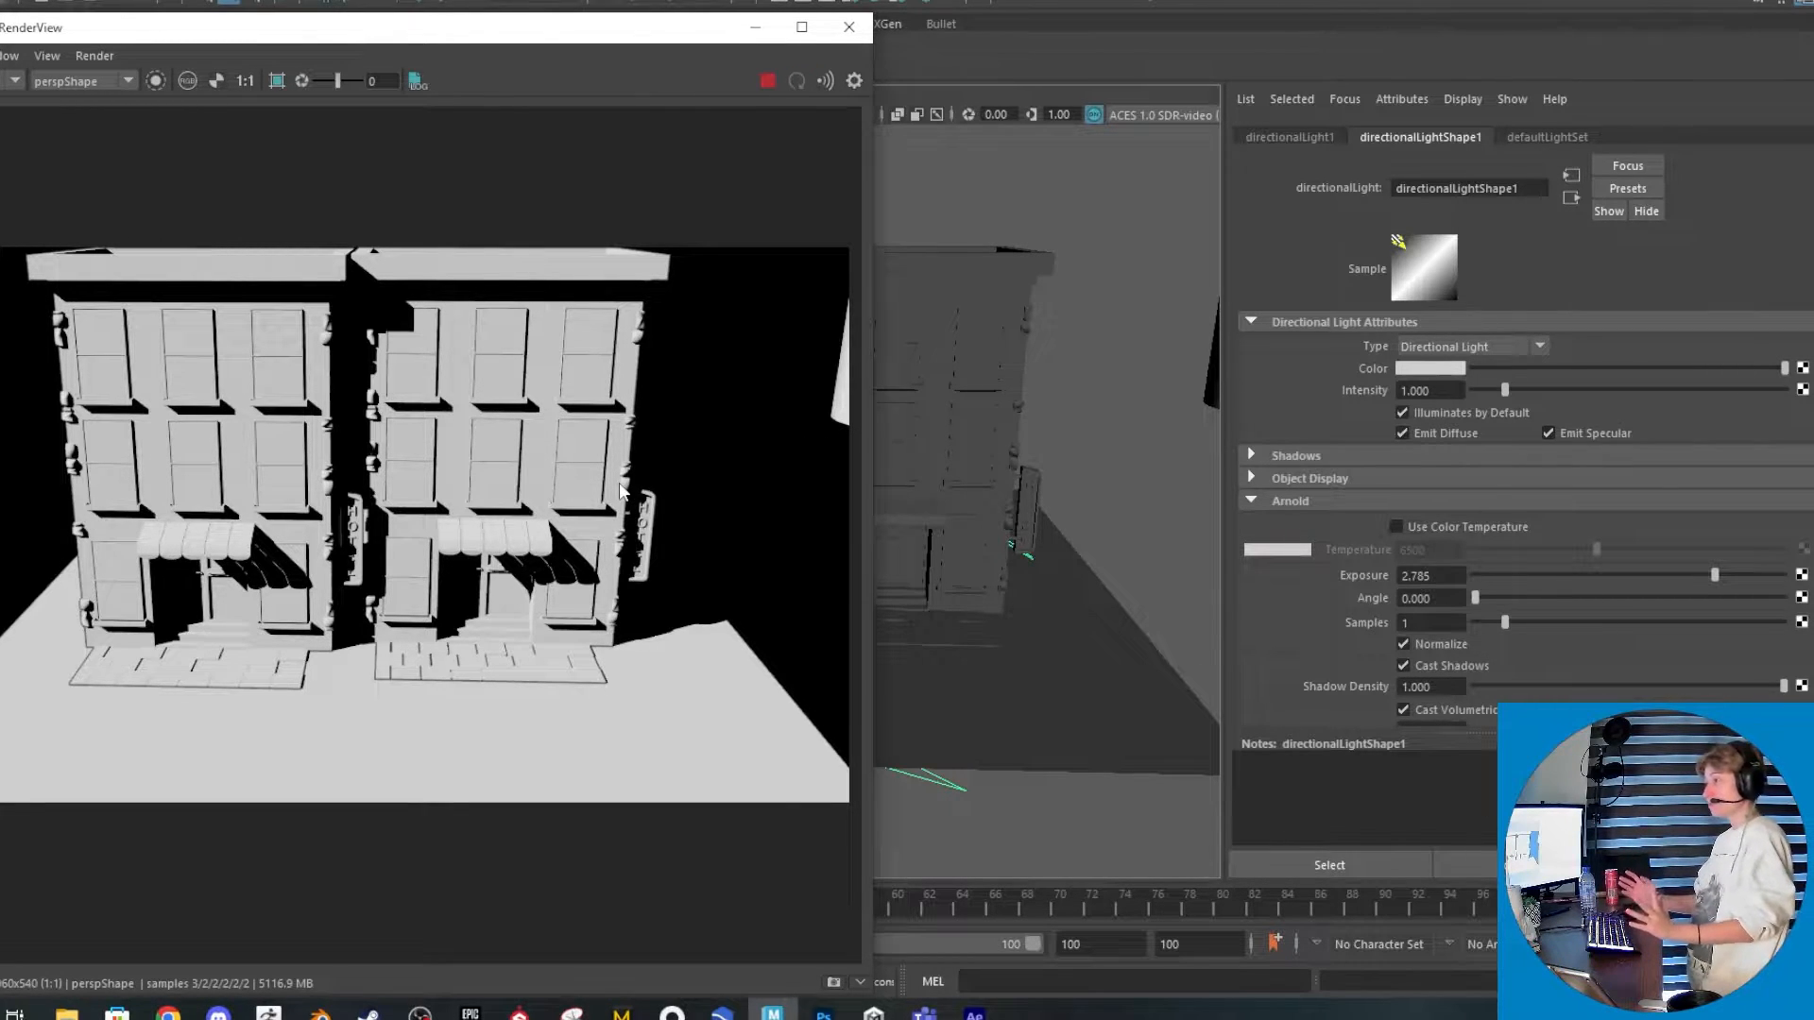
{"action": "scroll", "coordinate": [567, 520], "scroll_direction": "up", "scroll_amount": 1}
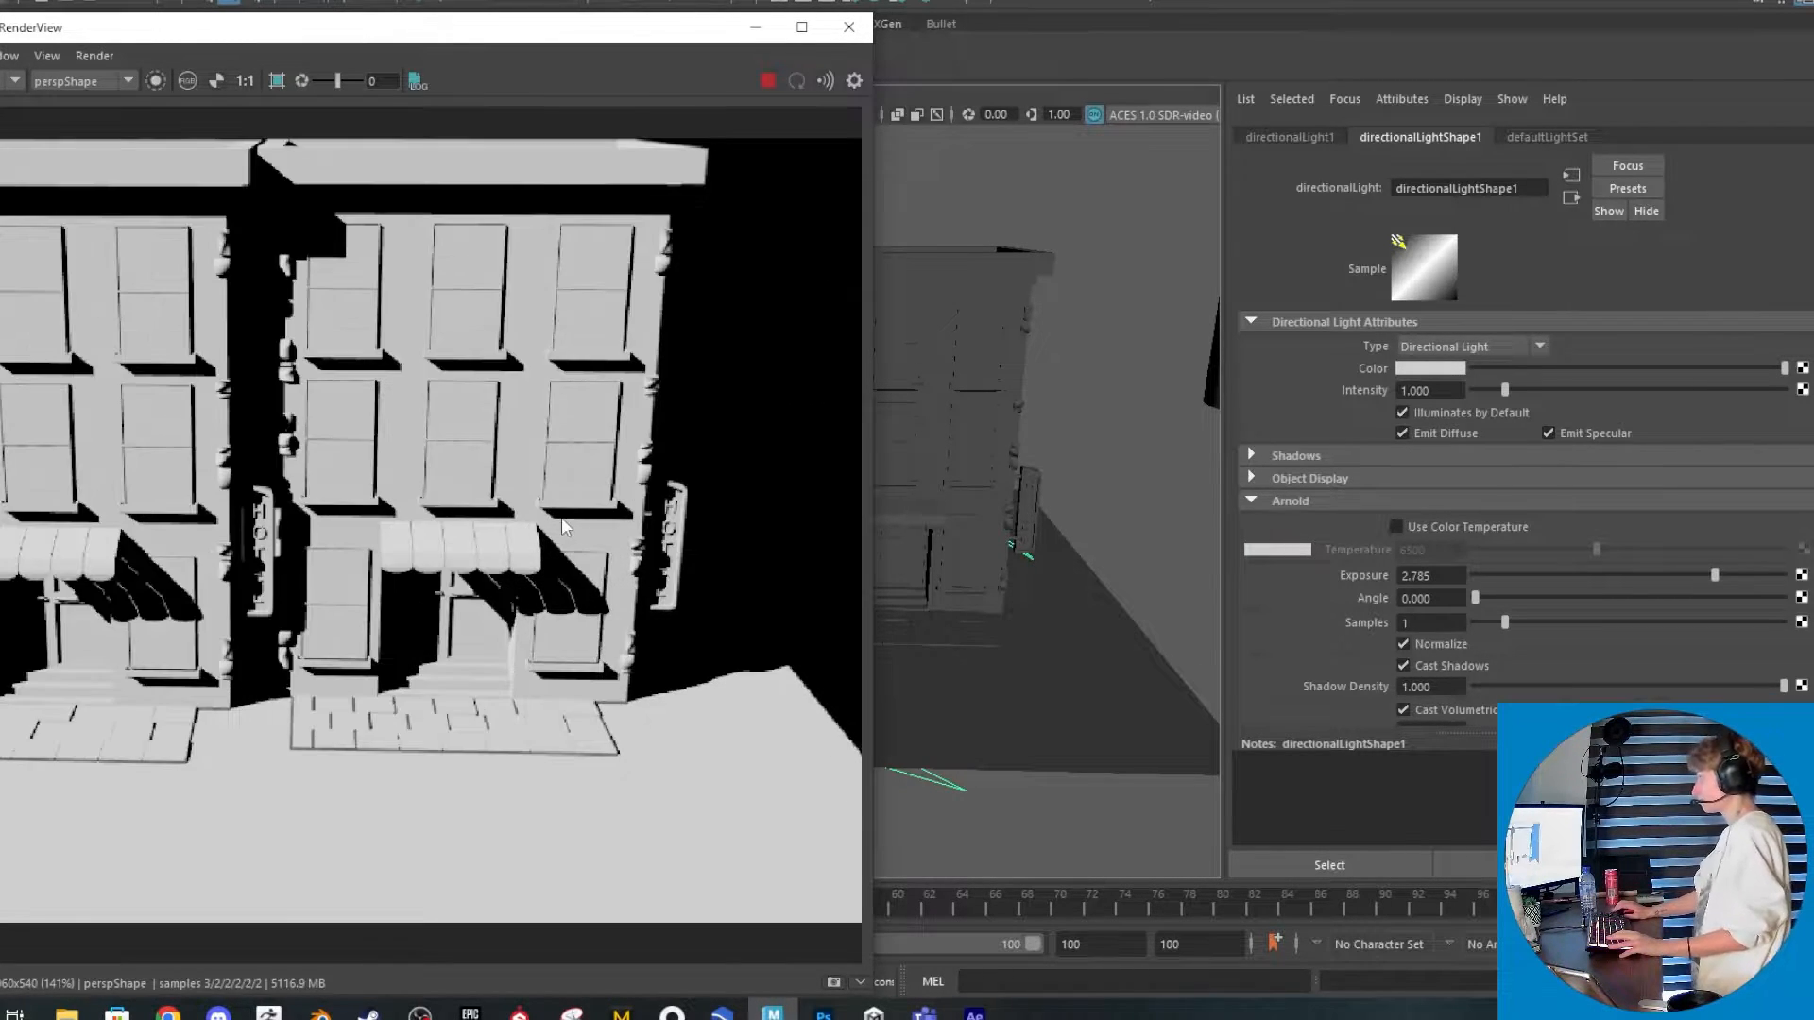
{"action": "scroll", "coordinate": [561, 517], "scroll_direction": "down", "scroll_amount": 1}
{"action": "scroll", "coordinate": [567, 524], "scroll_direction": "up", "scroll_amount": 1}
{"action": "scroll", "coordinate": [574, 529], "scroll_direction": "down", "scroll_amount": 1}
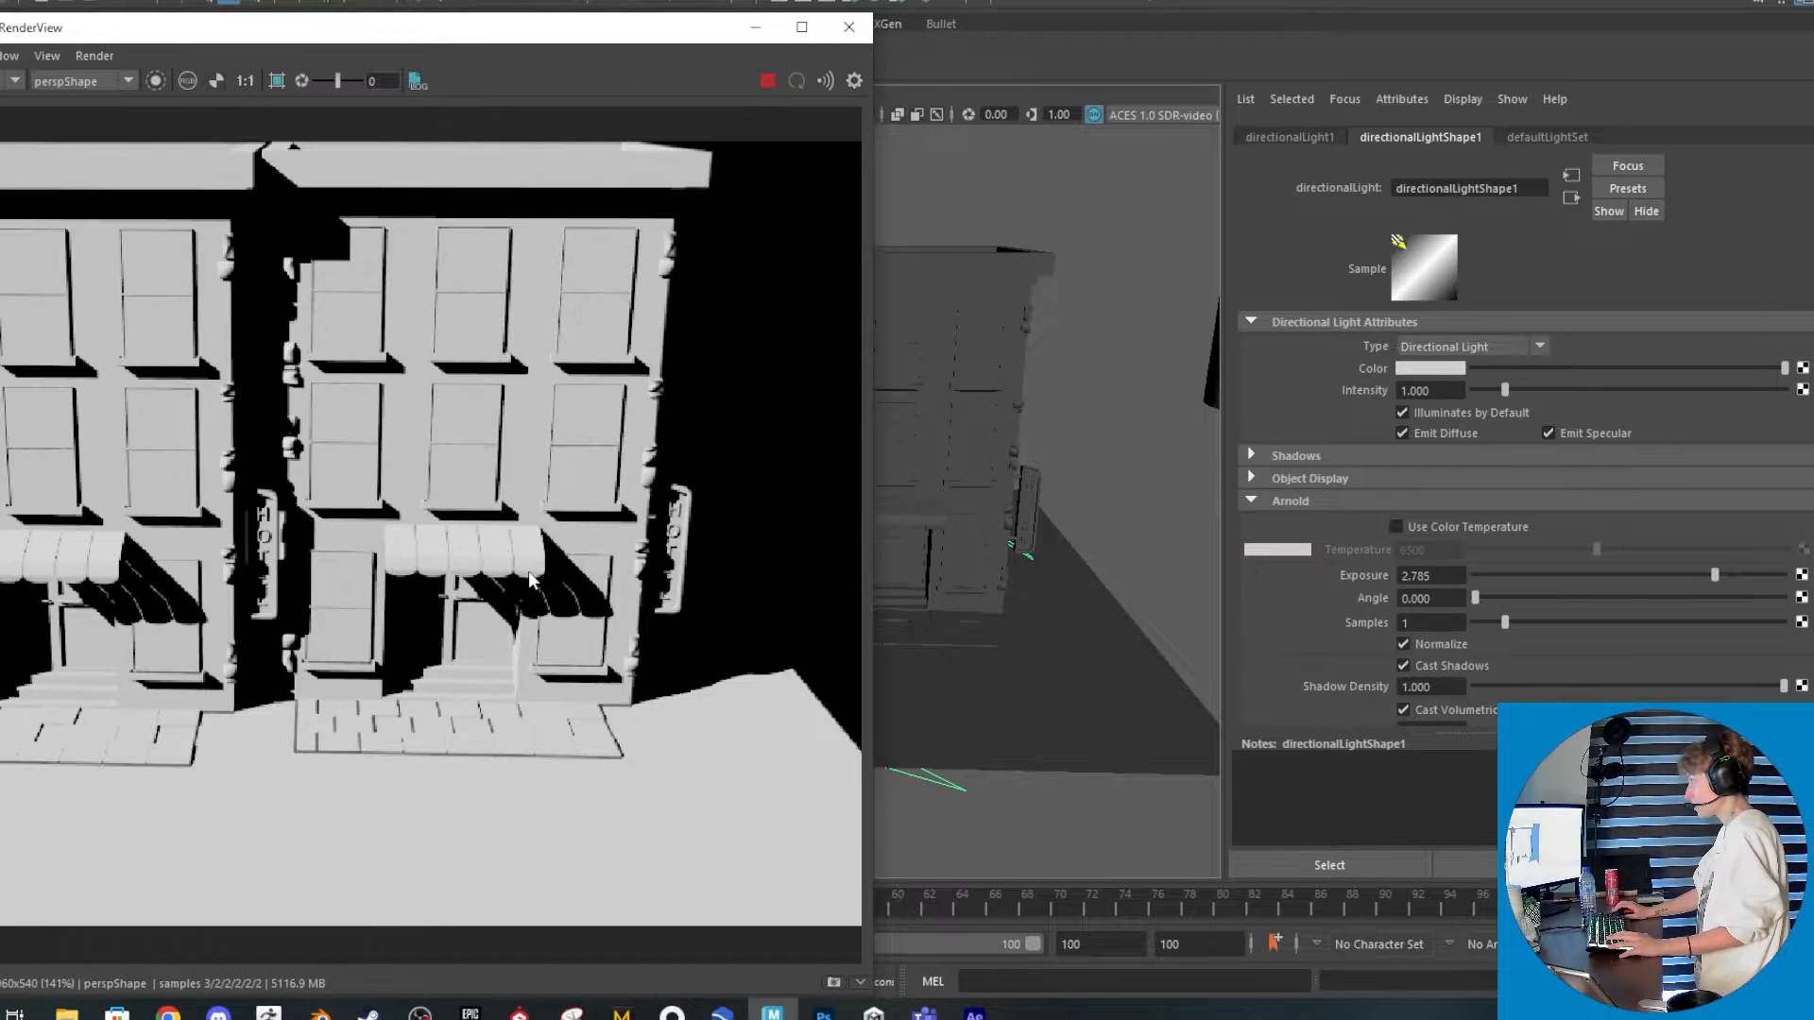
{"action": "scroll", "coordinate": [529, 574], "scroll_direction": "up", "scroll_amount": 2}
{"action": "scroll", "coordinate": [529, 573], "scroll_direction": "down", "scroll_amount": 2}
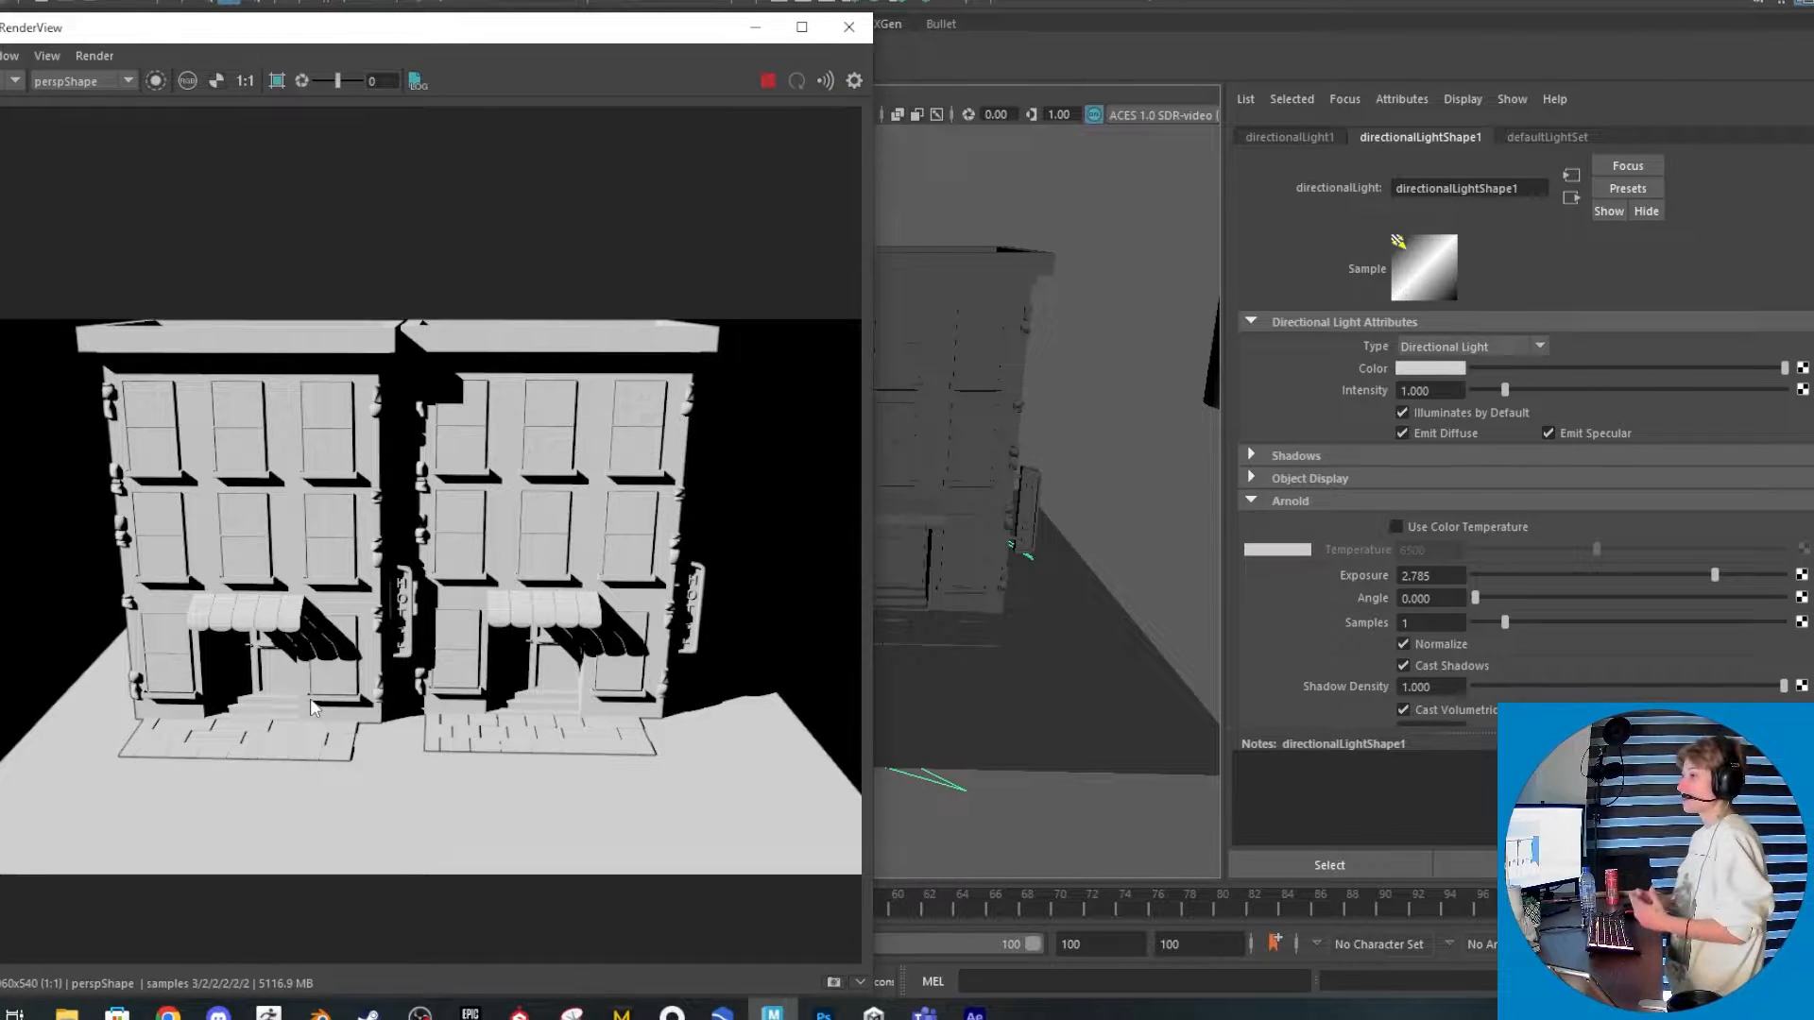
Select the building mesh, switch to Photoshop and open the MANGA.png line render as its own document
{"action": "left_click", "coordinate": [921, 510]}
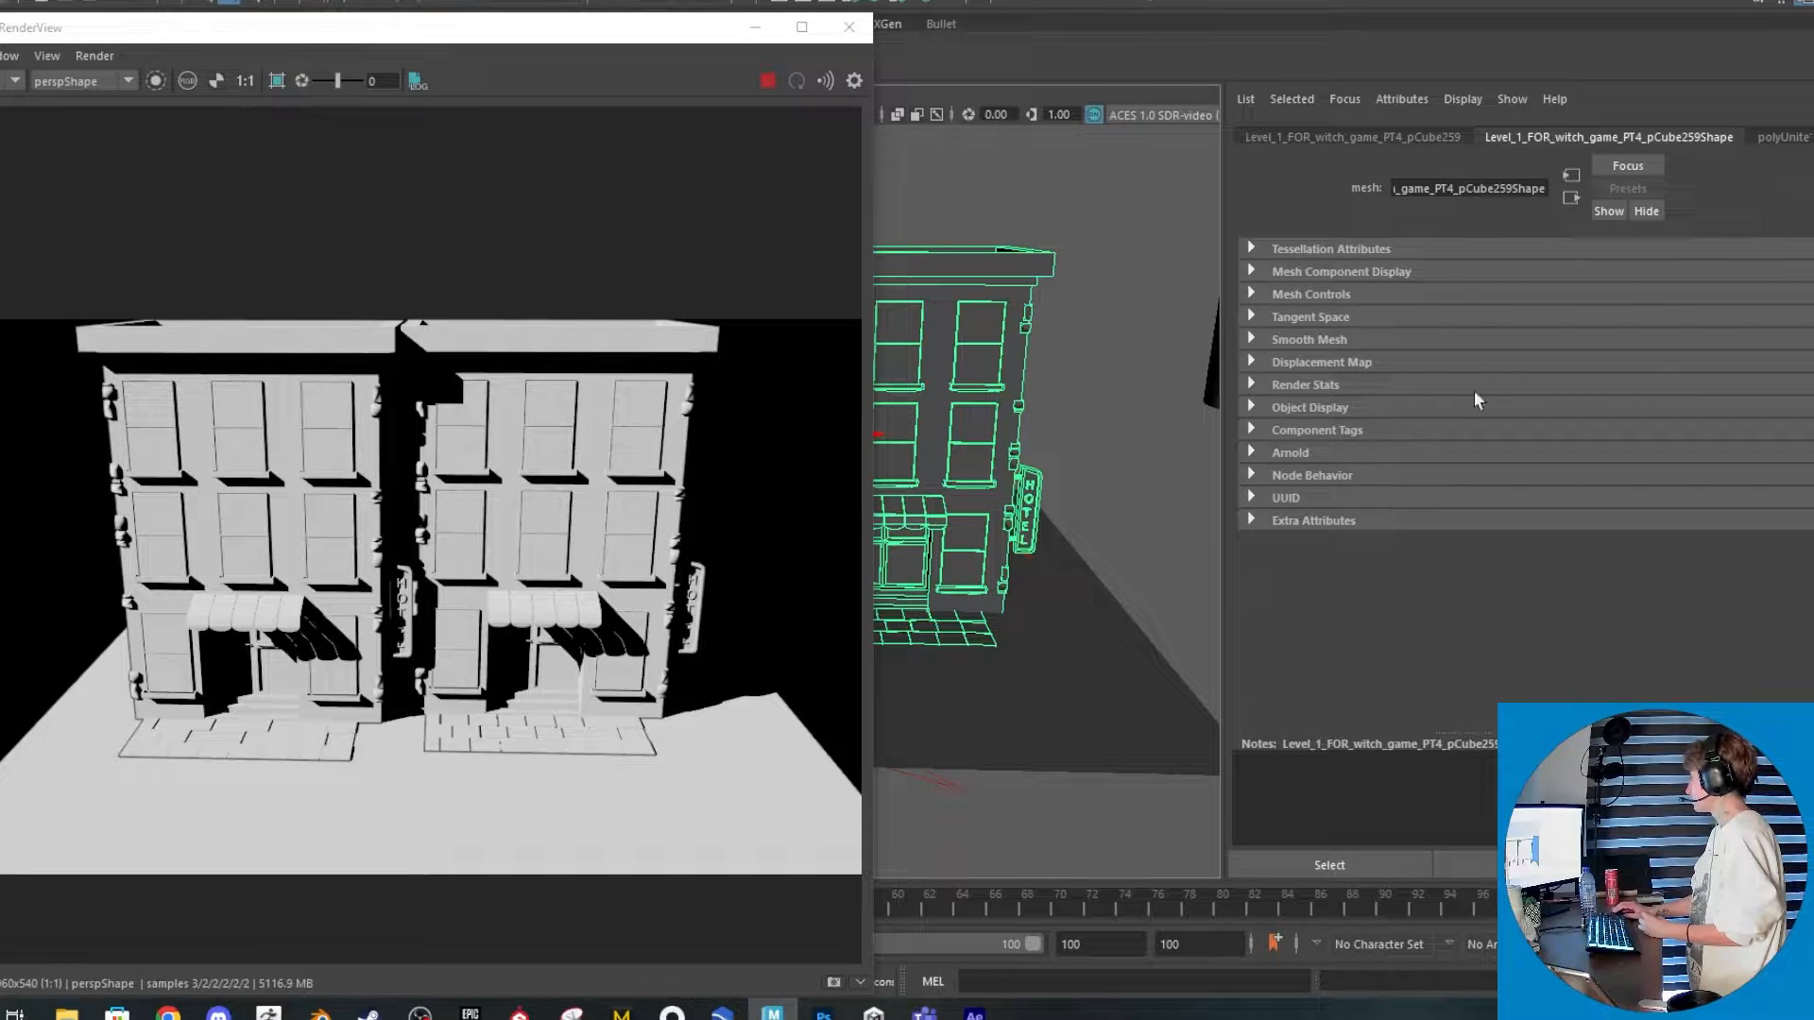
{"action": "left_click", "coordinate": [823, 1014]}
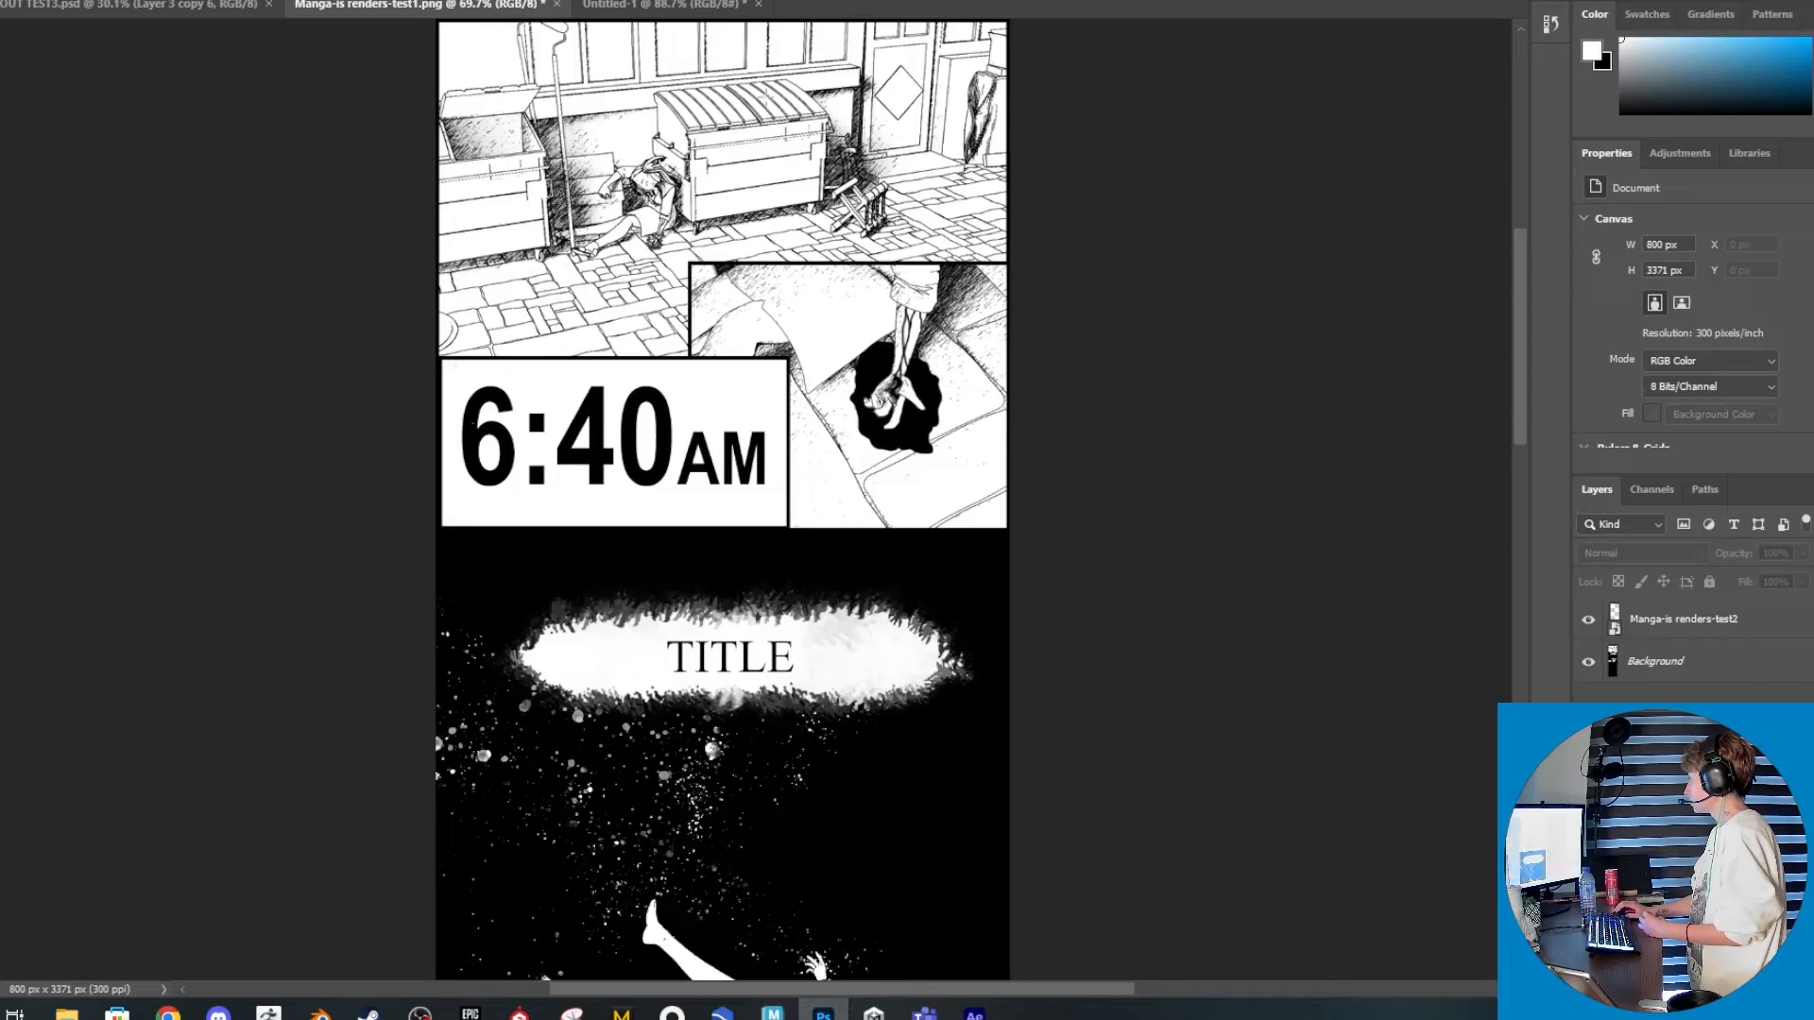
{"action": "left_click", "coordinate": [607, 6]}
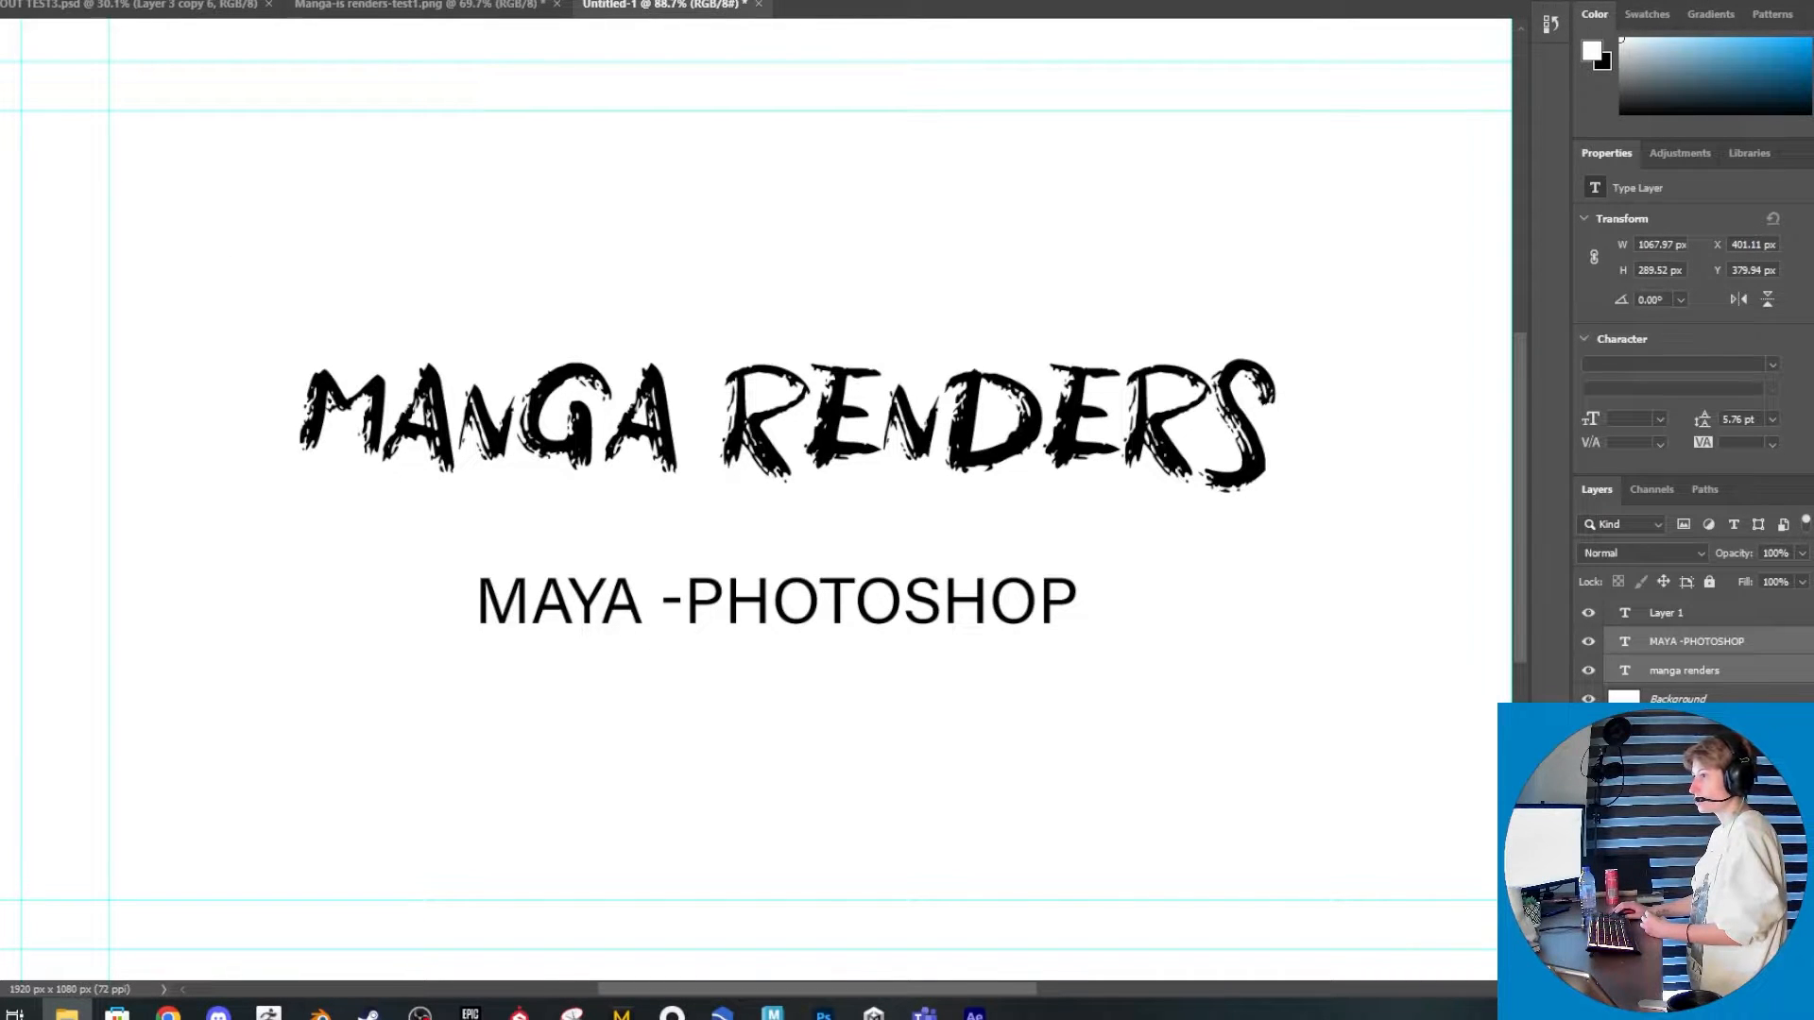
{"action": "left_click_drag", "start_coordinate": [760, 51], "coordinate": [895, 8]}
{"action": "scroll", "coordinate": [847, 578], "scroll_direction": "up", "scroll_amount": 5, "text": "alt"}
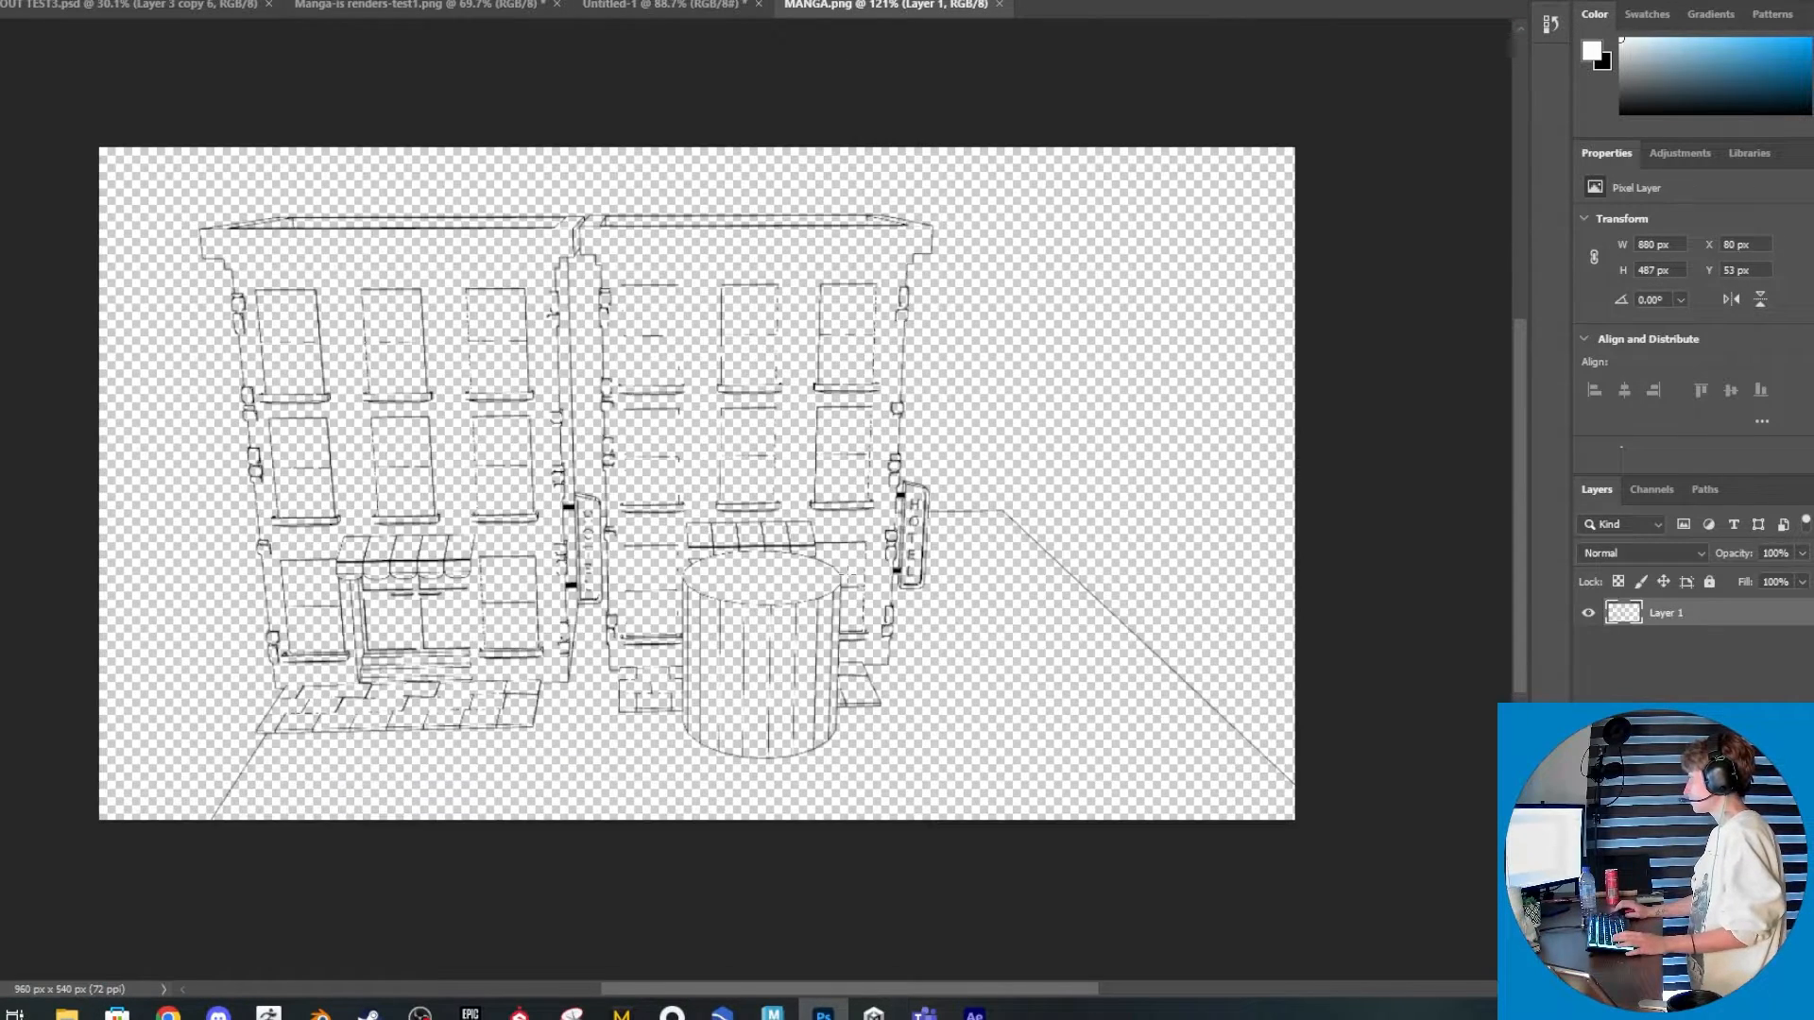
{"action": "scroll", "coordinate": [777, 586], "scroll_direction": "down", "scroll_amount": 3, "text": "alt"}
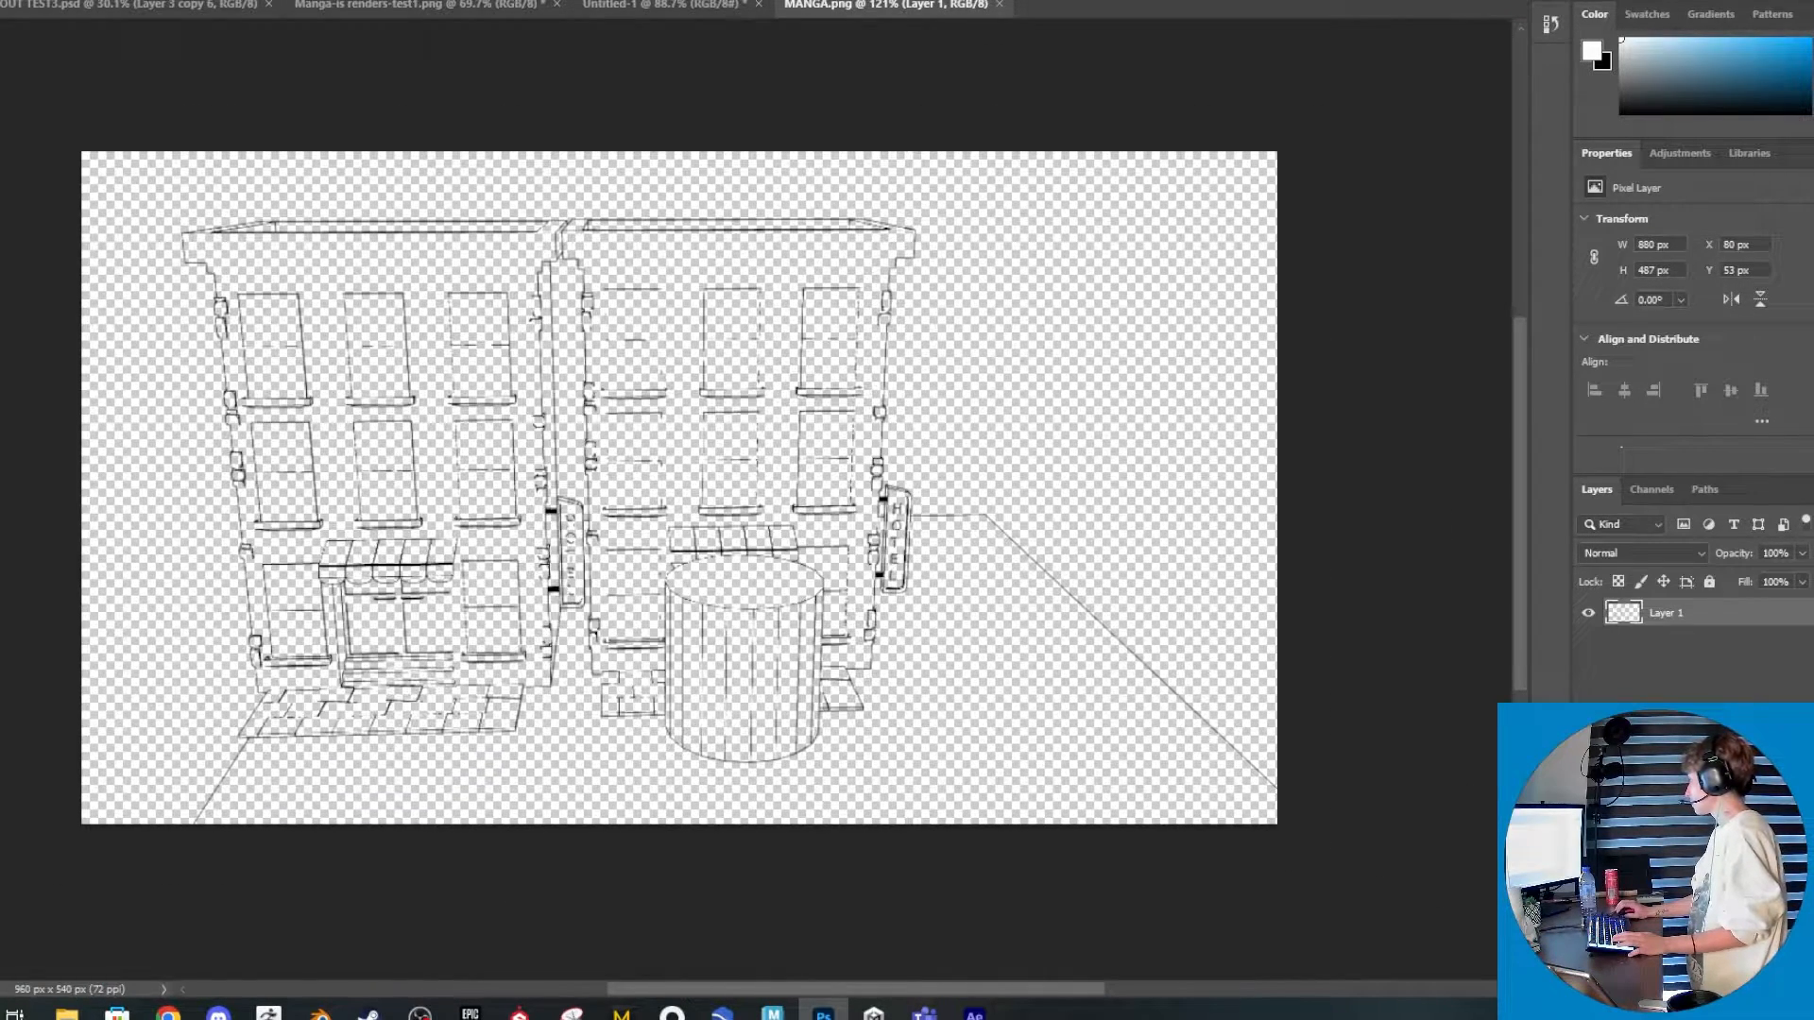
Add a new layer beneath the line art layer and fill it with white
{"action": "key", "text": "ctrl+shift+alt+n"}
{"action": "left_click_drag", "start_coordinate": [1701, 626], "coordinate": [1700, 676]}
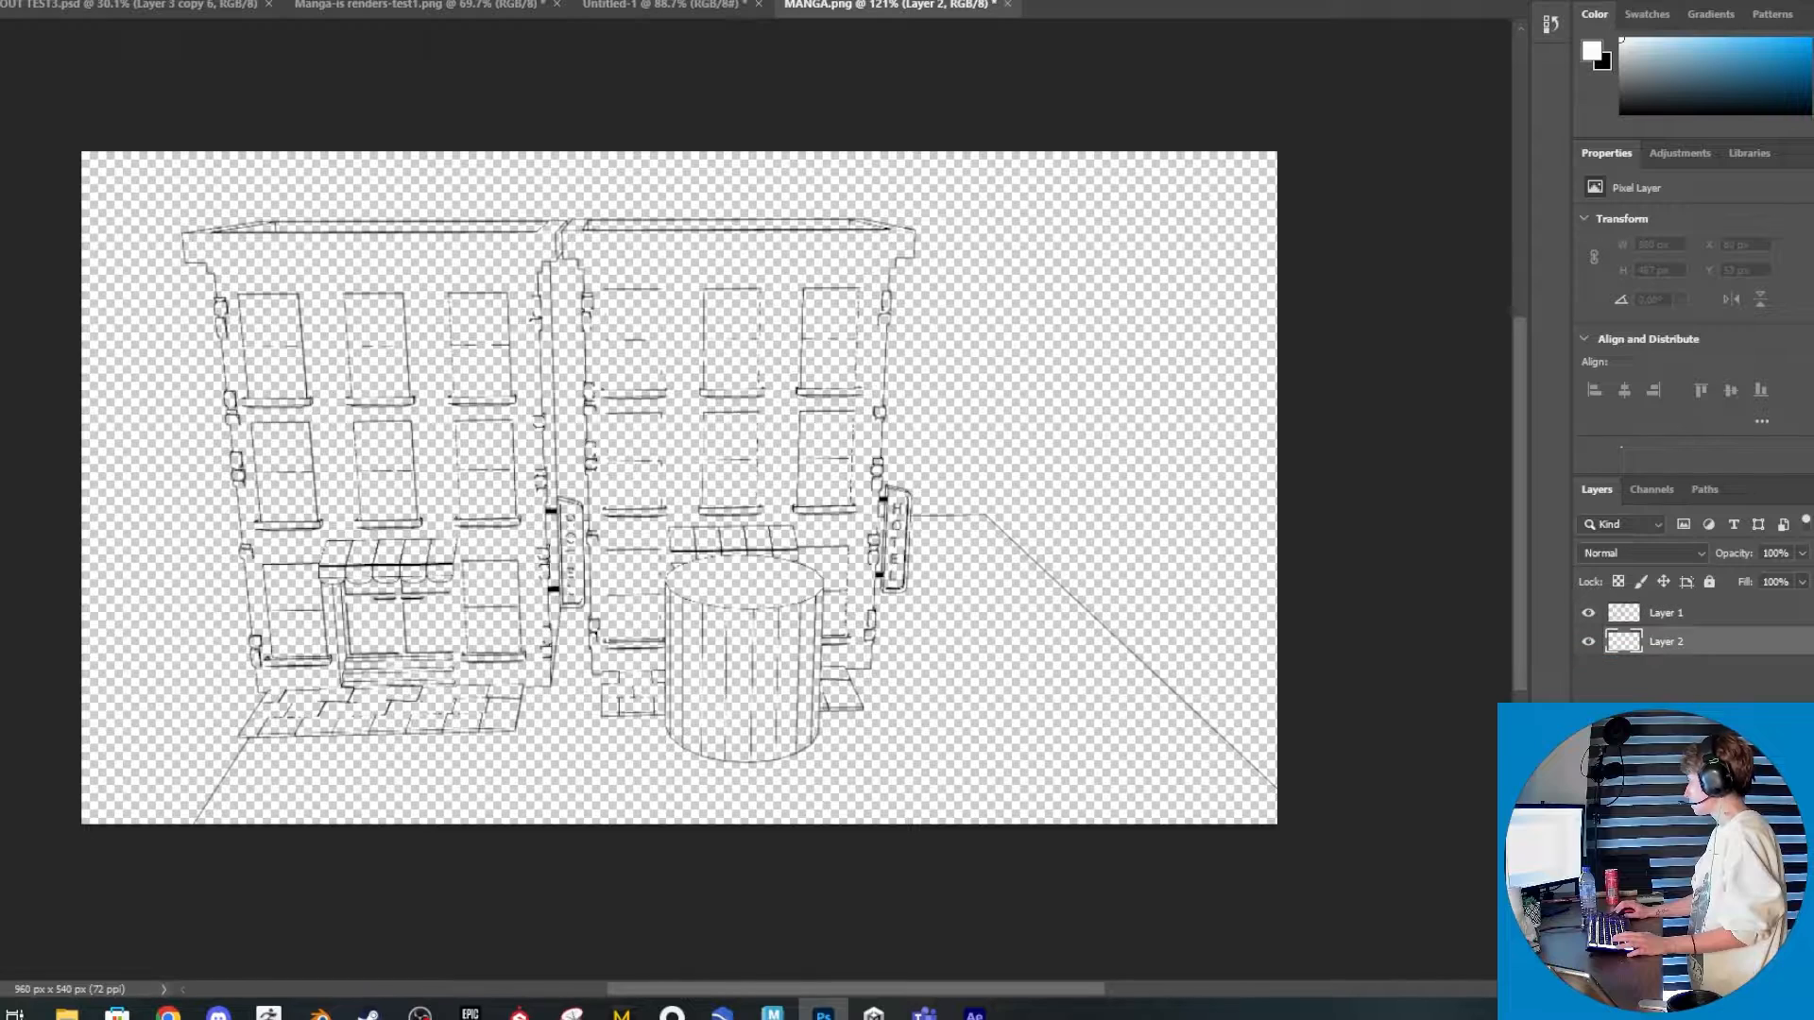
{"action": "key", "text": "alt+BackSpace"}
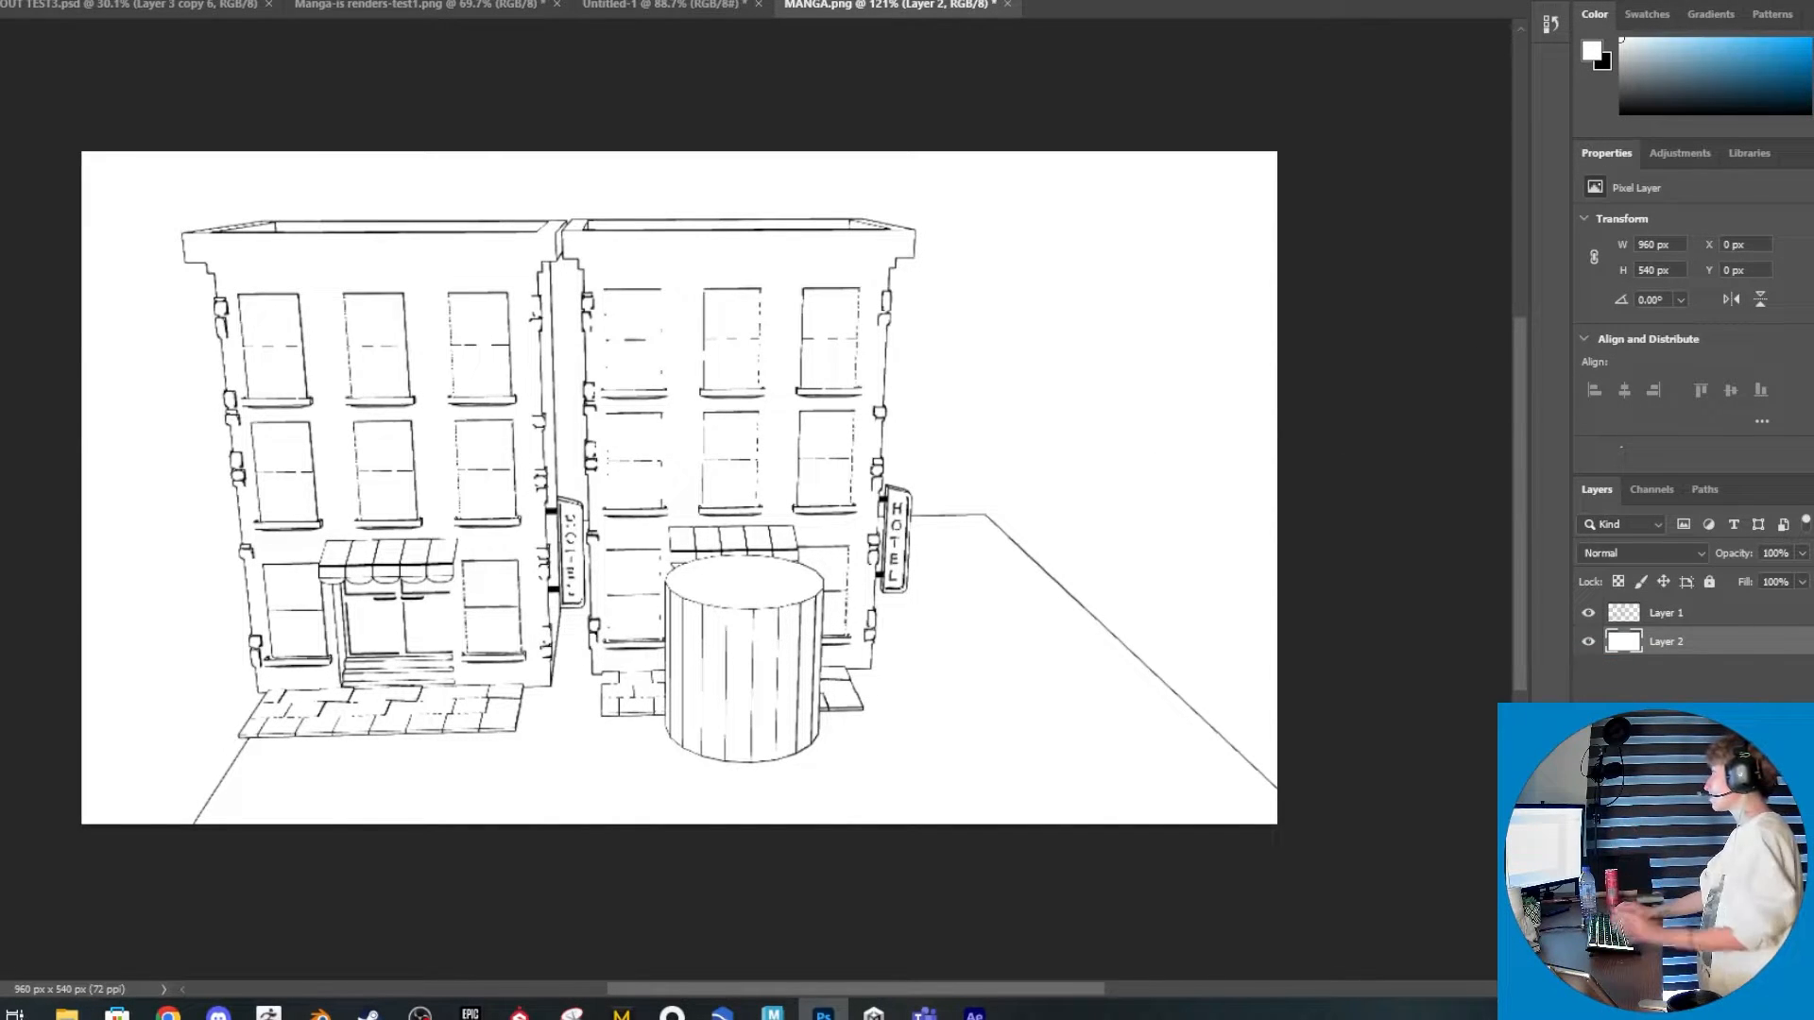
Switch back to Maya, stop the live render and display the Manga_tutorial_shader attributes alongside a close-up of the rendered entrance paving
{"action": "key", "text": "alt+Tab"}
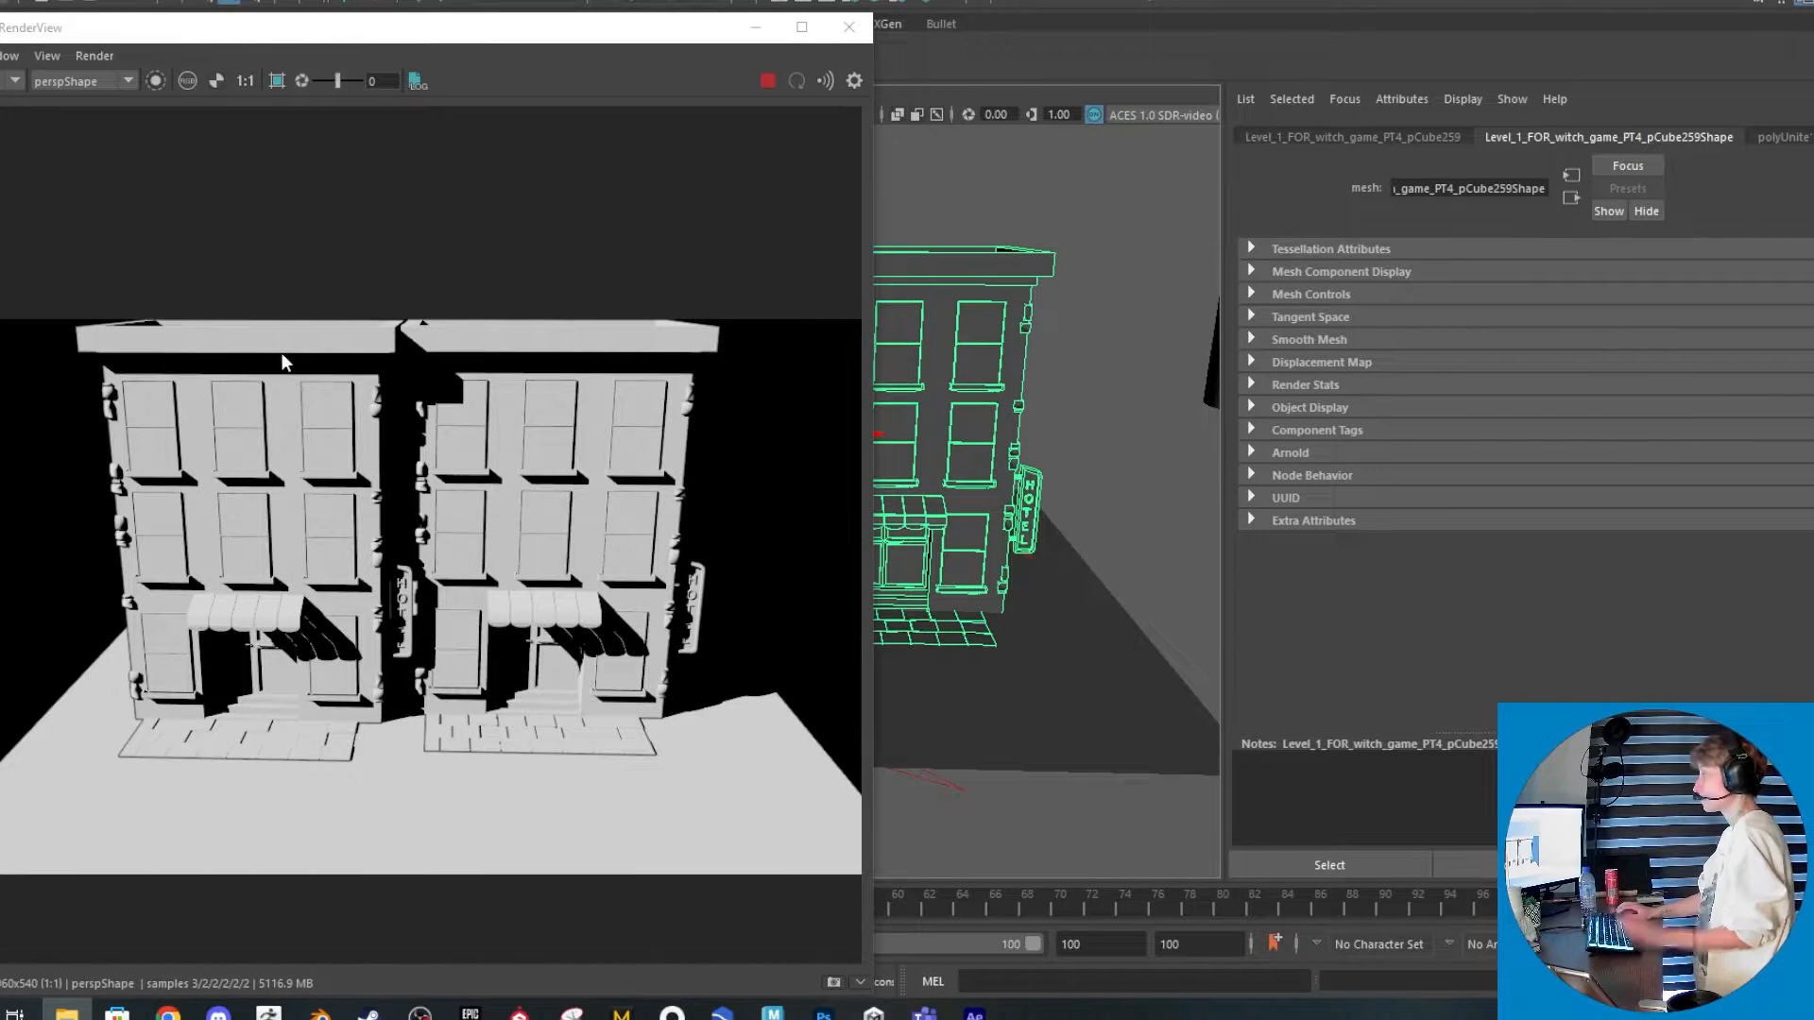
{"action": "left_click", "coordinate": [774, 76]}
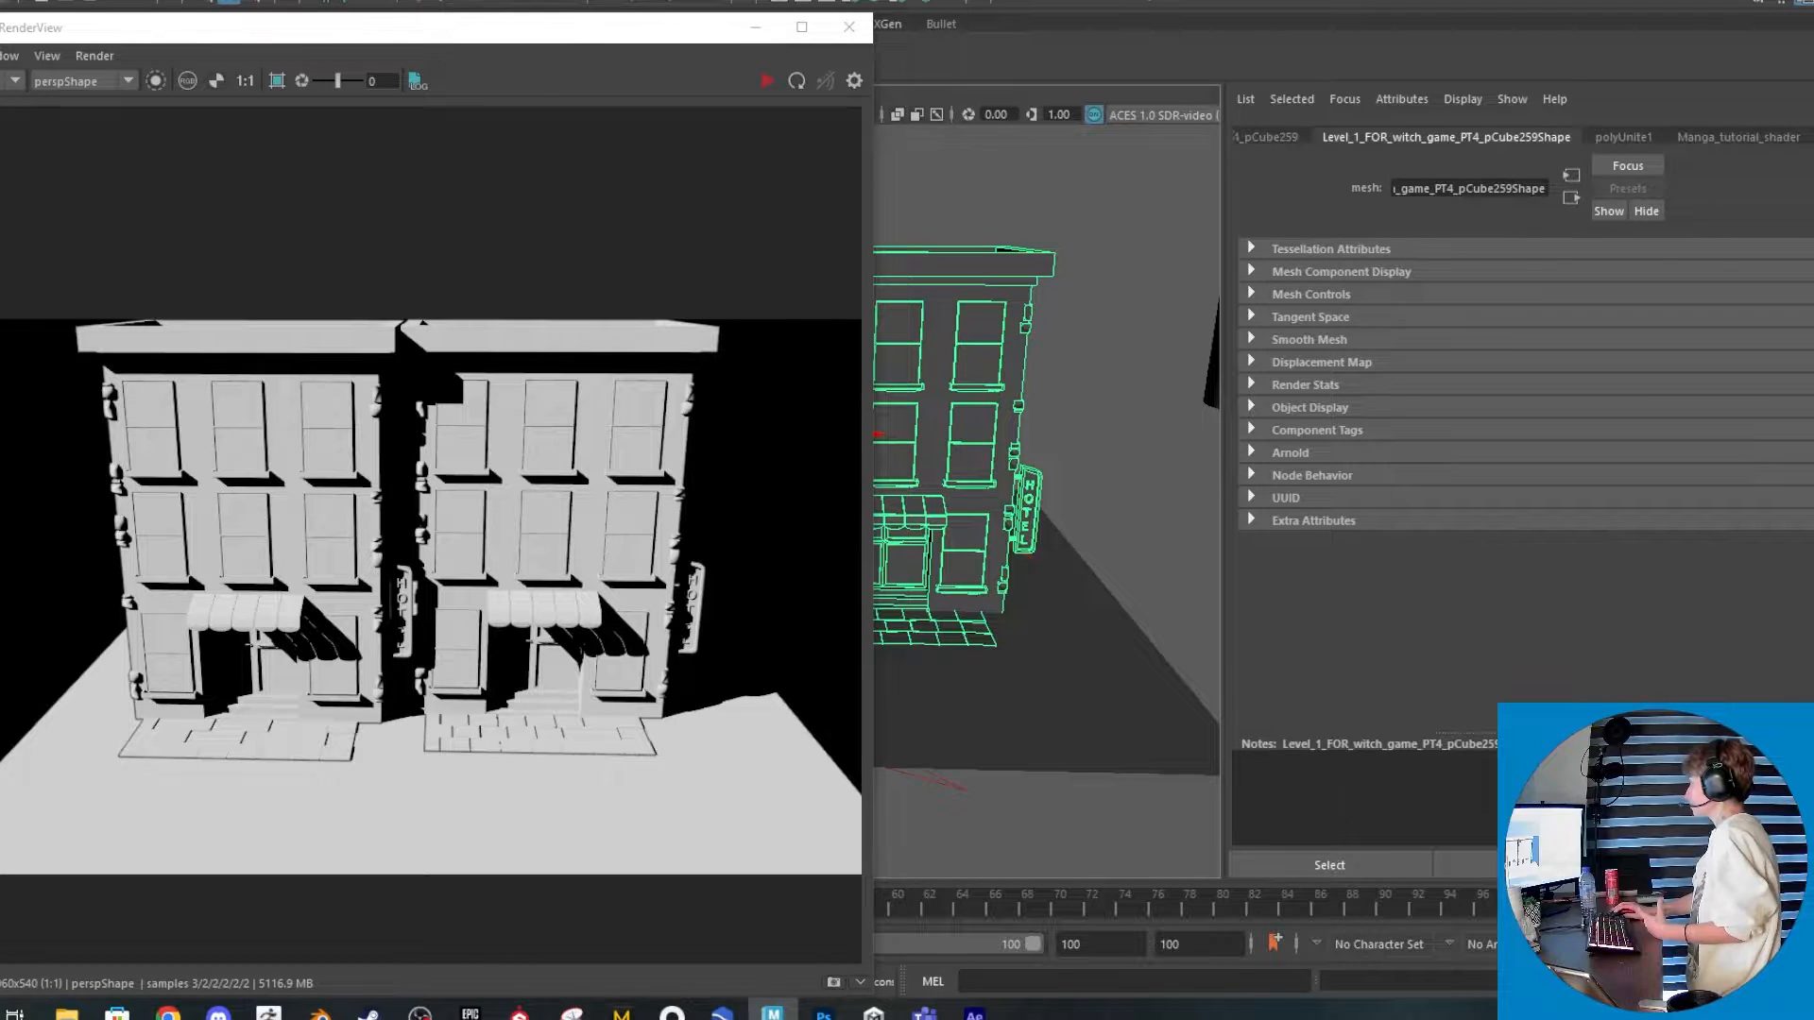
{"action": "left_click", "coordinate": [1696, 139]}
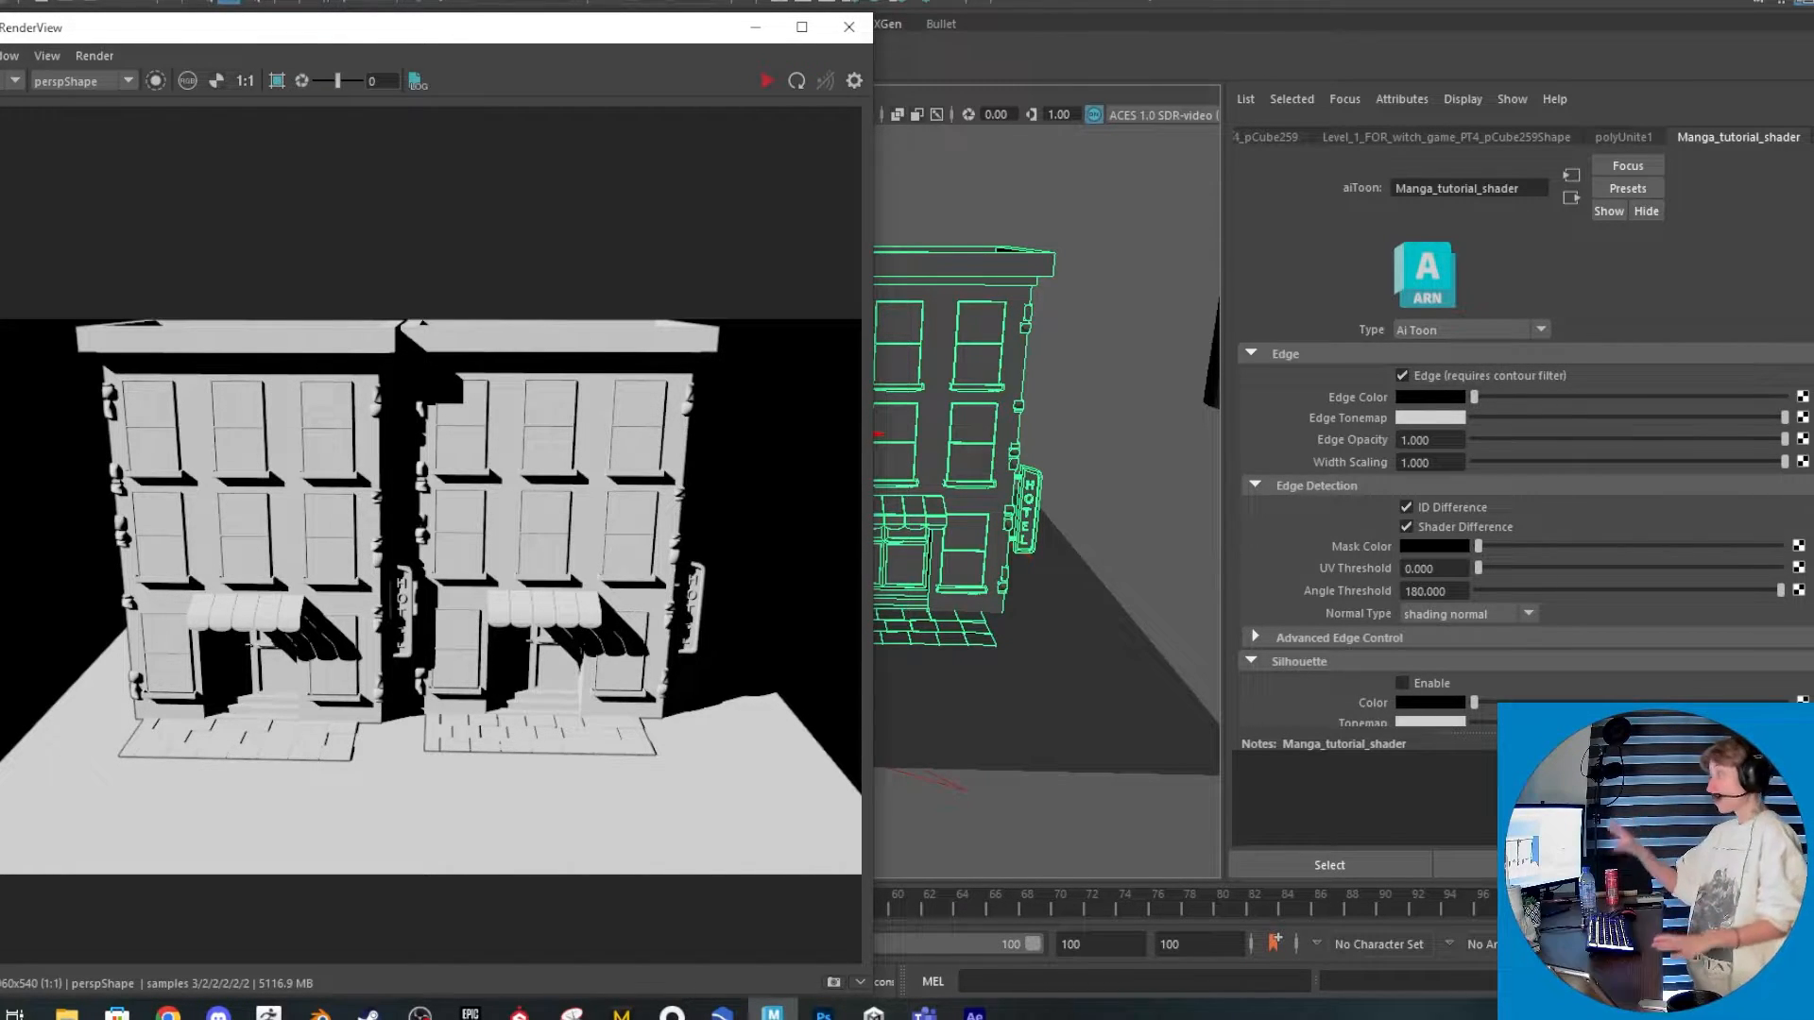
{"action": "scroll", "coordinate": [401, 764], "scroll_direction": "up", "scroll_amount": 2}
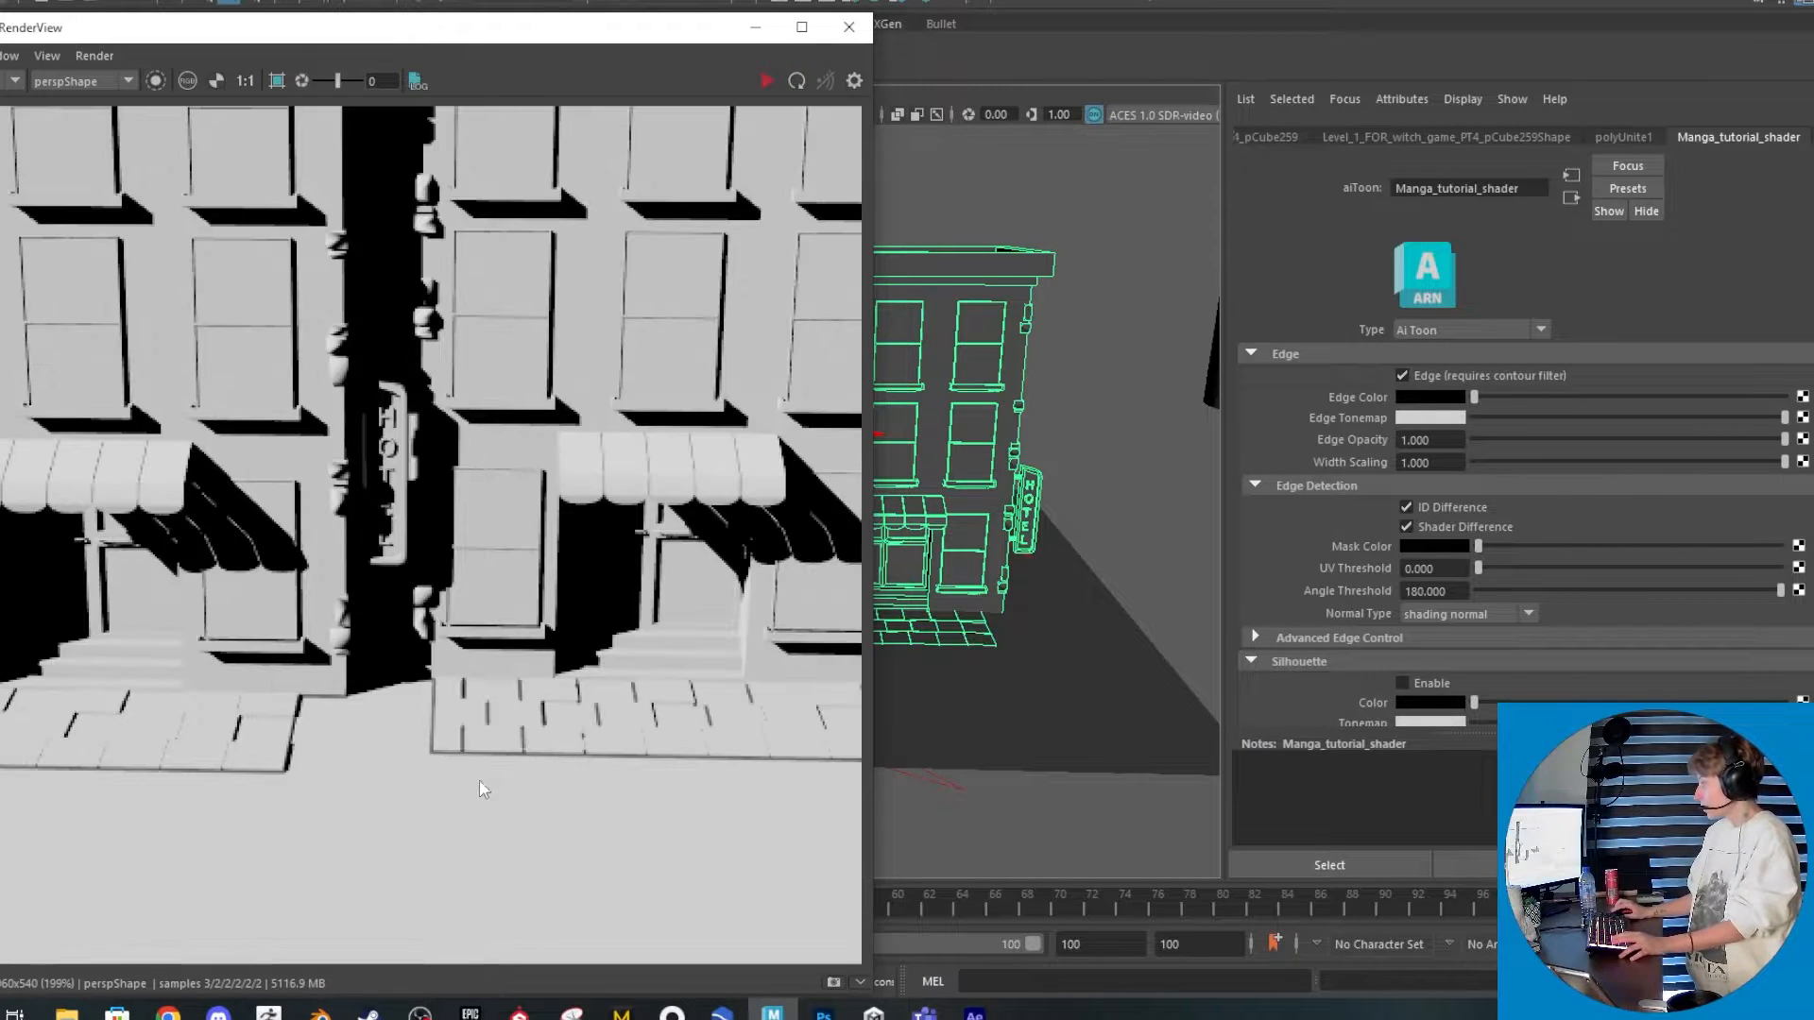
{"action": "middle_click_drag", "start_coordinate": [479, 780], "coordinate": [338, 737], "text": "alt"}
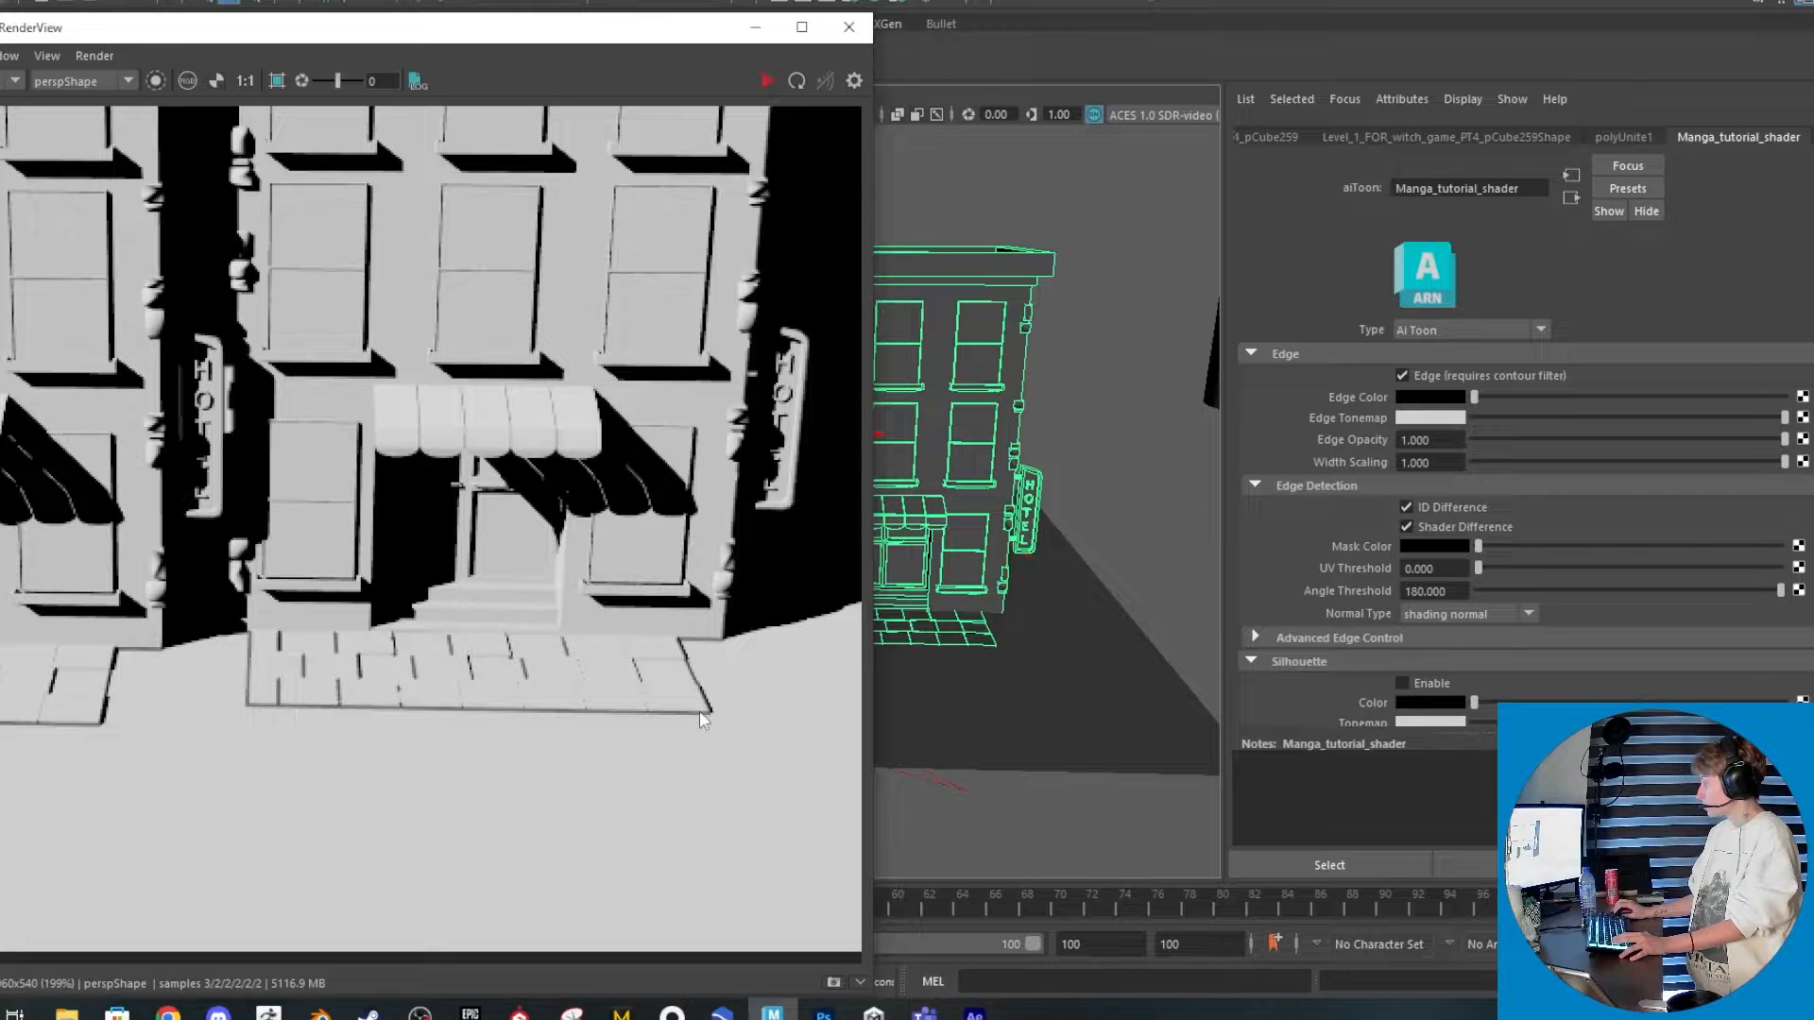
Examine the rendered hotel facade up close, compare it with the MANGA.png line render in Photoshop, and return to Maya
{"action": "scroll", "coordinate": [525, 416], "scroll_direction": "up", "scroll_amount": 2}
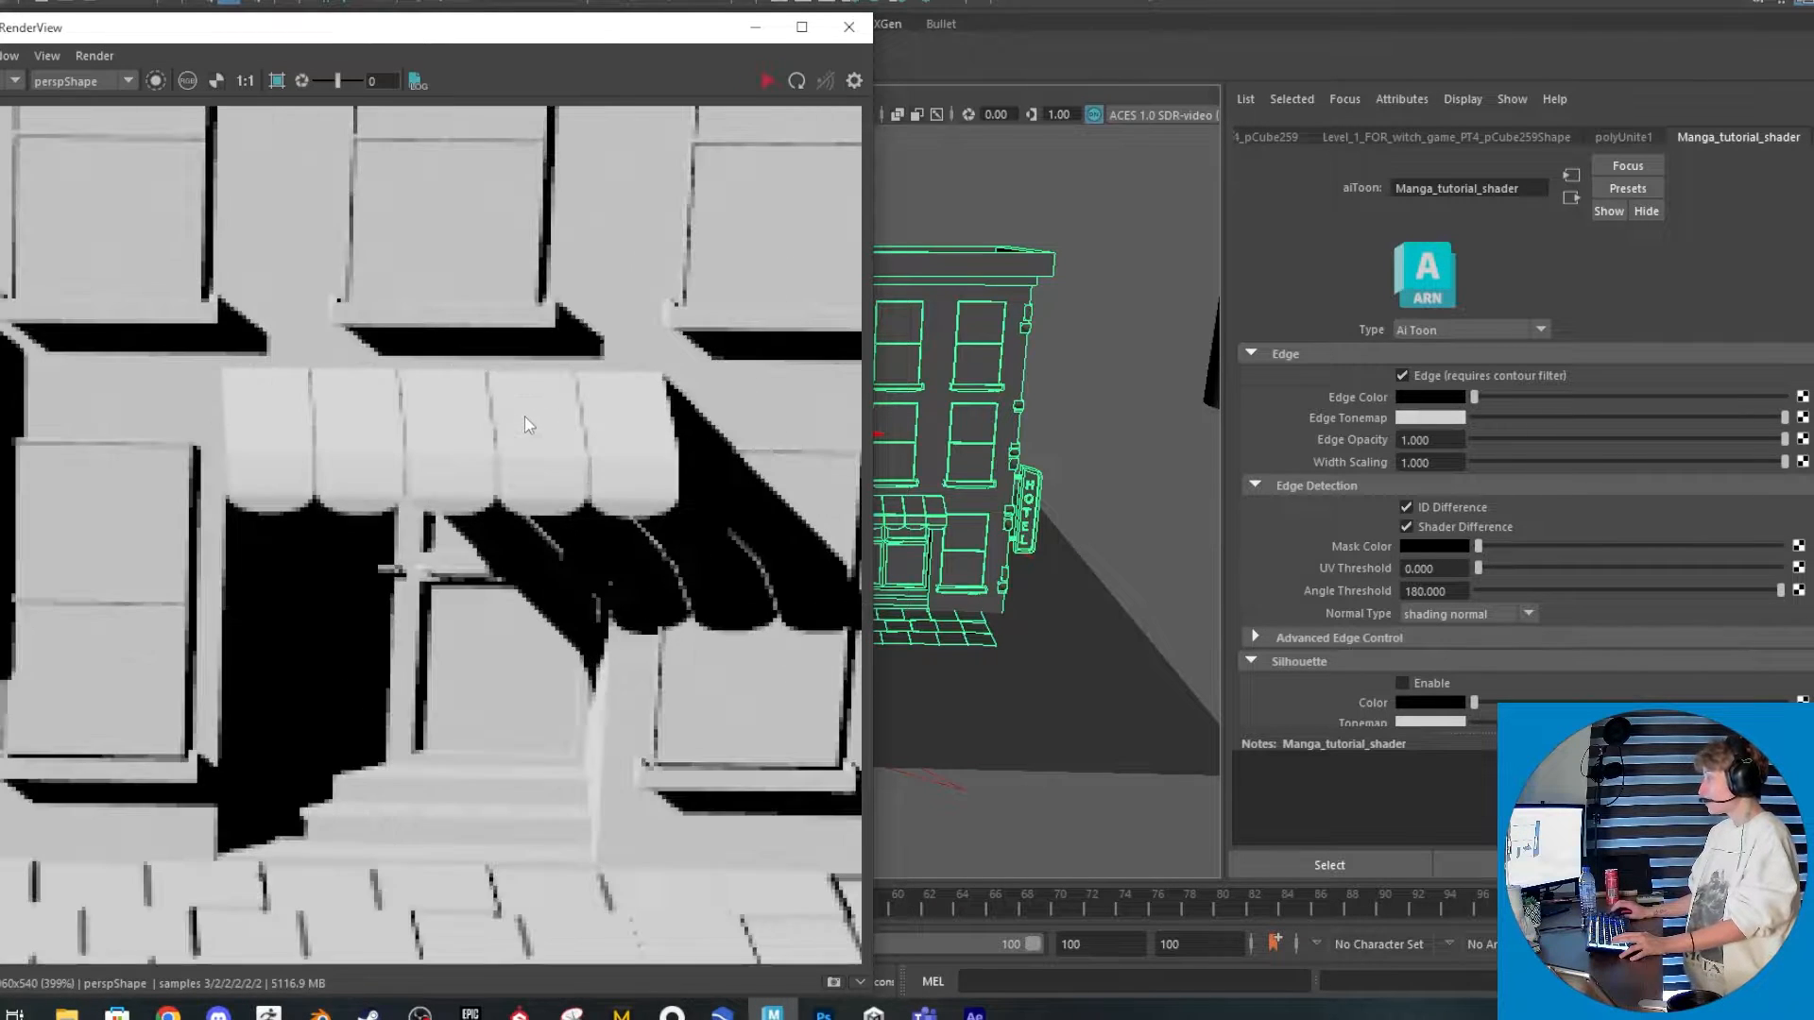
{"action": "middle_click_drag", "start_coordinate": [452, 418], "coordinate": [555, 625], "text": "alt"}
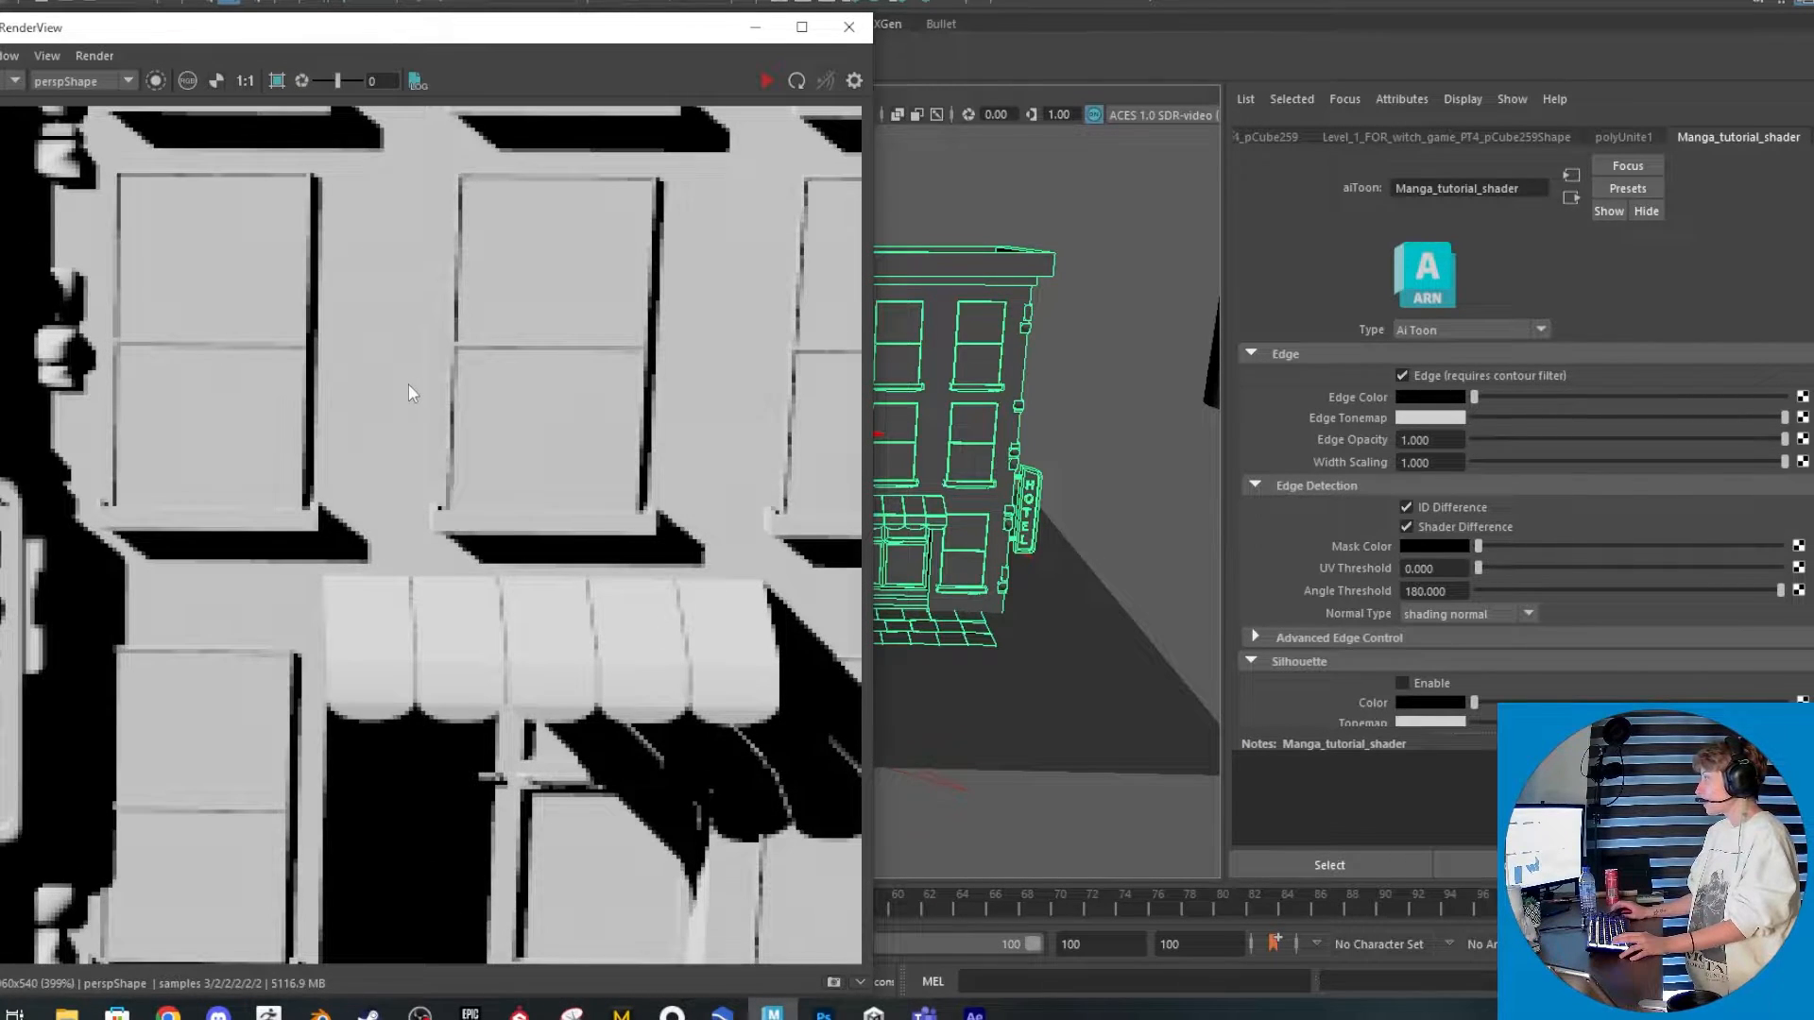
{"action": "middle_click_drag", "start_coordinate": [408, 384], "coordinate": [597, 433], "text": "alt"}
{"action": "scroll", "coordinate": [486, 393], "scroll_direction": "down", "scroll_amount": 2}
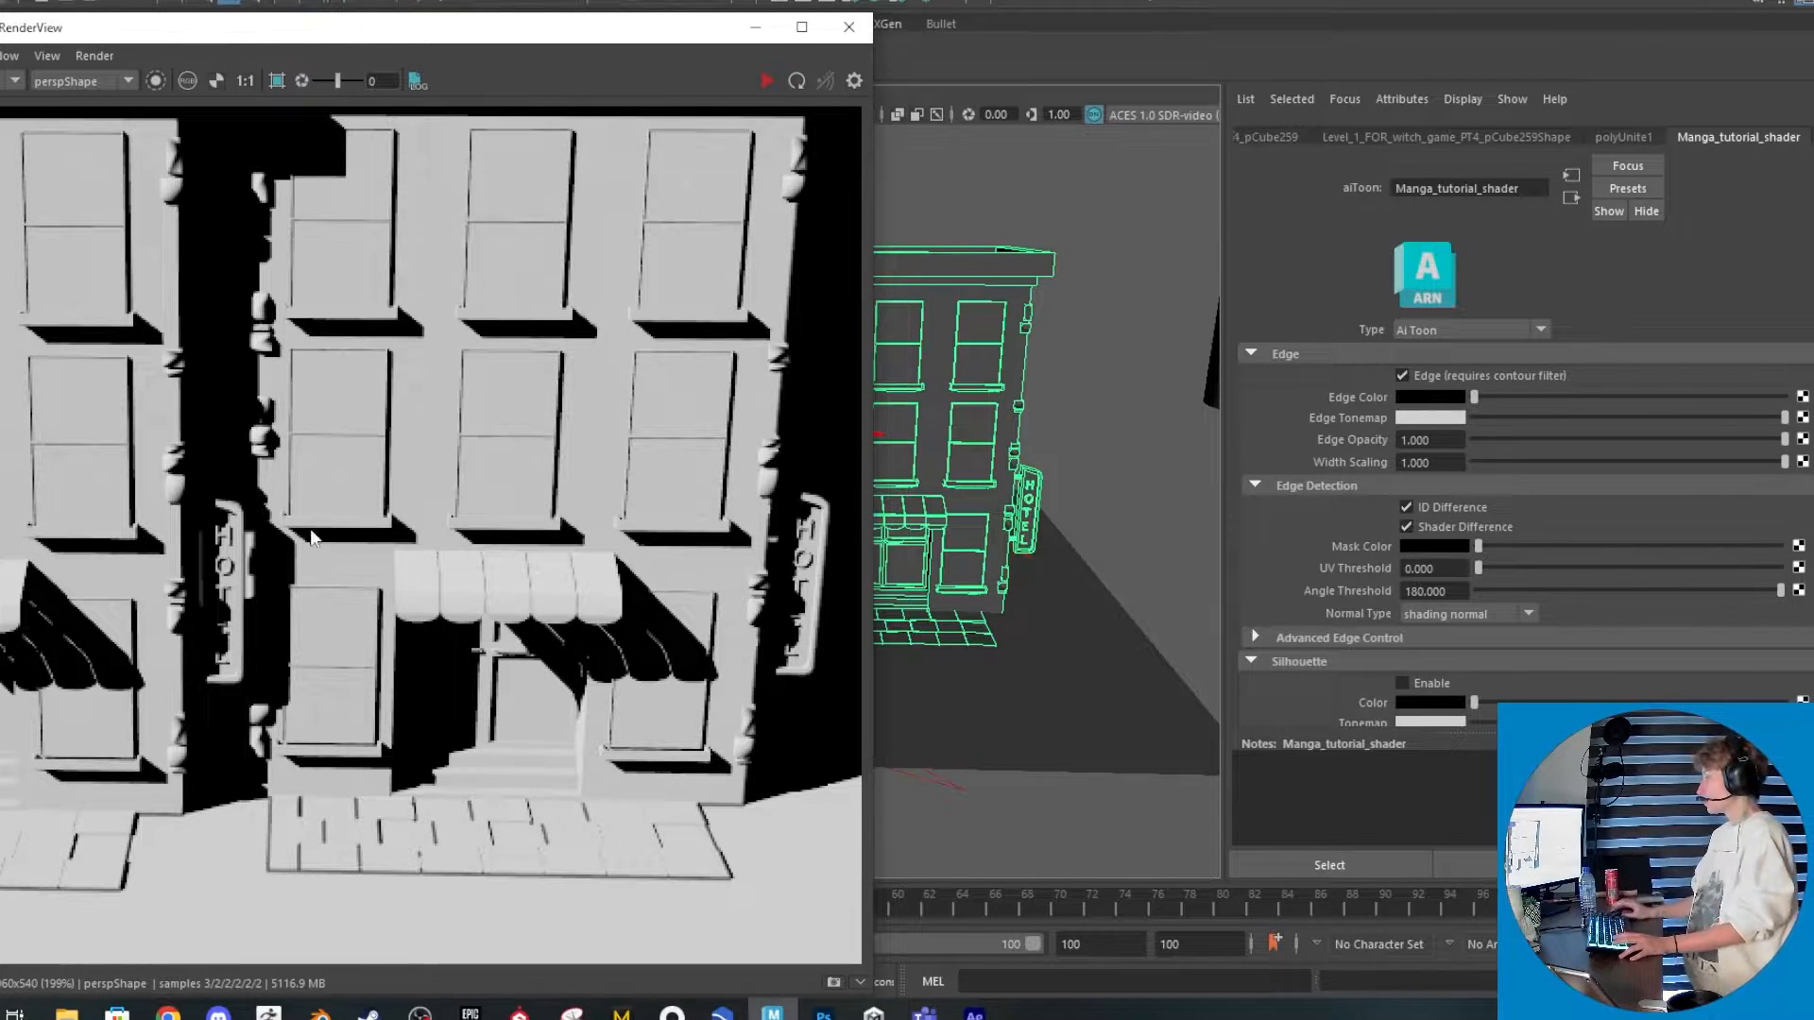
{"action": "left_click", "coordinate": [820, 1013]}
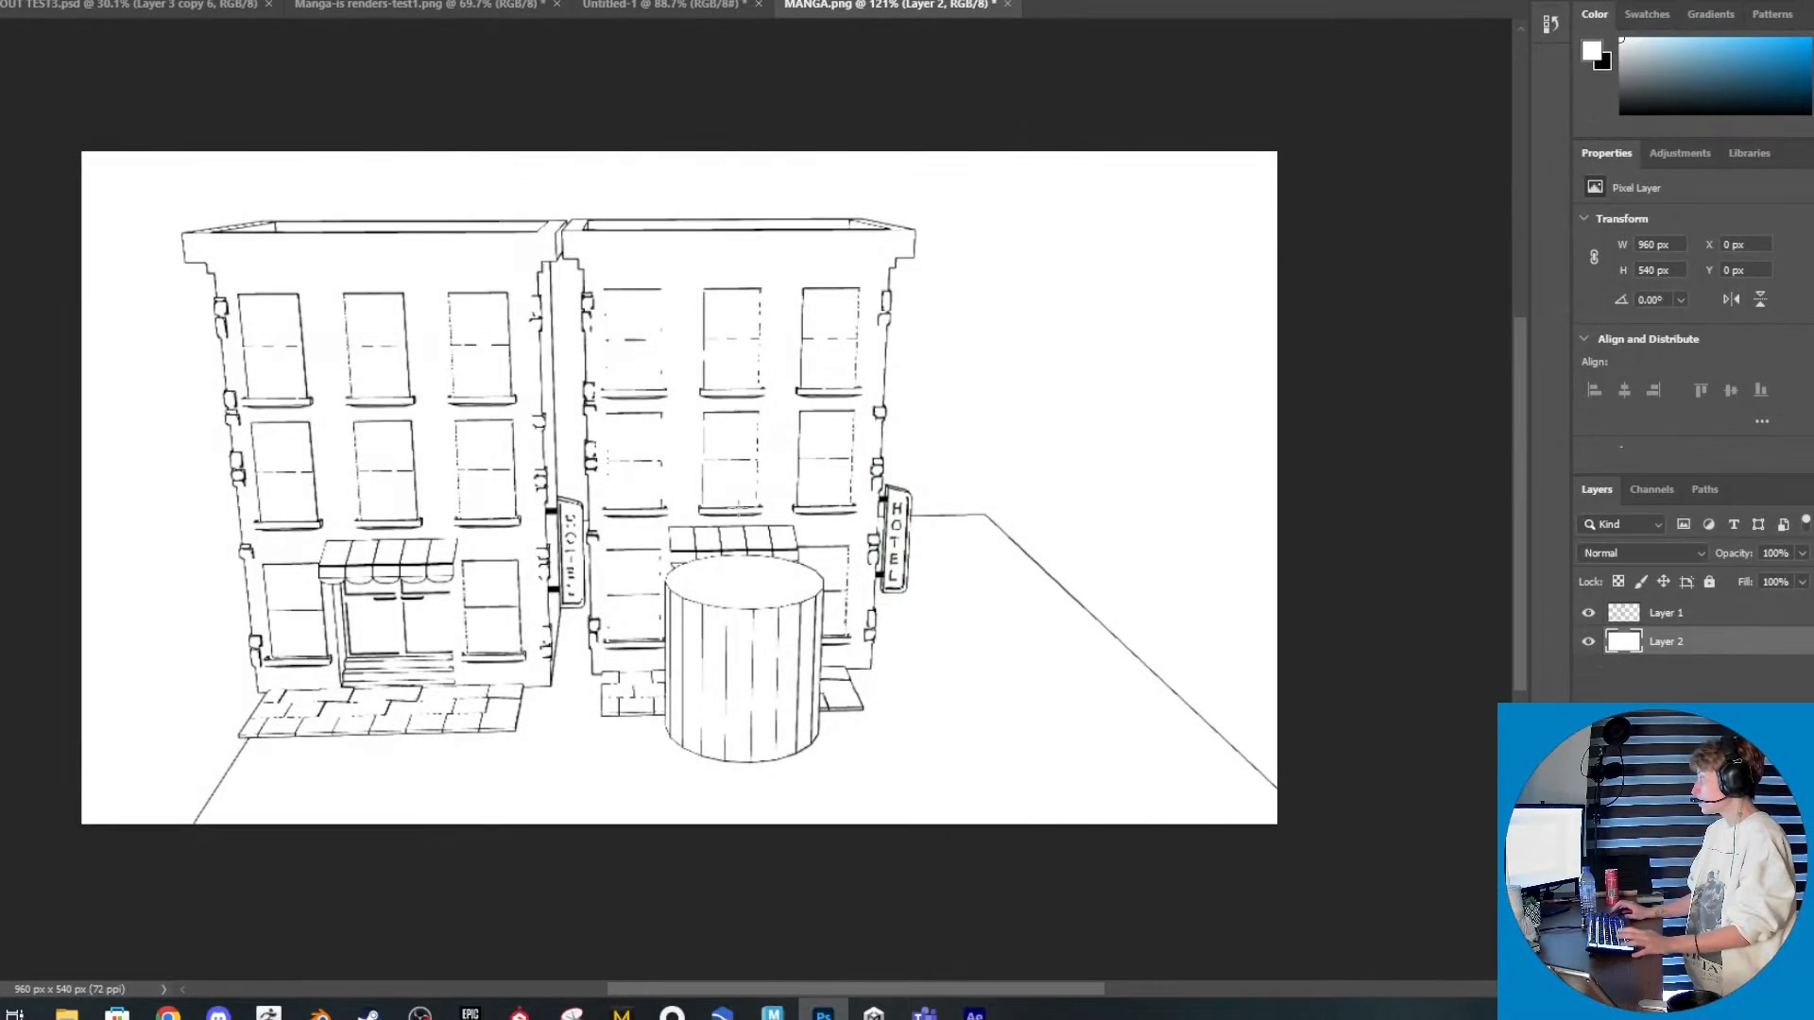
{"action": "scroll", "coordinate": [583, 444], "scroll_direction": "up", "scroll_amount": 5, "text": "alt"}
{"action": "scroll", "coordinate": [583, 444], "scroll_direction": "down", "scroll_amount": 5, "text": "alt"}
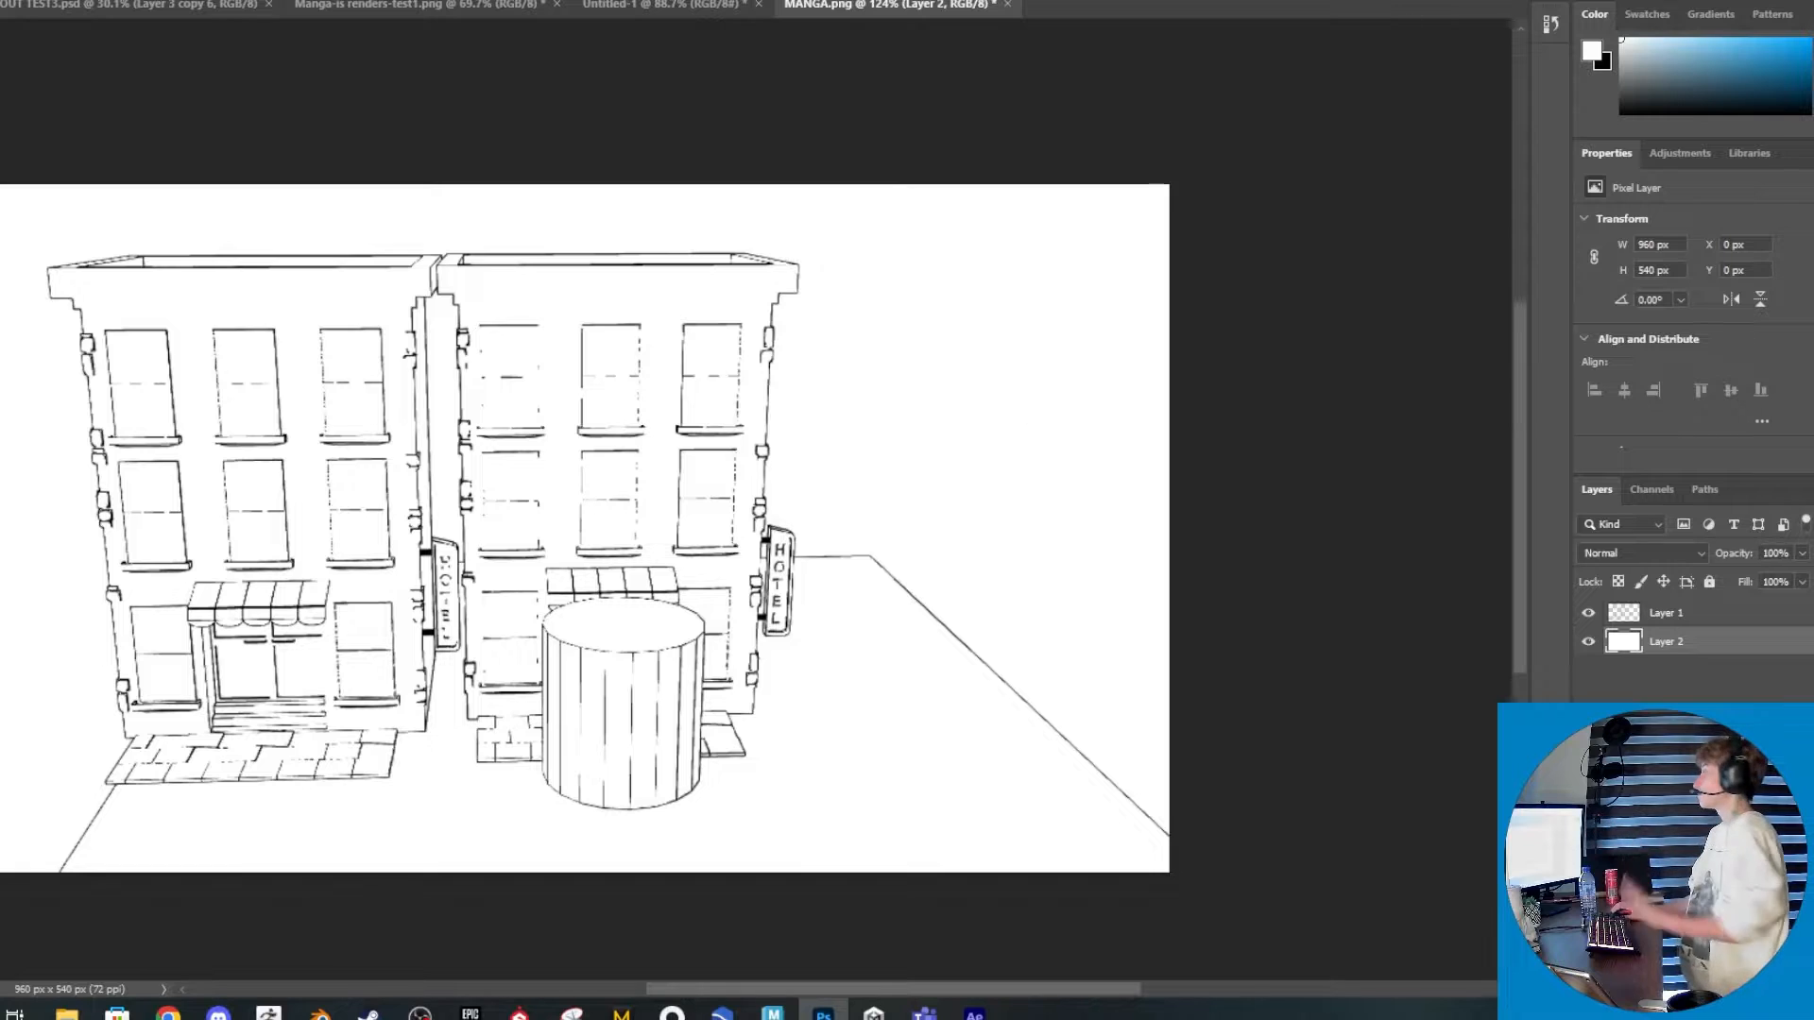
{"action": "key", "text": "alt+Tab"}
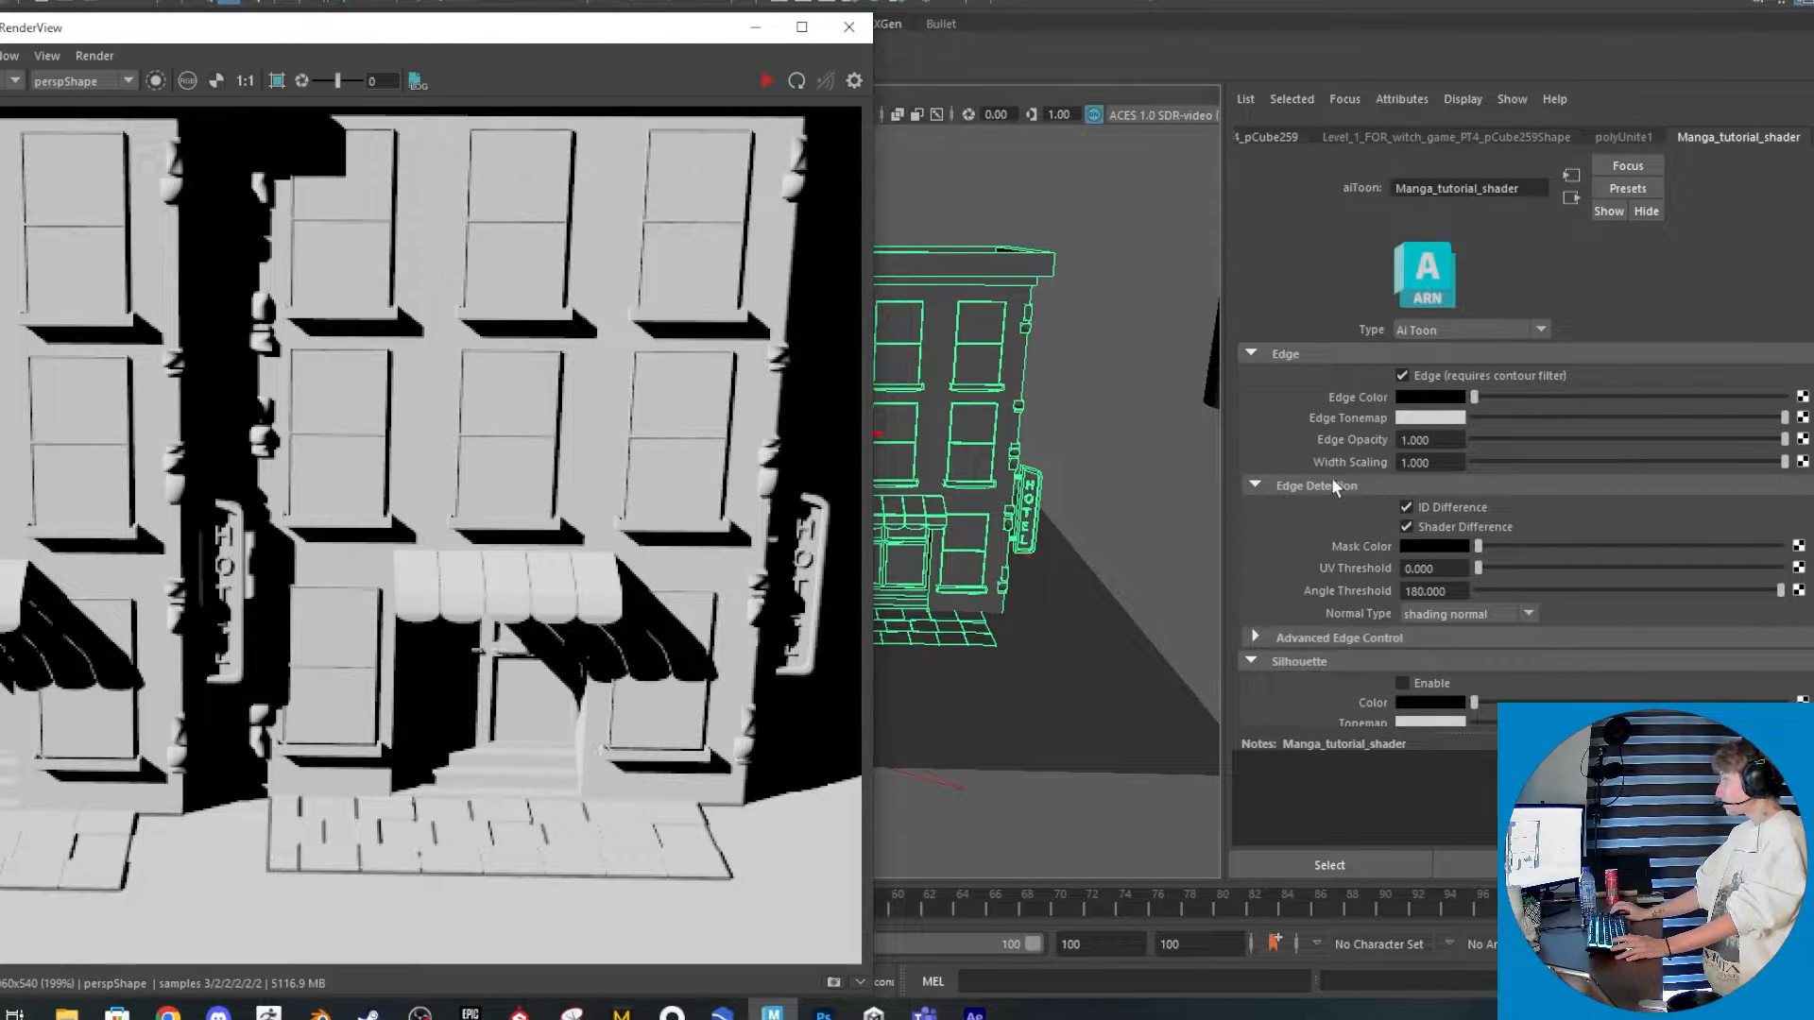
Set Manga_tutorial_shader's edge detection to geometric normal with an Angle Threshold of 12.329 and restart the live render
{"action": "left_click", "coordinate": [1433, 614]}
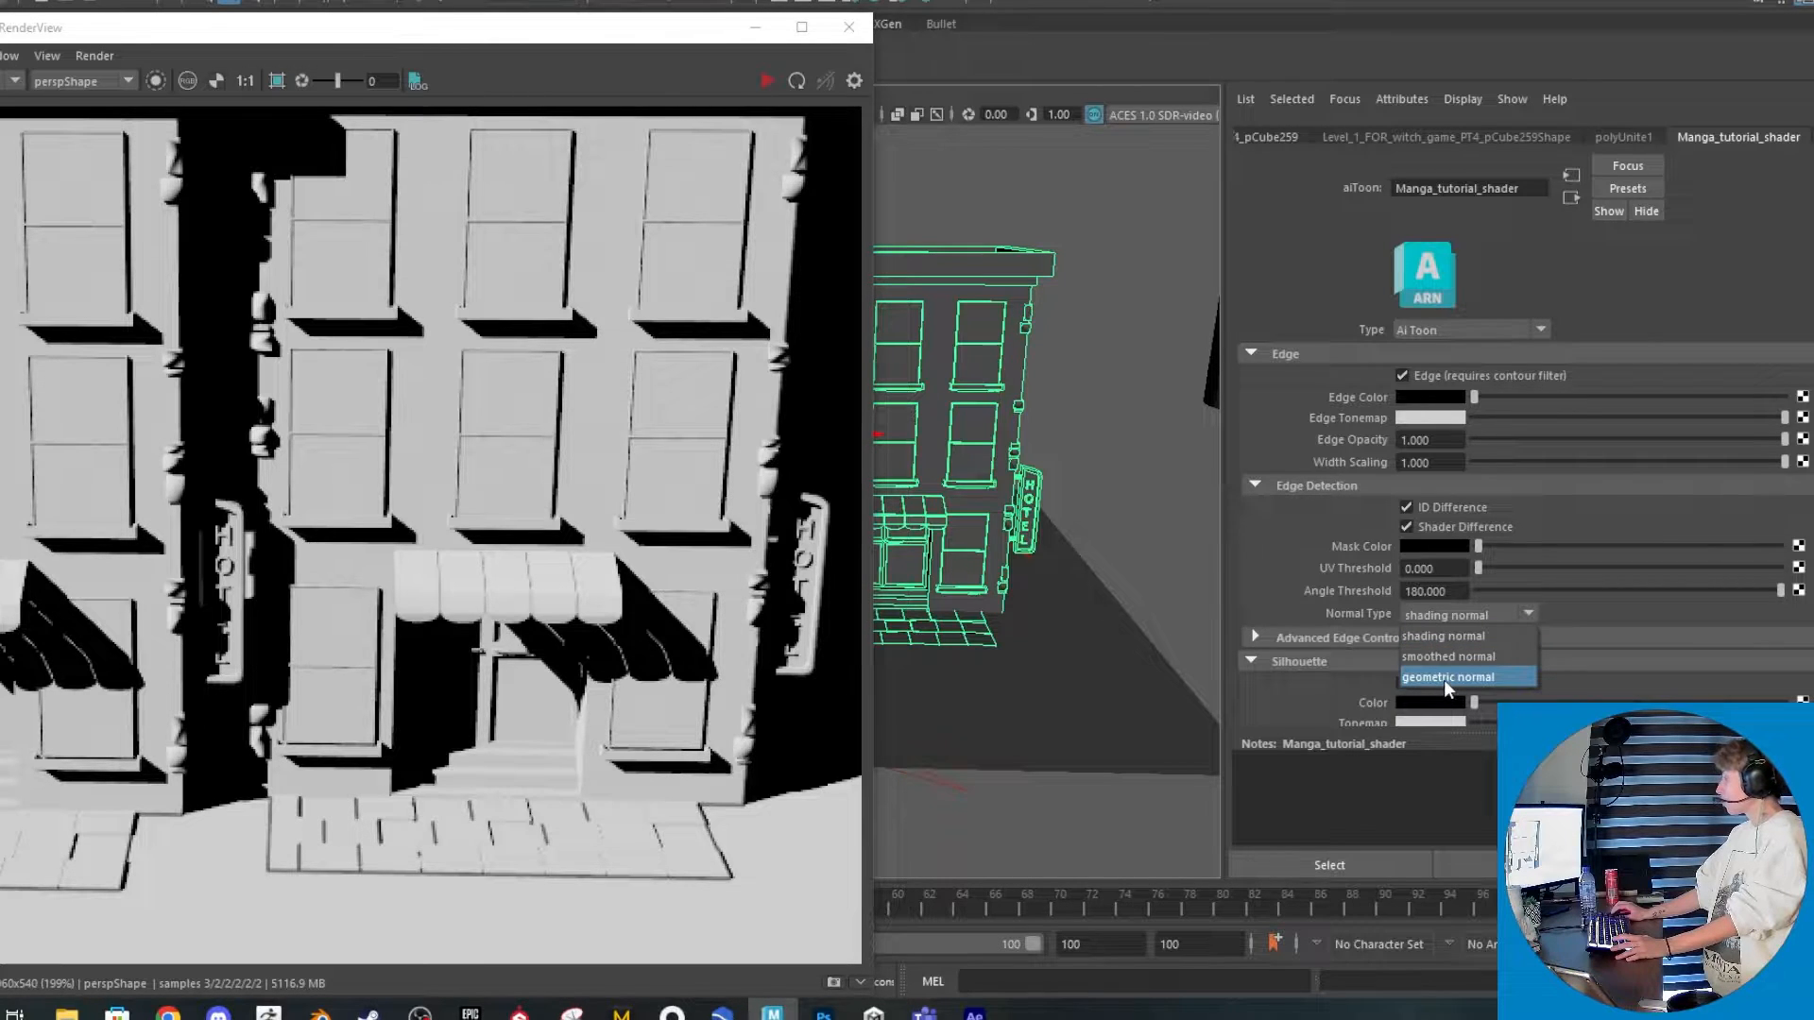
{"action": "left_click", "coordinate": [1444, 678]}
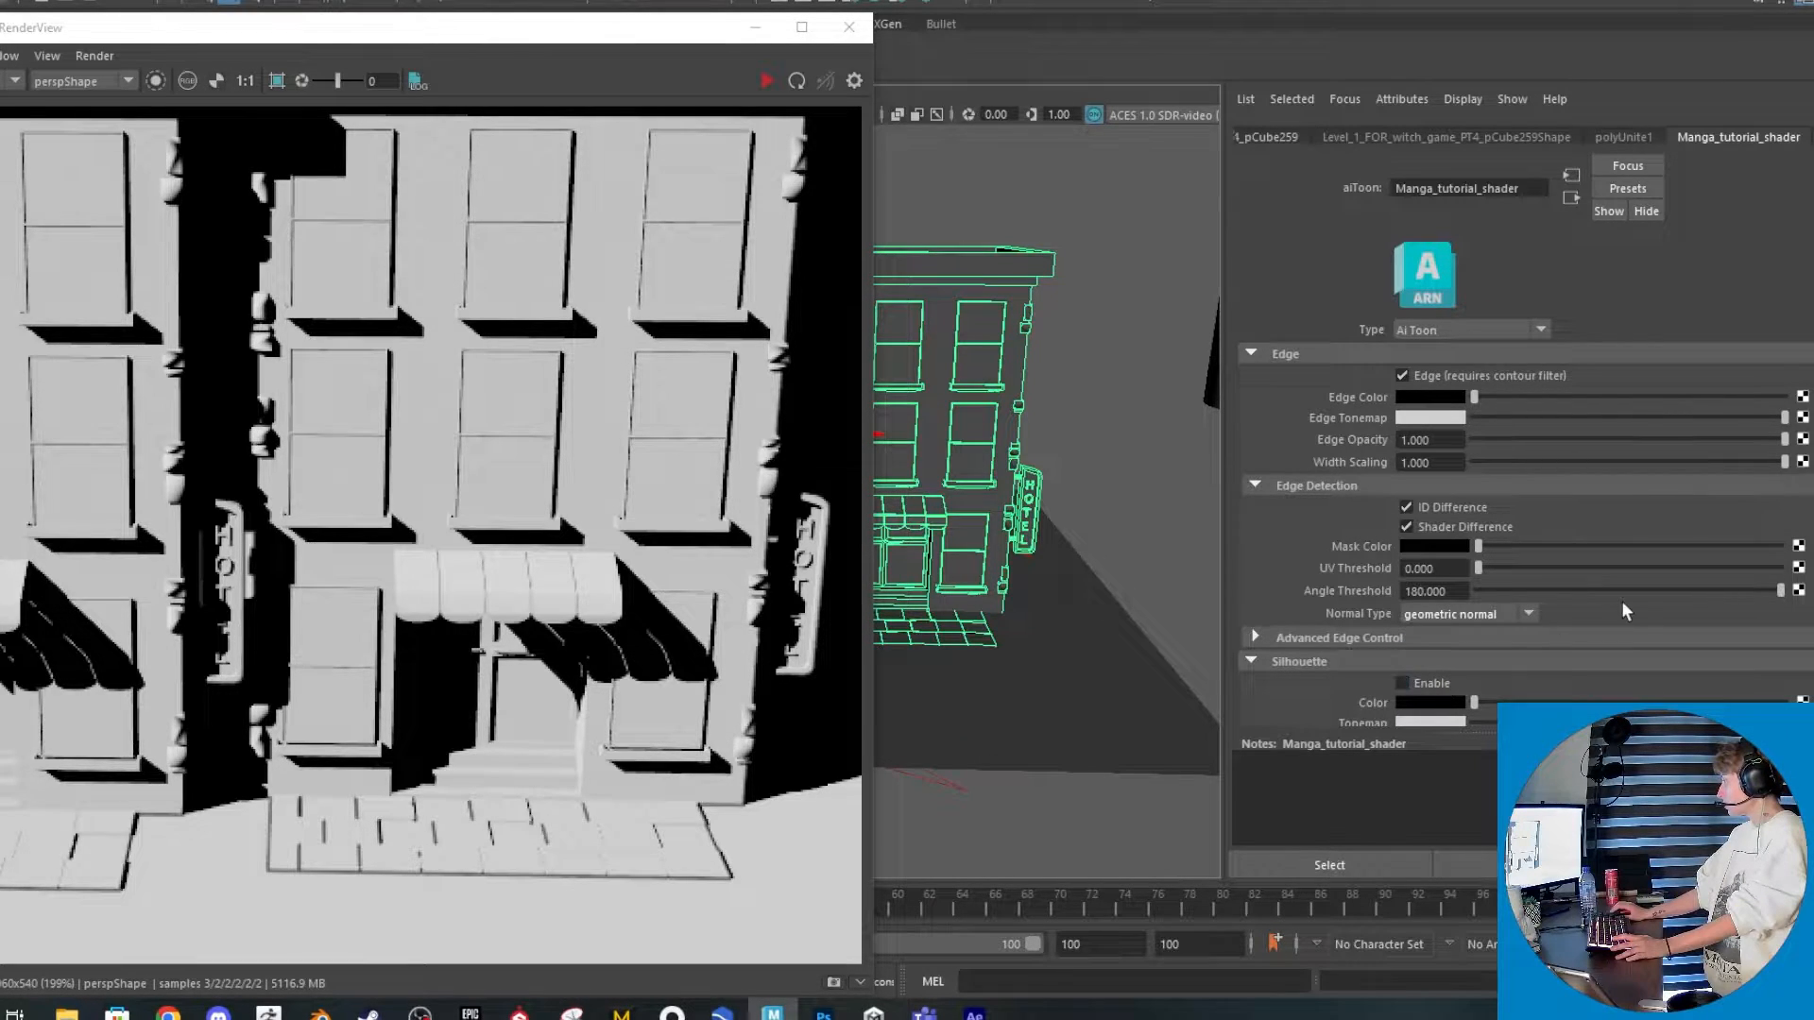
{"action": "left_click", "coordinate": [1520, 591]}
{"action": "left_click_drag", "start_coordinate": [1516, 591], "coordinate": [1500, 592]}
{"action": "left_click", "coordinate": [770, 82]}
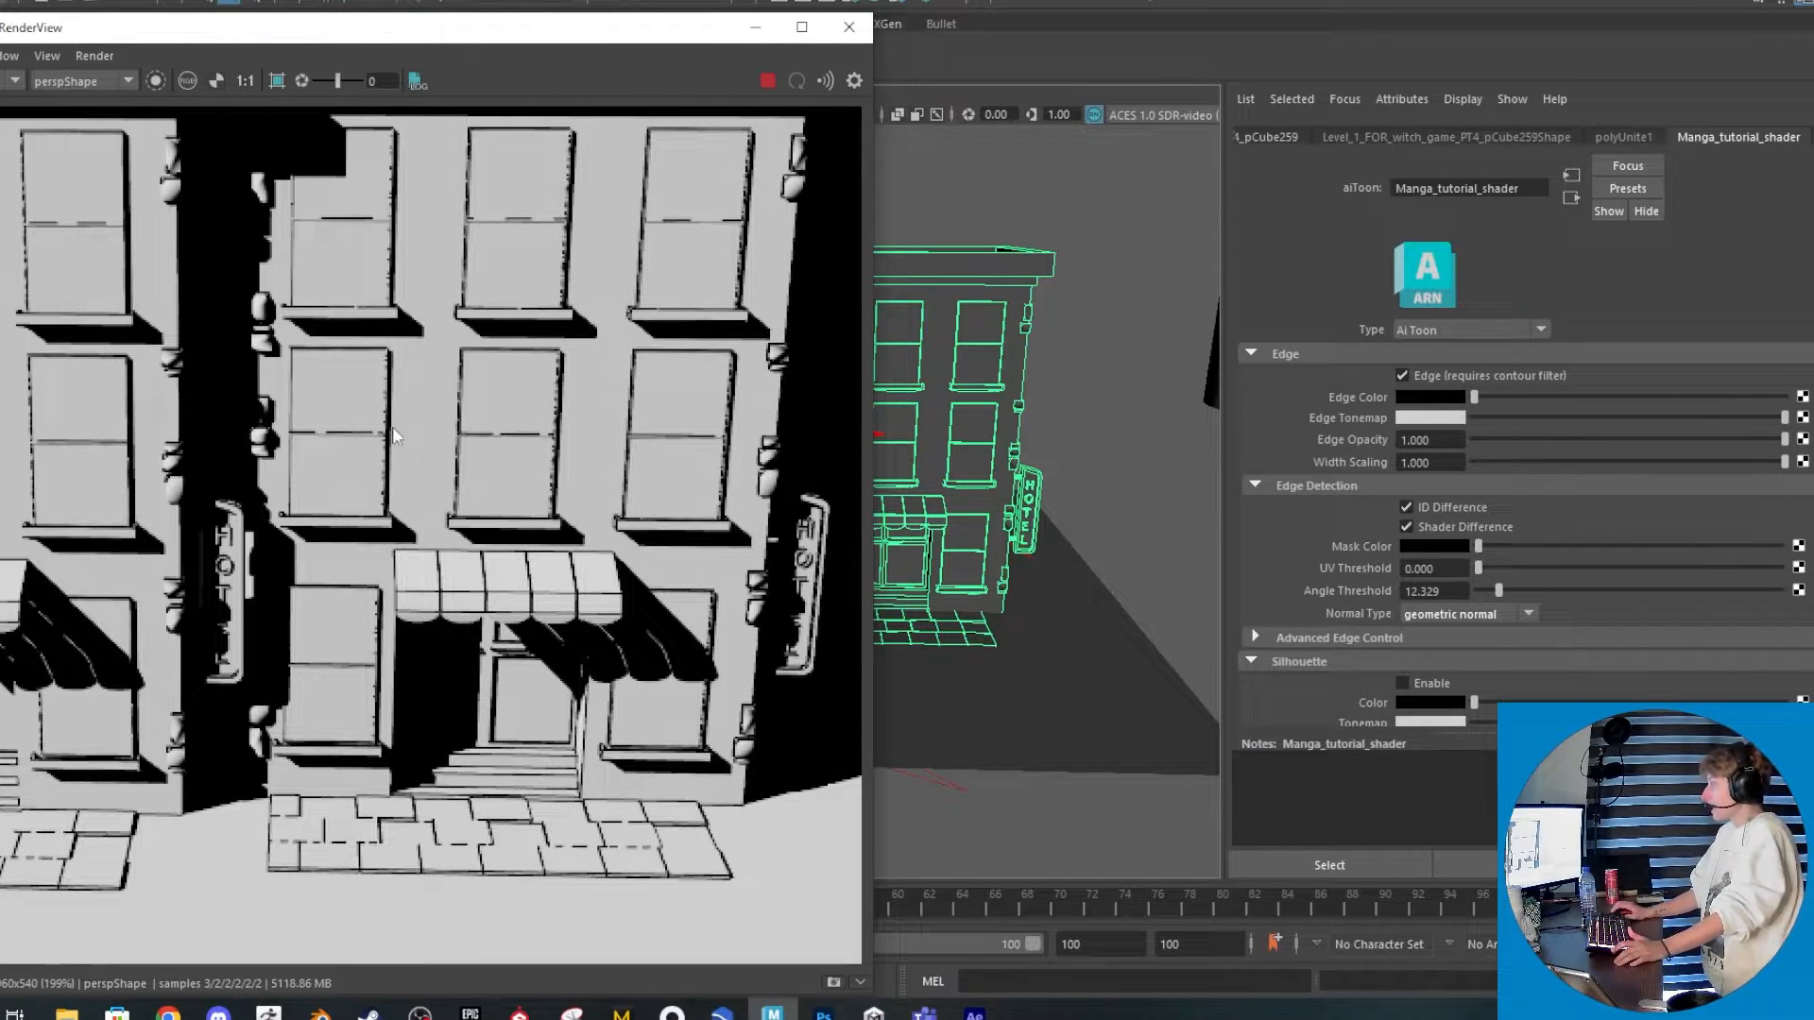
{"action": "middle_click_drag", "start_coordinate": [531, 711], "coordinate": [626, 712], "text": "alt"}
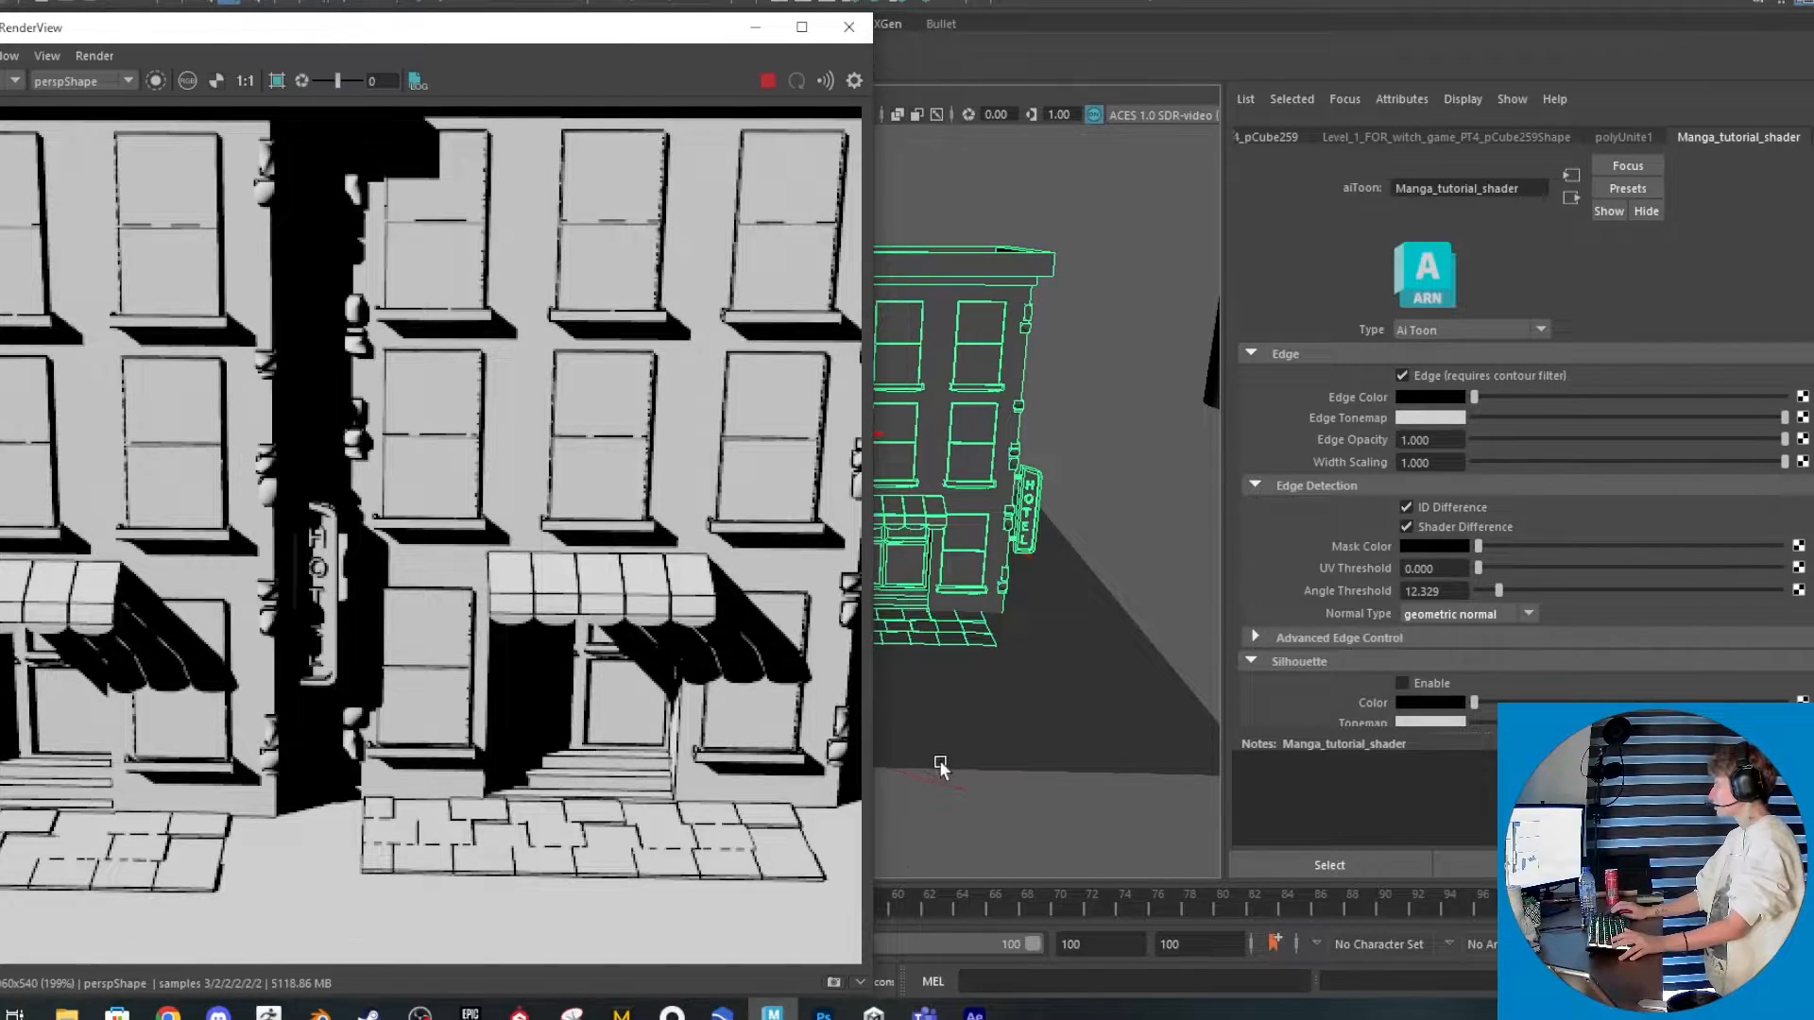
Switch to Photoshop, examine the falling figure and the hatched alley panels on the Manga-is renders-test1.png page, and return to Maya
{"action": "left_click", "coordinate": [823, 1013]}
{"action": "left_click", "coordinate": [601, 7]}
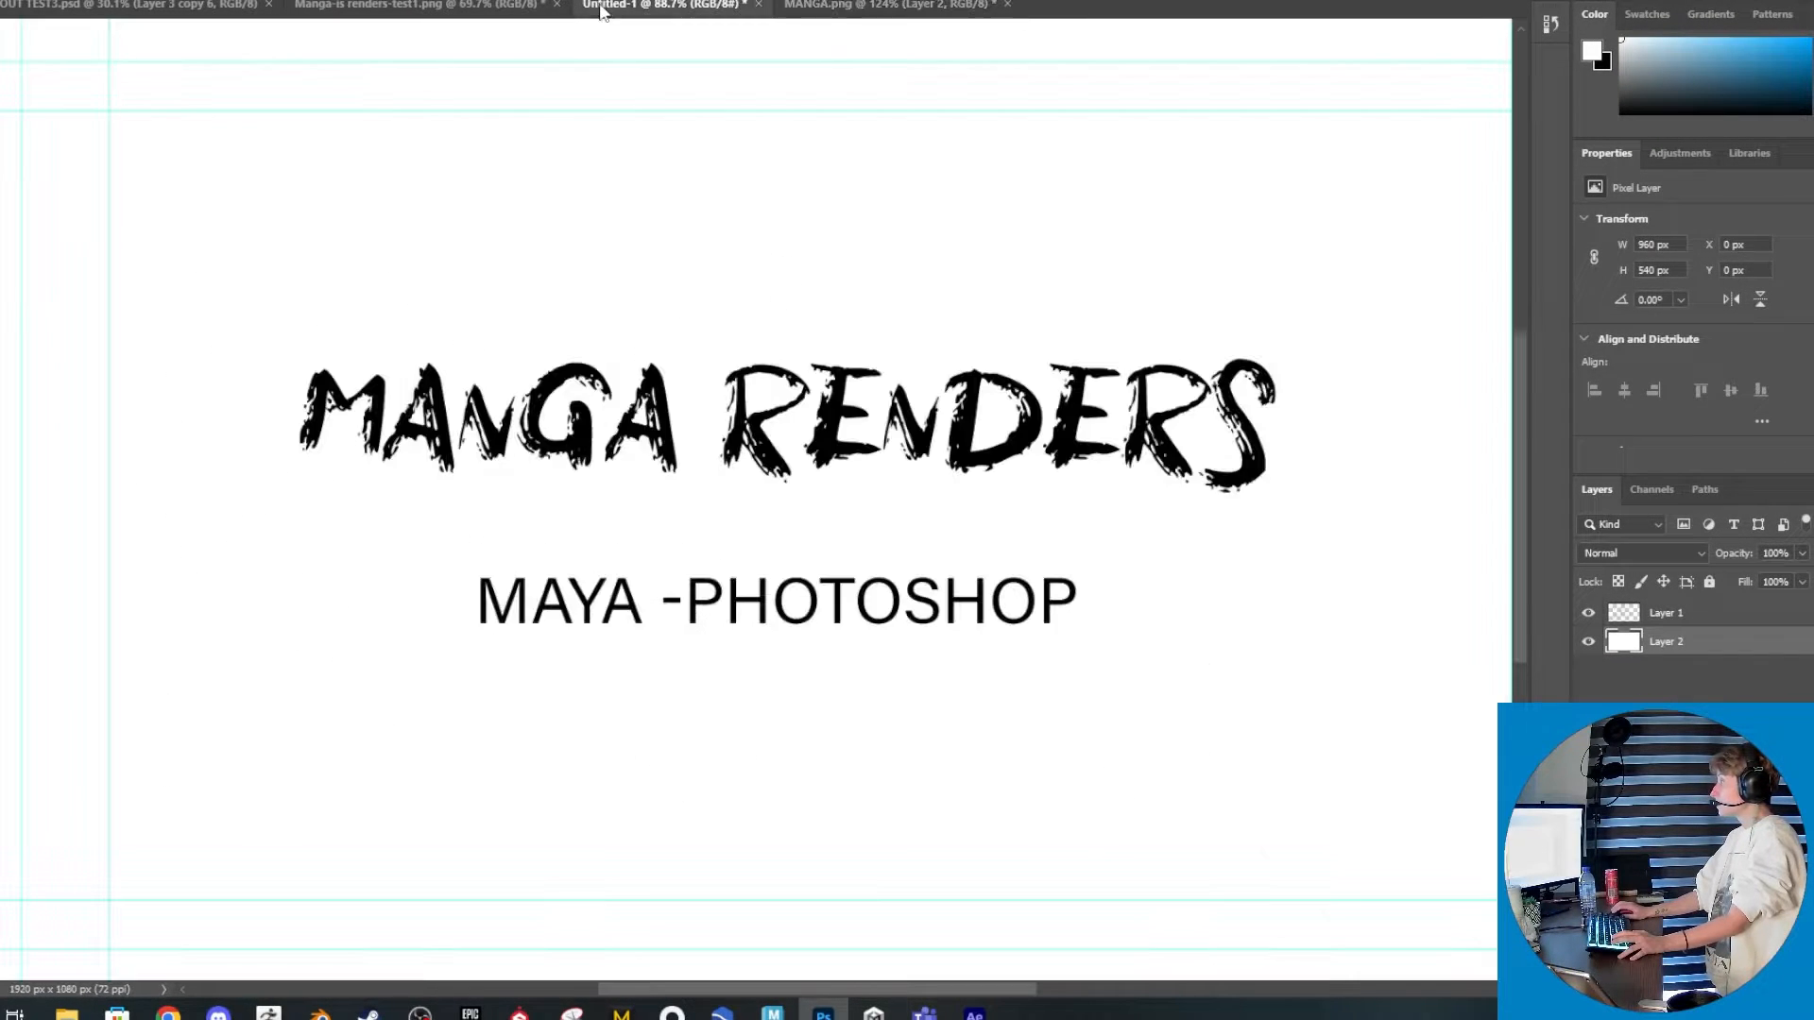
{"action": "left_click", "coordinate": [515, 10]}
{"action": "scroll", "coordinate": [784, 700], "scroll_direction": "down", "scroll_amount": 5}
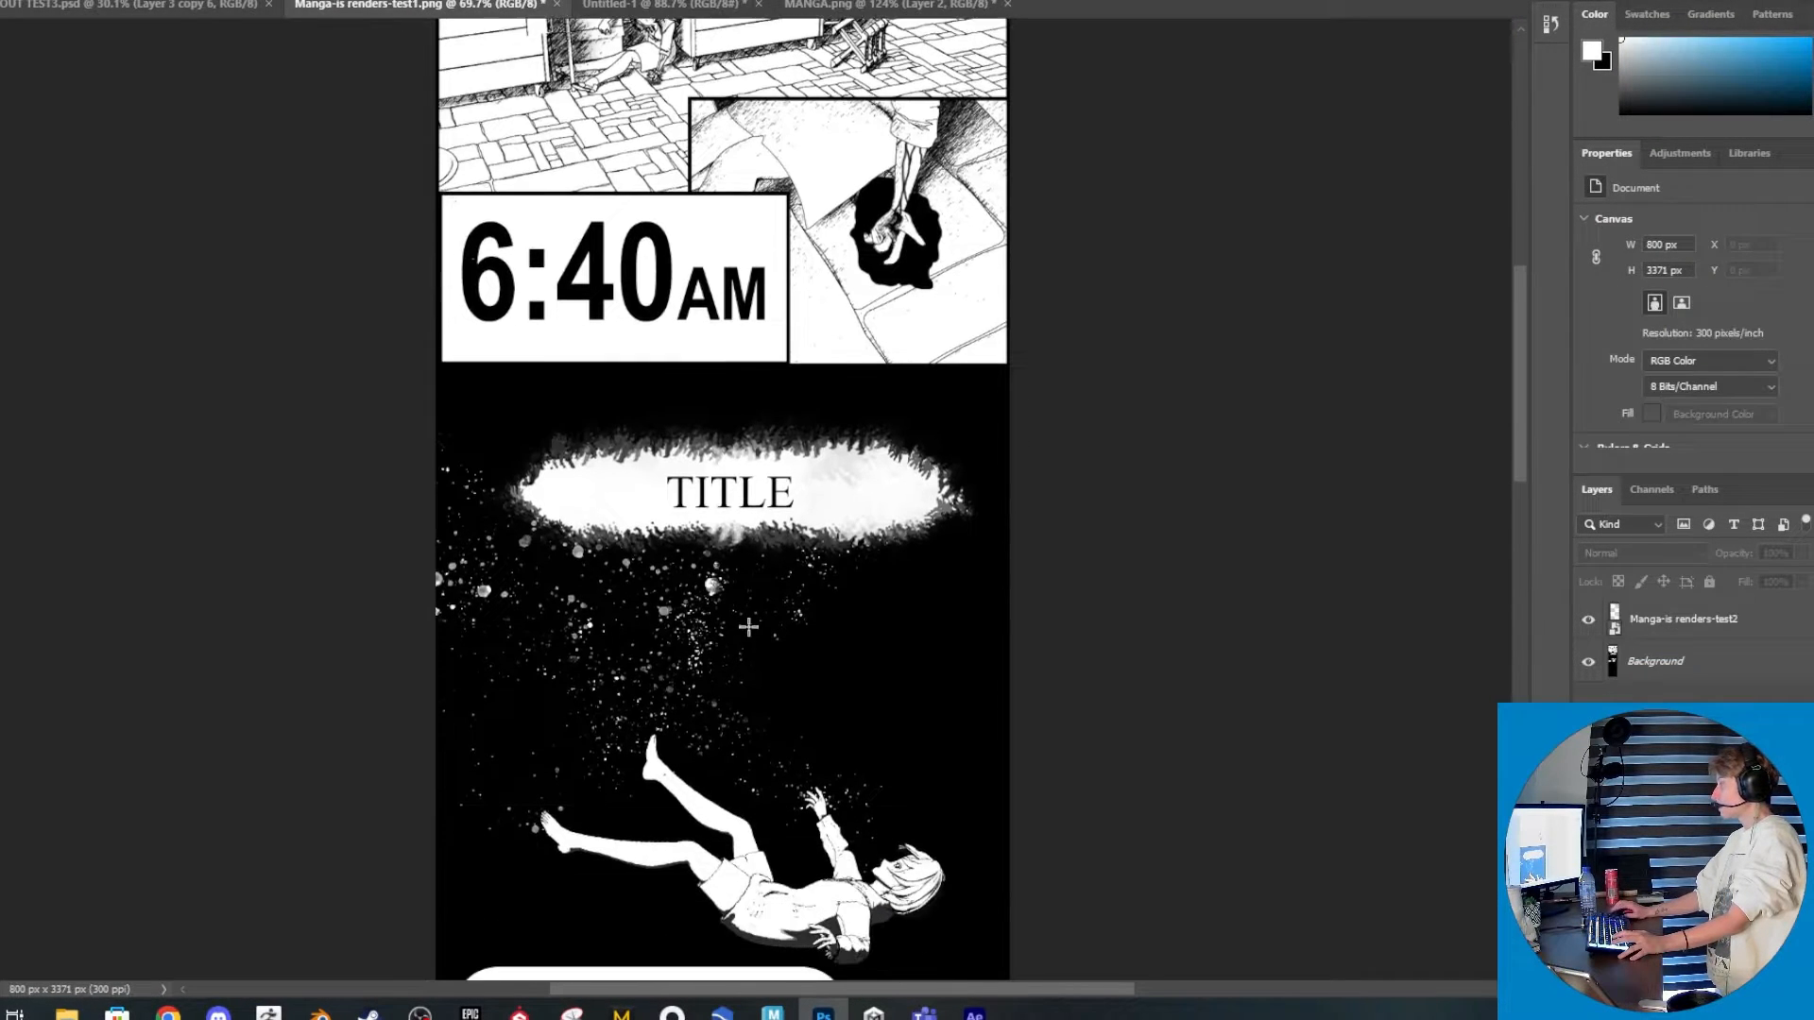
{"action": "scroll", "coordinate": [783, 703], "scroll_direction": "up", "scroll_amount": 14, "text": "alt"}
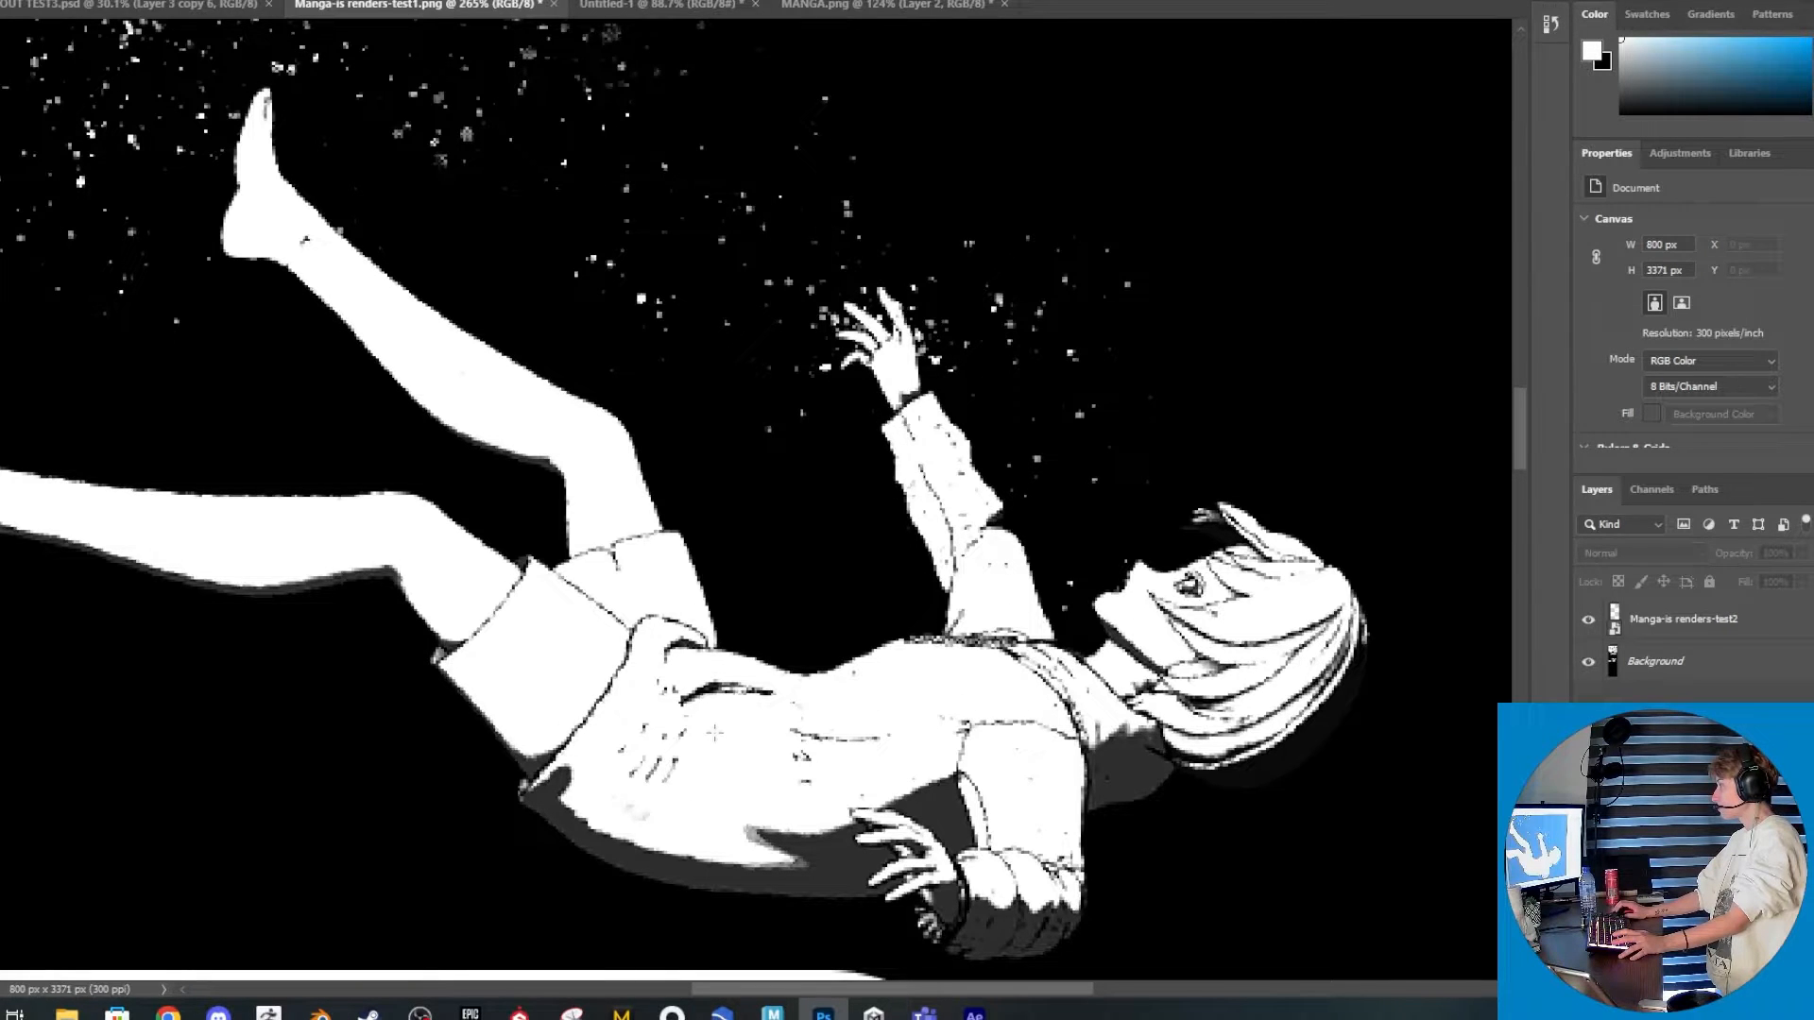
{"action": "scroll", "coordinate": [715, 733], "scroll_direction": "down", "scroll_amount": 11, "text": "alt"}
{"action": "scroll", "coordinate": [715, 733], "scroll_direction": "up", "scroll_amount": 10}
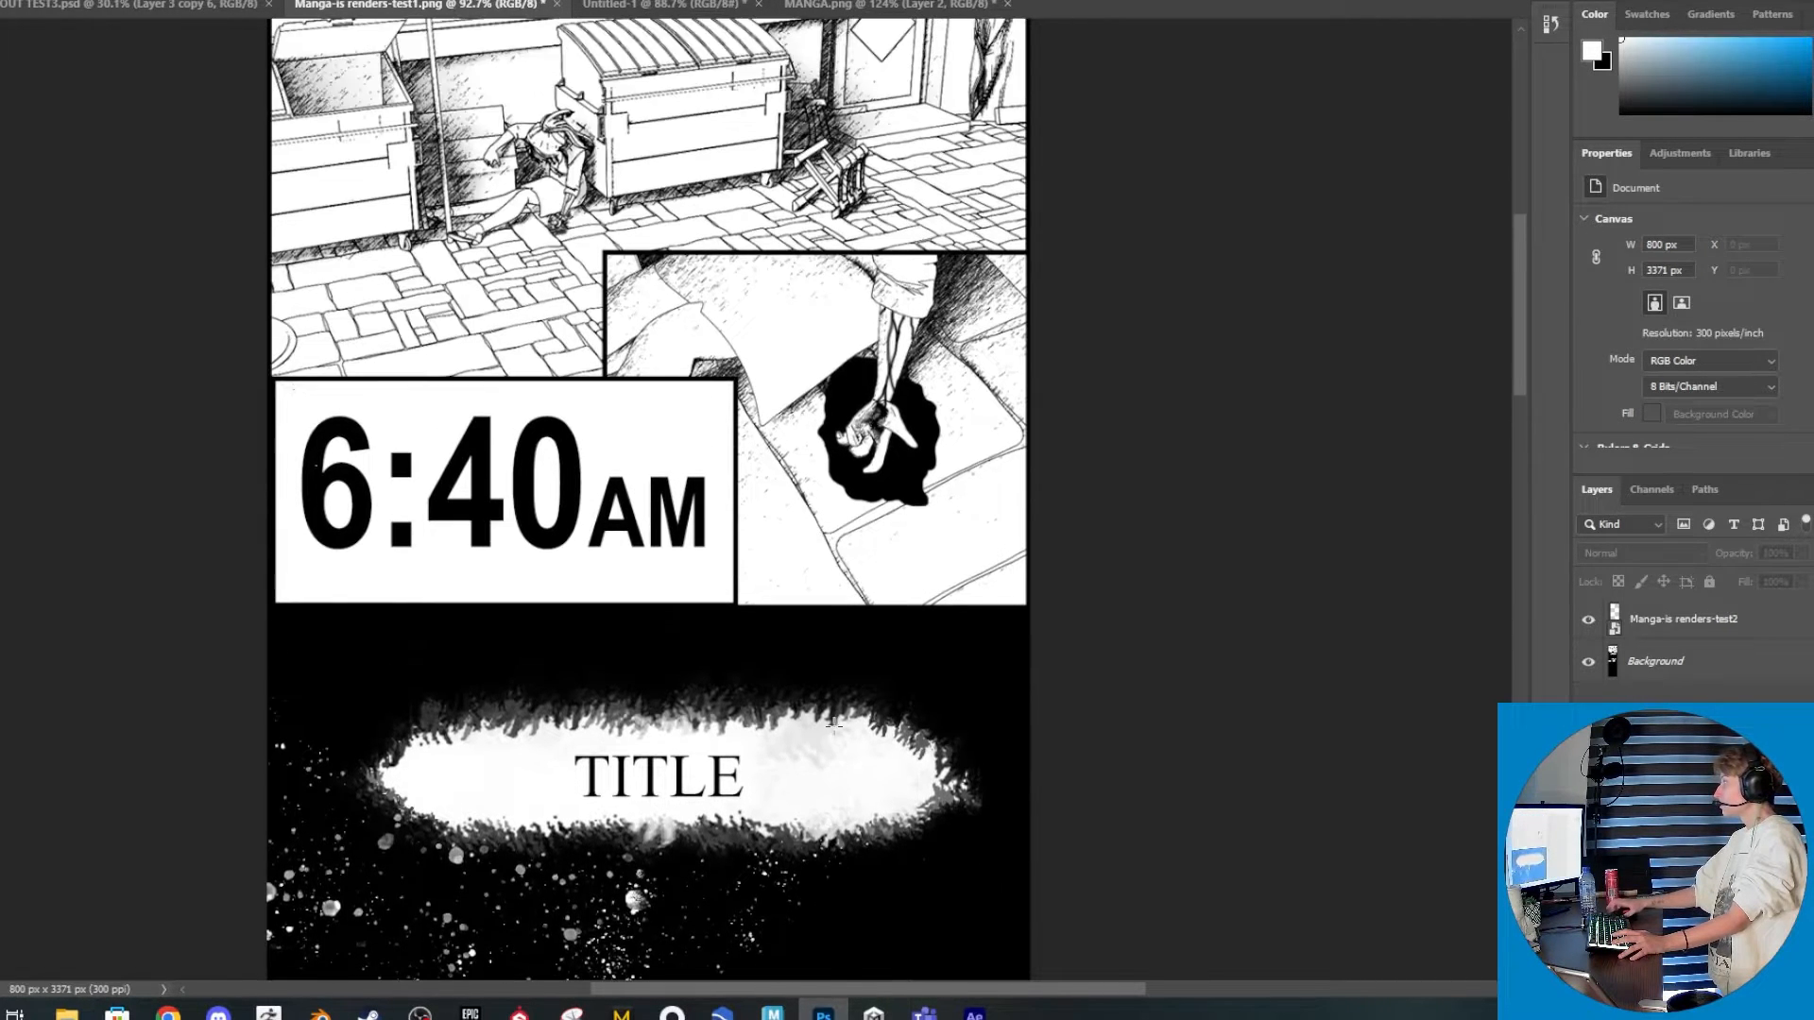
{"action": "scroll", "coordinate": [590, 426], "scroll_direction": "up", "scroll_amount": 7, "text": "alt"}
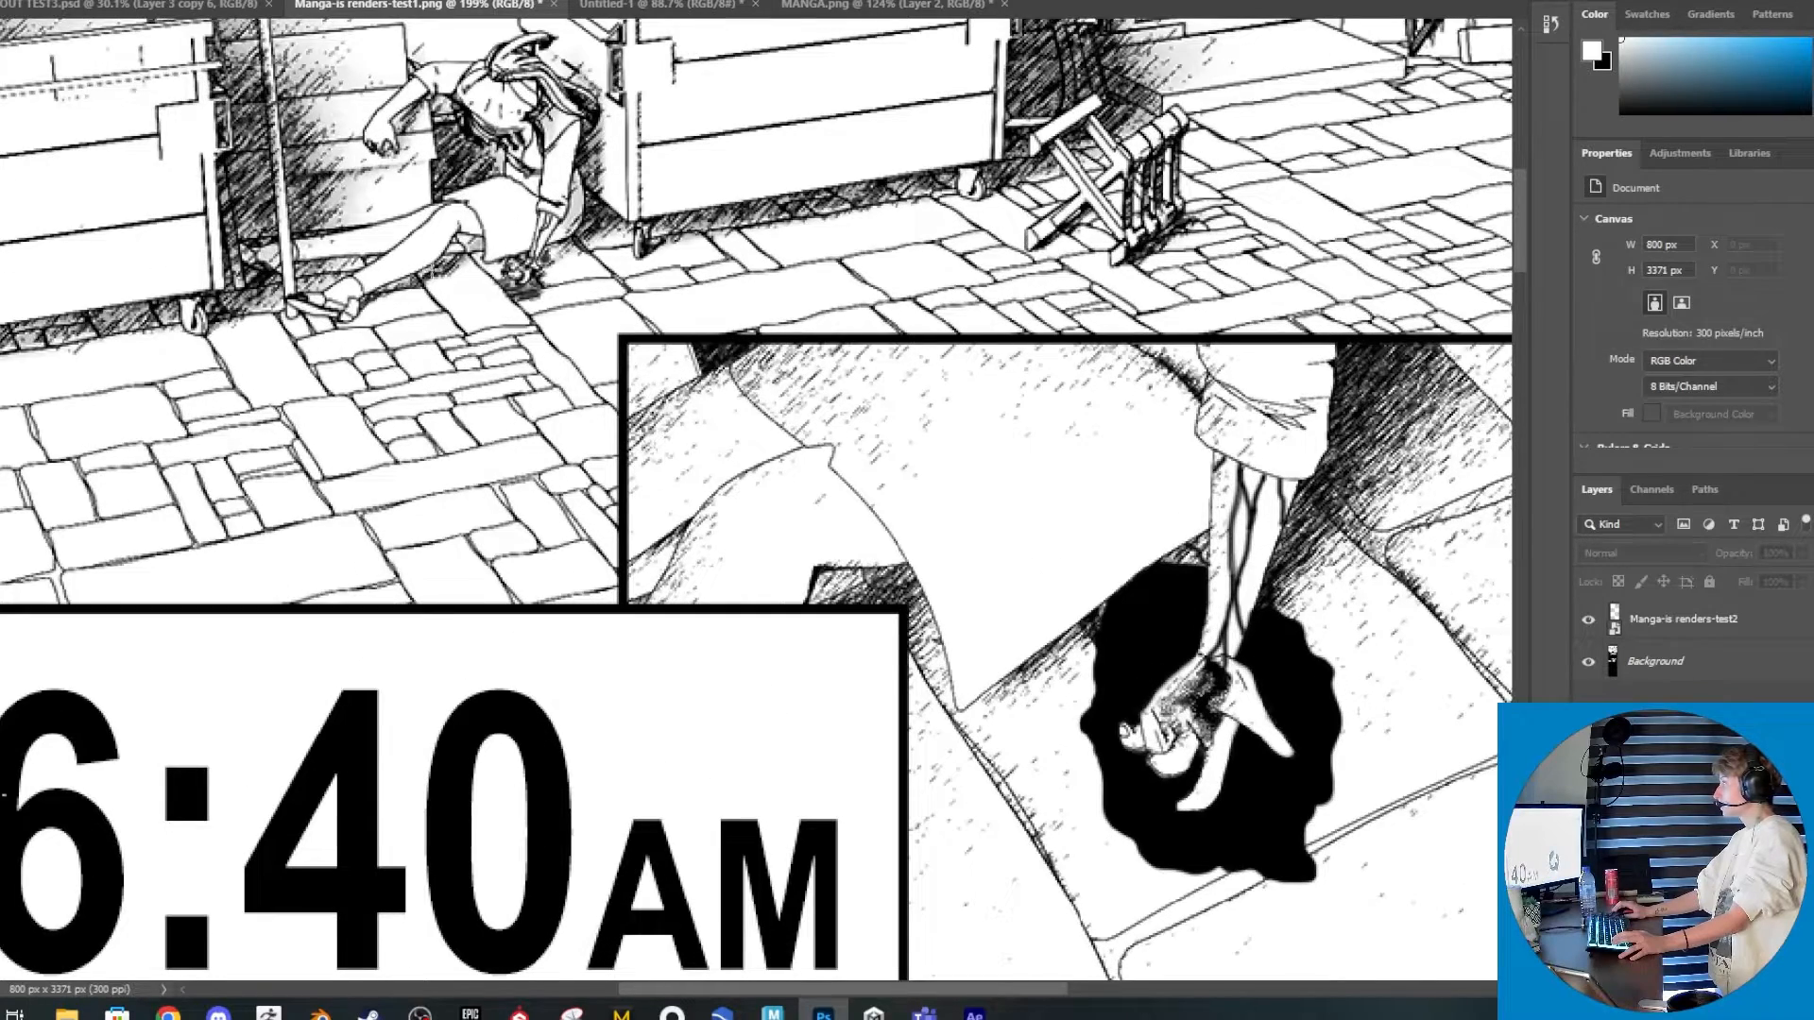
{"action": "scroll", "coordinate": [1228, 401], "scroll_direction": "up", "scroll_amount": 2, "text": "alt"}
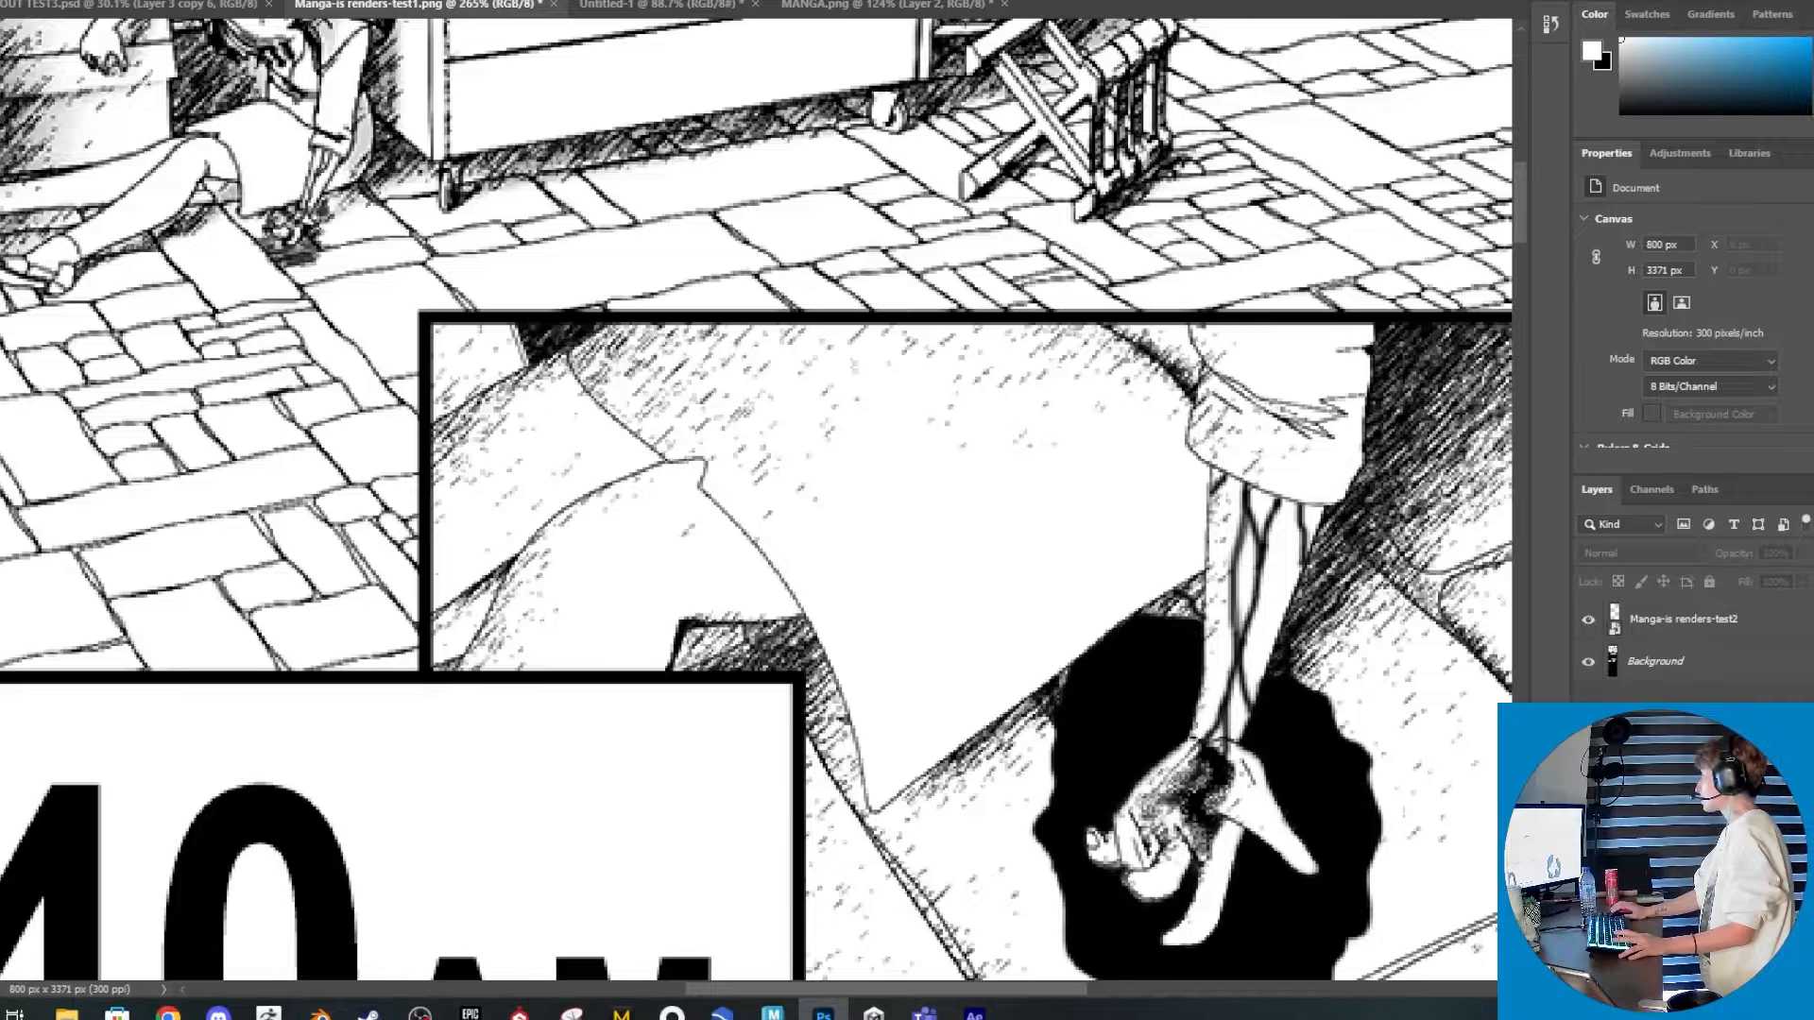
{"action": "key", "text": "alt+Tab"}
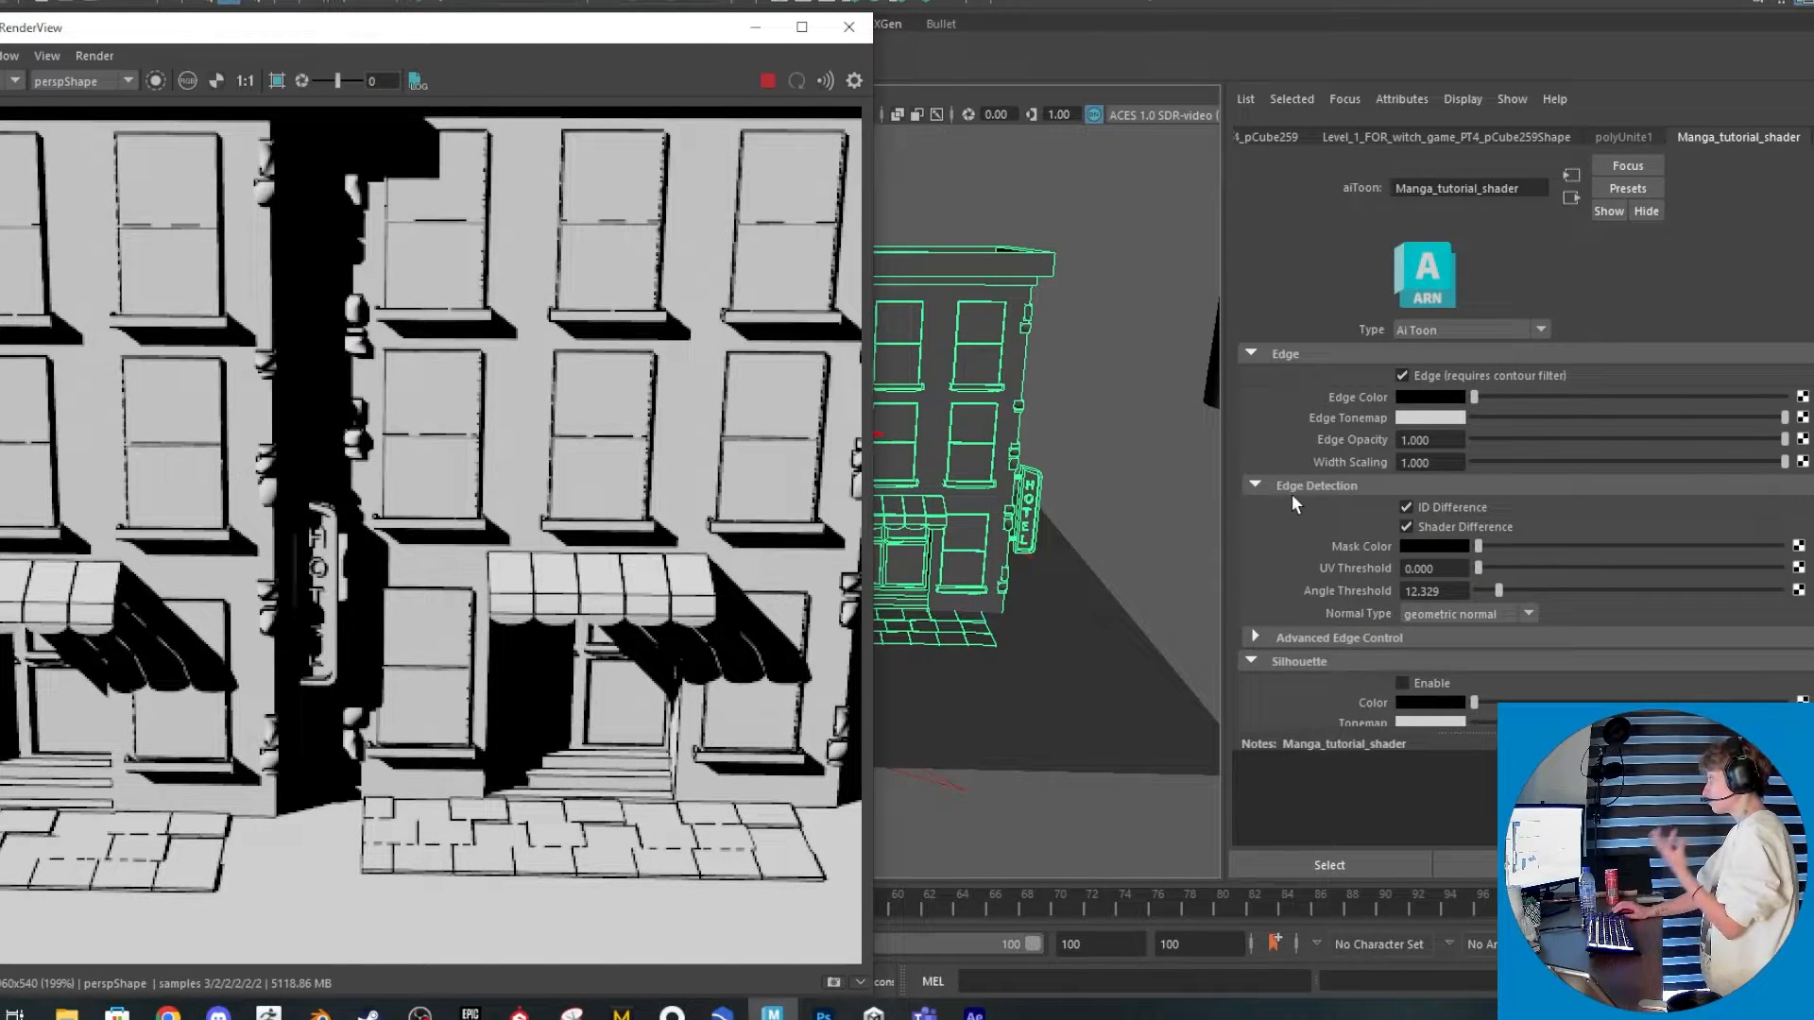
Set the toon shader's Angle Threshold to 4.932 and inspect the outlines around the entrances and paving
{"action": "left_click_drag", "start_coordinate": [1481, 594], "coordinate": [1487, 603]}
{"action": "scroll", "coordinate": [689, 784], "scroll_direction": "up", "scroll_amount": 3}
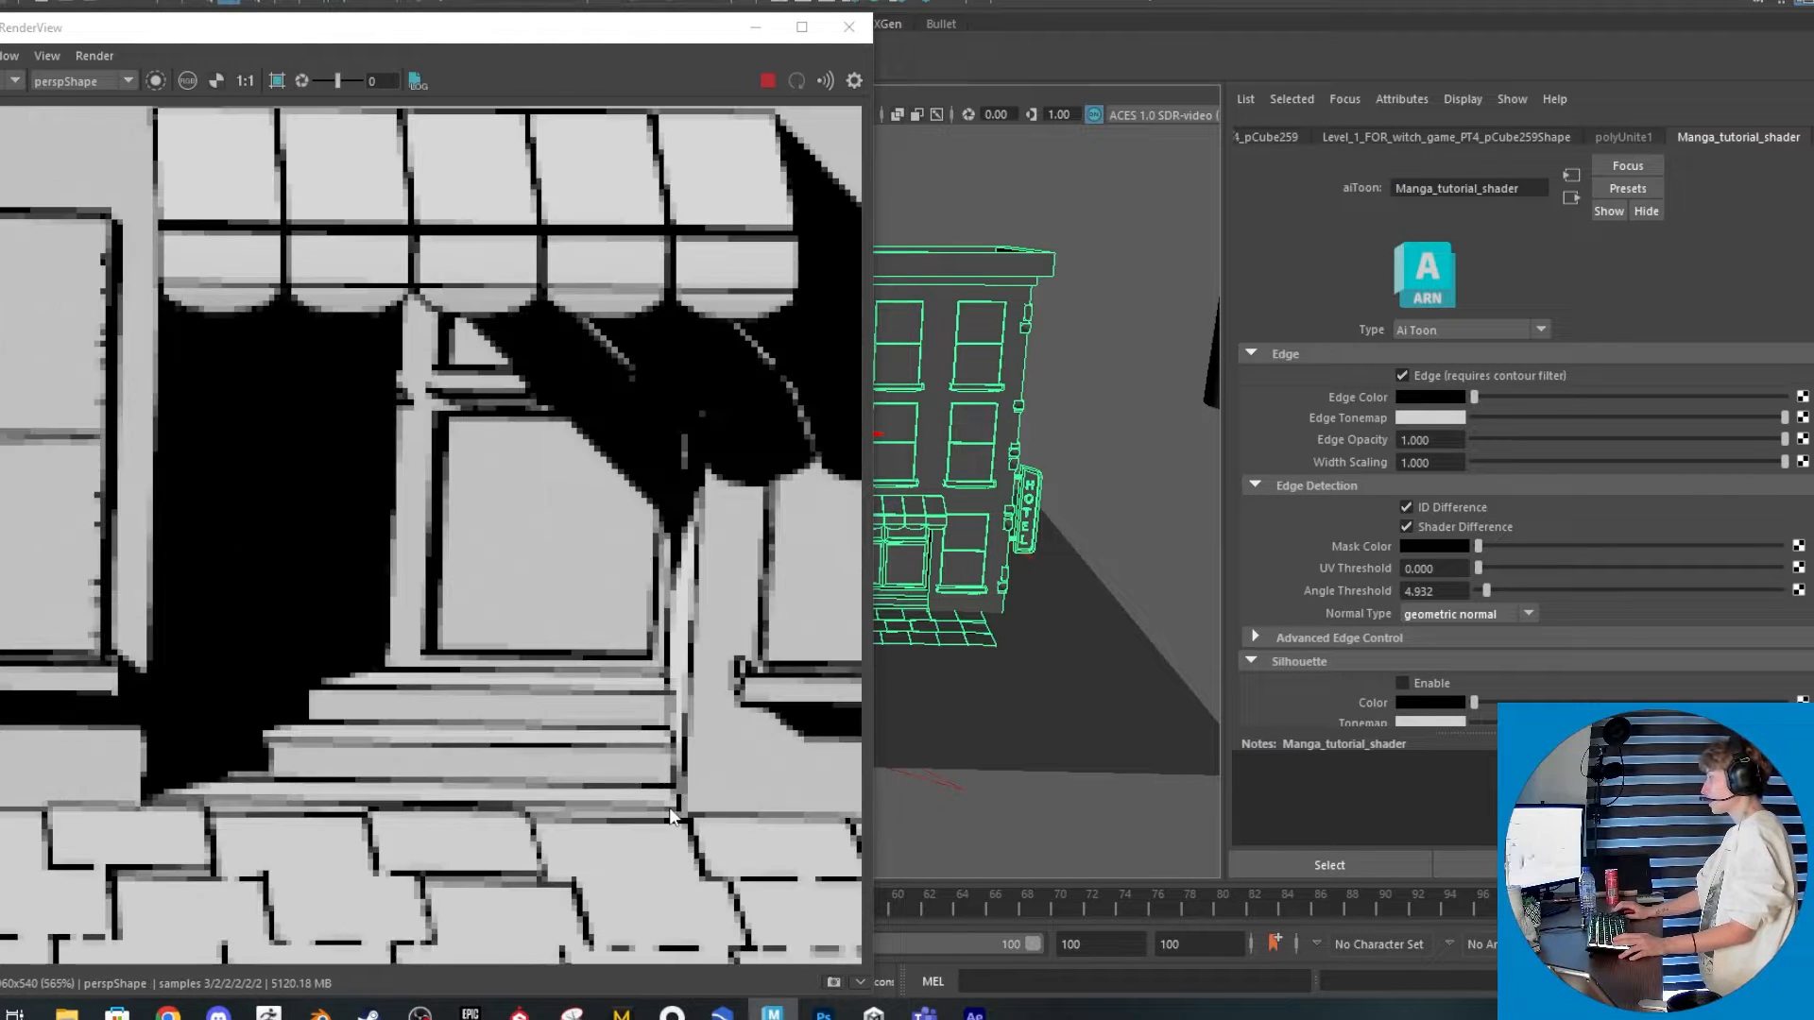
{"action": "scroll", "coordinate": [516, 814], "scroll_direction": "down", "scroll_amount": 2}
{"action": "middle_click_drag", "start_coordinate": [516, 815], "coordinate": [766, 639]}
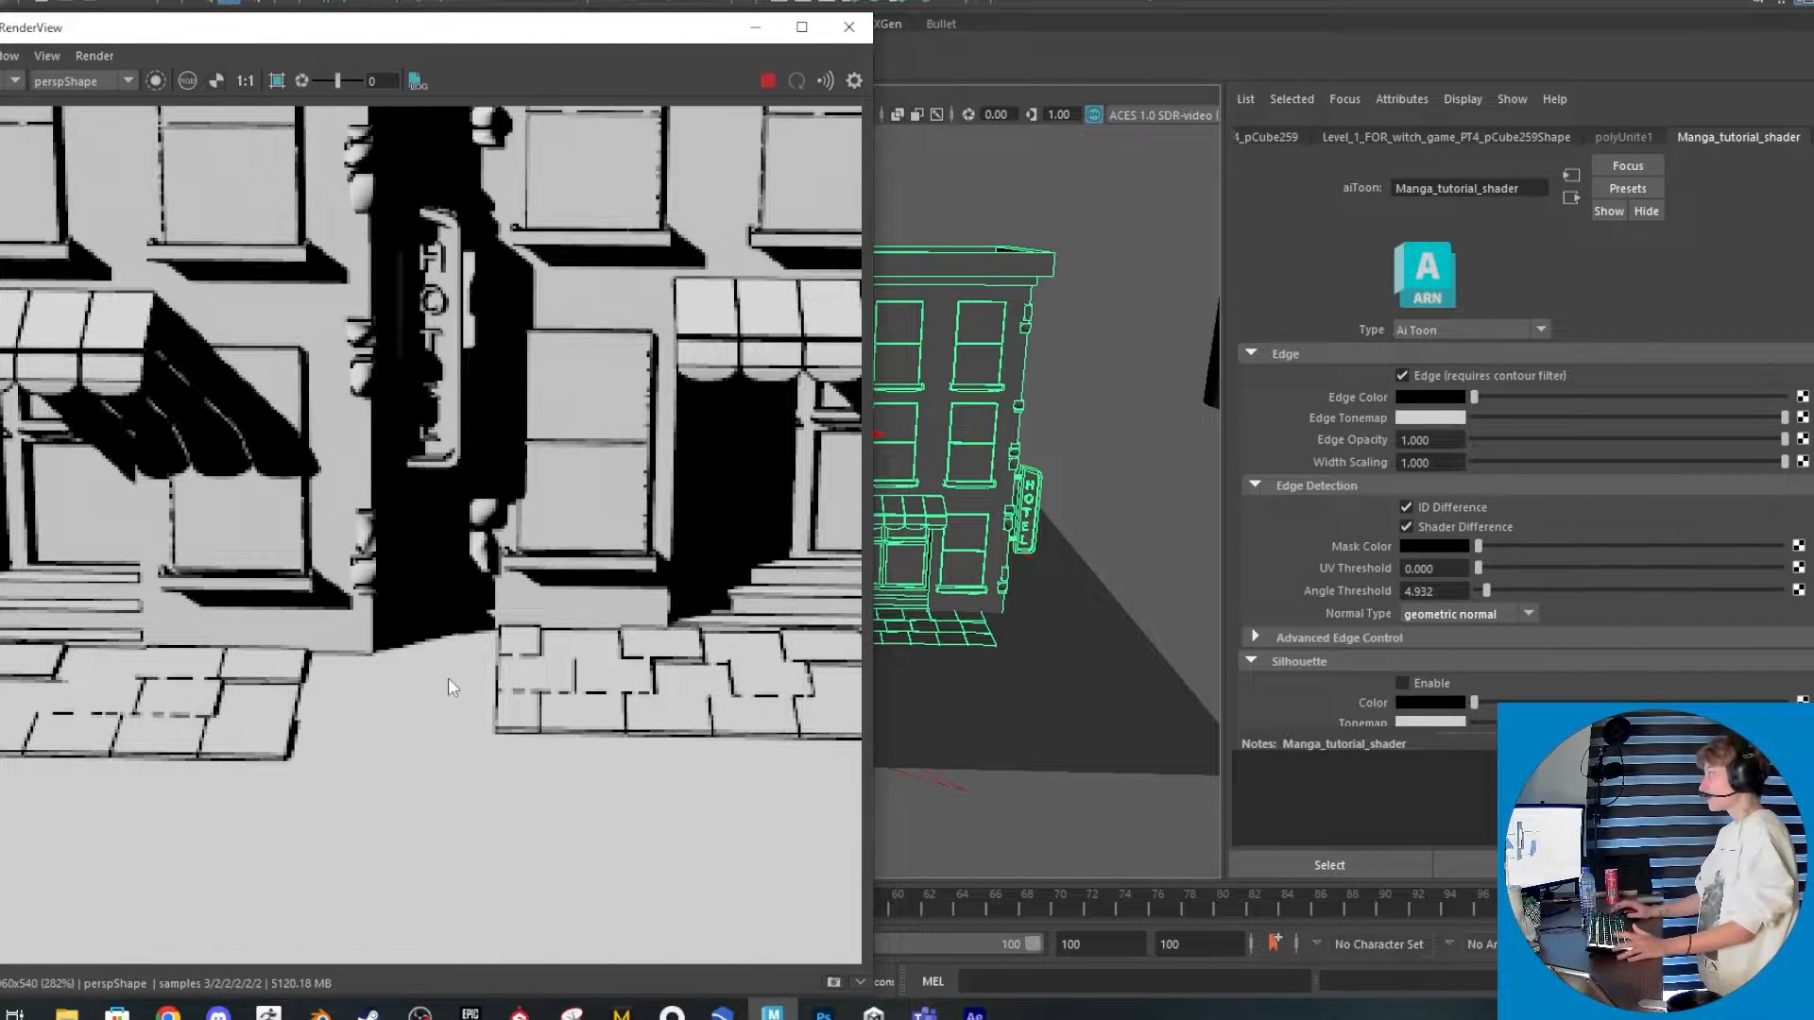
Enlarge the RenderView to examine both hotel entrances, restore it, and refresh the render with the ground plane selected
{"action": "left_click", "coordinate": [802, 27]}
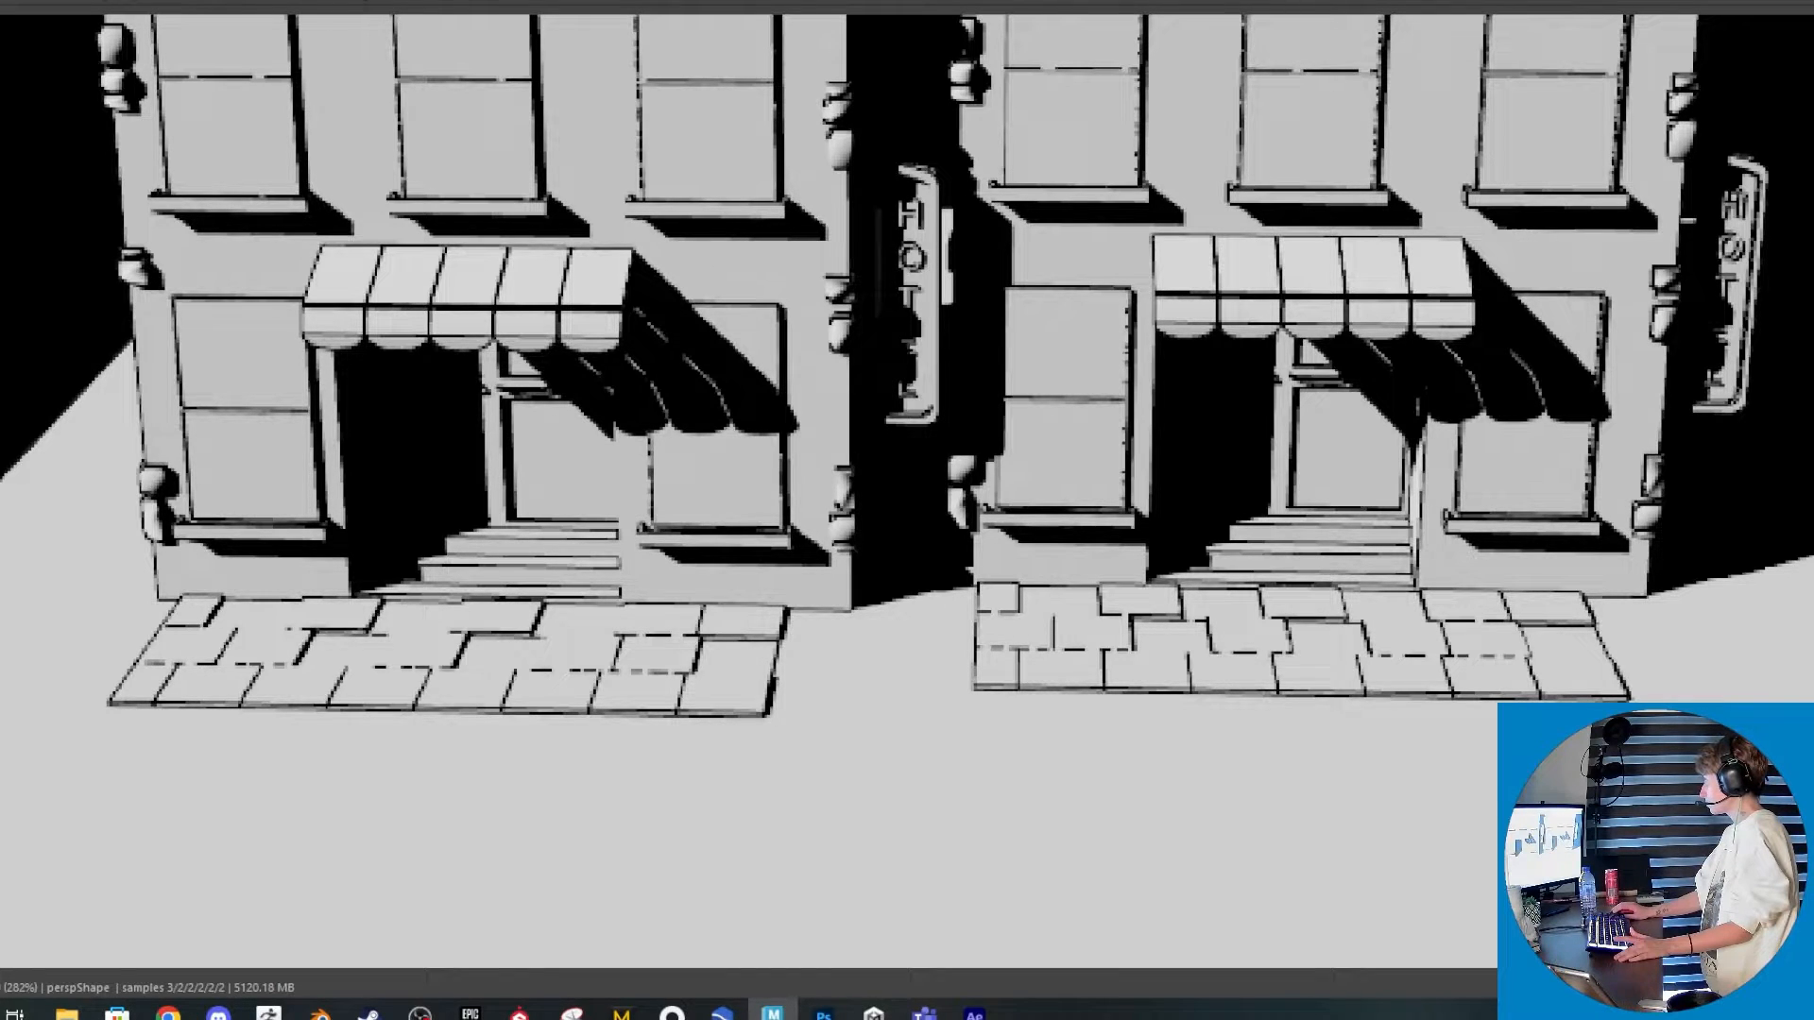
{"action": "left_click_drag", "start_coordinate": [1125, 5], "coordinate": [829, 3]}
{"action": "left_click", "coordinate": [1198, 839]}
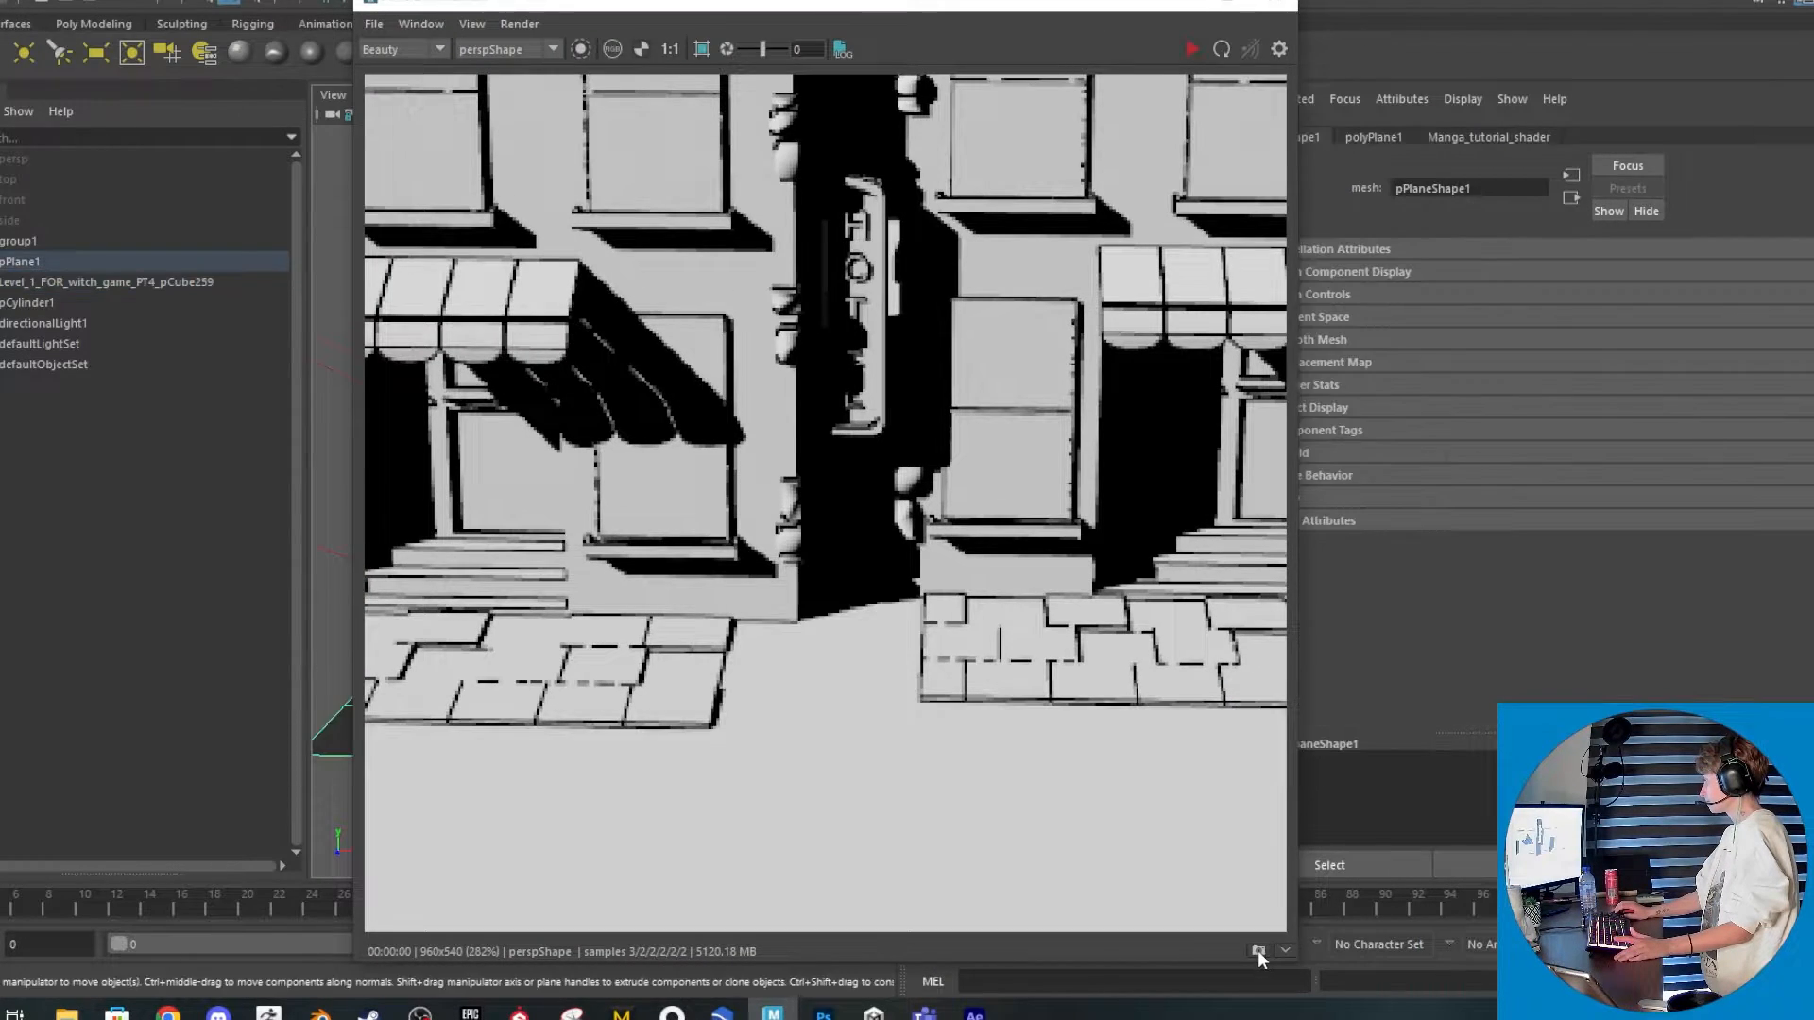
{"action": "left_click", "coordinate": [1193, 48]}
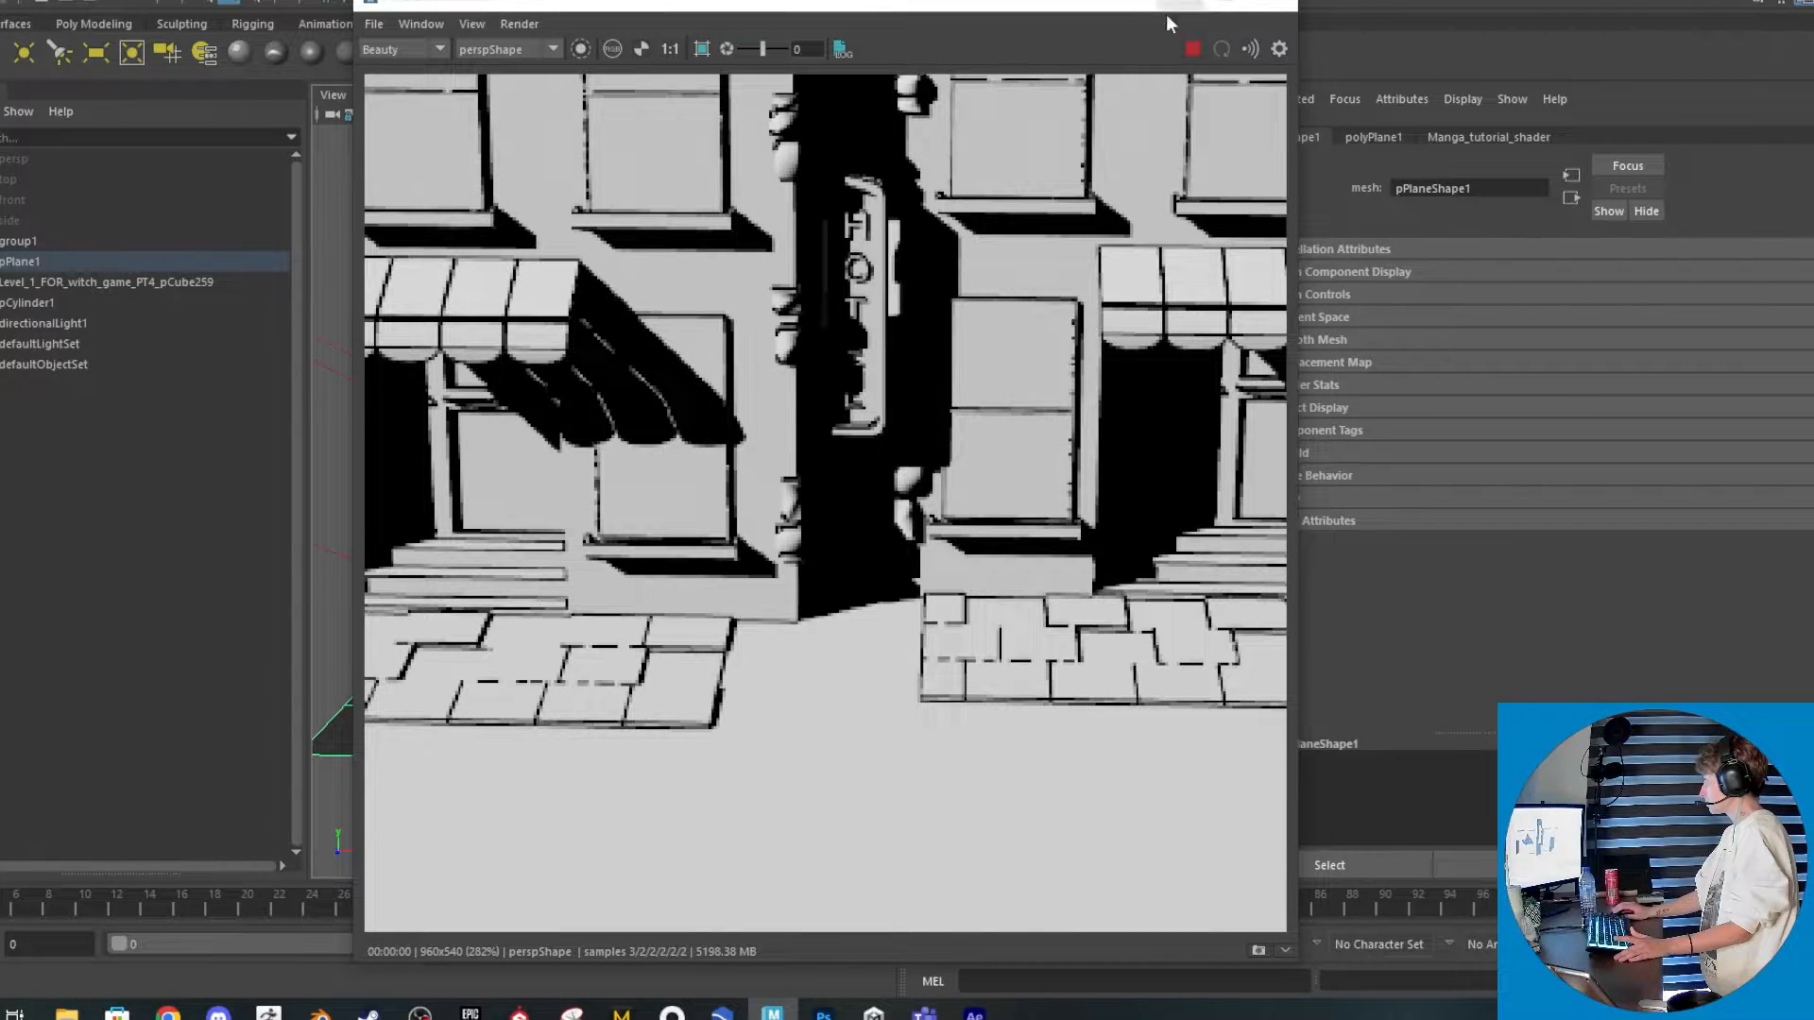
{"action": "left_click", "coordinate": [1192, 48]}
Render again, show the stored snapshots in the RenderView, display Snapshot_03 and clear the window from the viewport
{"action": "left_click", "coordinate": [1272, 3]}
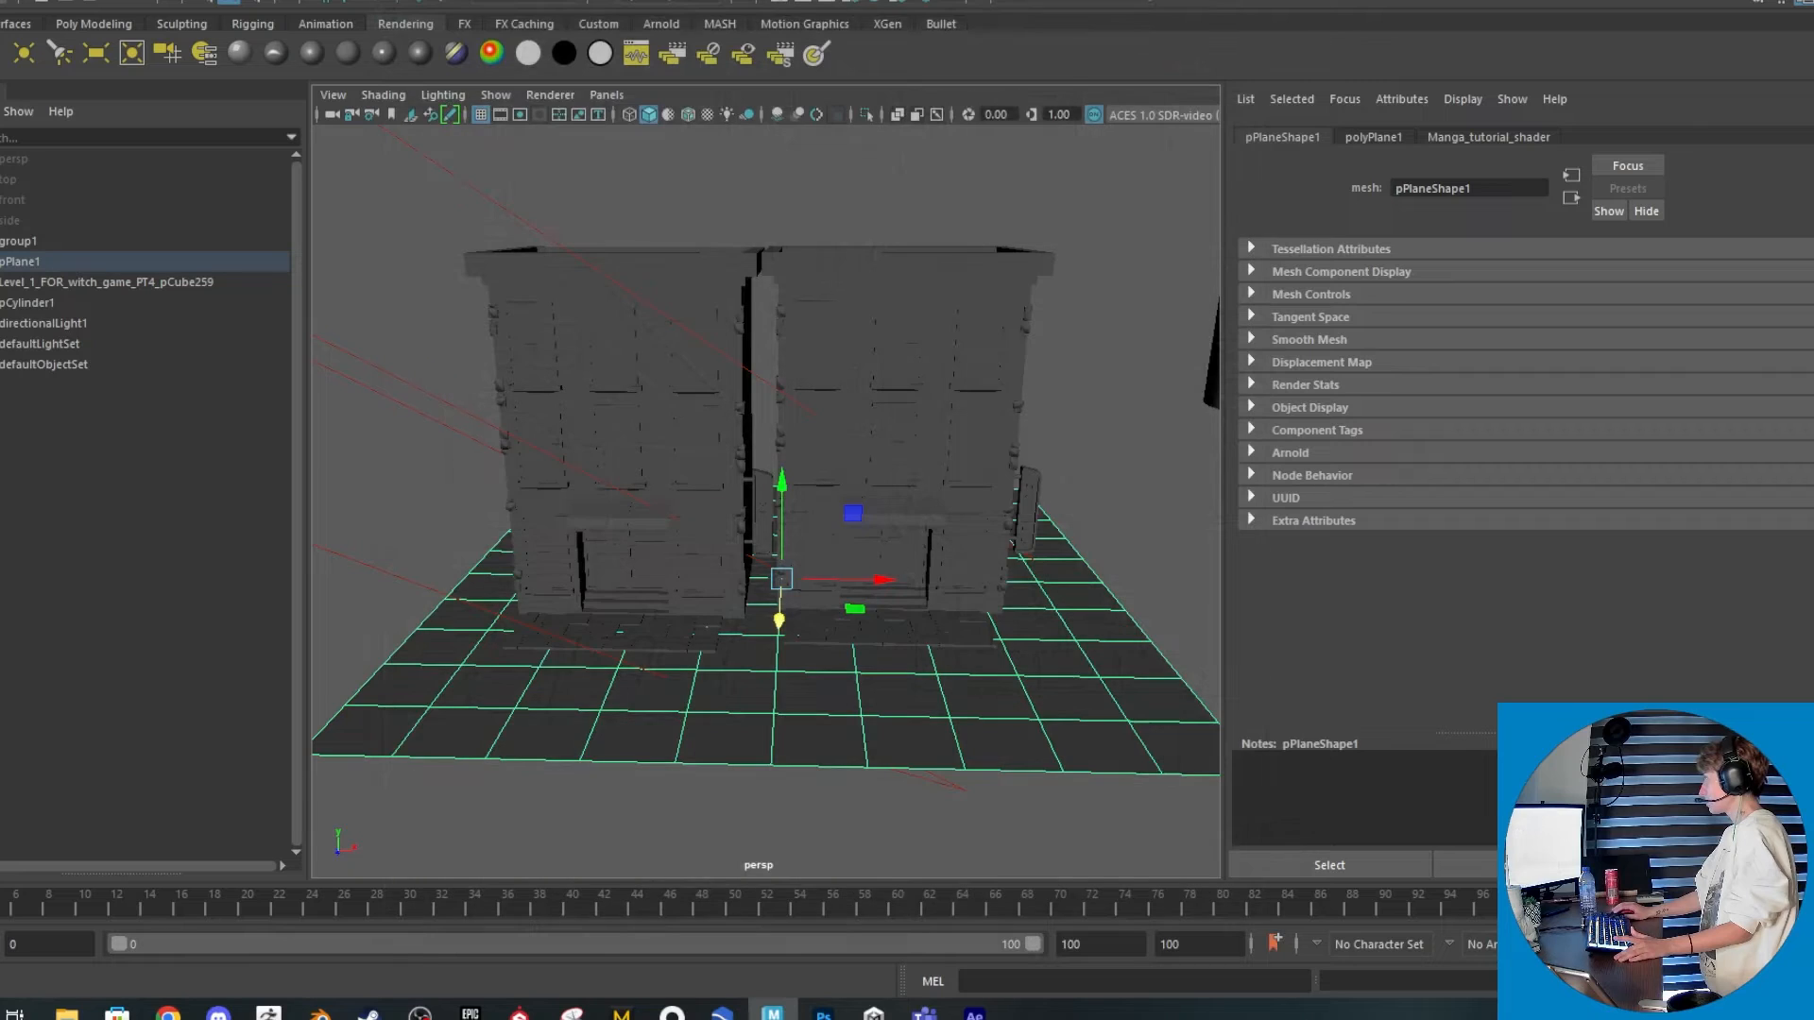
{"action": "left_click", "coordinate": [867, 2]}
{"action": "left_click", "coordinate": [909, 24]}
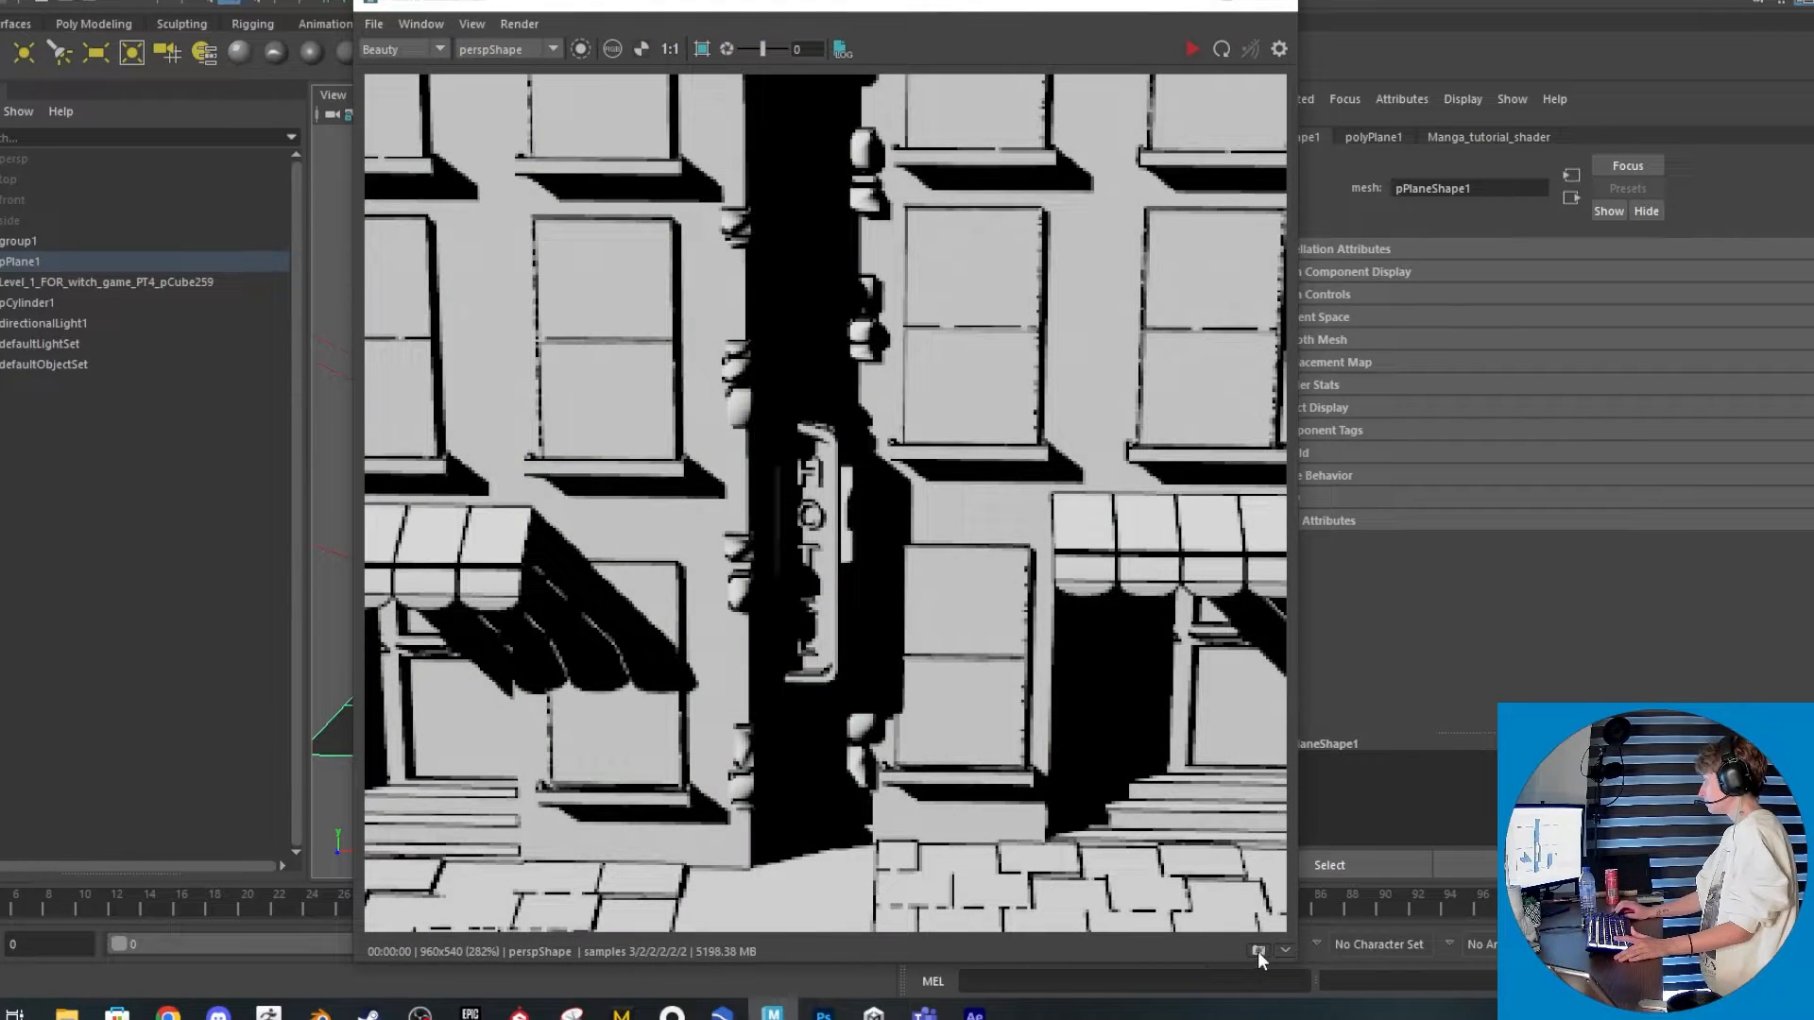
{"action": "left_click", "coordinate": [1190, 49]}
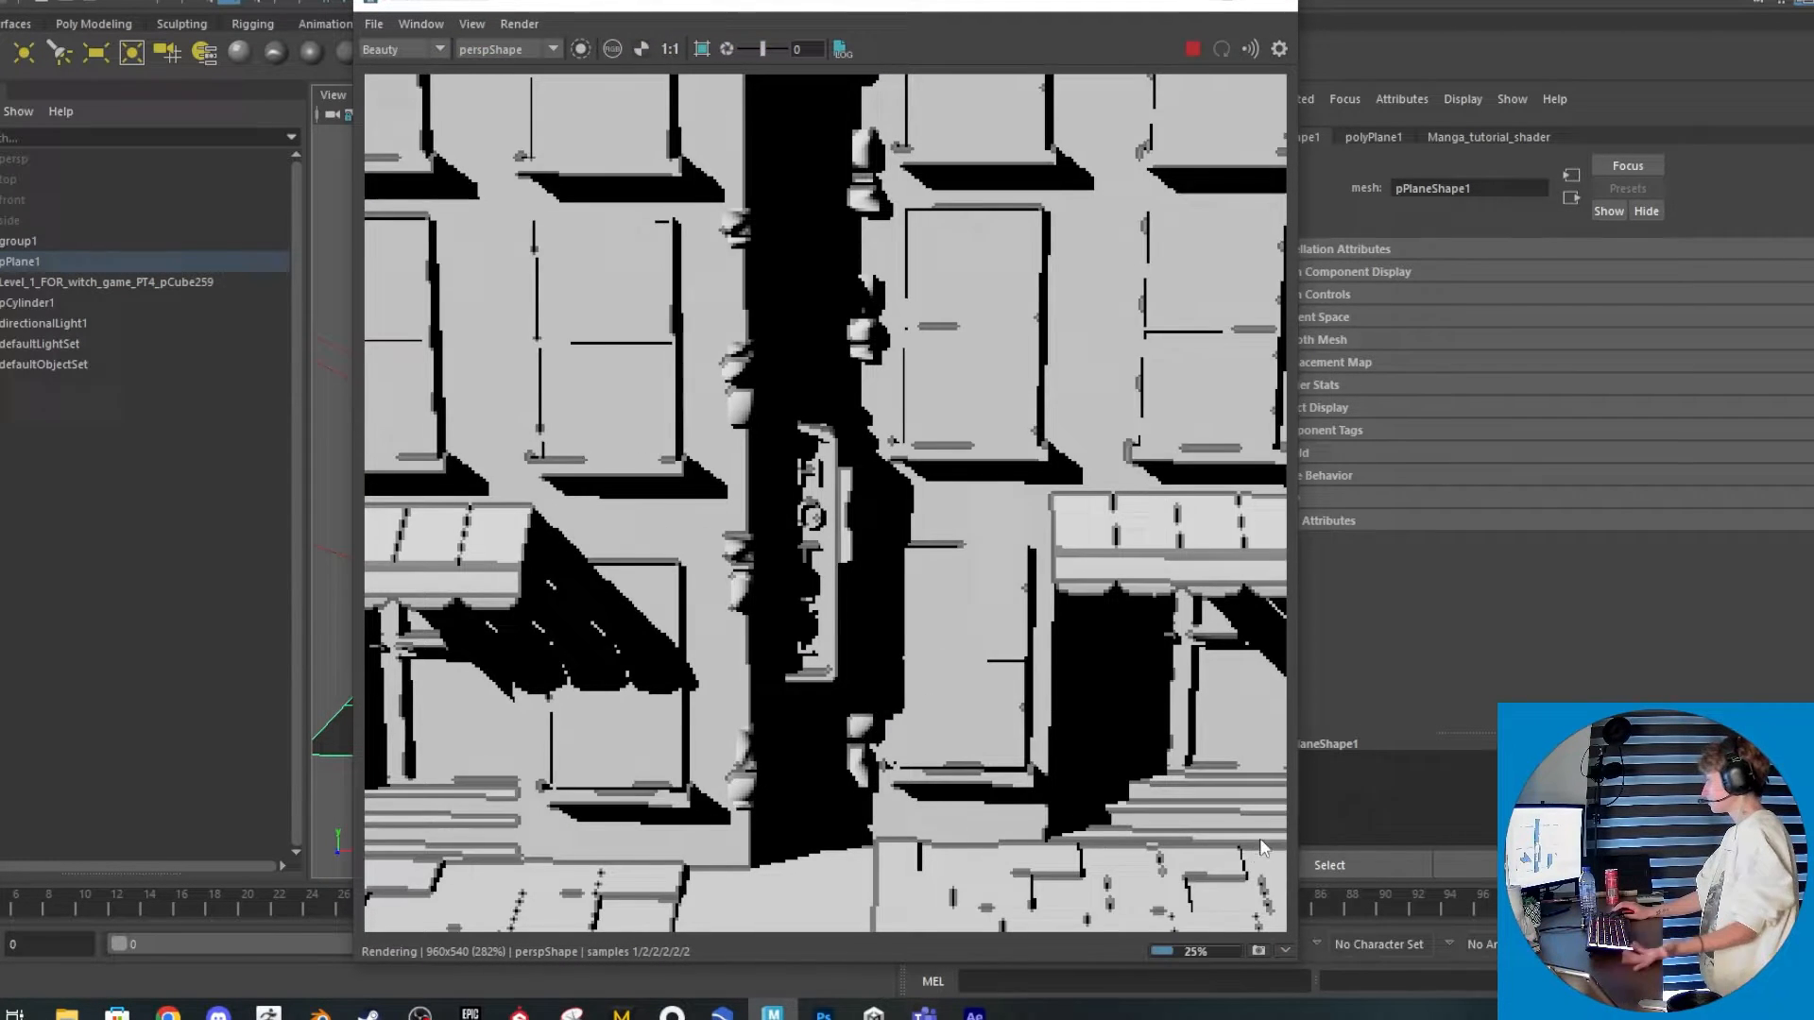
{"action": "left_click", "coordinate": [1283, 951]}
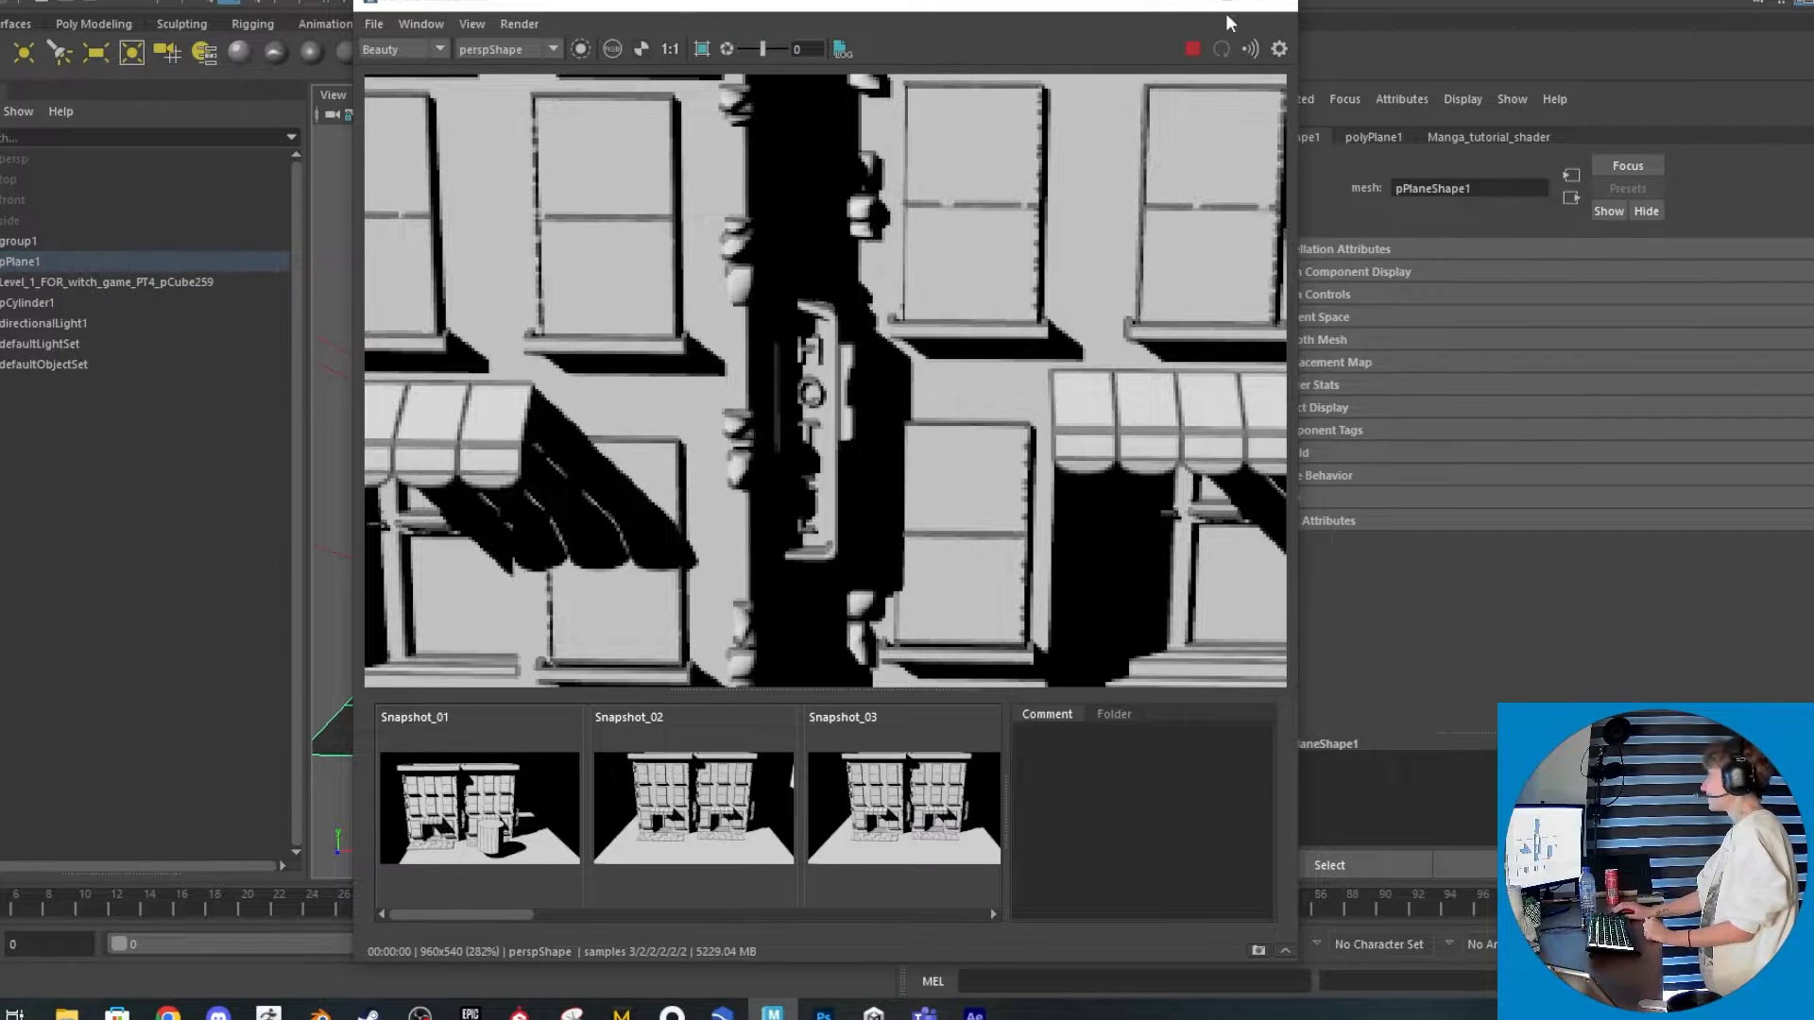
{"action": "left_click", "coordinate": [1192, 49]}
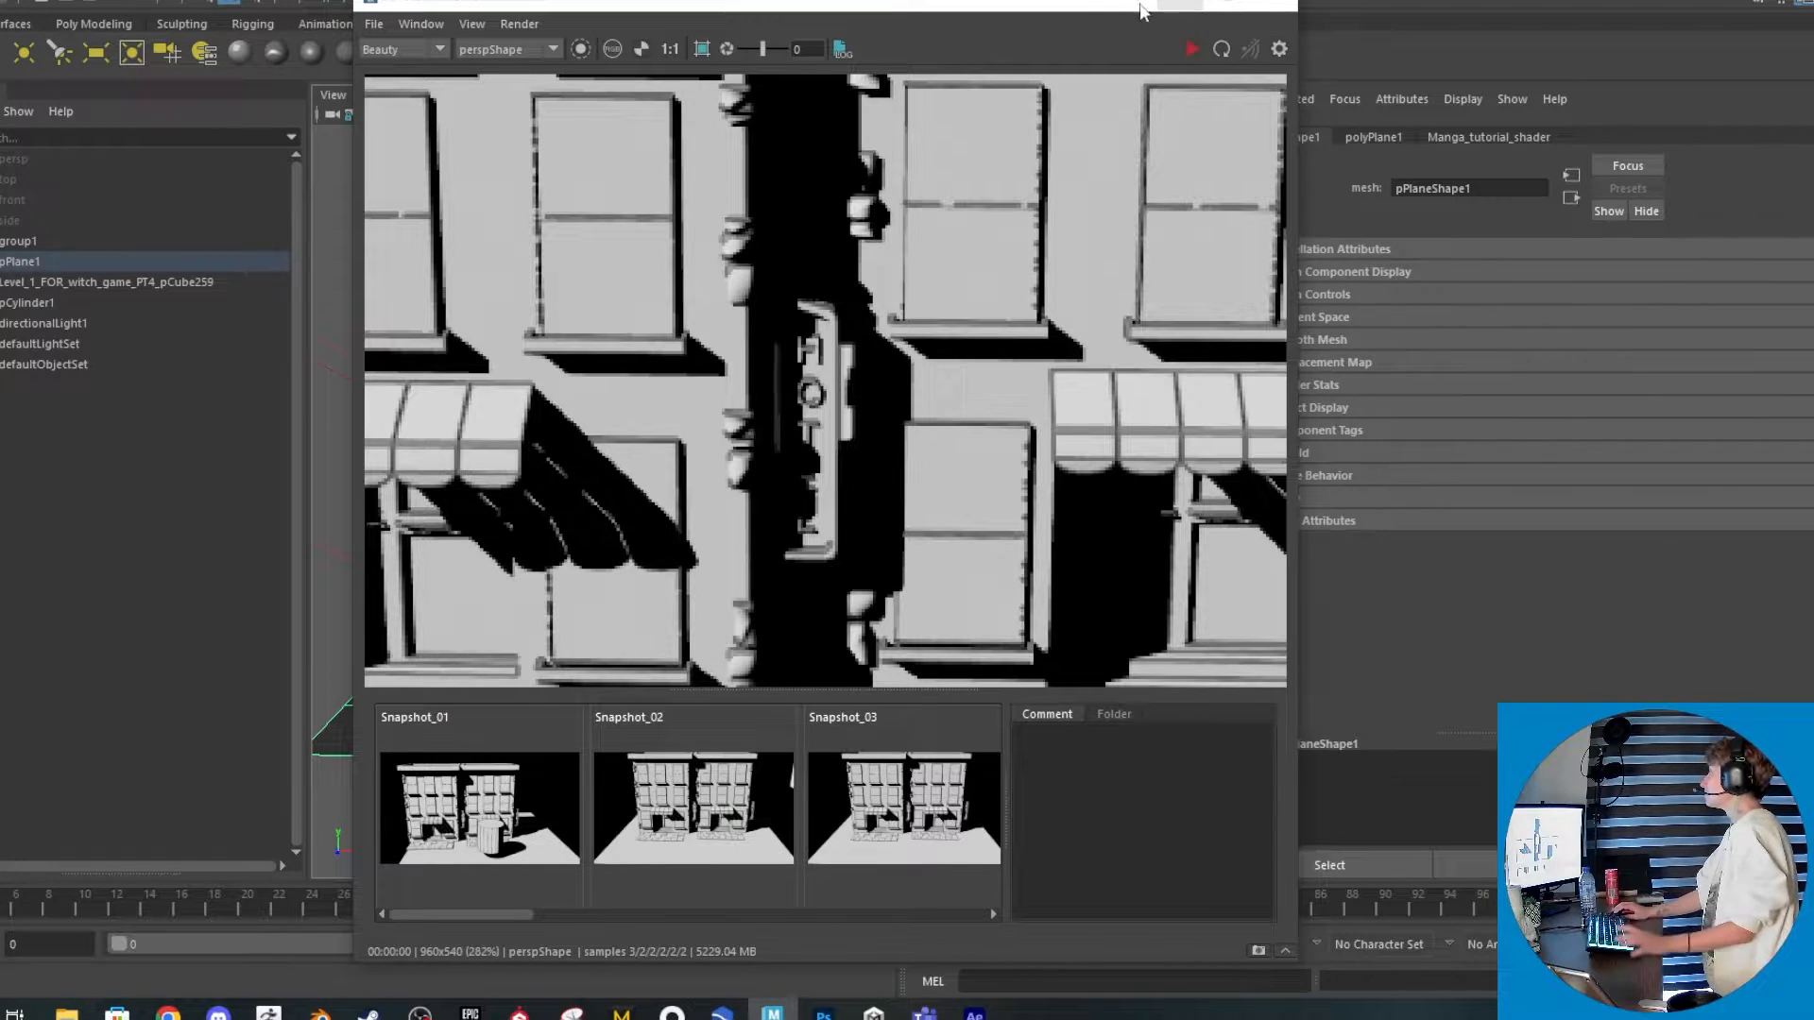
{"action": "left_click", "coordinate": [964, 820]}
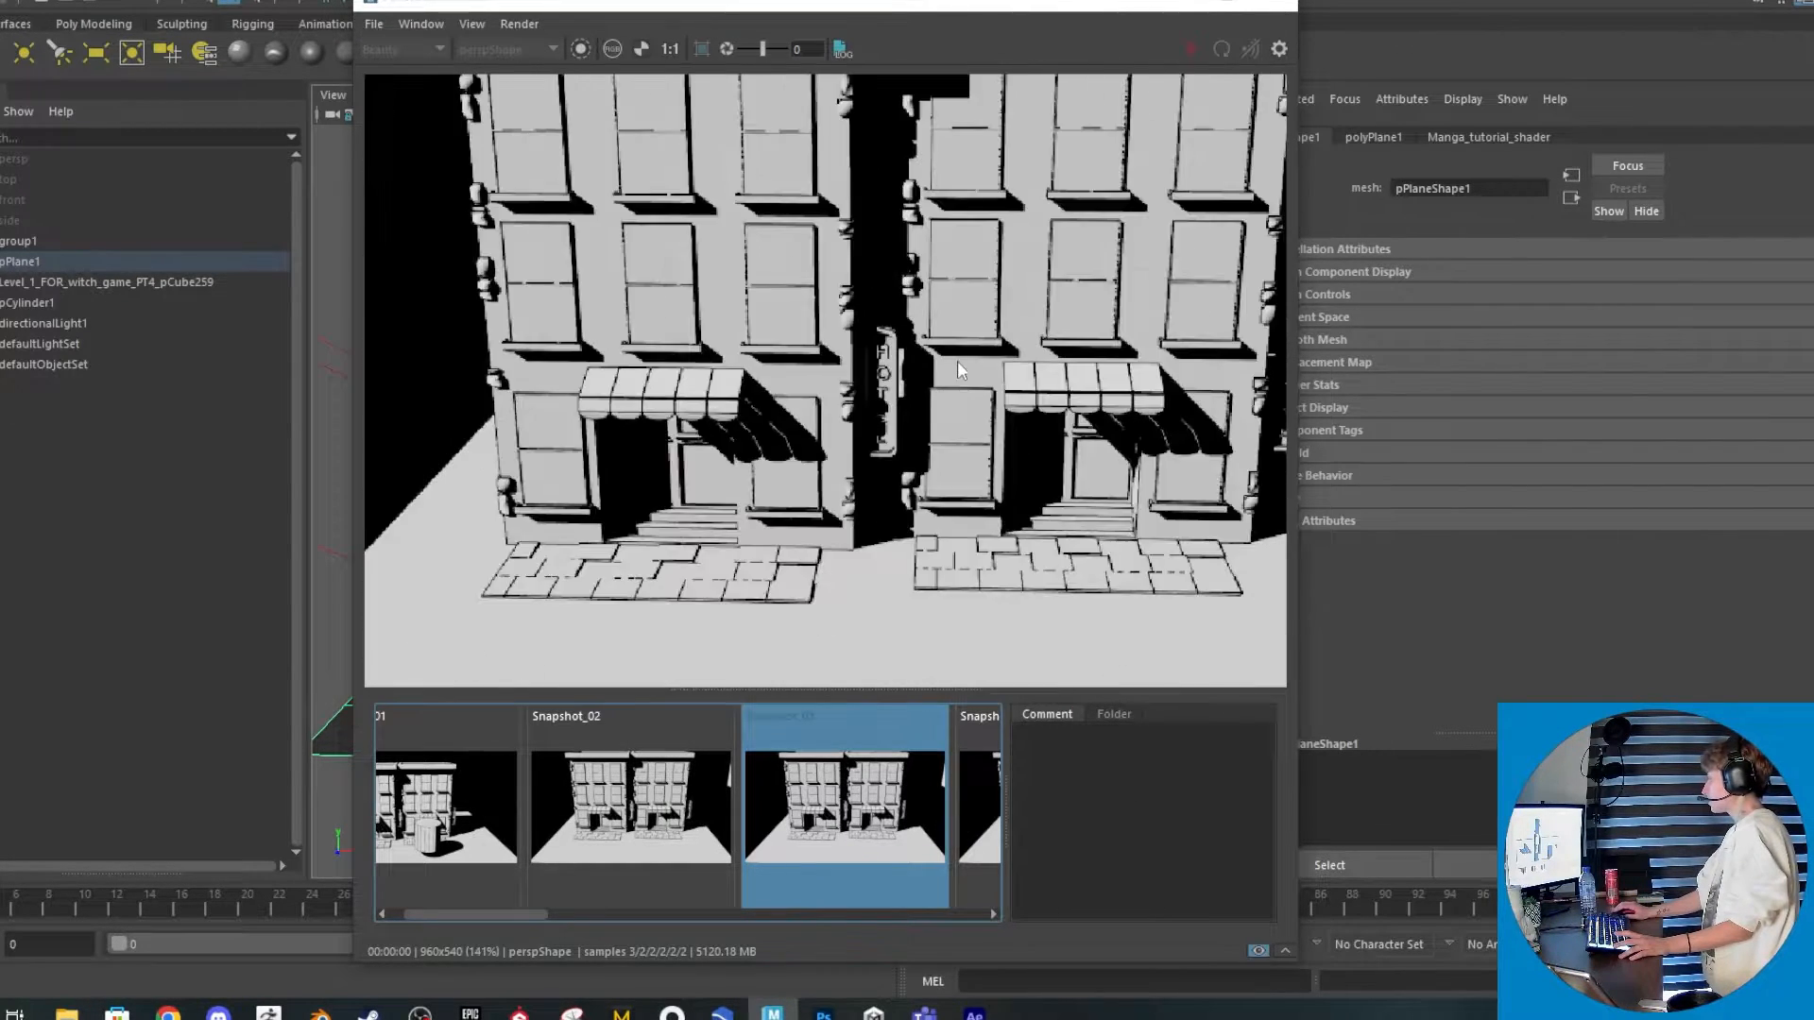
{"action": "left_click_drag", "start_coordinate": [980, 6], "coordinate": [0, 94]}
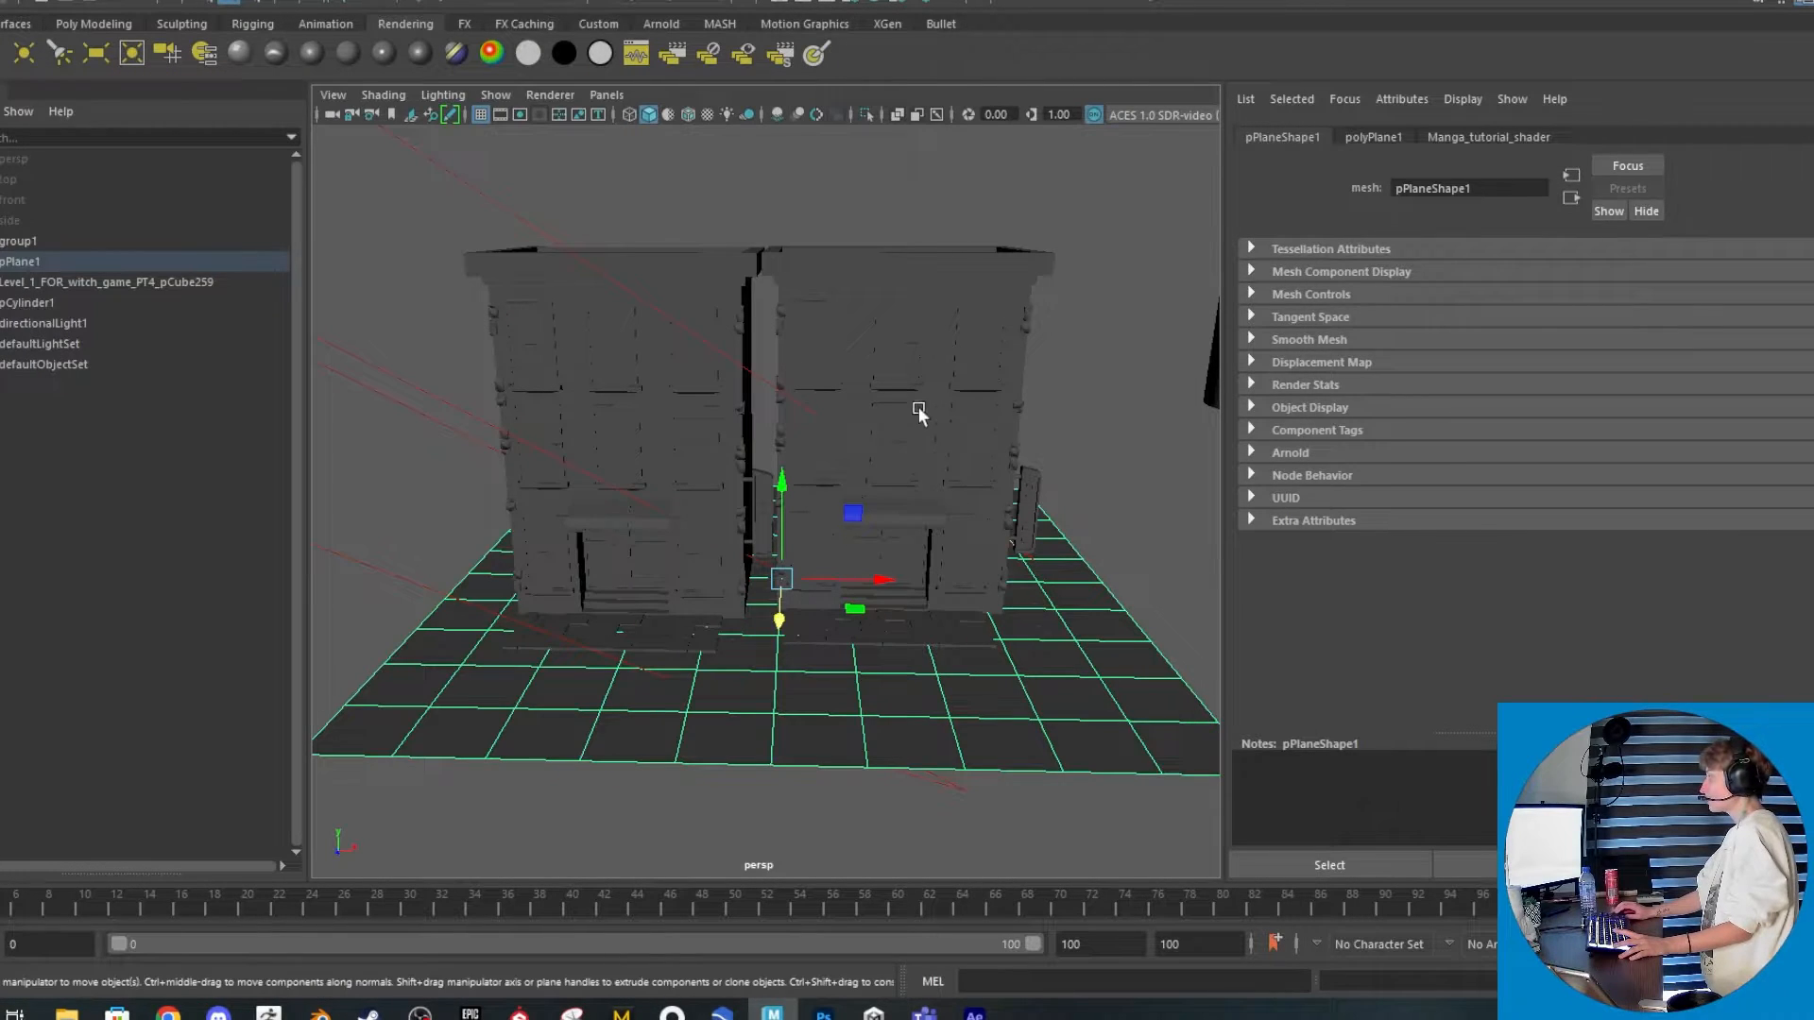
Separate the building mesh into individual pieces and display the toon shader attributes of the second building's main wall
{"action": "left_click", "coordinate": [918, 413]}
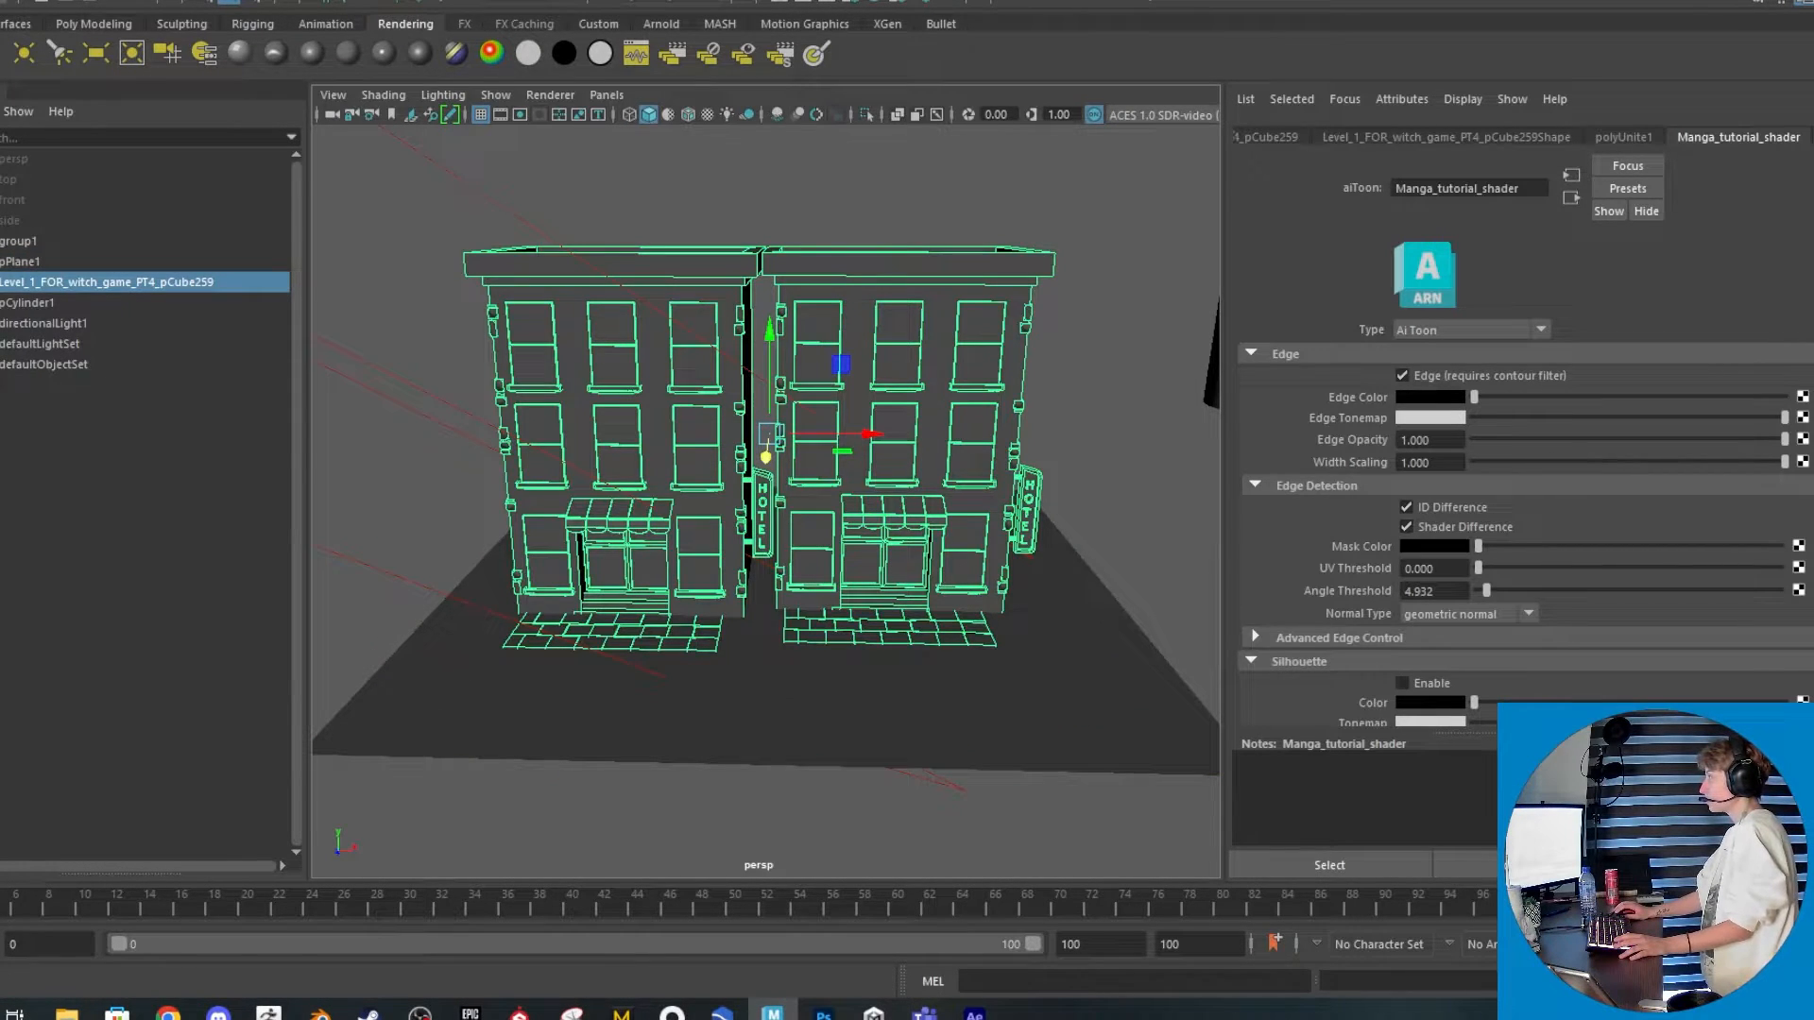
{"action": "left_click", "coordinate": [284, 5]}
{"action": "left_click", "coordinate": [369, 107]}
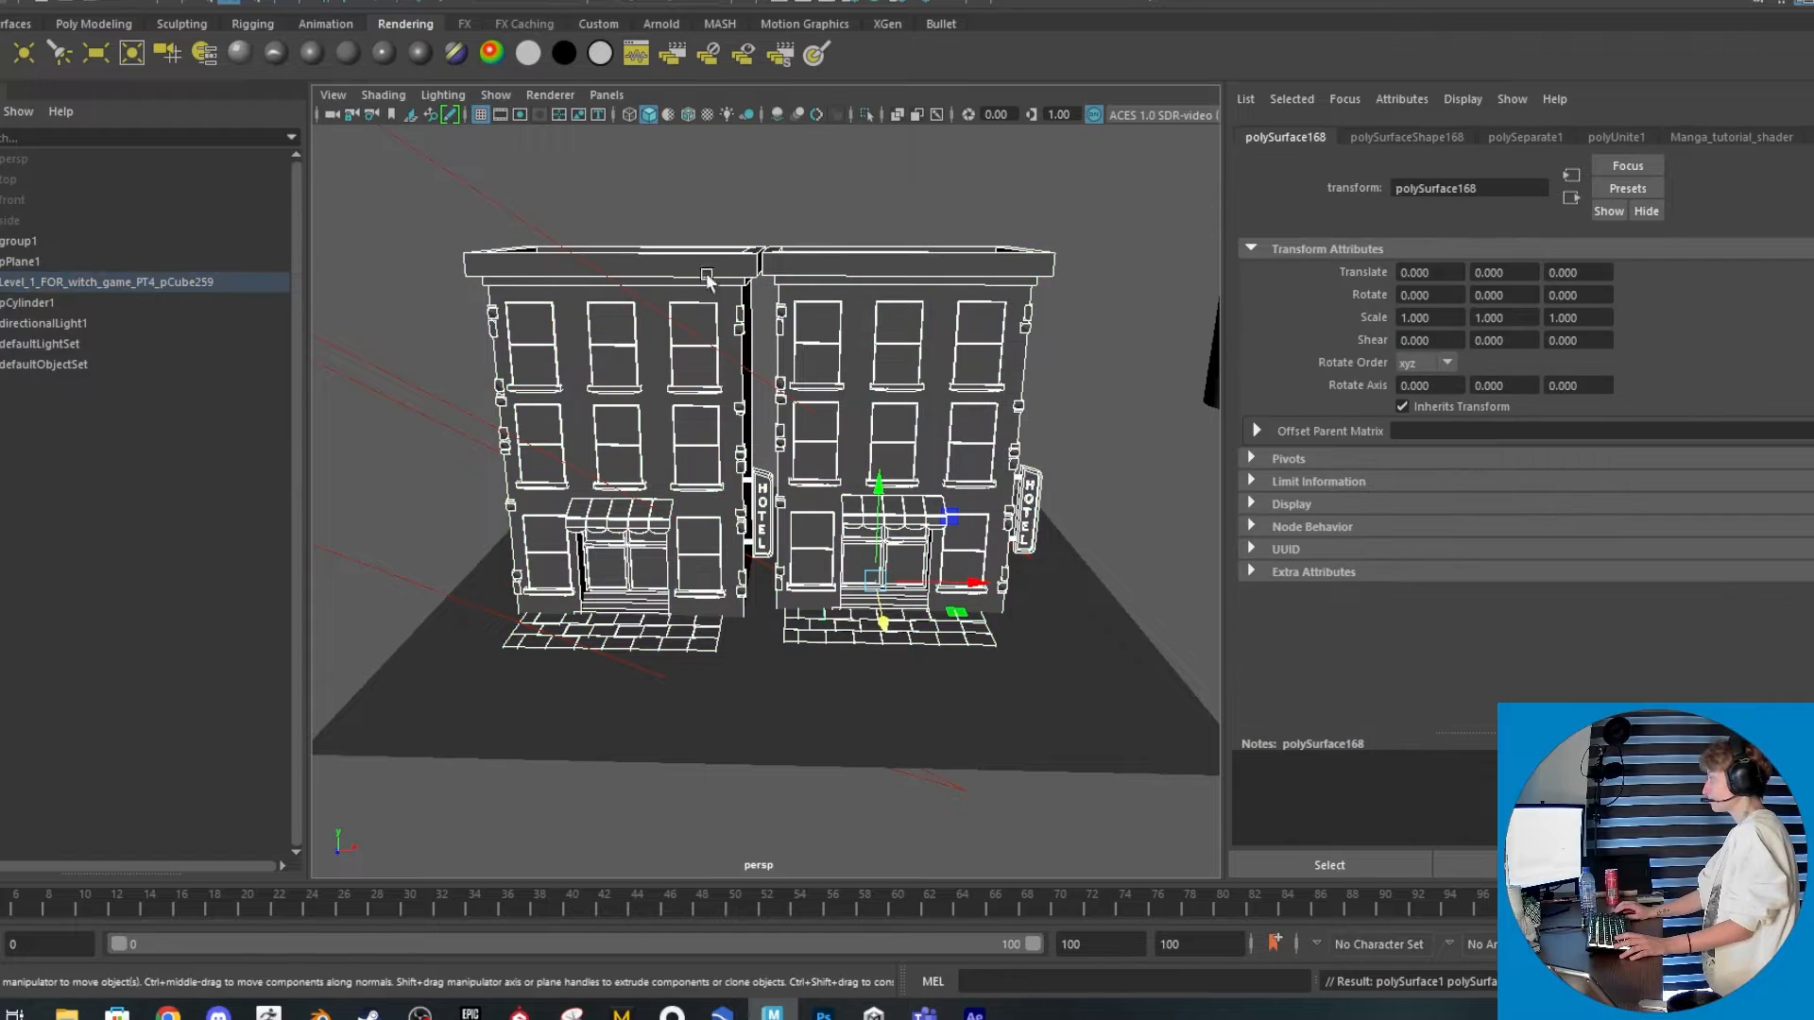
{"action": "left_click", "coordinate": [863, 366]}
{"action": "left_click", "coordinate": [1720, 137]}
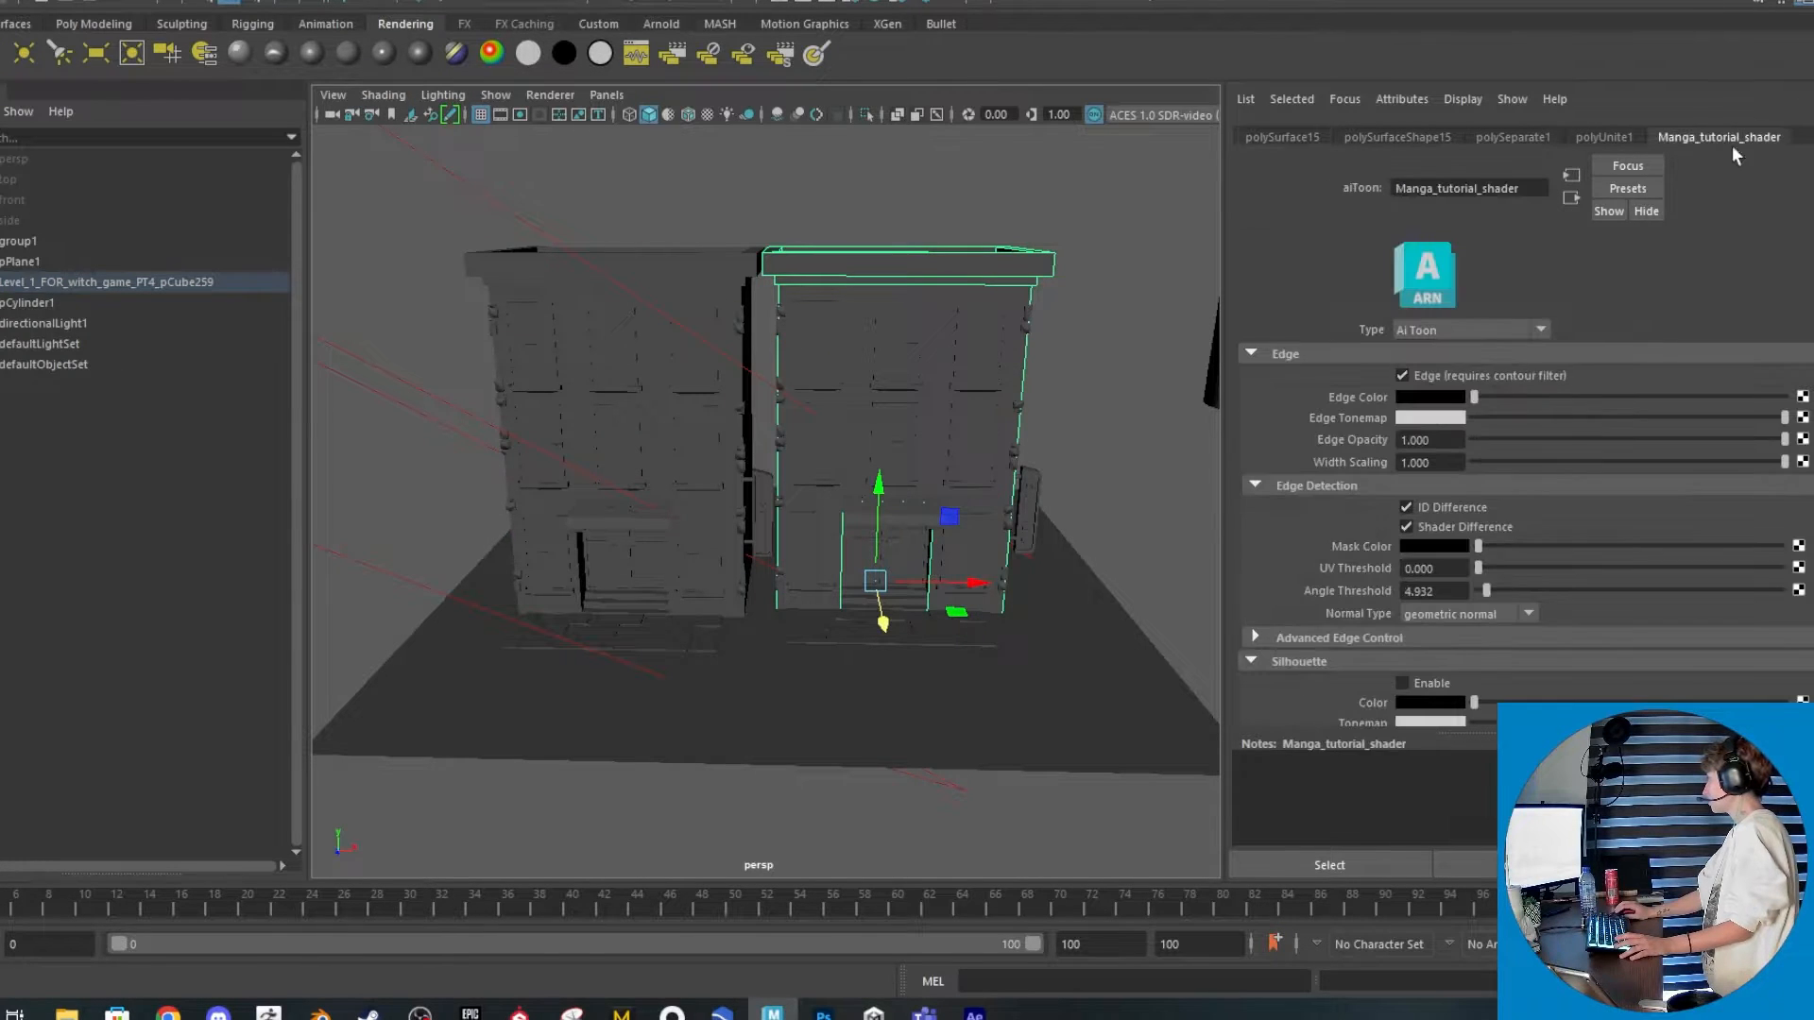
Set the toon shader's Angle Threshold to 180 and Normal Type to shading normal, and check the live render
{"action": "left_click_drag", "start_coordinate": [1487, 594], "coordinate": [1782, 591]}
{"action": "left_click", "coordinate": [1499, 612]}
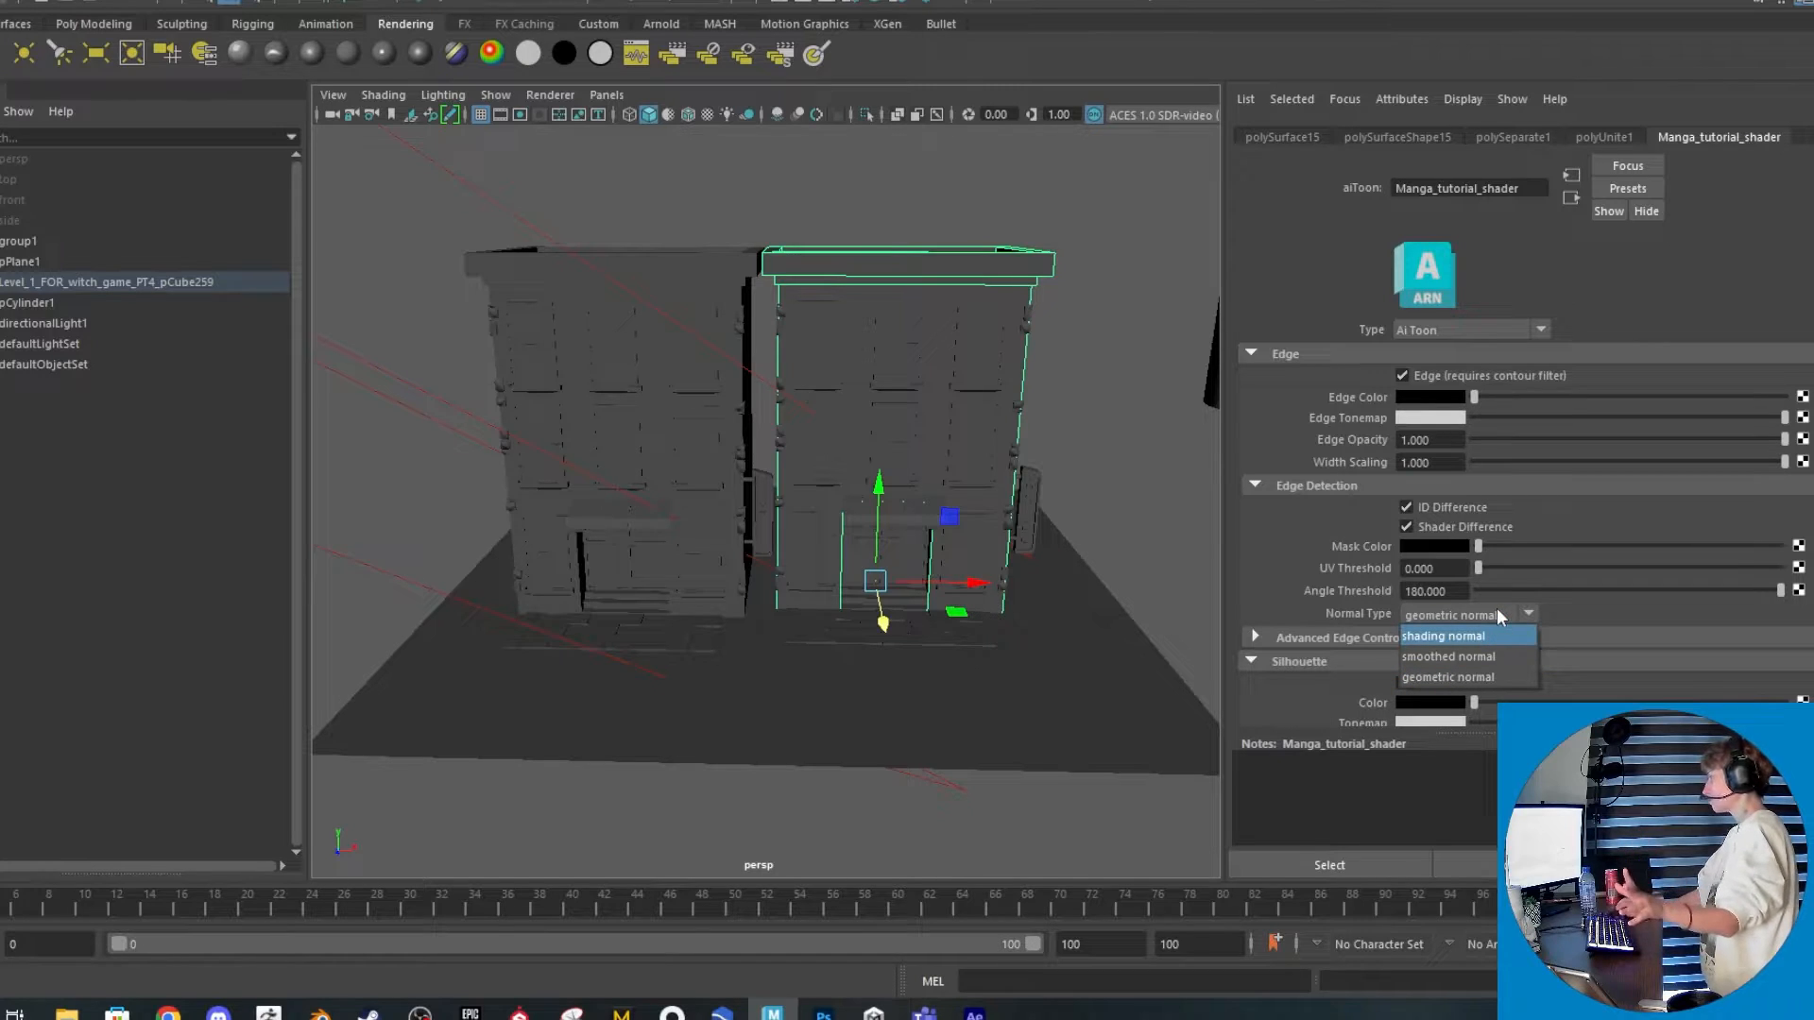
{"action": "left_click", "coordinate": [1523, 634]}
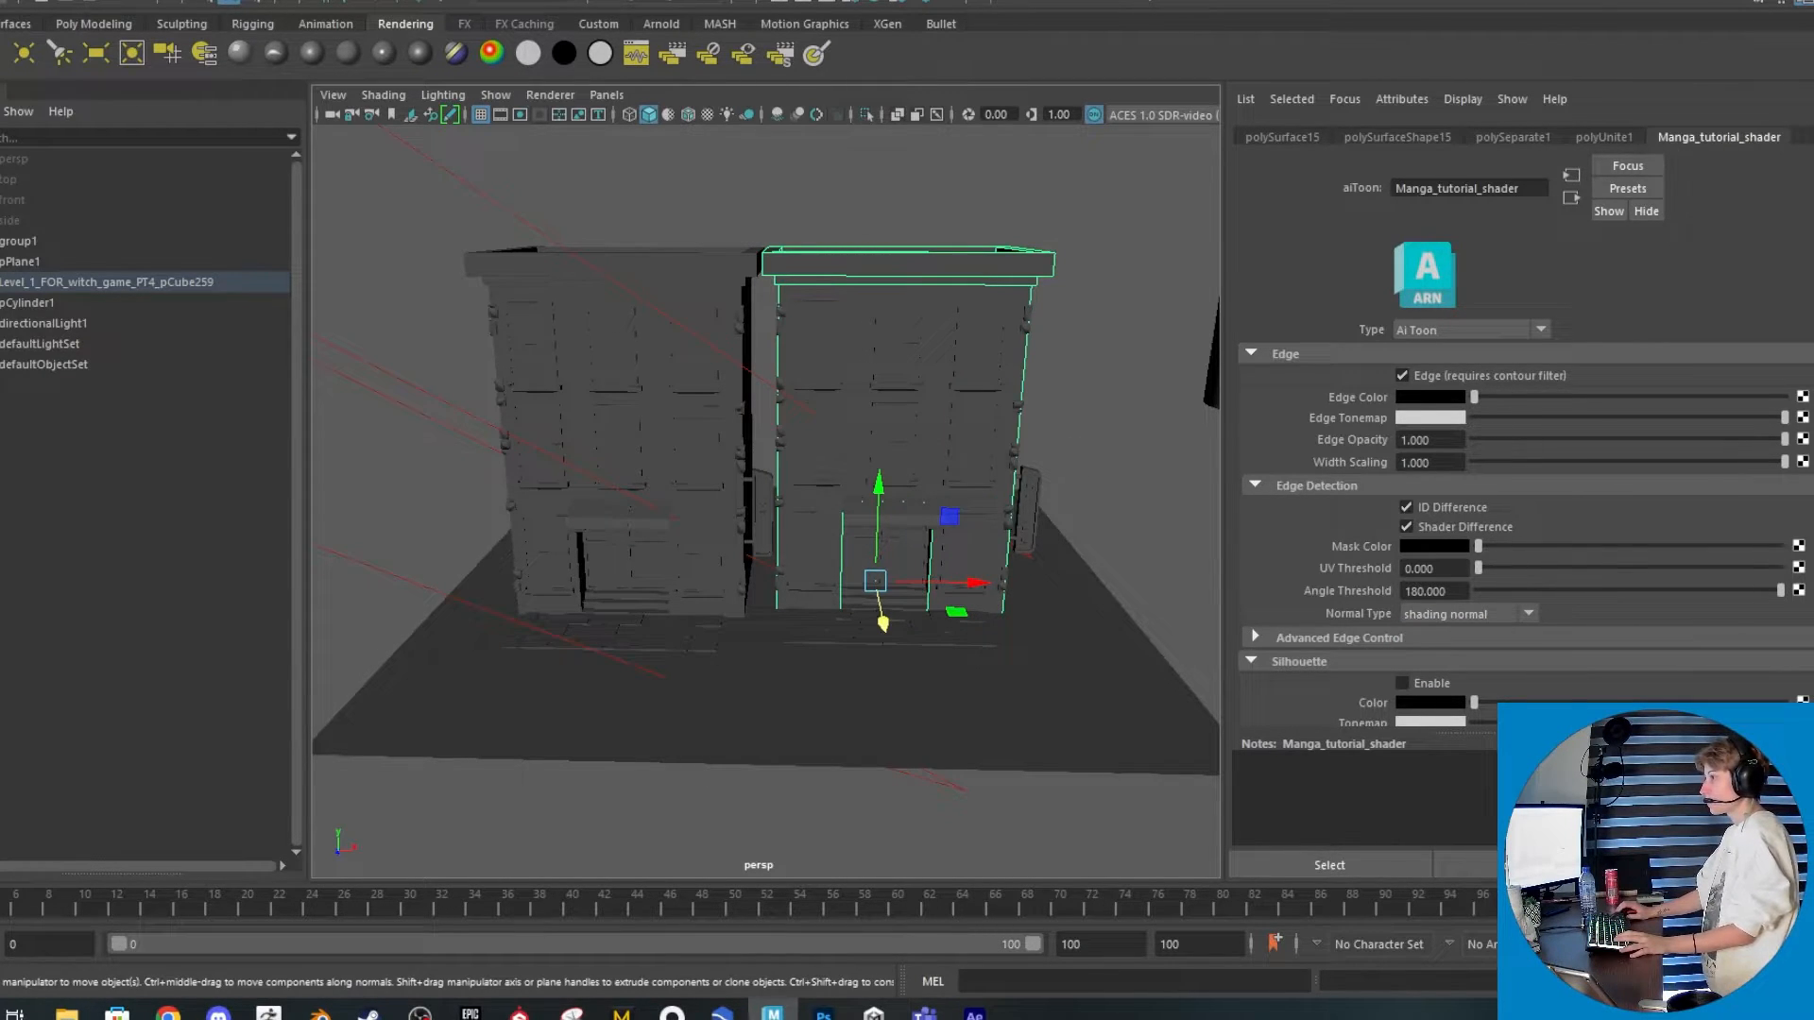
{"action": "left_click_drag", "start_coordinate": [821, 92], "coordinate": [886, 87]}
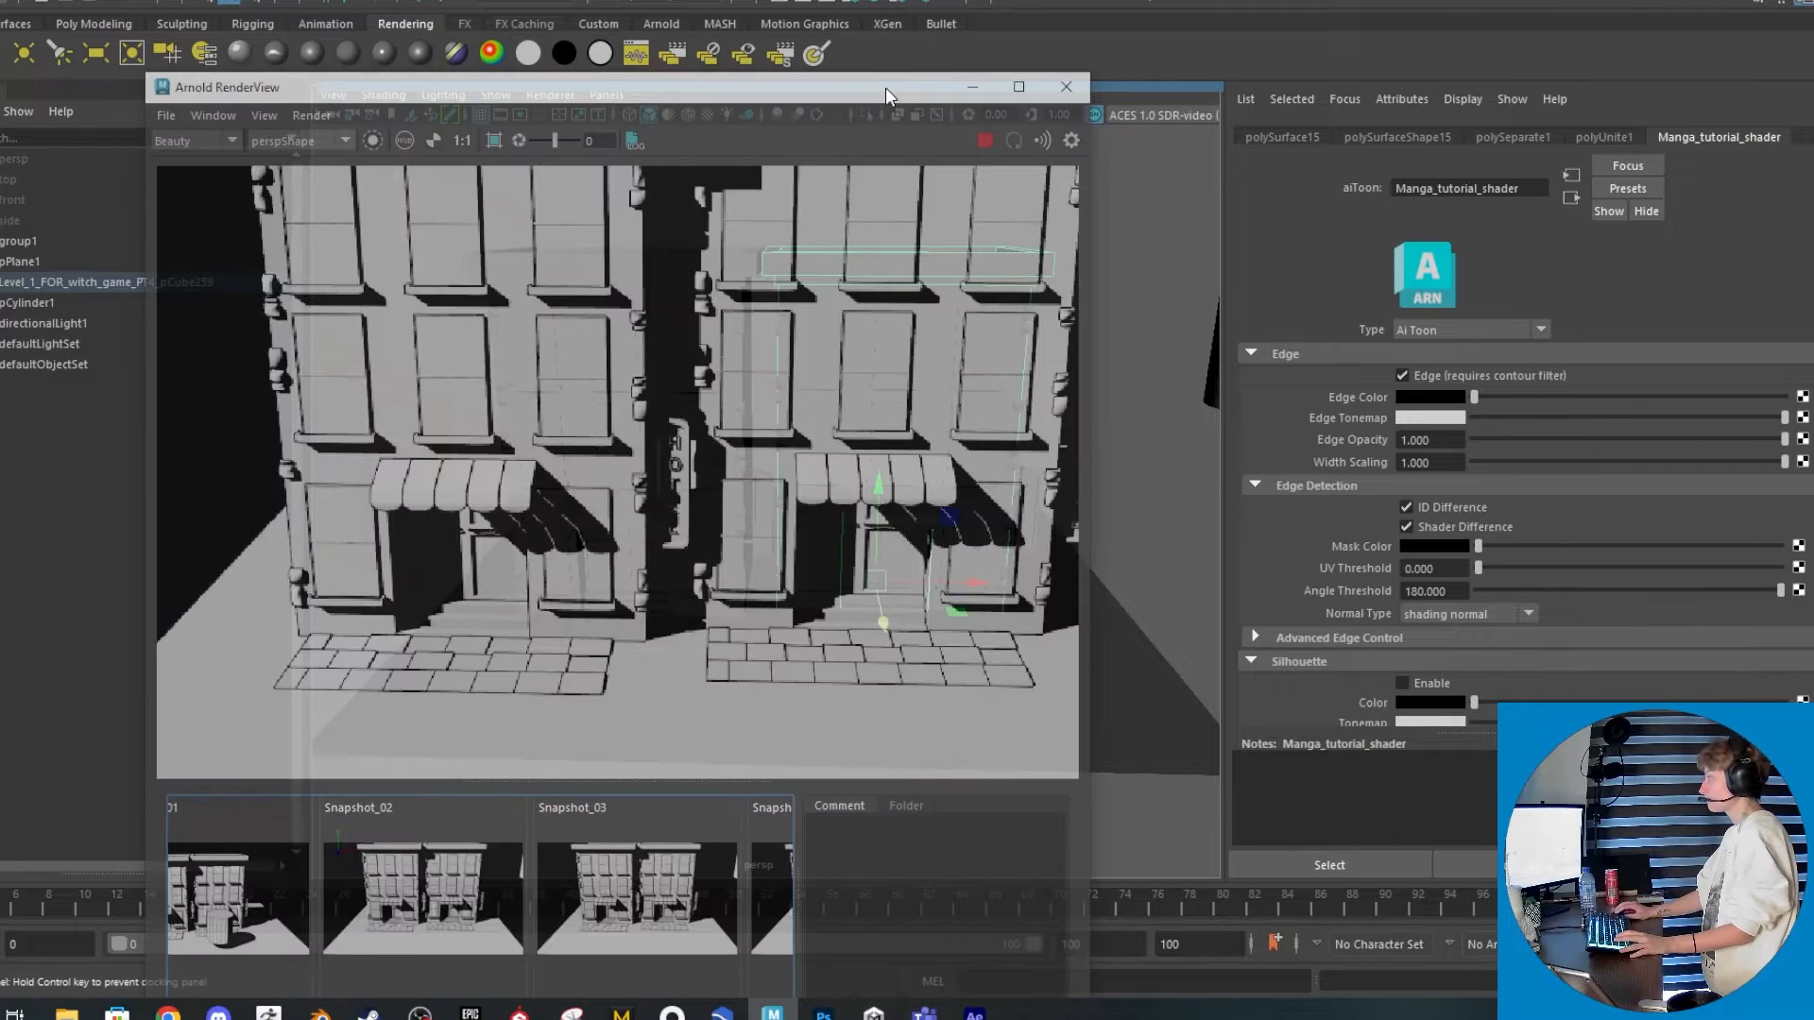
Enlarge the RenderView to look through the stored snapshots and restore it beside the toon shader attributes
{"action": "double_click", "coordinate": [886, 87]}
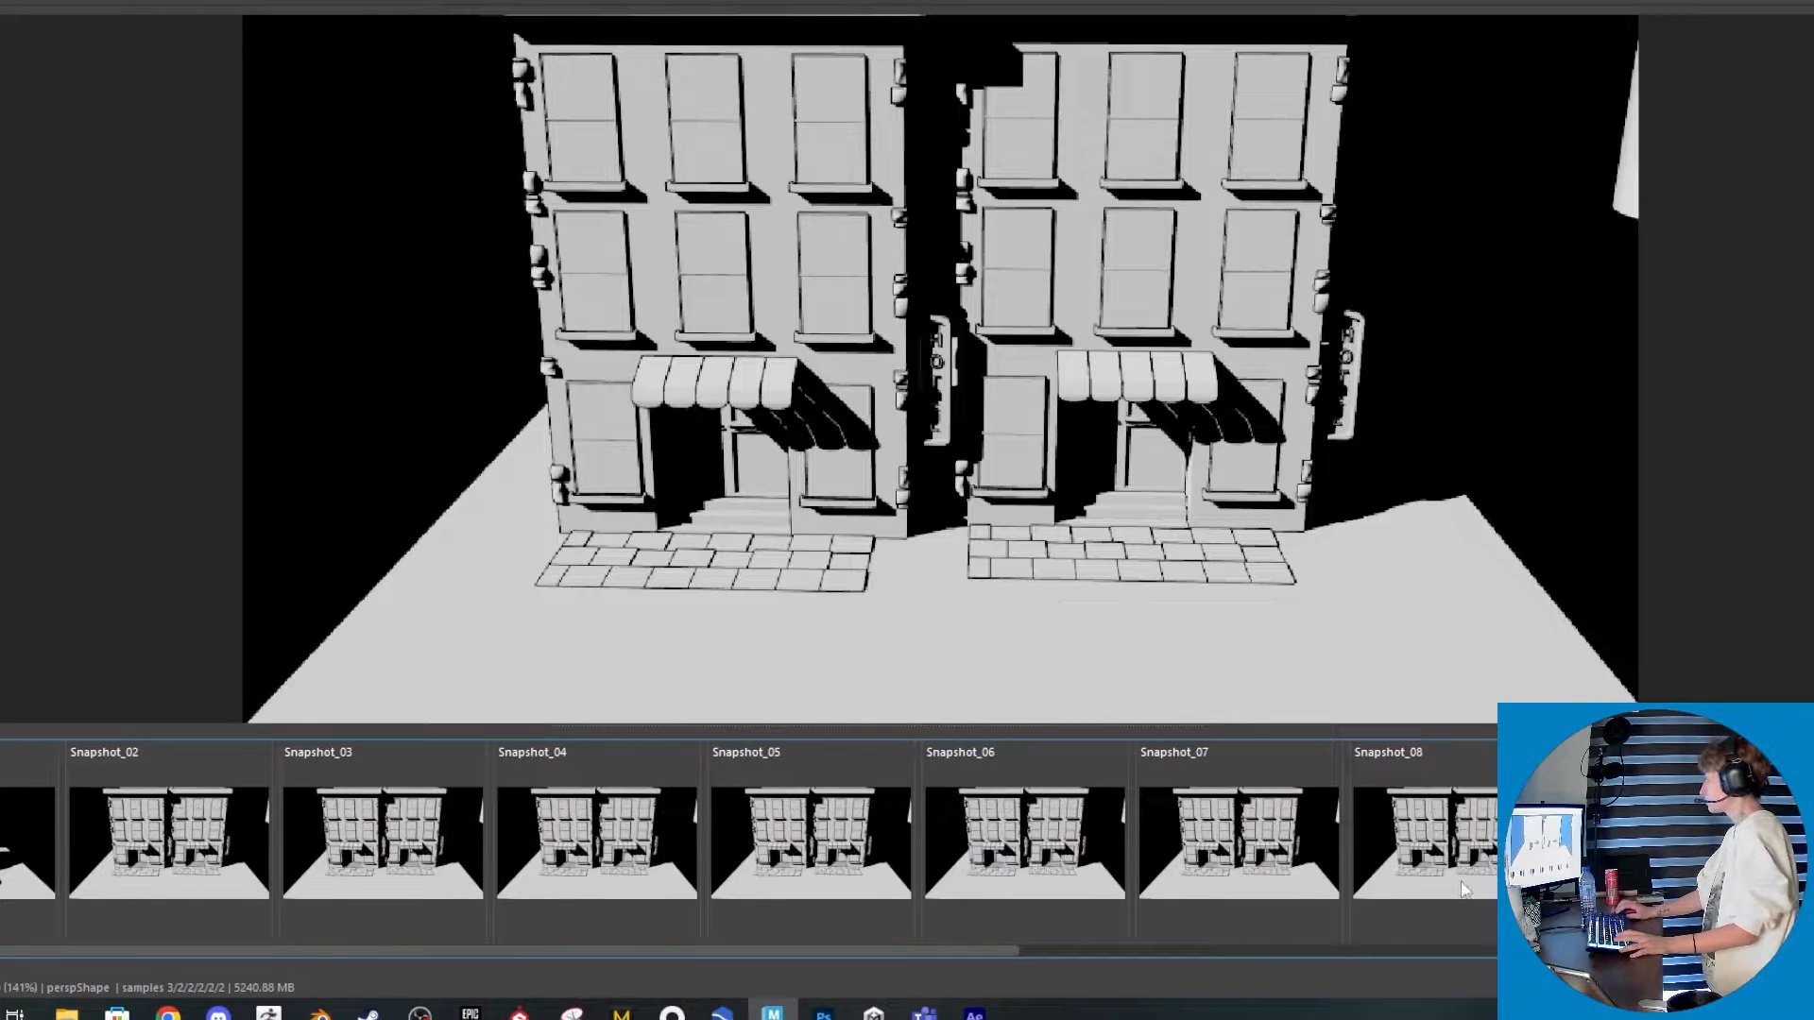
{"action": "left_click_drag", "start_coordinate": [991, 955], "coordinate": [1488, 956]}
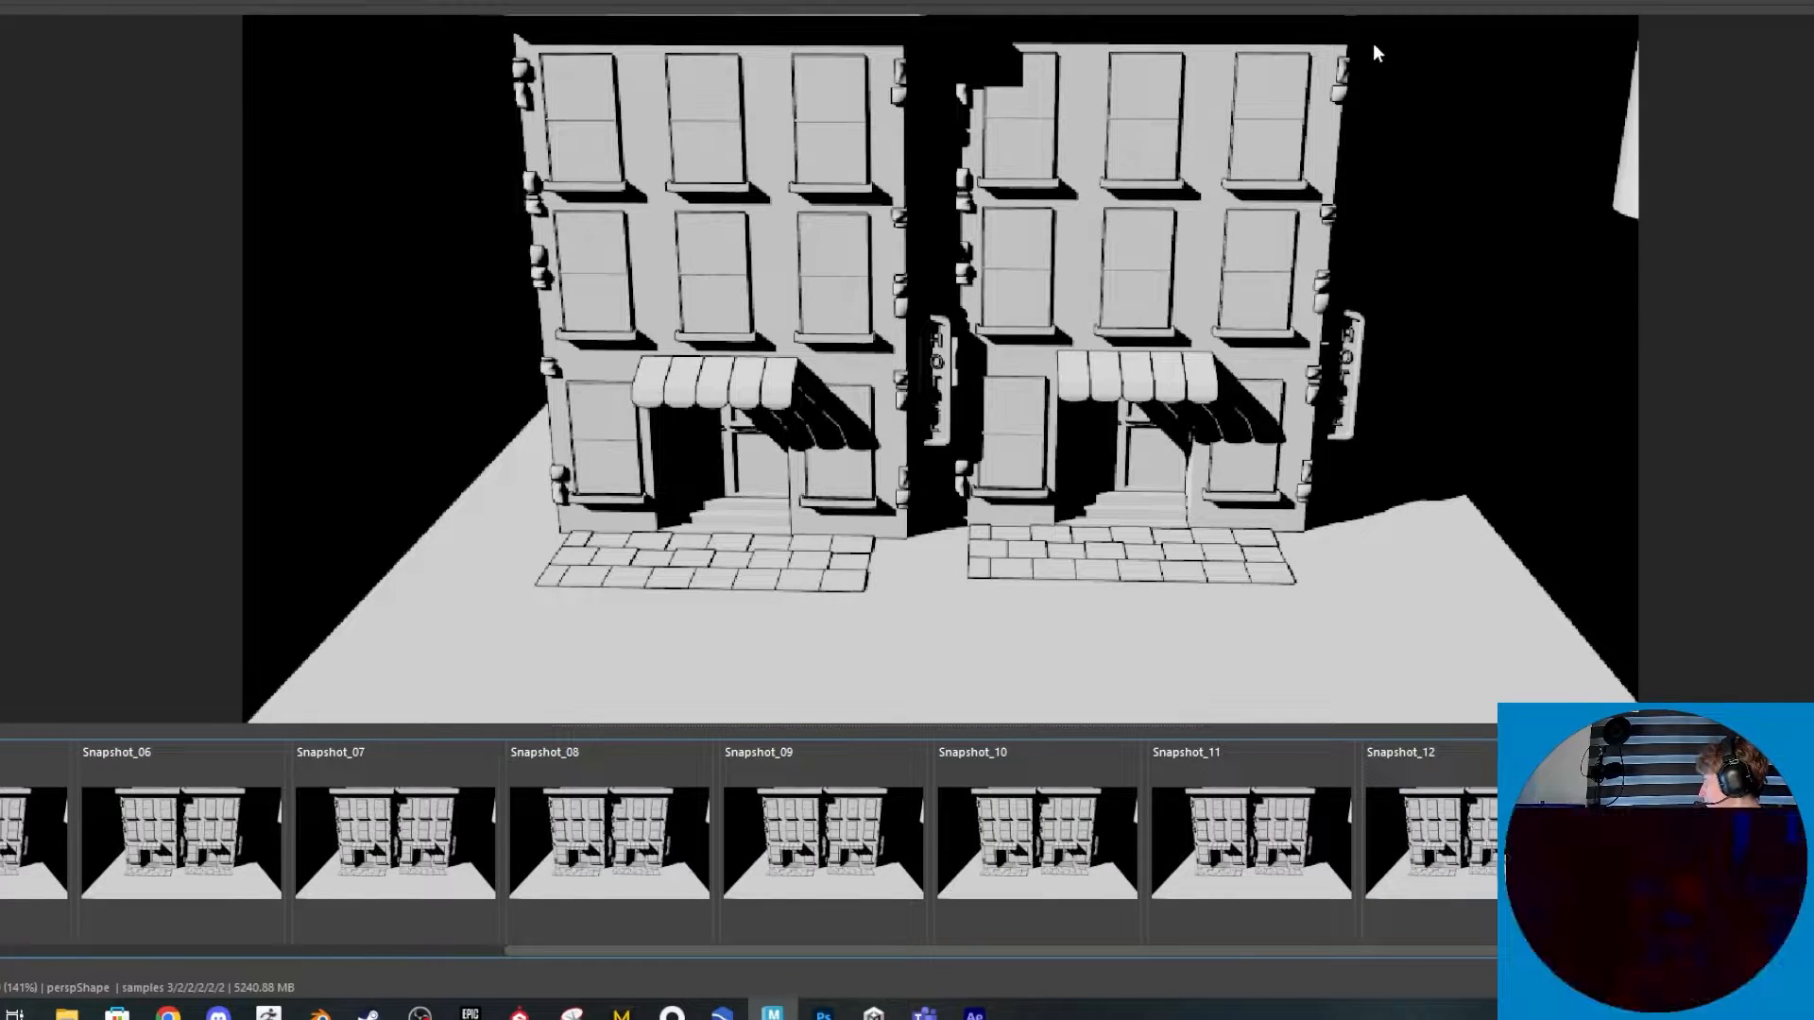
{"action": "left_click_drag", "start_coordinate": [1375, 3], "coordinate": [730, 10]}
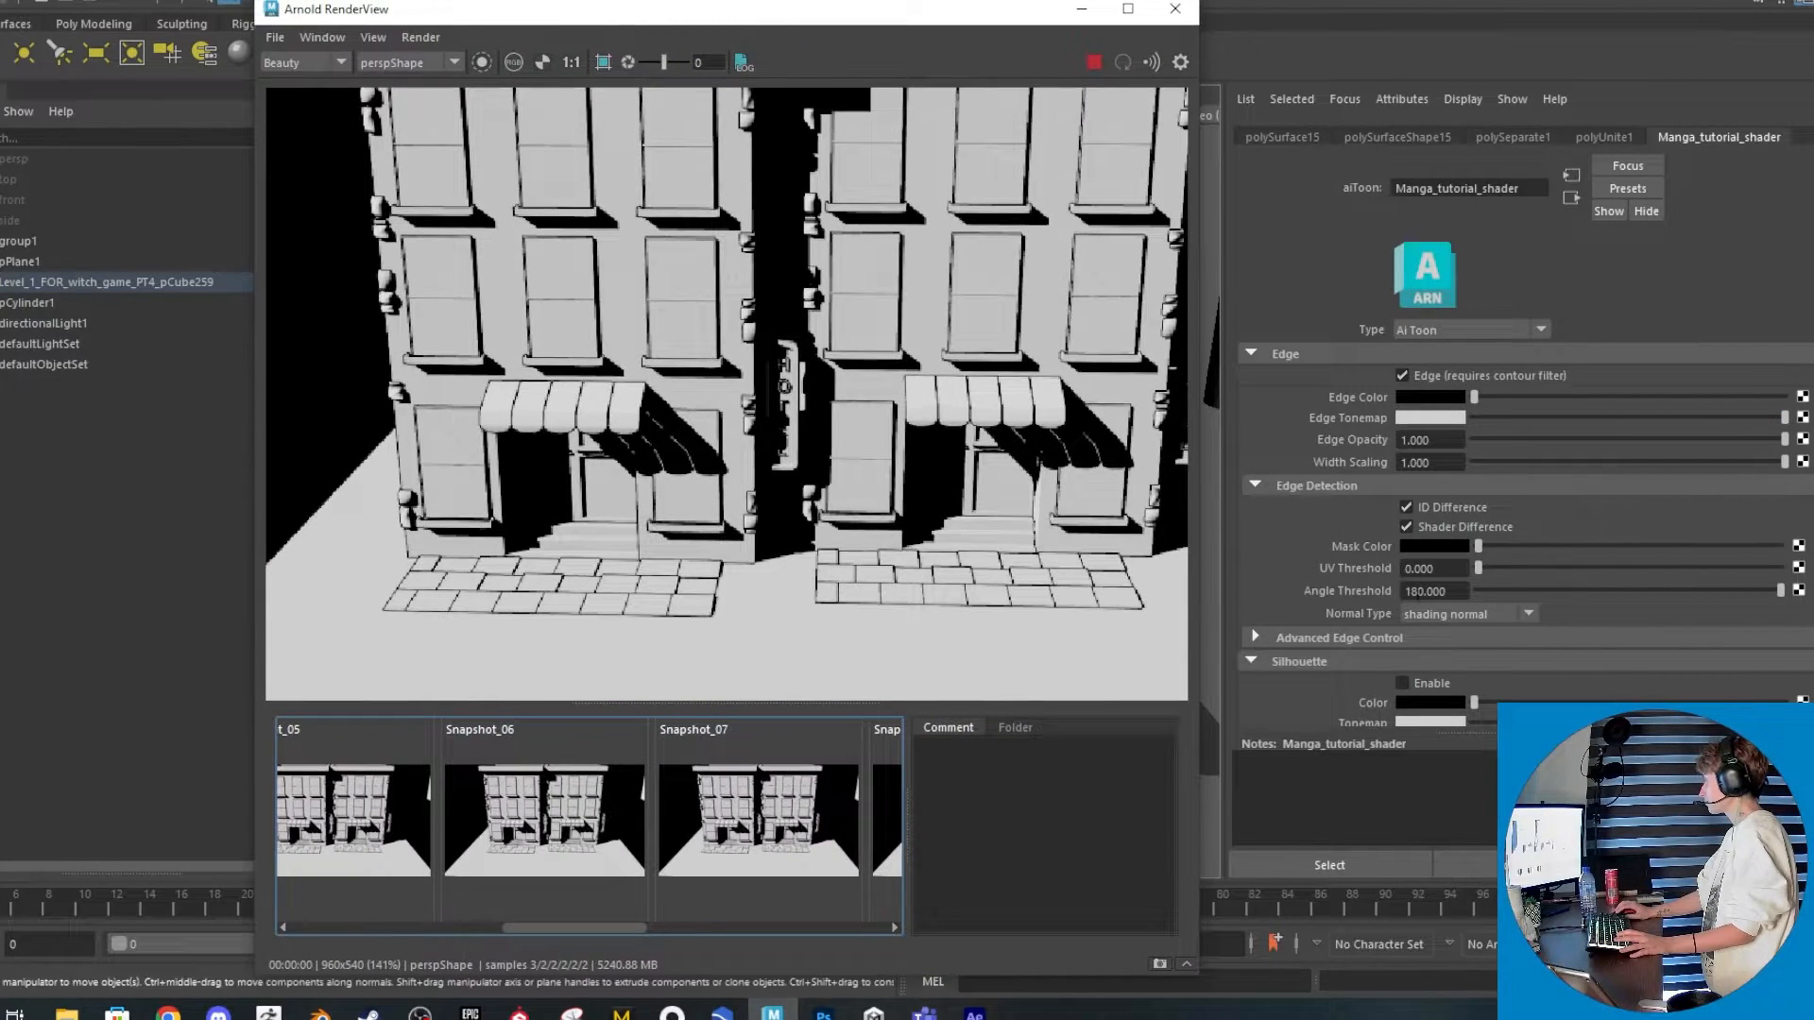
Set the toon shader's Normal Type to geometric normal and lower its Angle Threshold to about 72
{"action": "left_click", "coordinate": [1486, 616]}
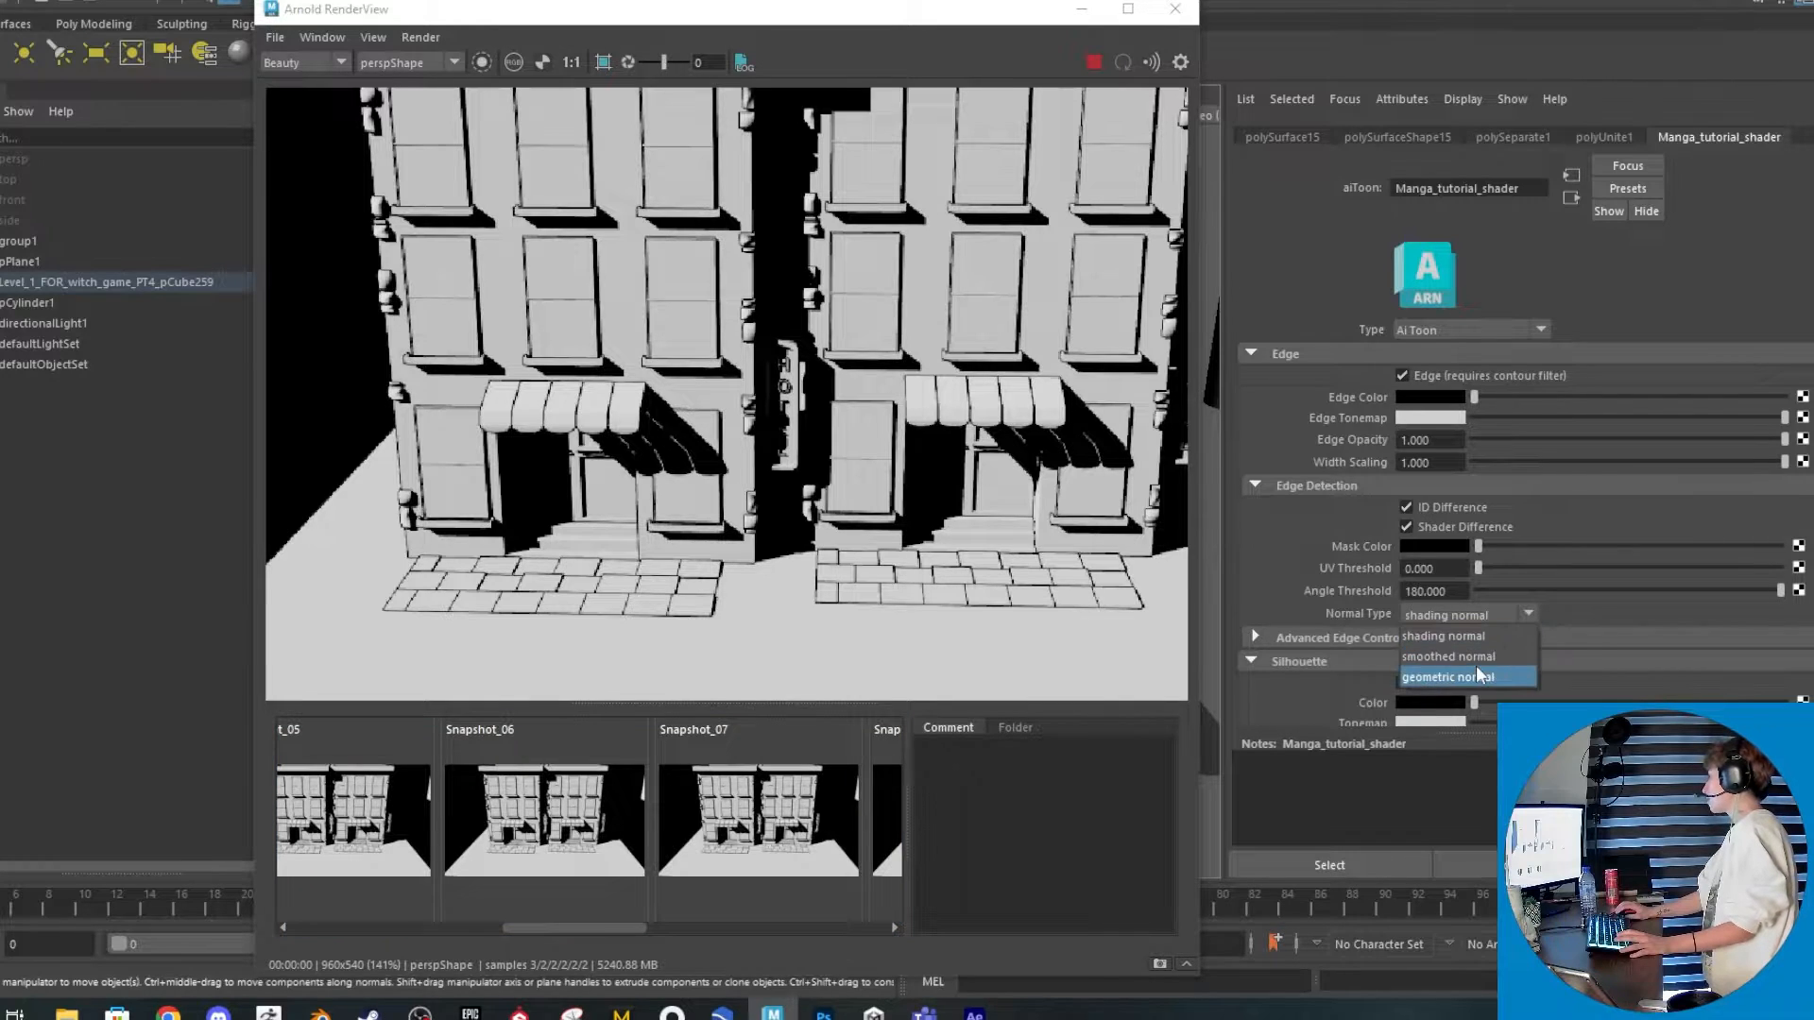
{"action": "left_click", "coordinate": [1476, 666]}
{"action": "left_click_drag", "start_coordinate": [1671, 588], "coordinate": [1618, 591]}
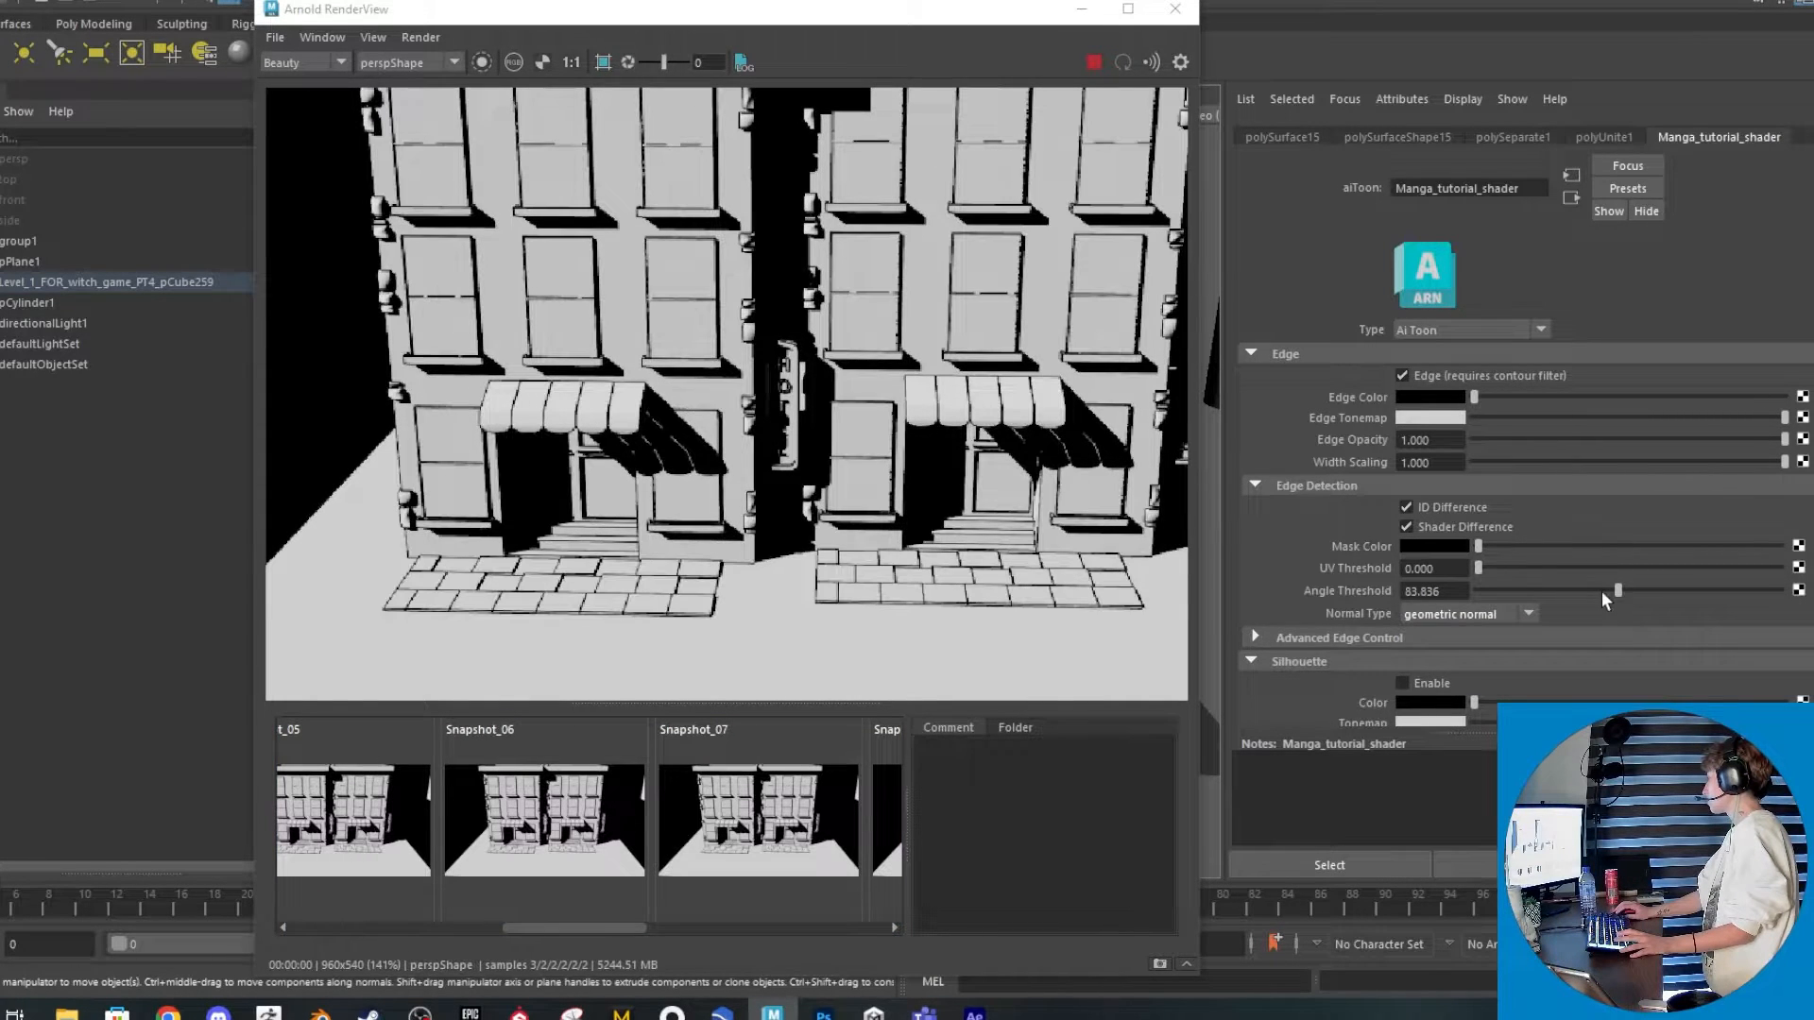
{"action": "left_click", "coordinate": [1597, 591]}
Display Snapshot_12 to compare it with the current render, and return to the live image
{"action": "scroll", "coordinate": [610, 929], "scroll_direction": "down", "scroll_amount": 5}
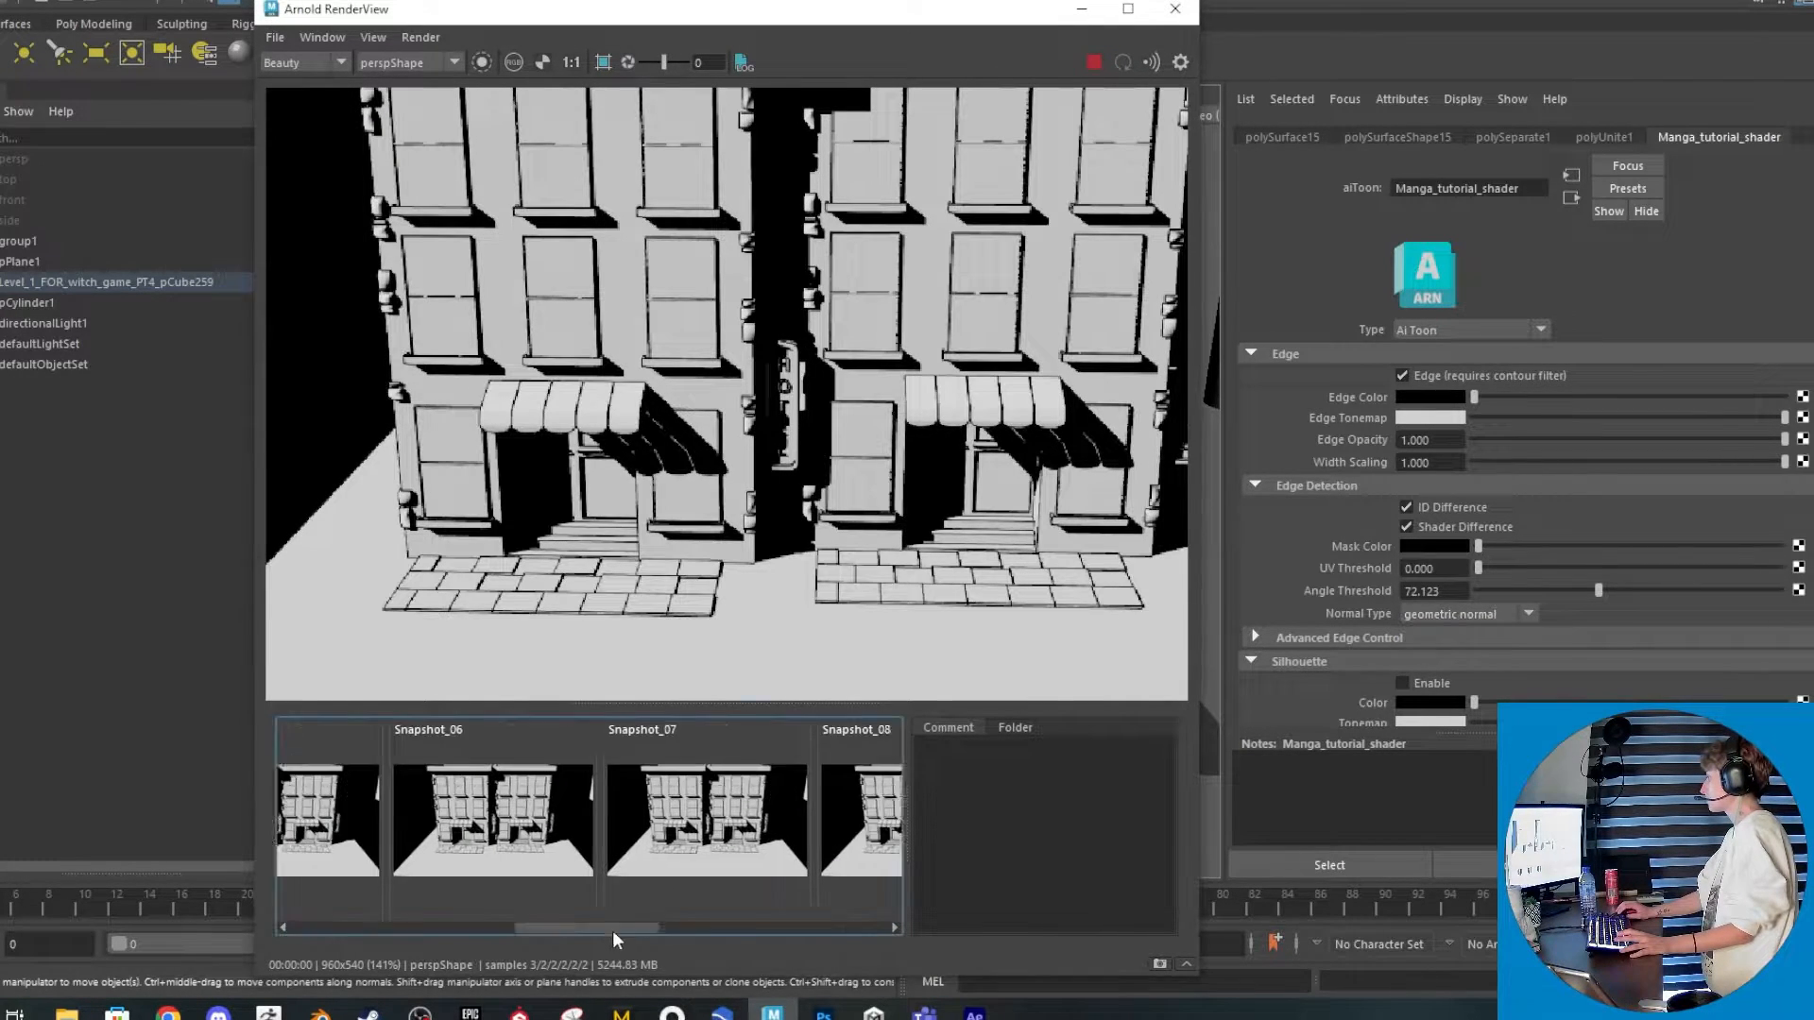
{"action": "left_click", "coordinate": [813, 859]}
{"action": "double_click", "coordinate": [813, 859]}
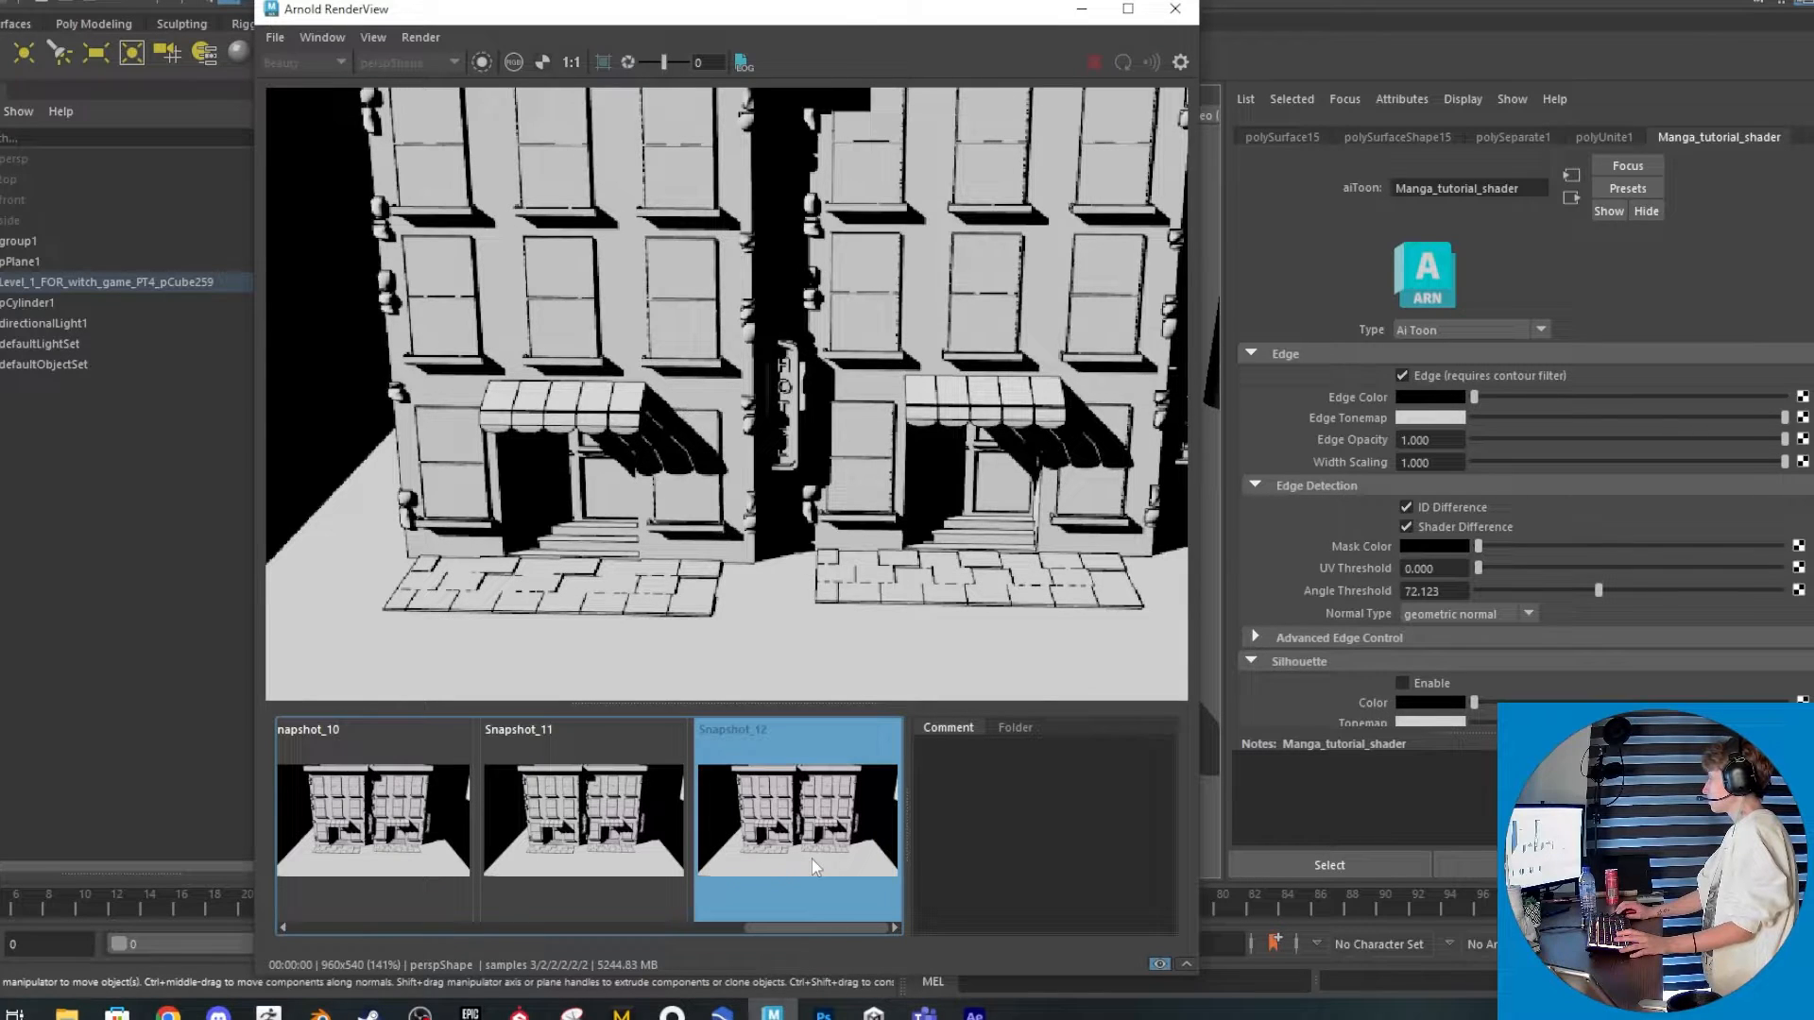
{"action": "left_click", "coordinate": [812, 859]}
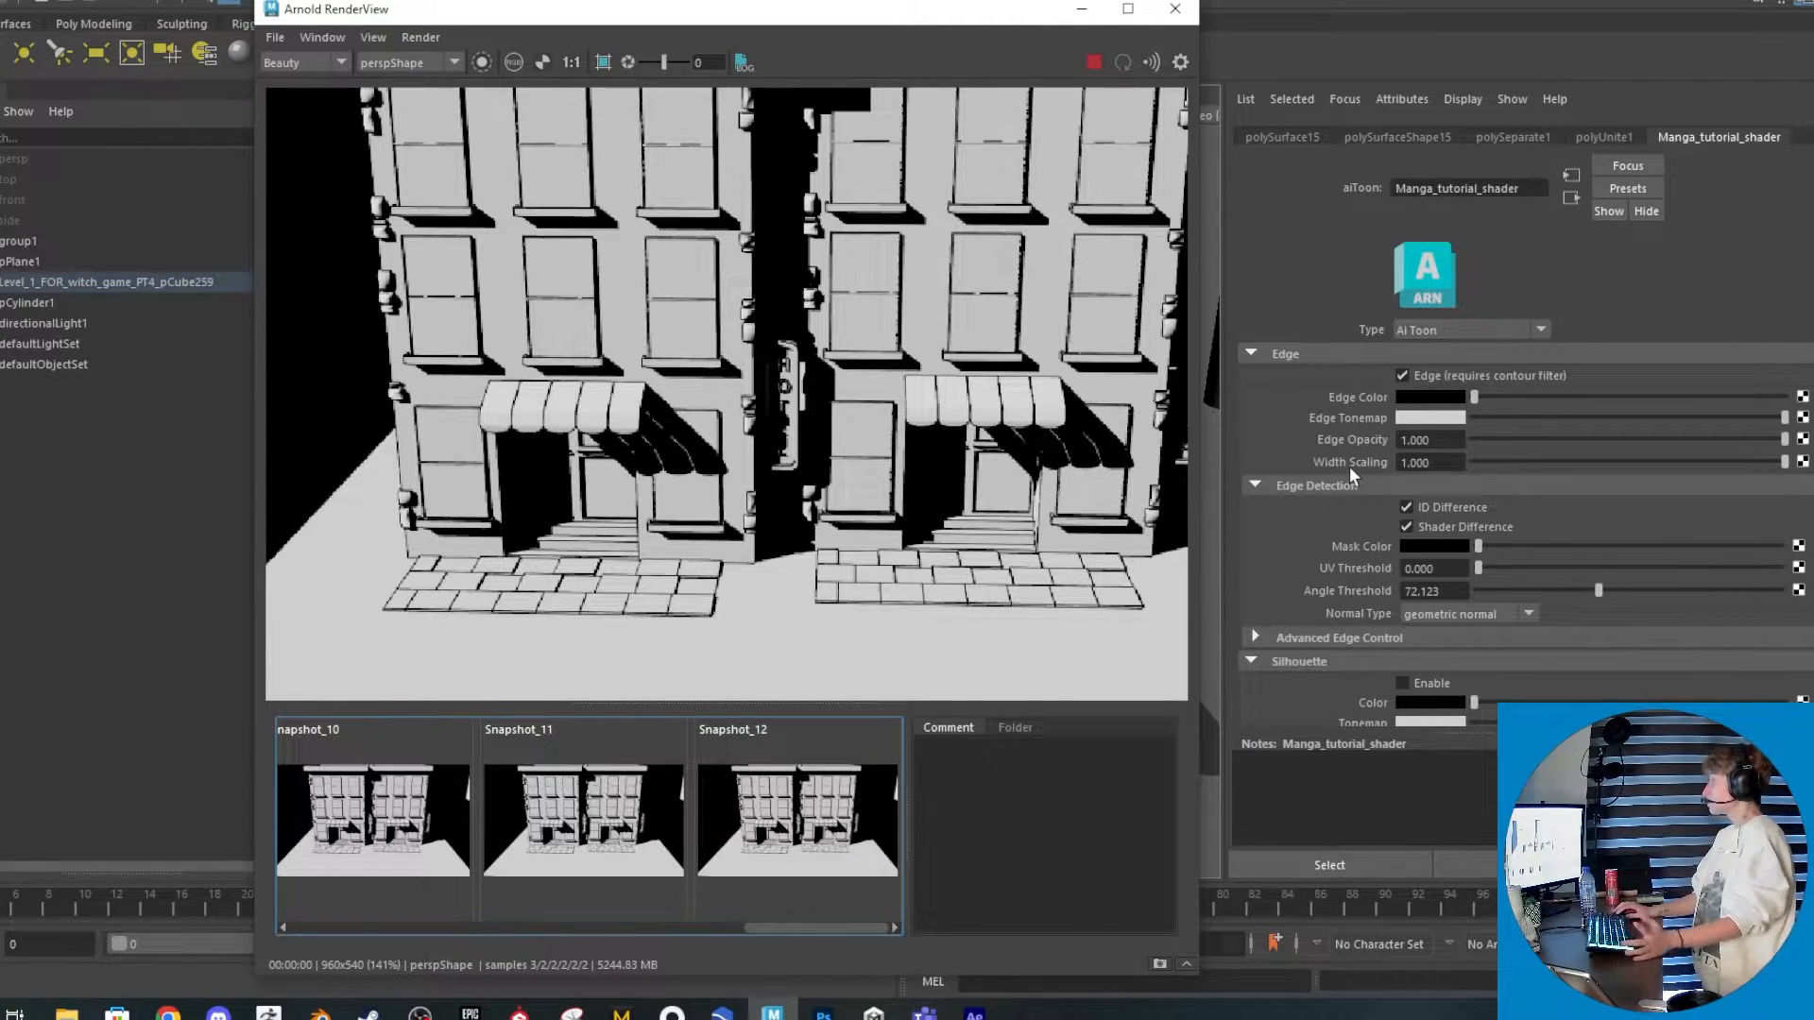
Try the toon shader's edge Width Scaling at about 0.67 in the live render and return it to 1
{"action": "left_click", "coordinate": [1550, 463]}
{"action": "left_click_drag", "start_coordinate": [1550, 463], "coordinate": [1680, 464]}
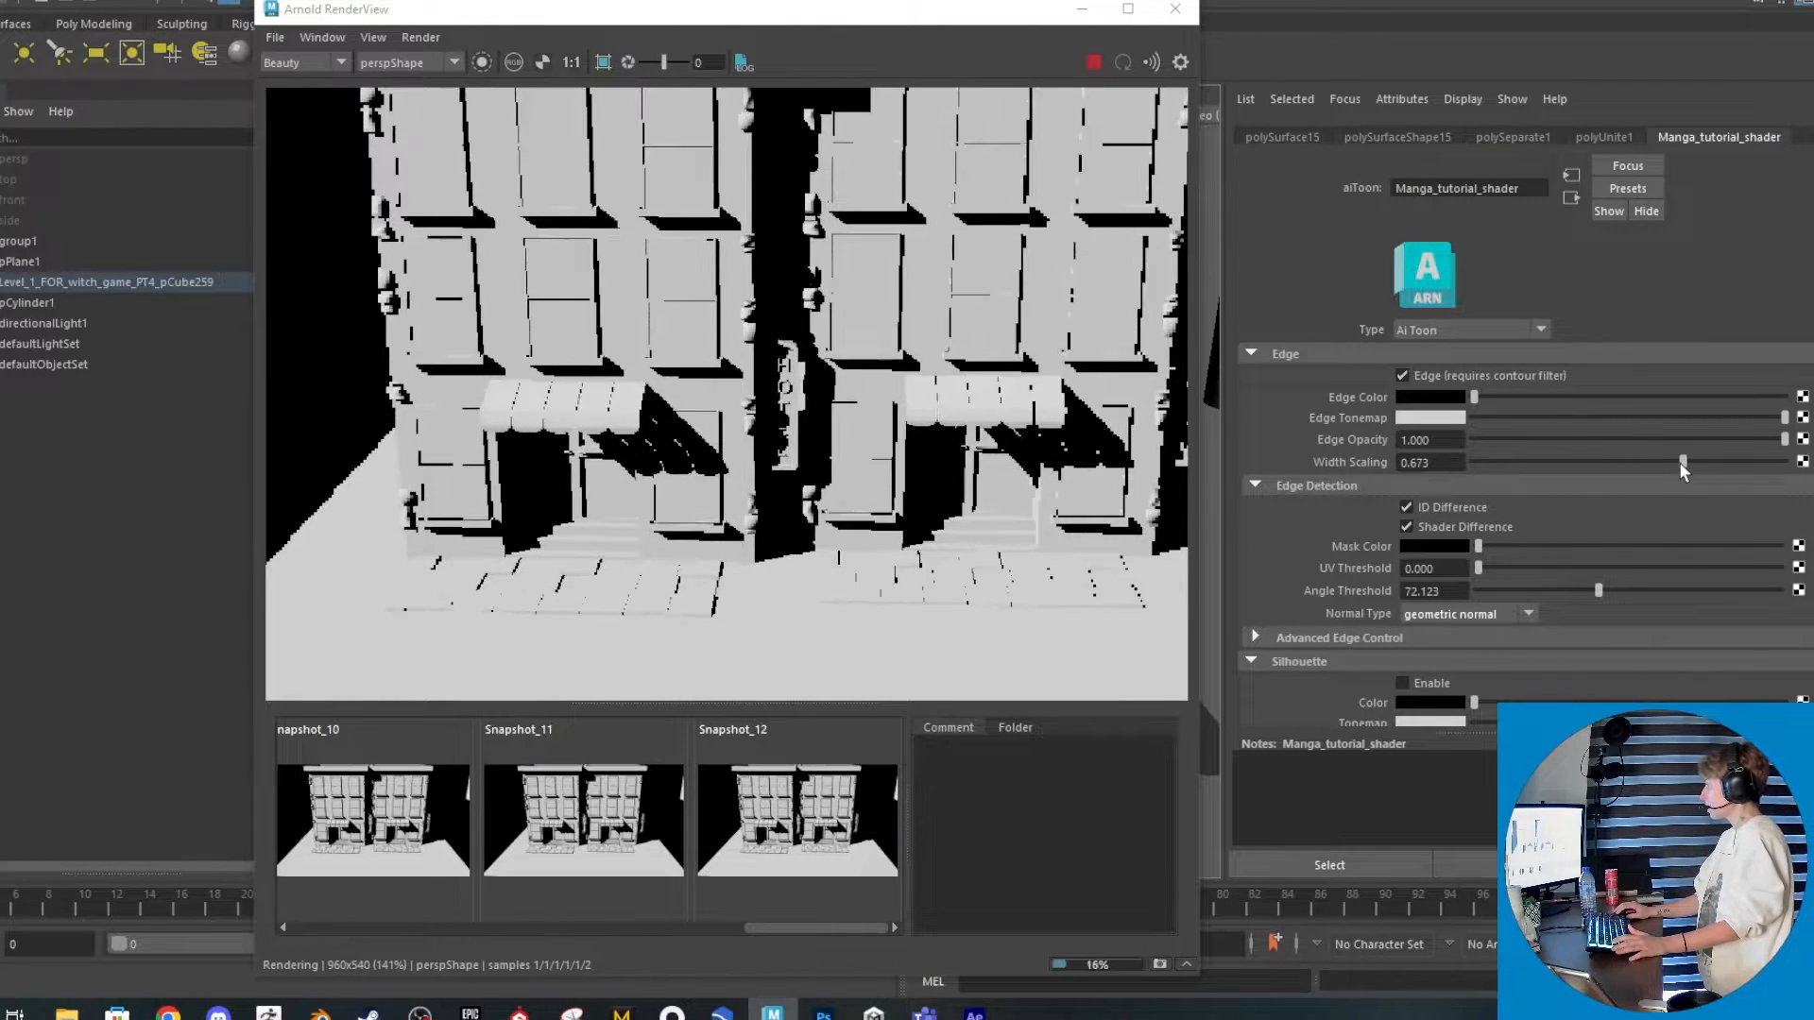
{"action": "left_click_drag", "start_coordinate": [1680, 462], "coordinate": [1791, 466]}
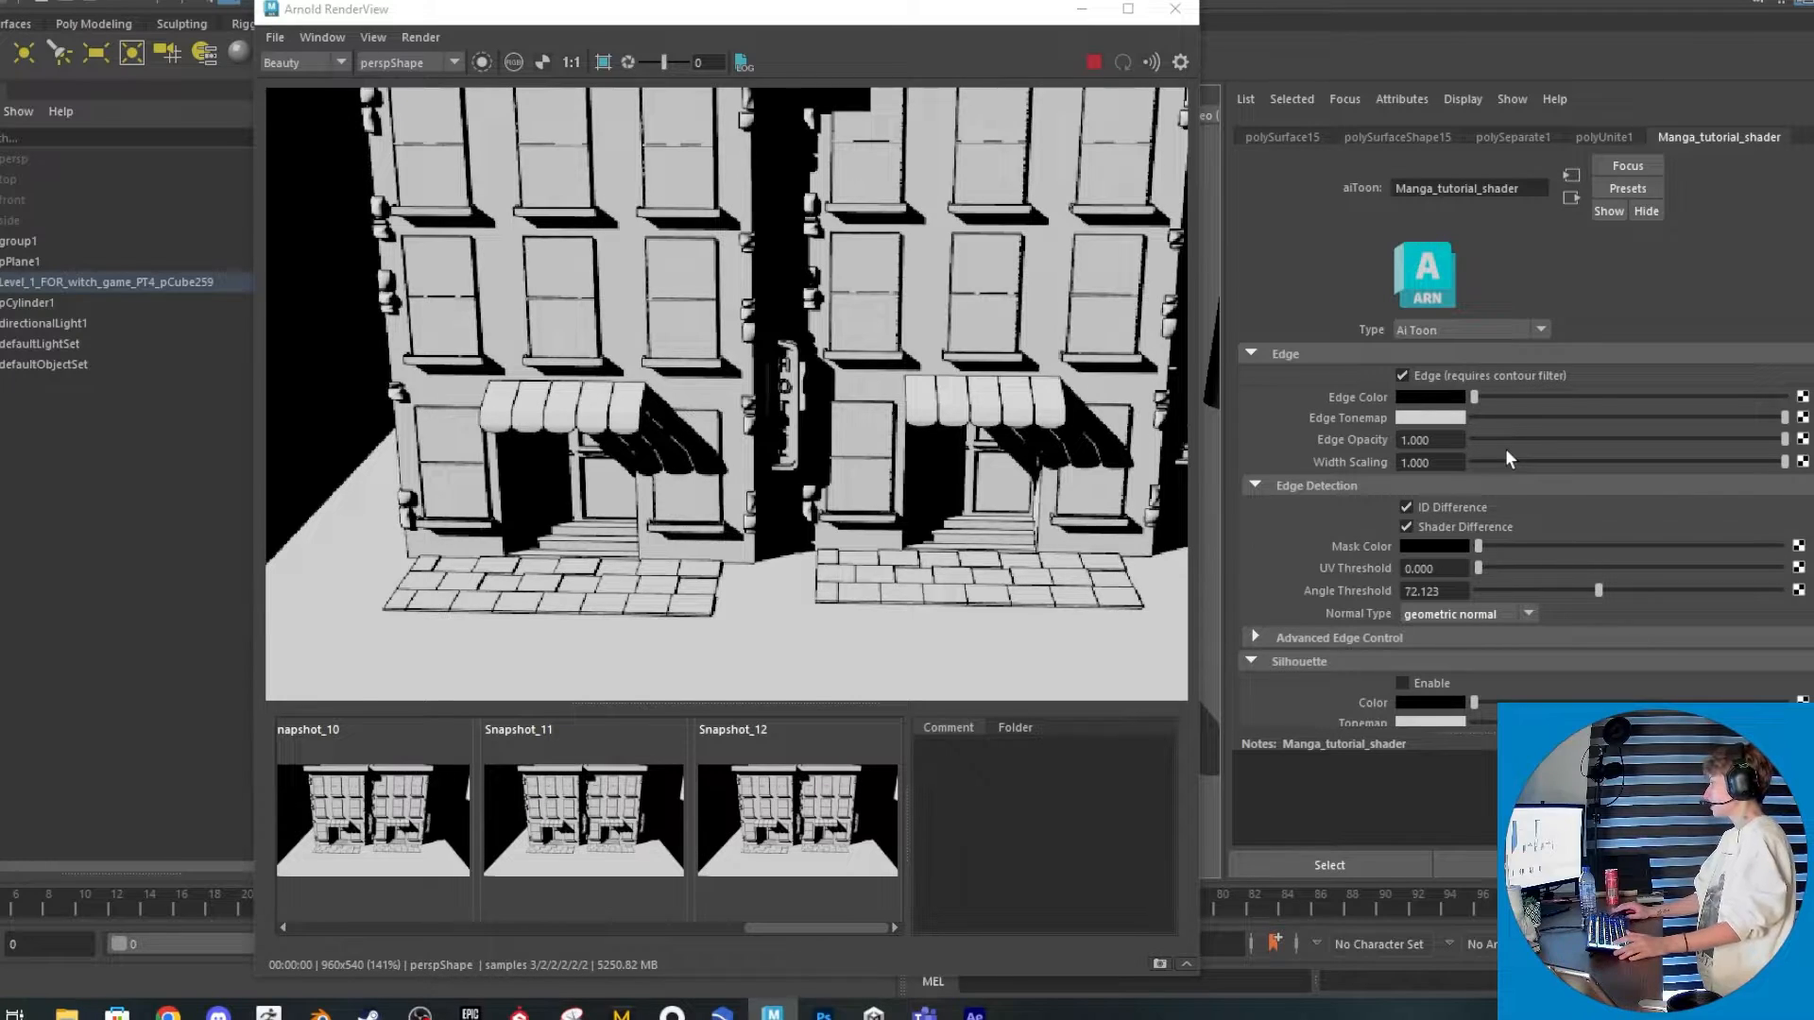
{"action": "scroll", "coordinate": [1505, 448], "scroll_direction": "down", "scroll_amount": 5}
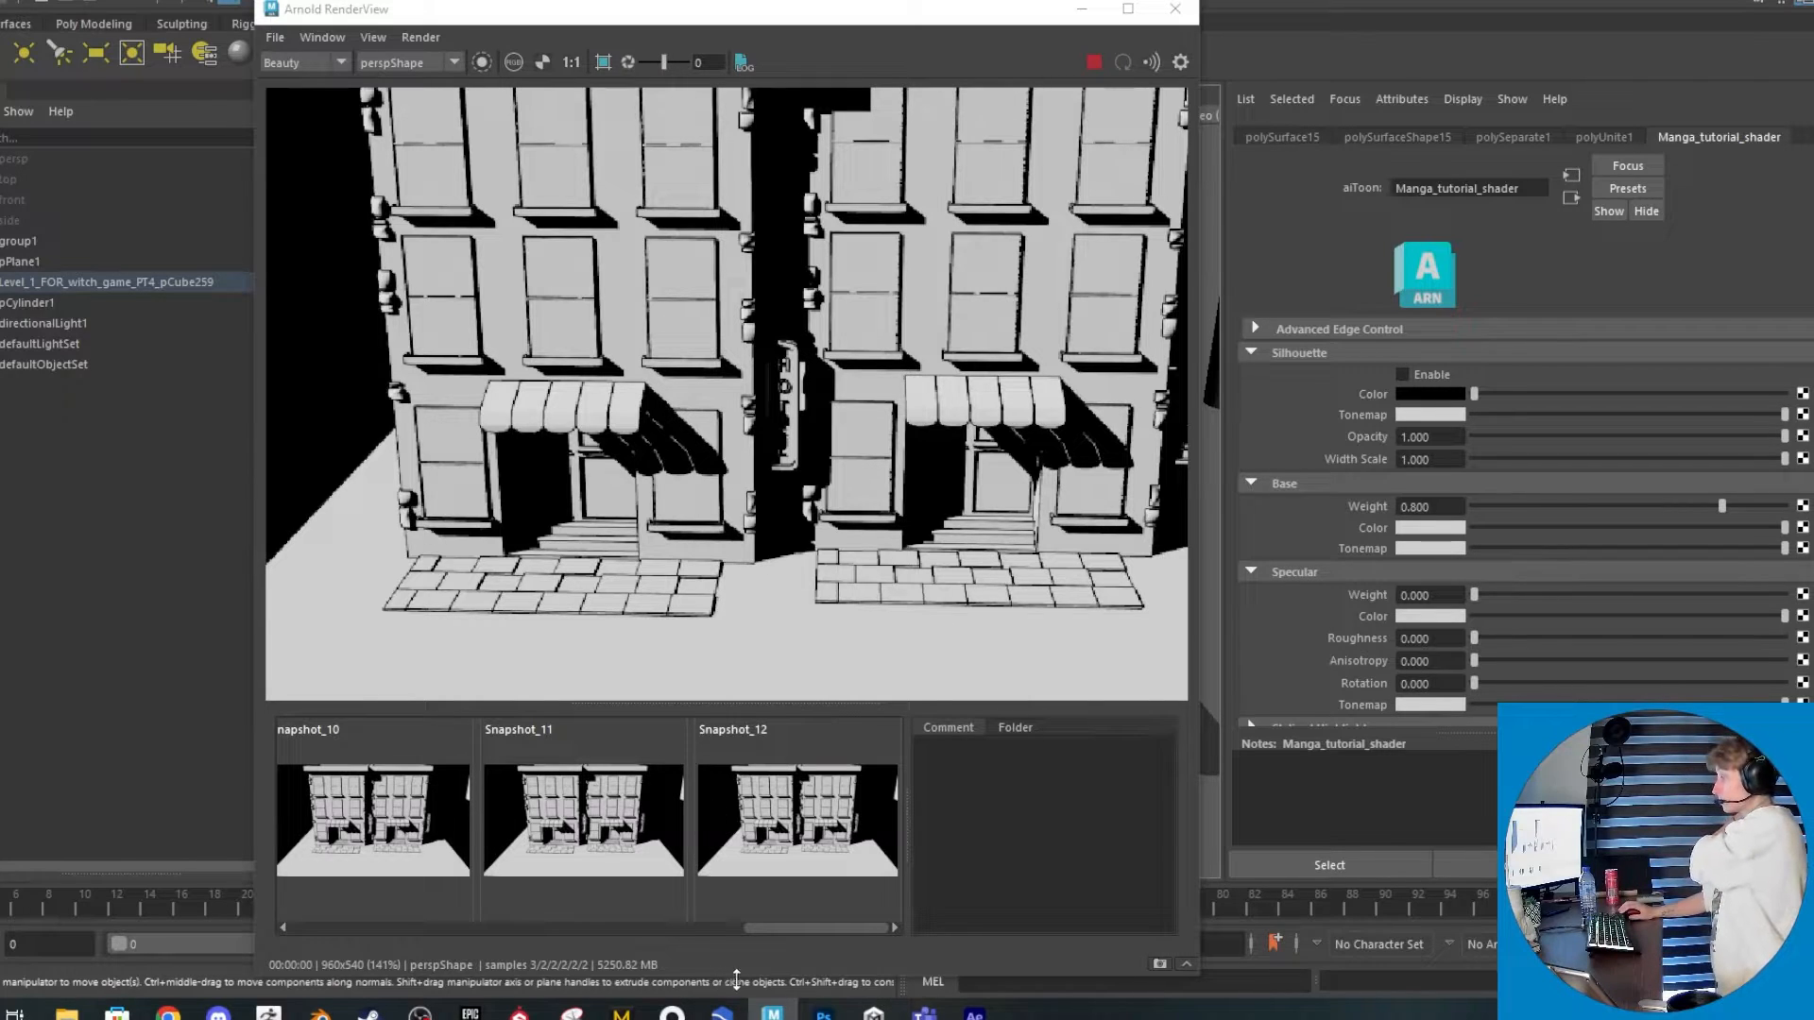
Switch to Photoshop and examine the manga page's line art and shading, zooming in on the falling figure above the text box
{"action": "mouse_move", "coordinate": [772, 1013]}
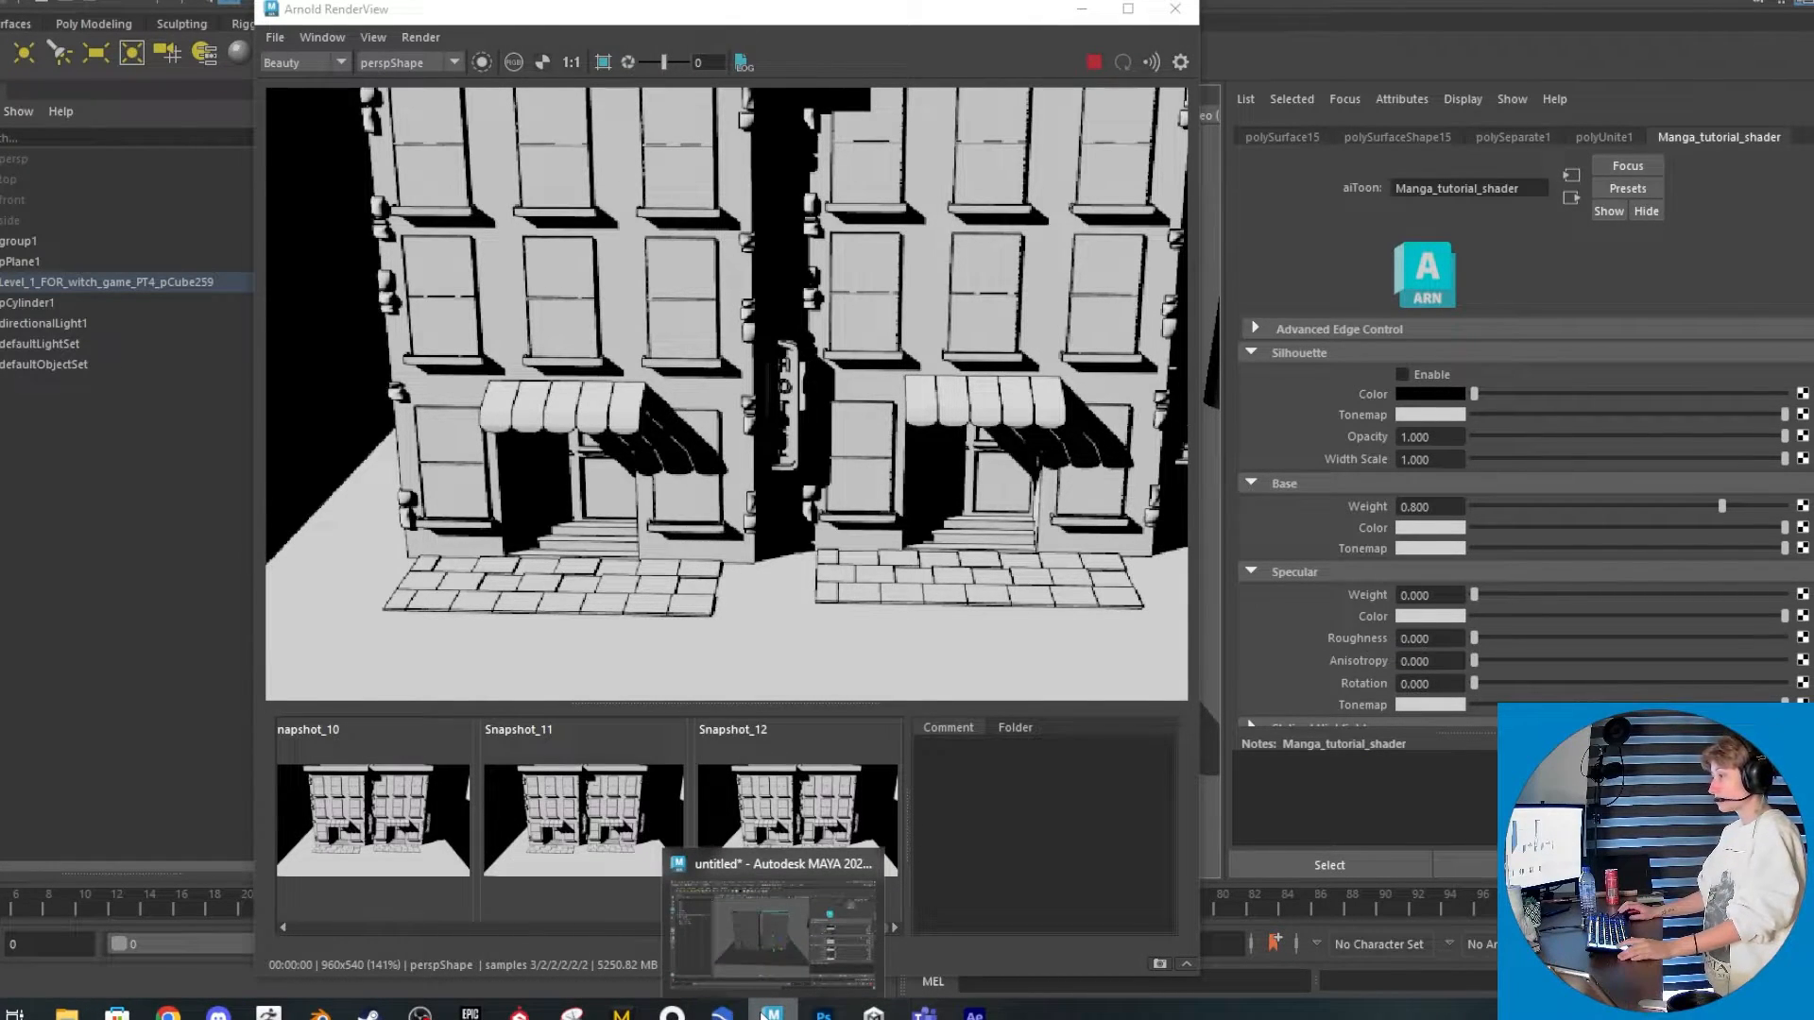
{"action": "left_click", "coordinate": [823, 1013]}
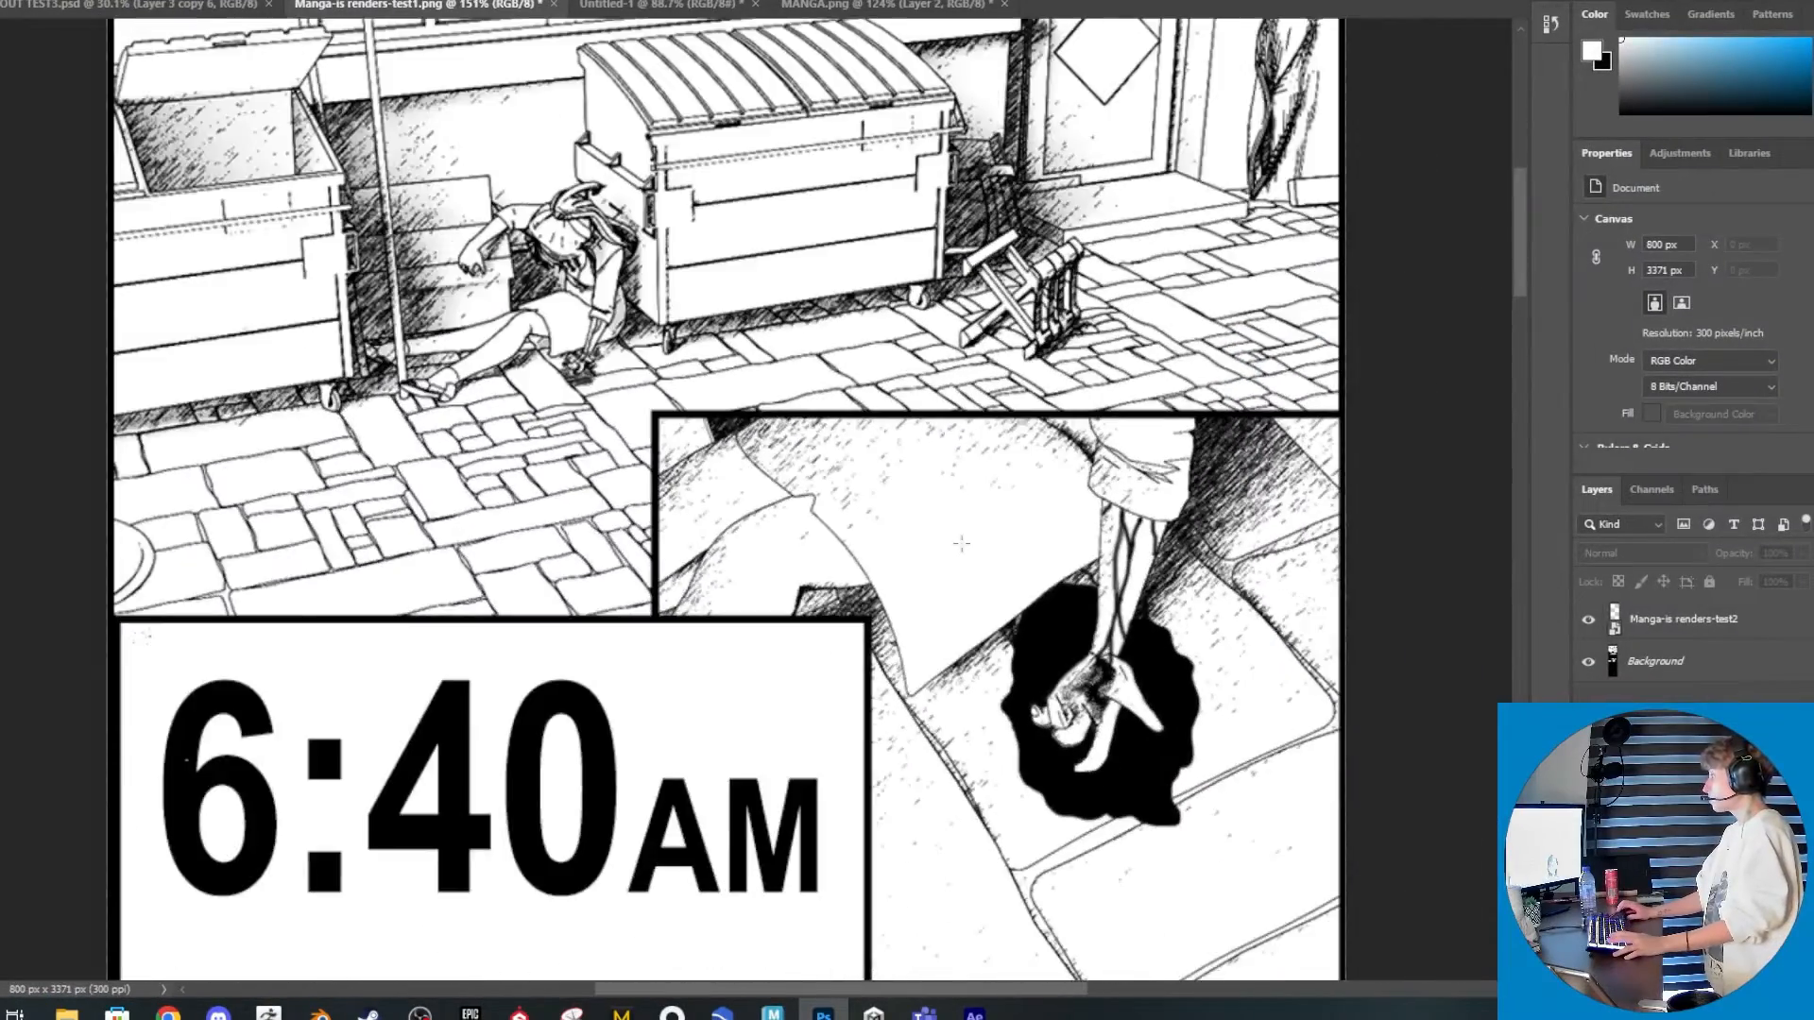
{"action": "scroll", "coordinate": [962, 543], "scroll_direction": "down", "scroll_amount": 3, "text": "alt"}
{"action": "scroll", "coordinate": [844, 393], "scroll_direction": "down", "scroll_amount": 10}
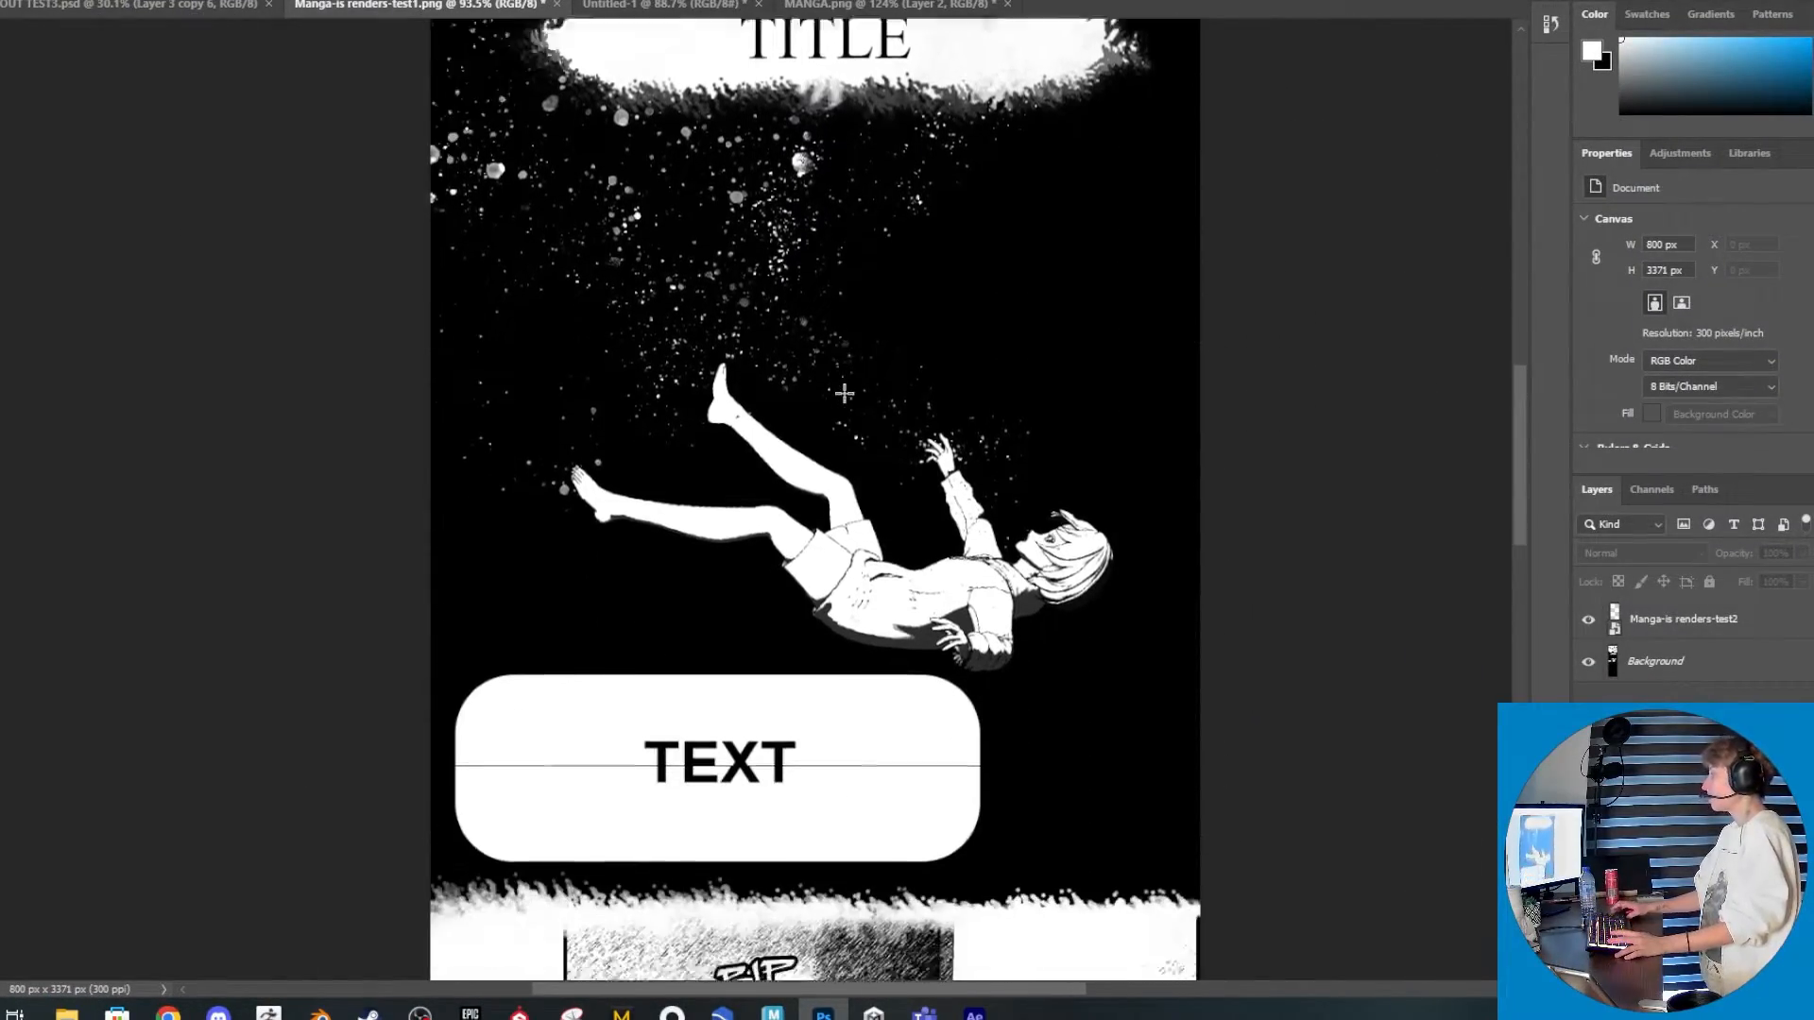
{"action": "scroll", "coordinate": [844, 393], "scroll_direction": "down", "scroll_amount": 3}
{"action": "scroll", "coordinate": [996, 535], "scroll_direction": "up", "scroll_amount": 5, "text": "alt"}
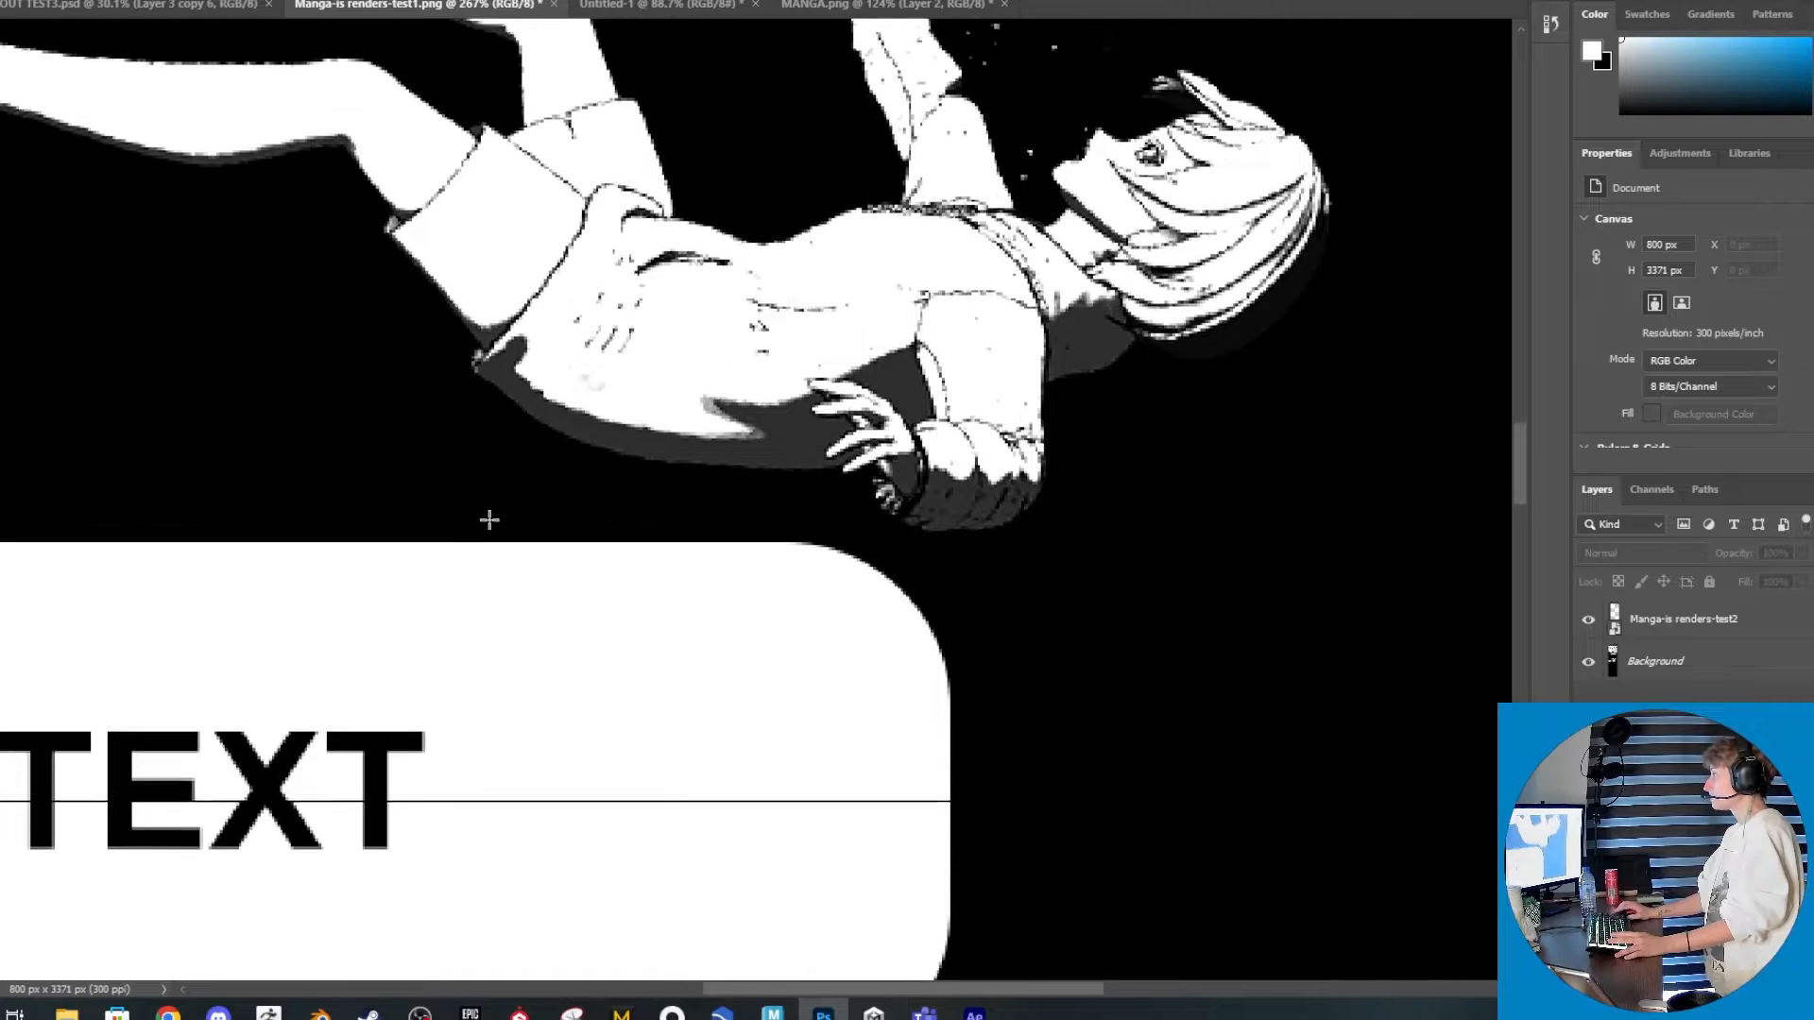
{"action": "scroll", "coordinate": [488, 518], "scroll_direction": "up", "scroll_amount": 3}
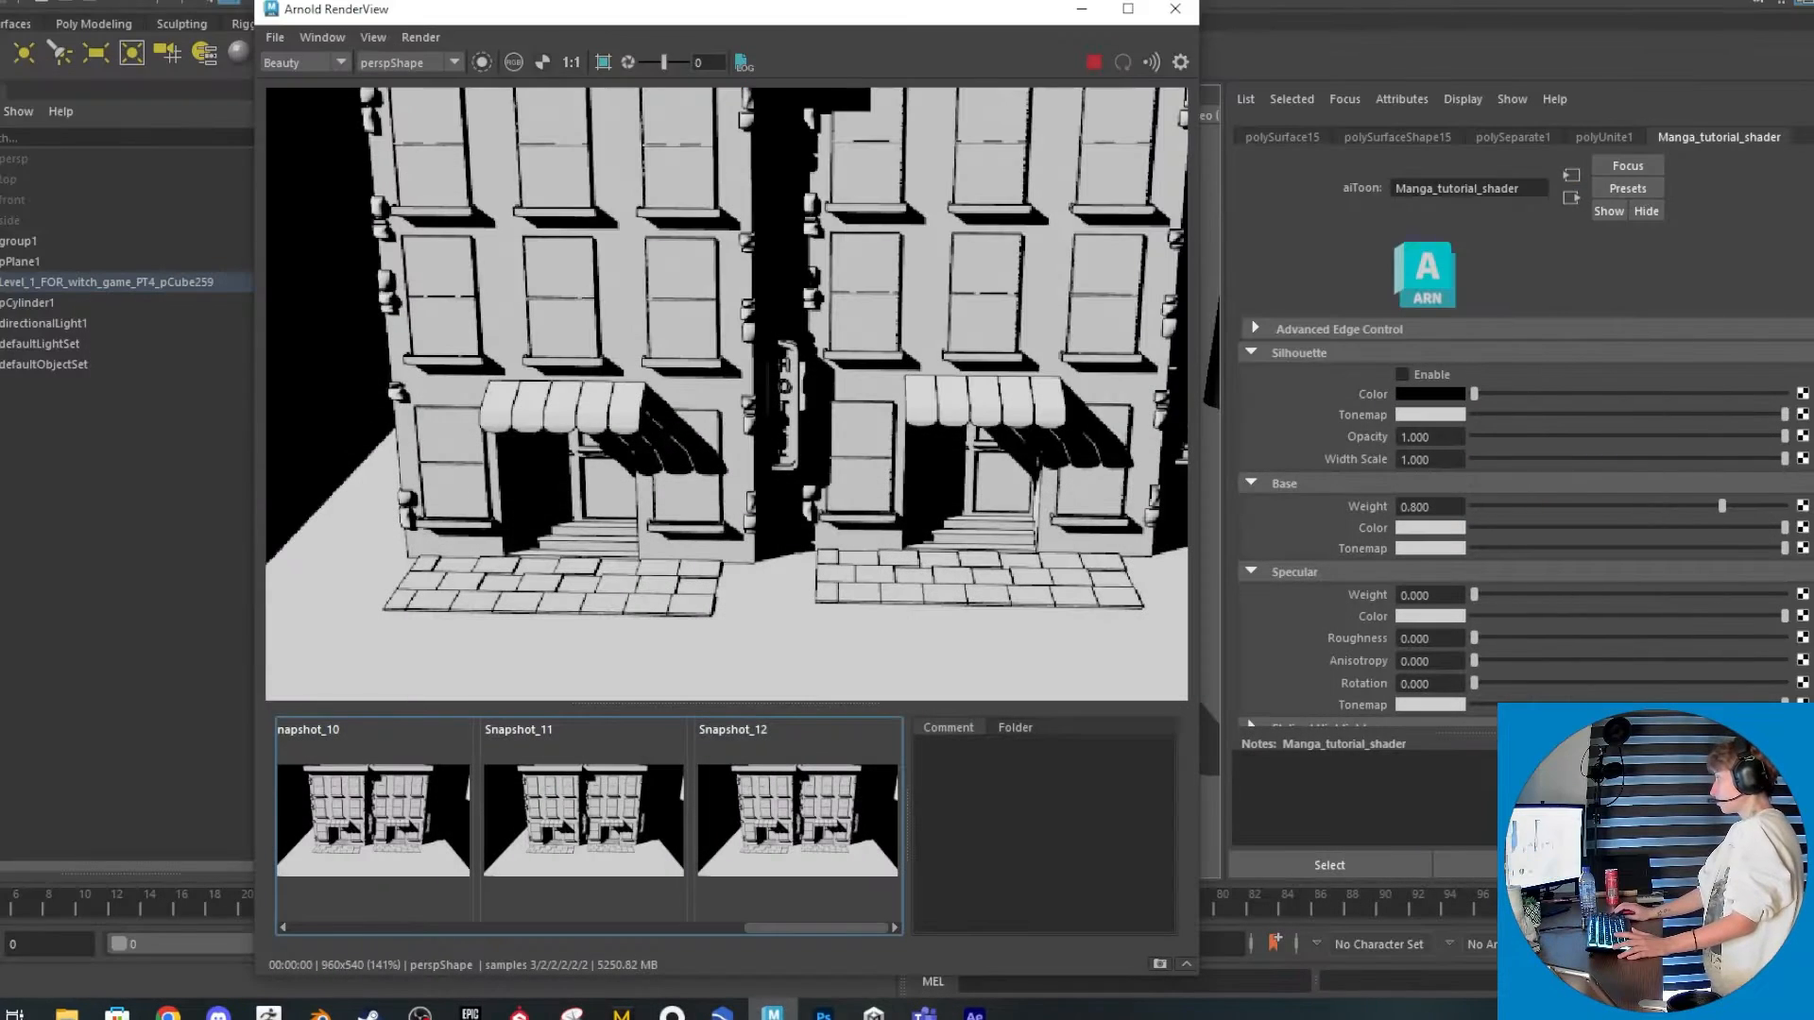
In Maya, set the toon shader's Base Weight to 1 and connect an Arnold aiRampRgb node to the Base Tonemap
{"action": "left_click", "coordinate": [1082, 8]}
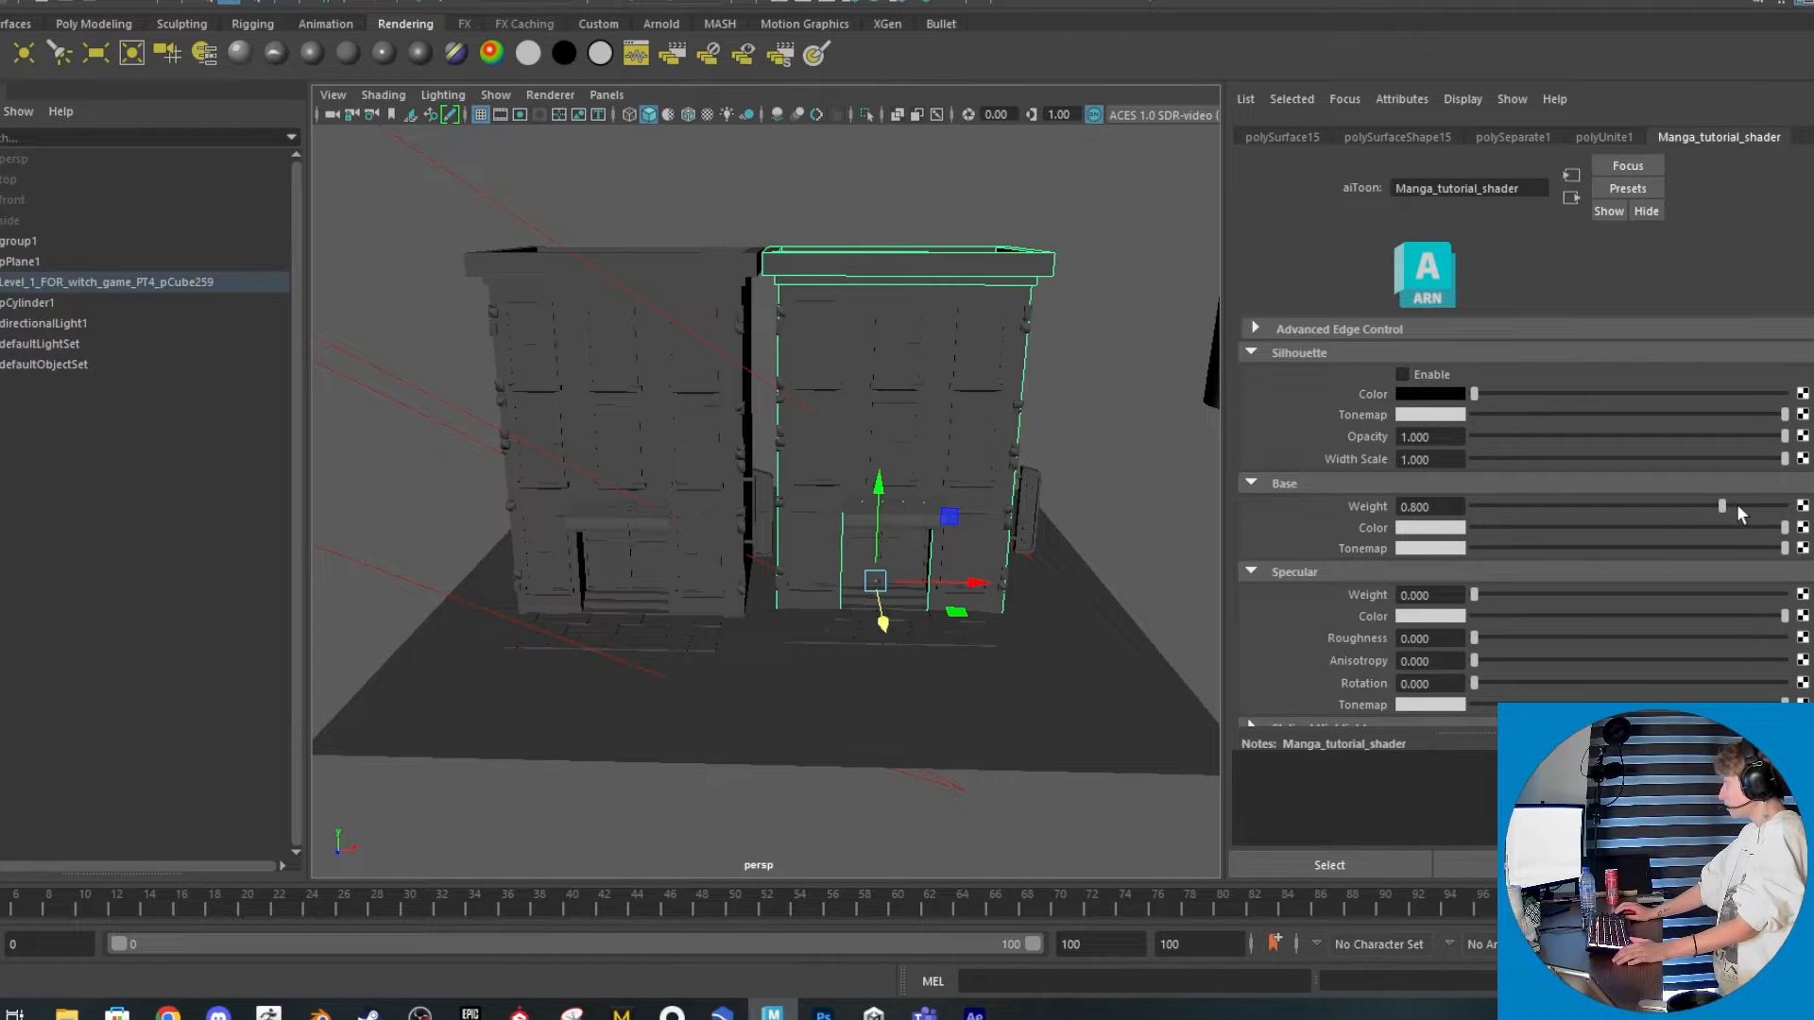
{"action": "left_click_drag", "start_coordinate": [1722, 507], "coordinate": [1809, 534]}
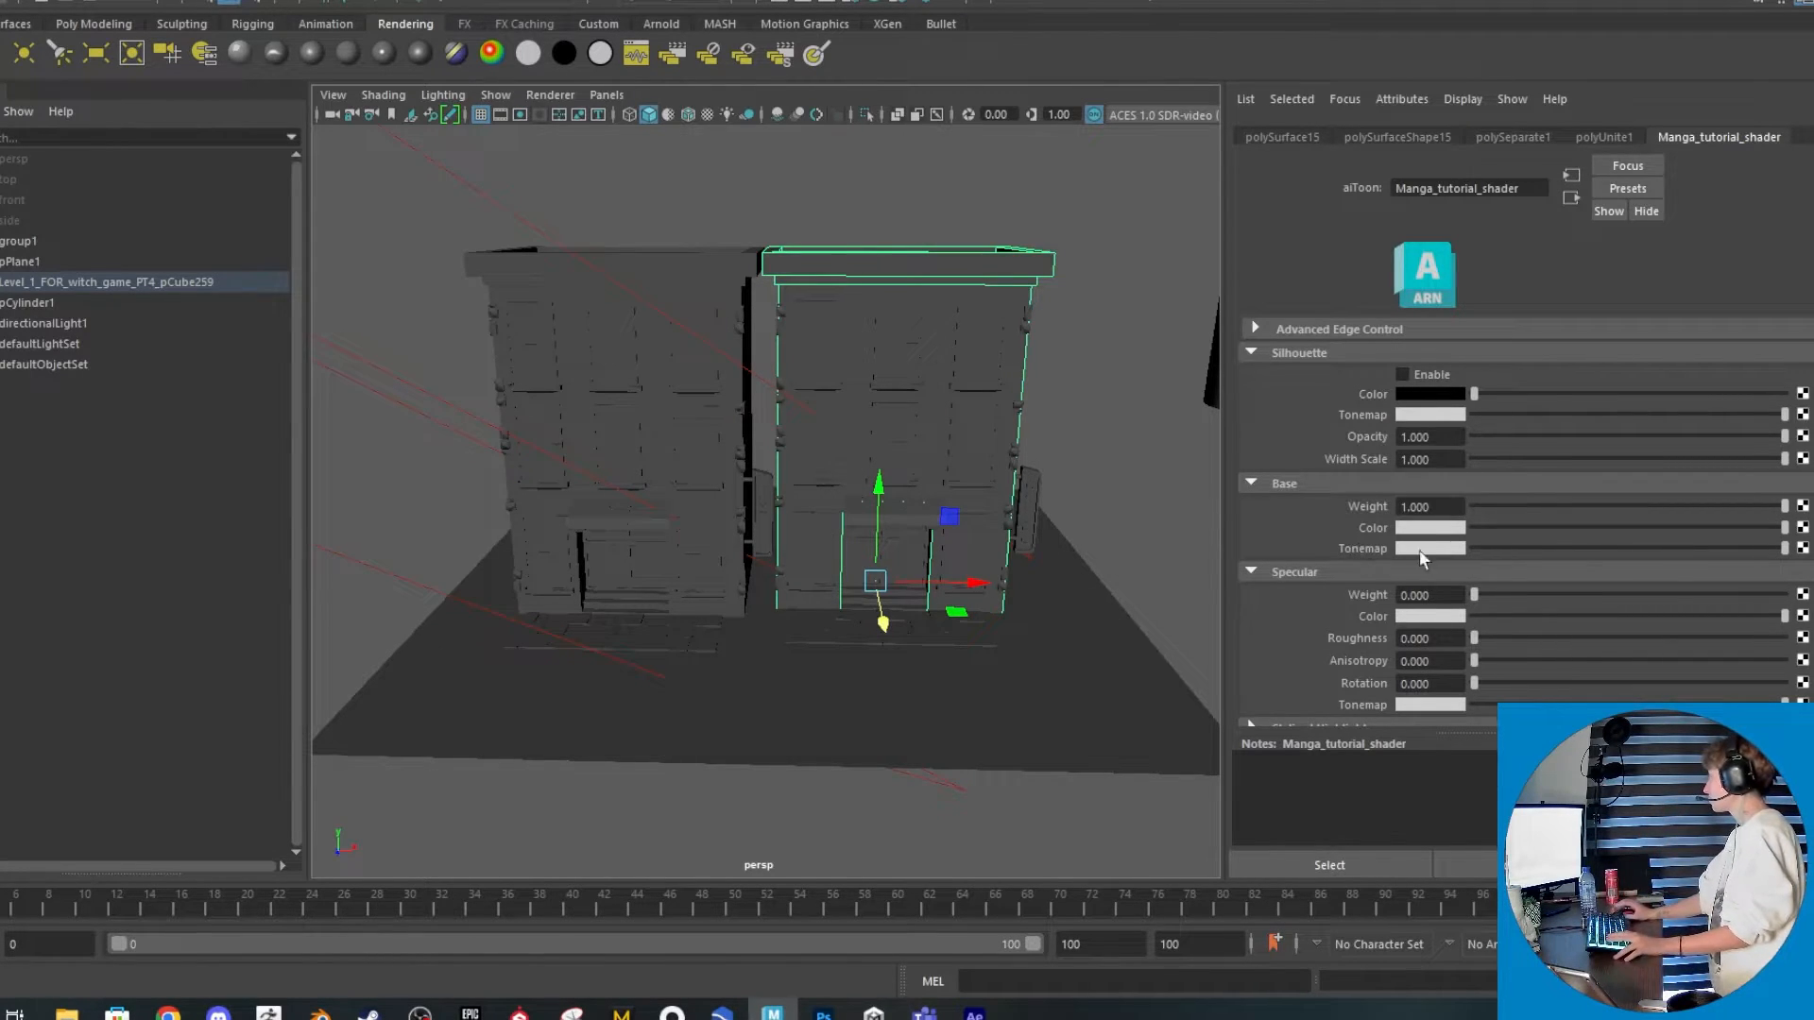
{"action": "left_click", "coordinate": [1803, 548]}
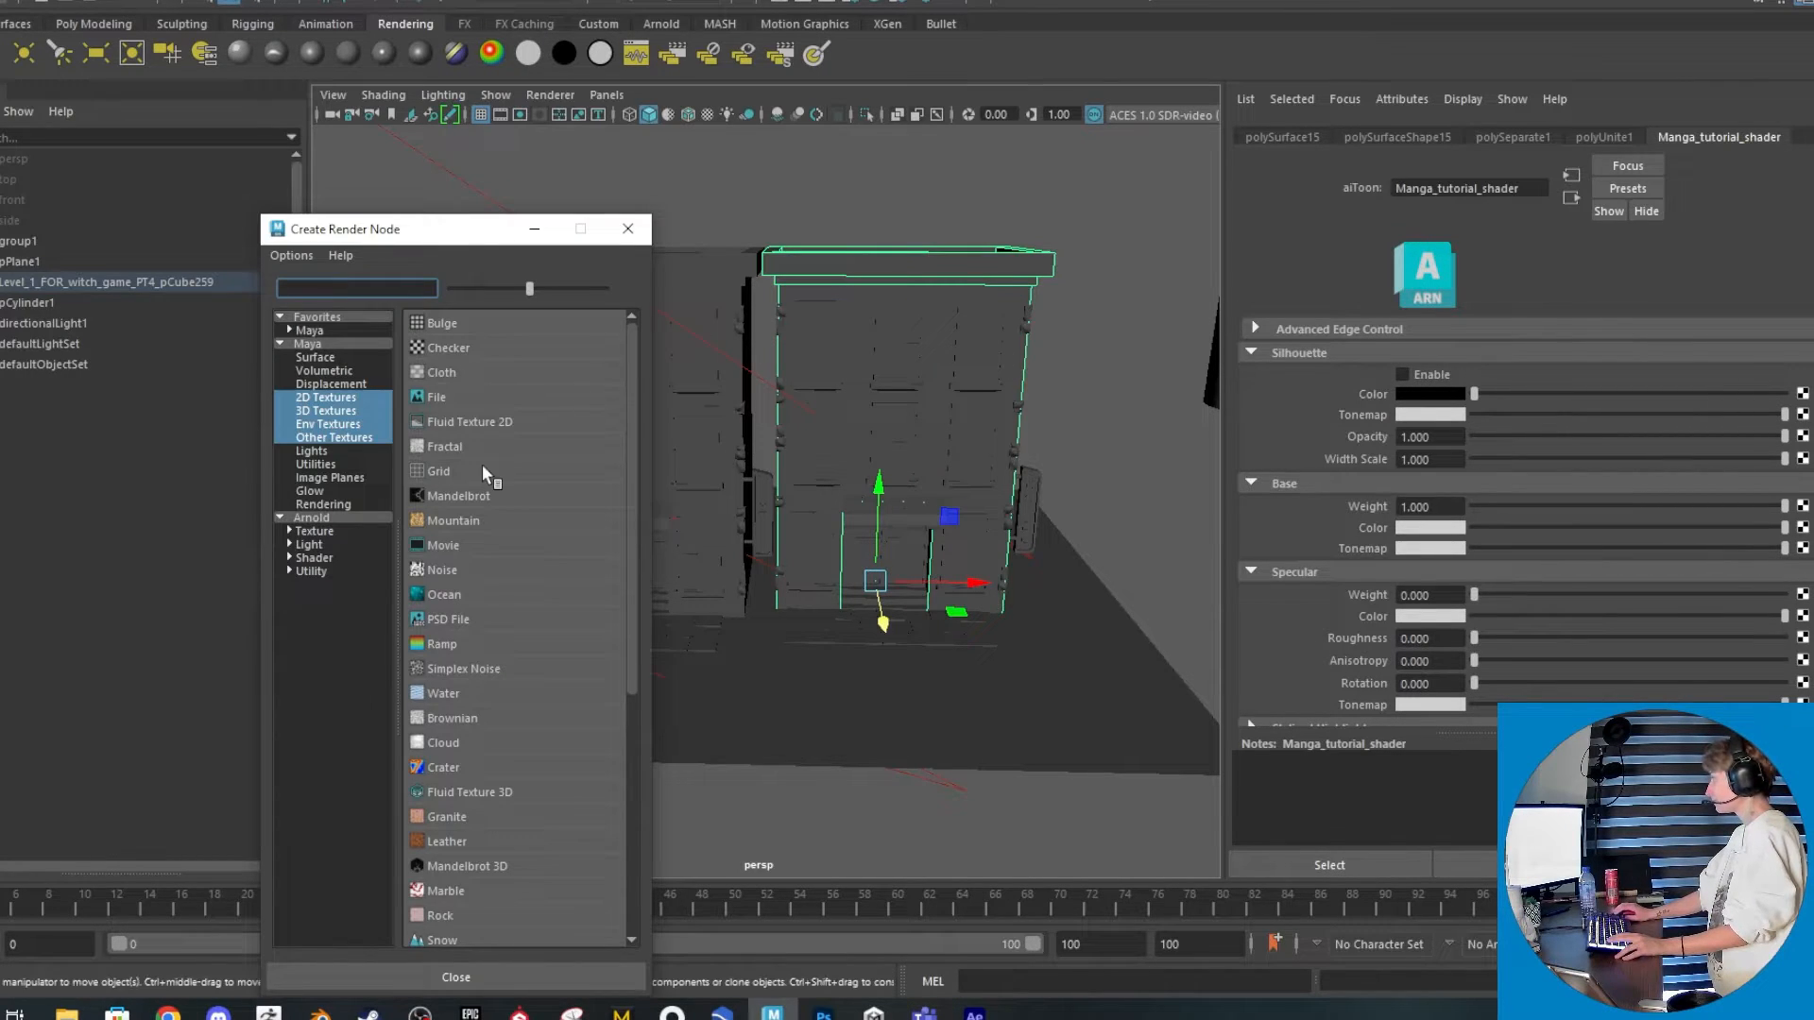
{"action": "type", "text": "ramp"}
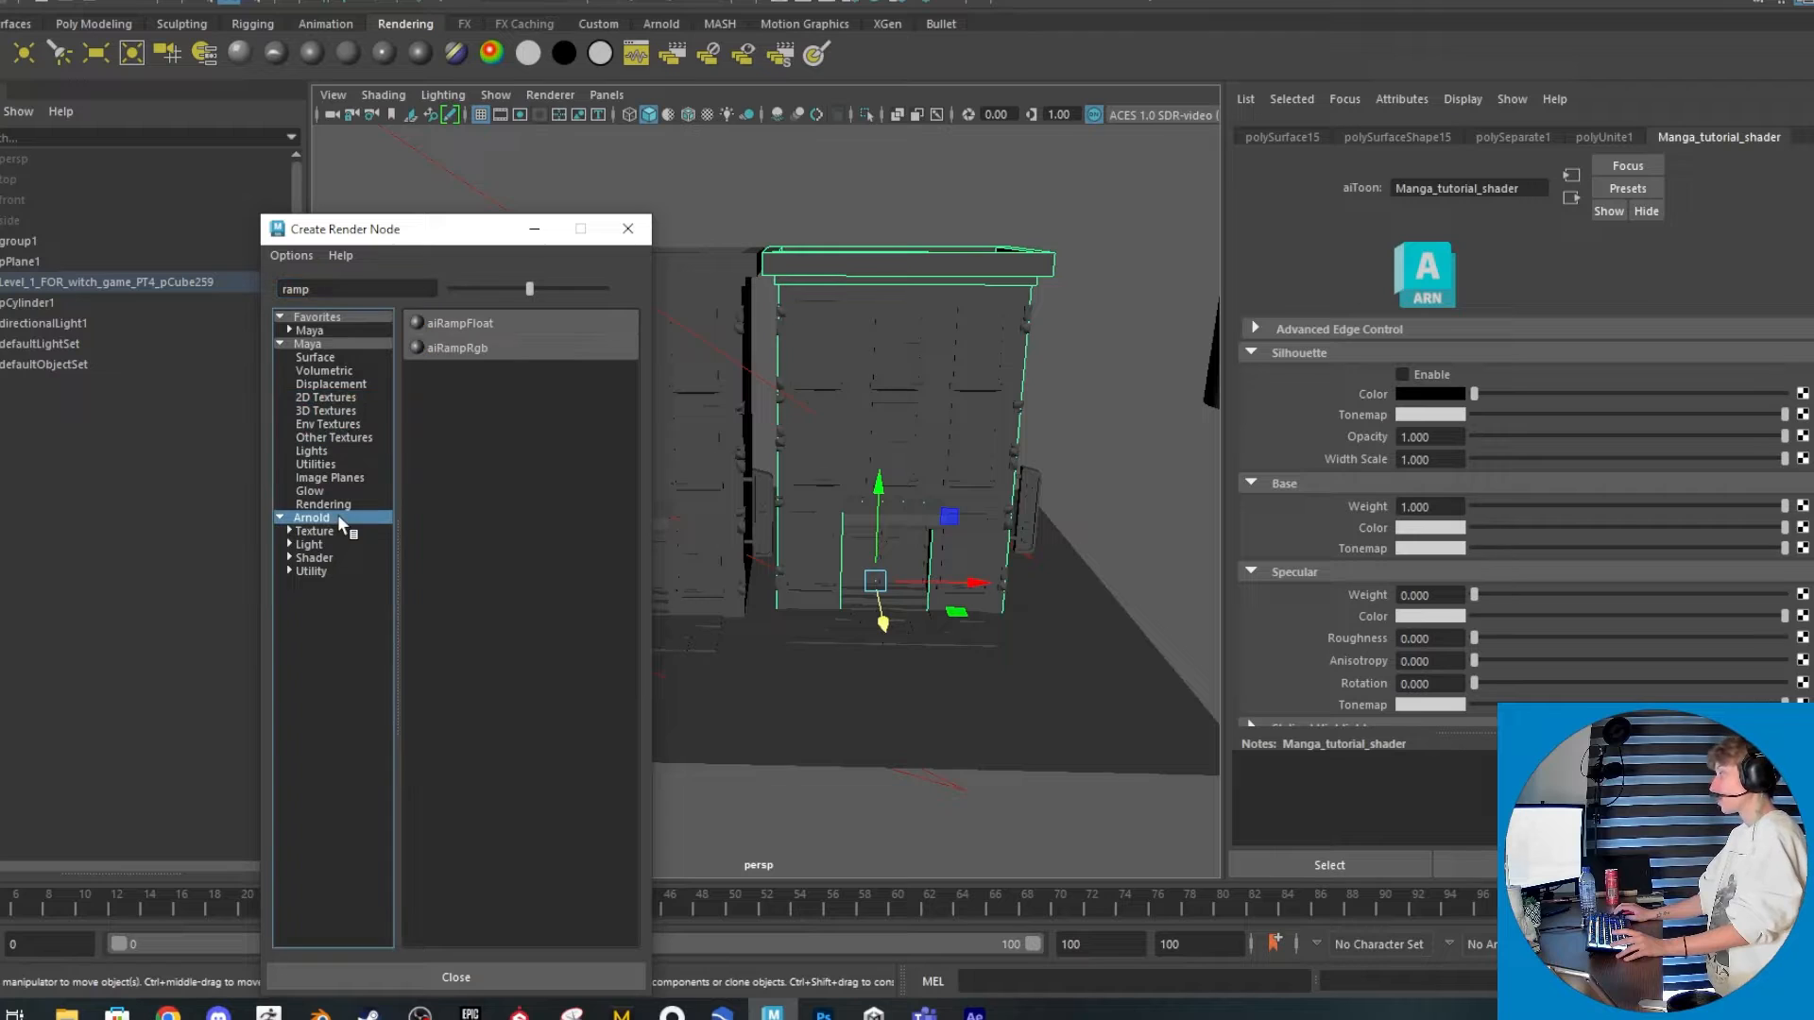
{"action": "left_click", "coordinate": [337, 517]}
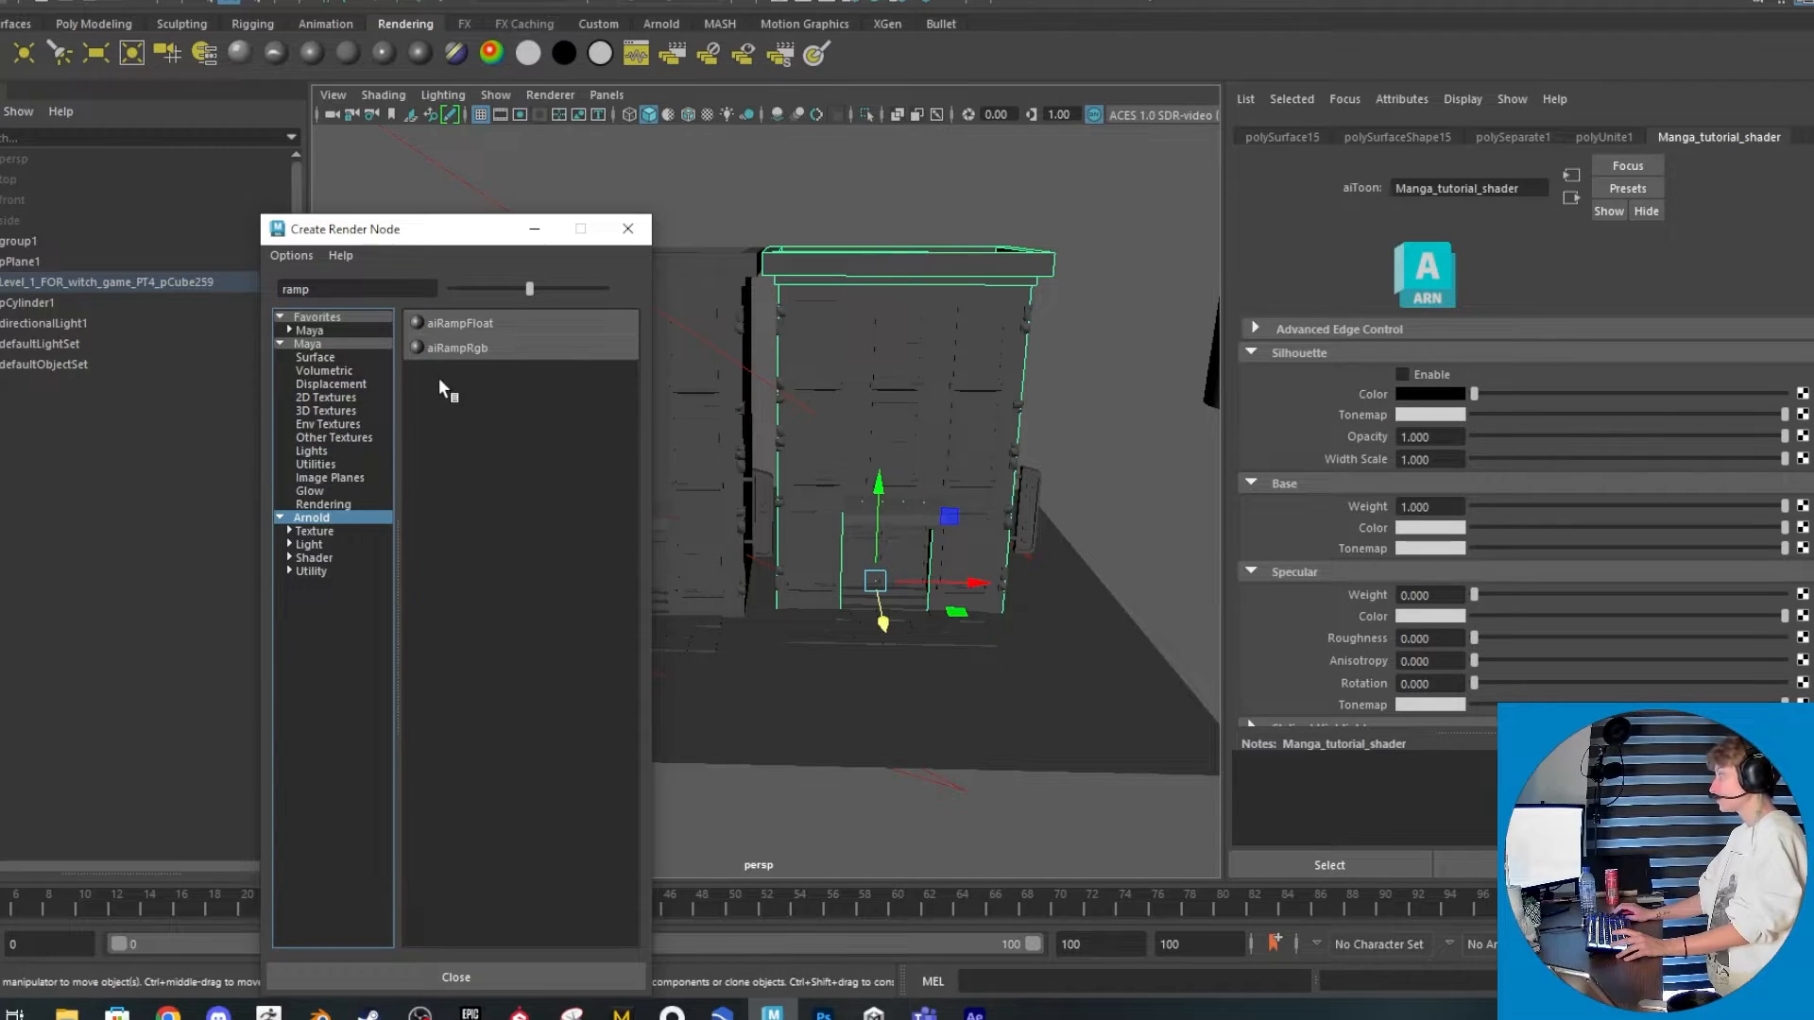
{"action": "left_click", "coordinate": [482, 349]}
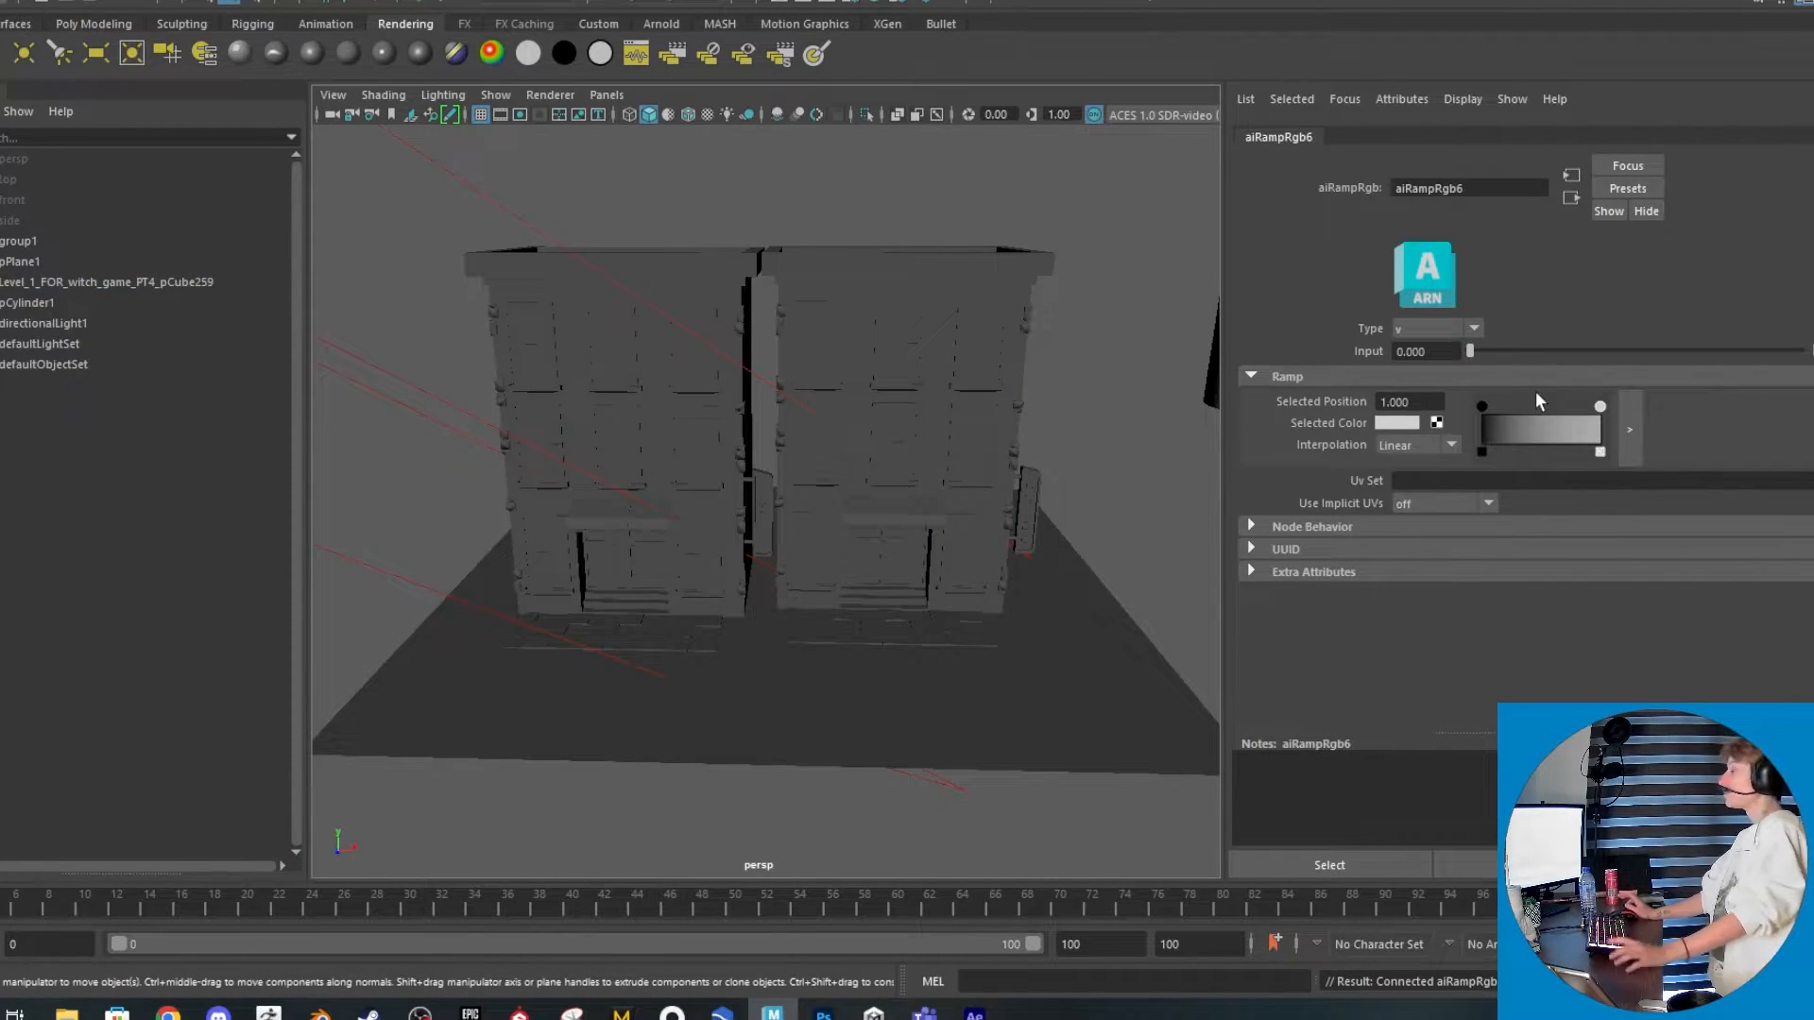
Set the interpolation of the ramp's black start point to None for a hard tone break
{"action": "left_click", "coordinate": [1483, 405]}
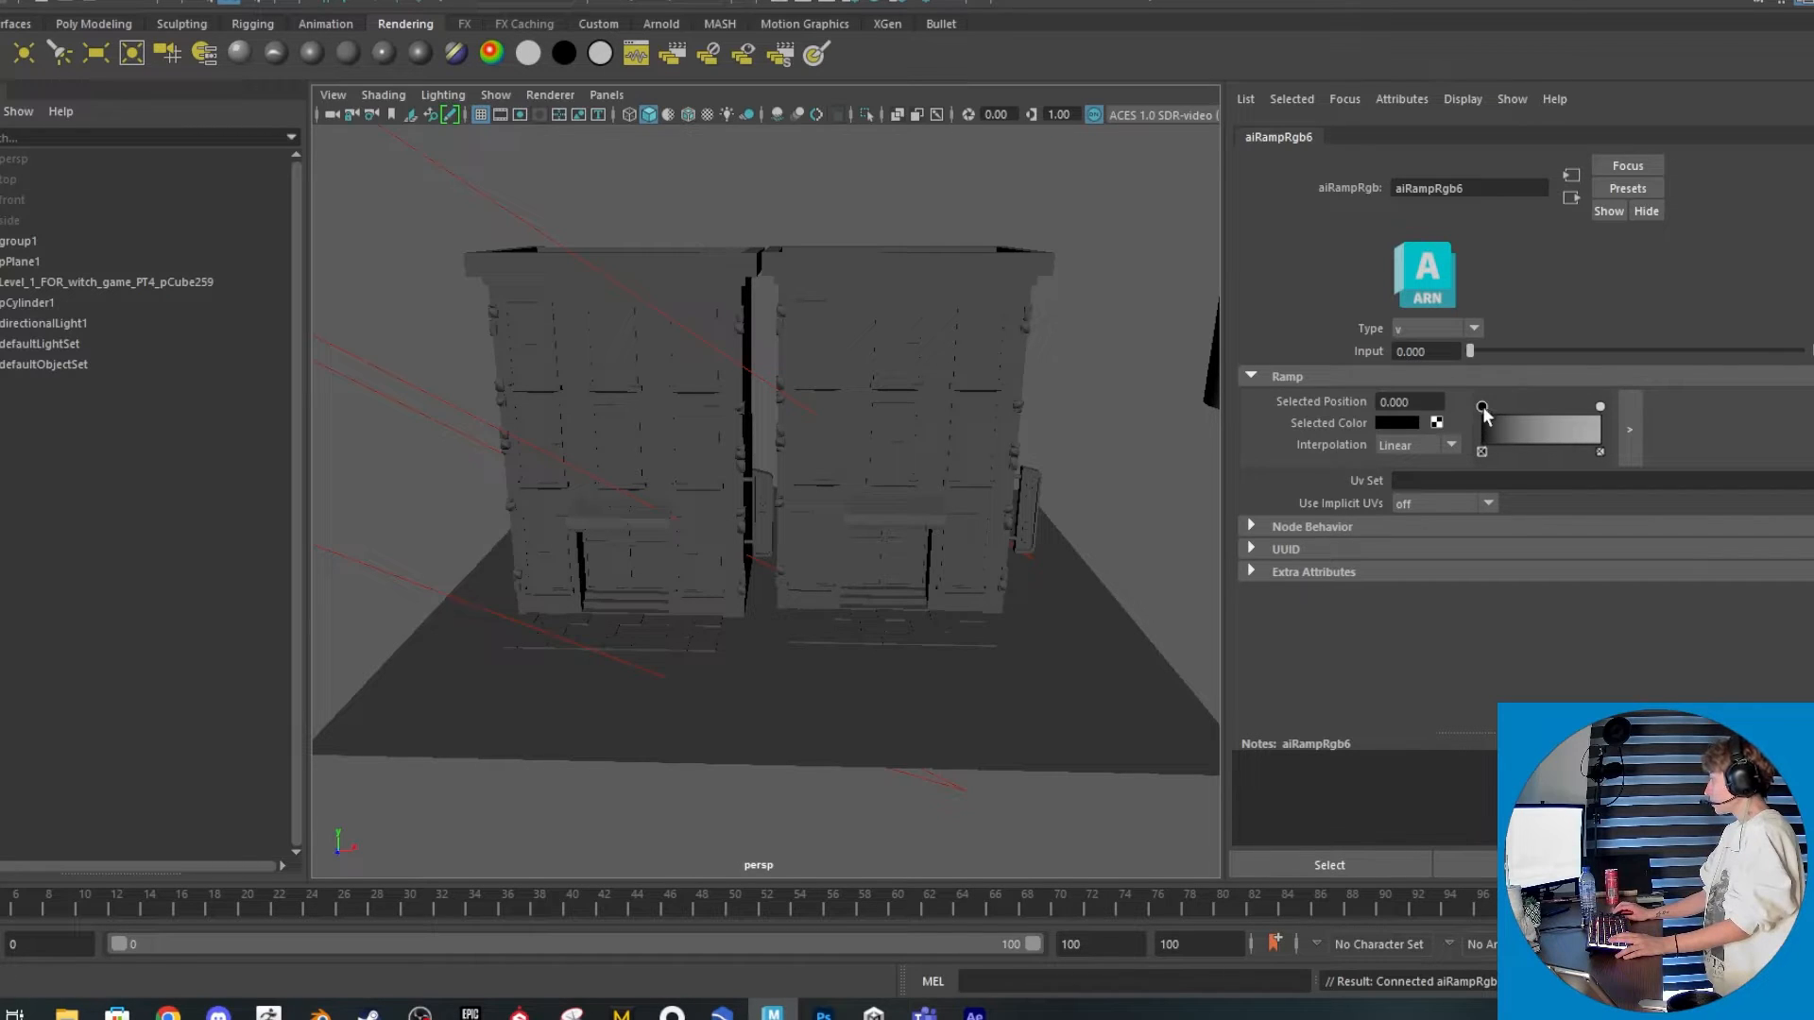
{"action": "left_click", "coordinate": [1414, 445]}
{"action": "left_click", "coordinate": [1408, 465]}
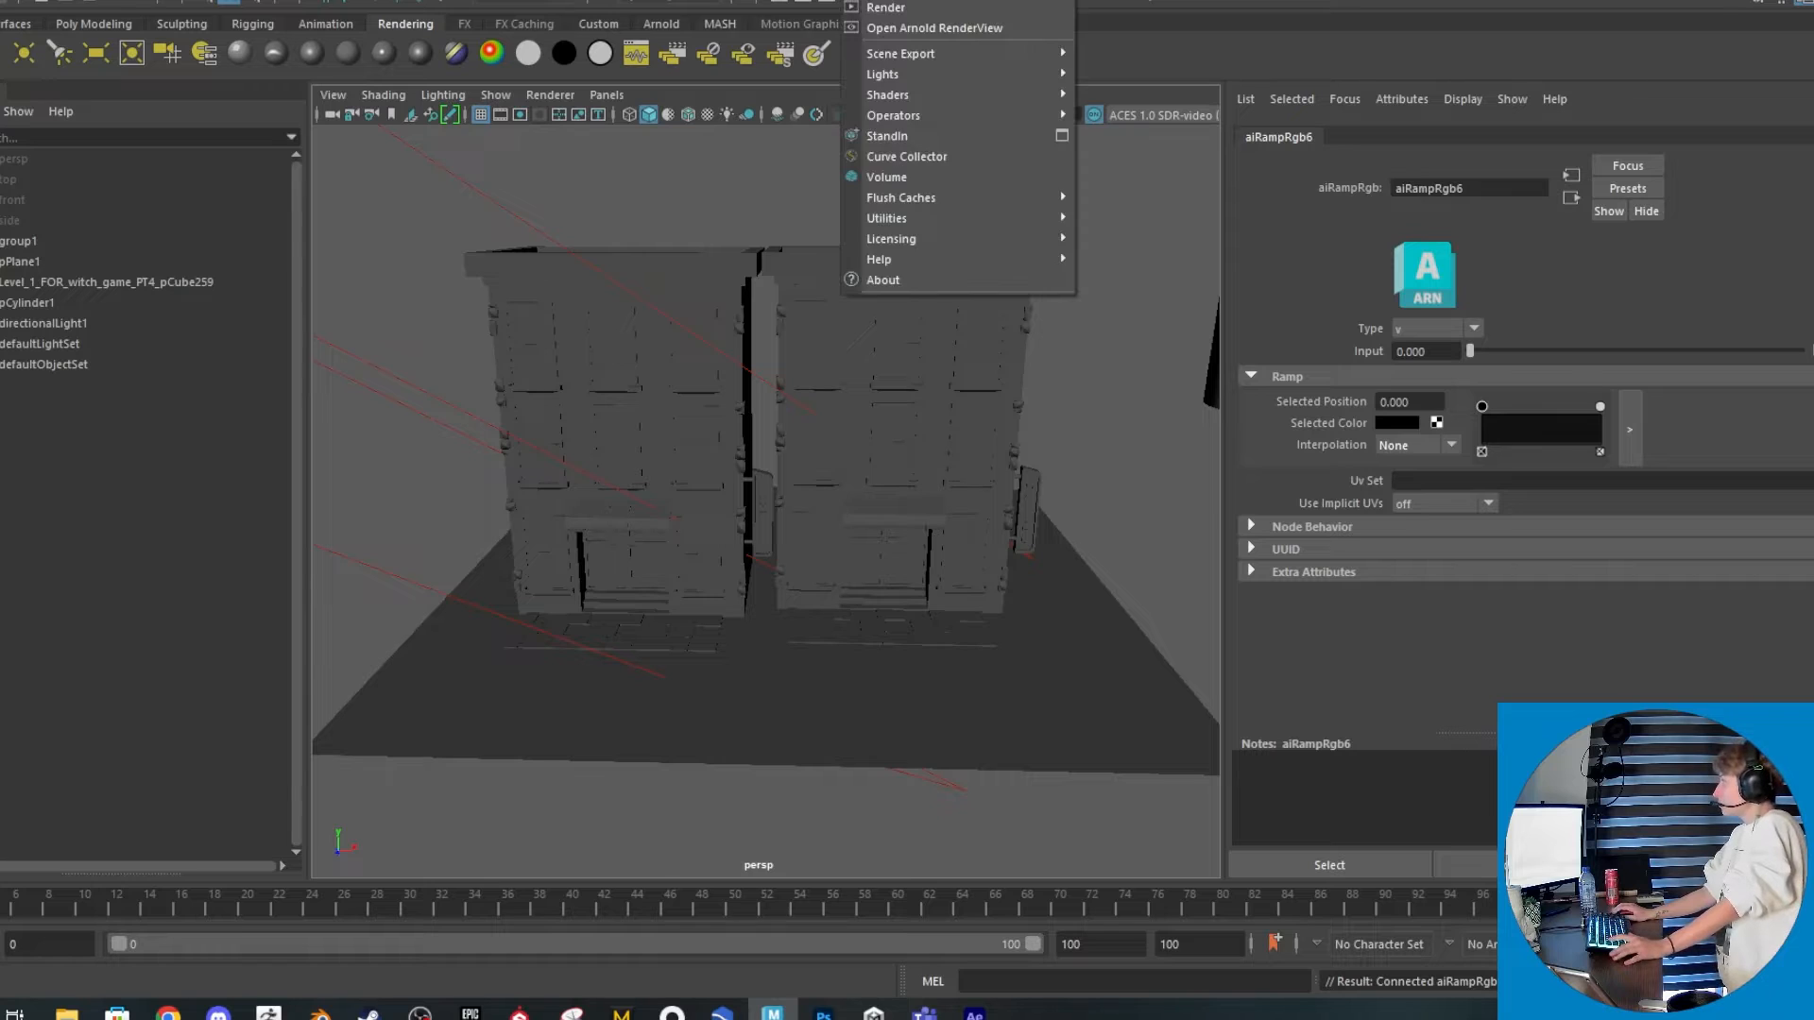
Open the Arnold RenderView beside the ramp attributes and move the ramp's light point to position 0.061
{"action": "left_click", "coordinate": [896, 31]}
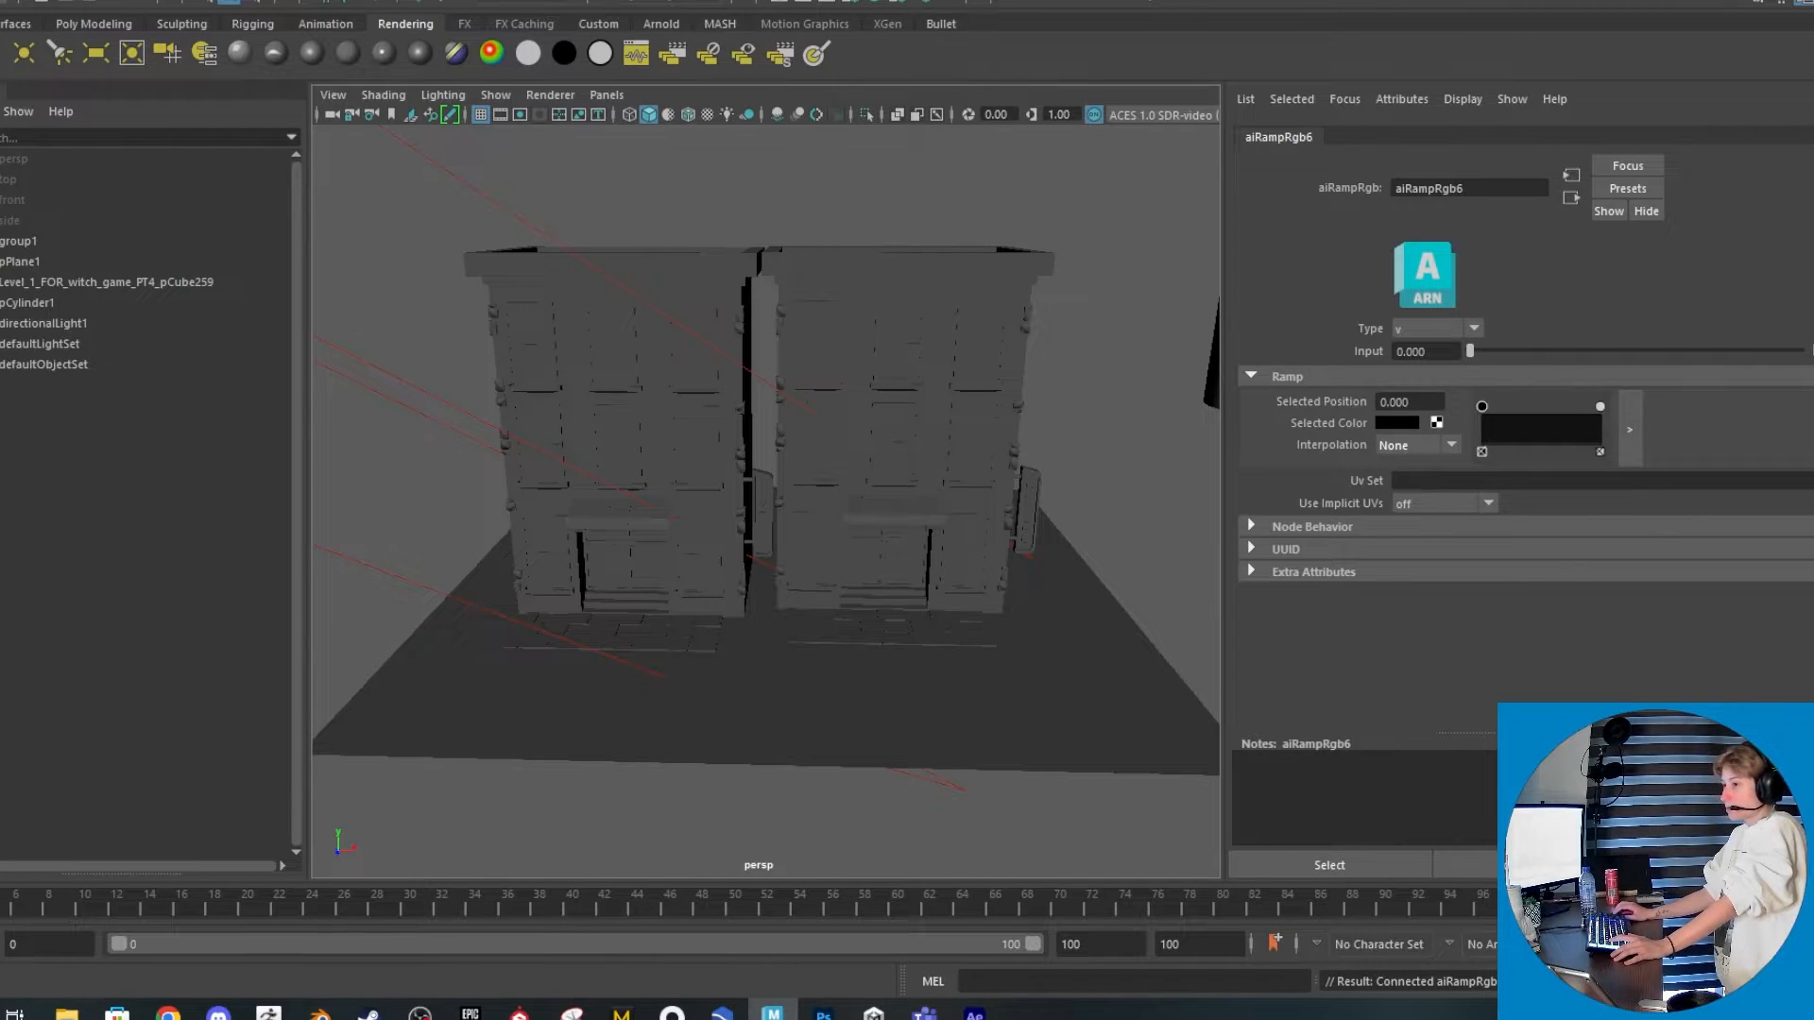
{"action": "left_click", "coordinate": [860, 4]}
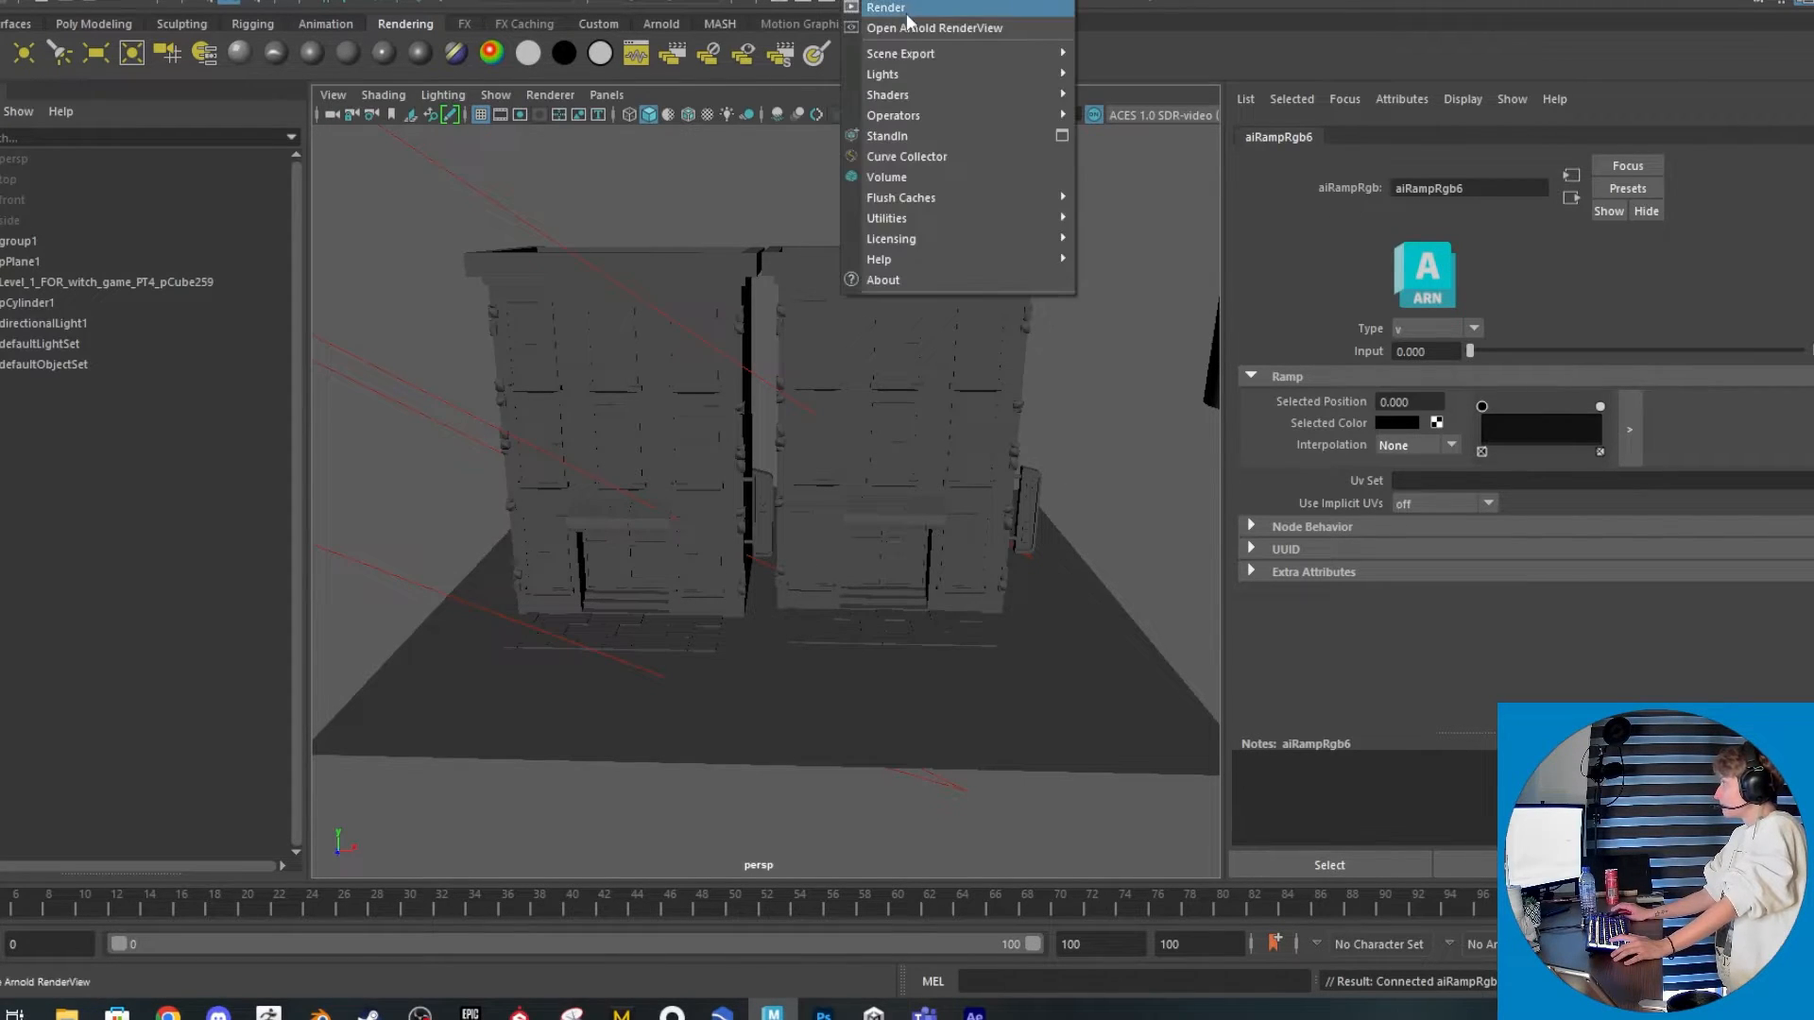
{"action": "left_click", "coordinate": [902, 42]}
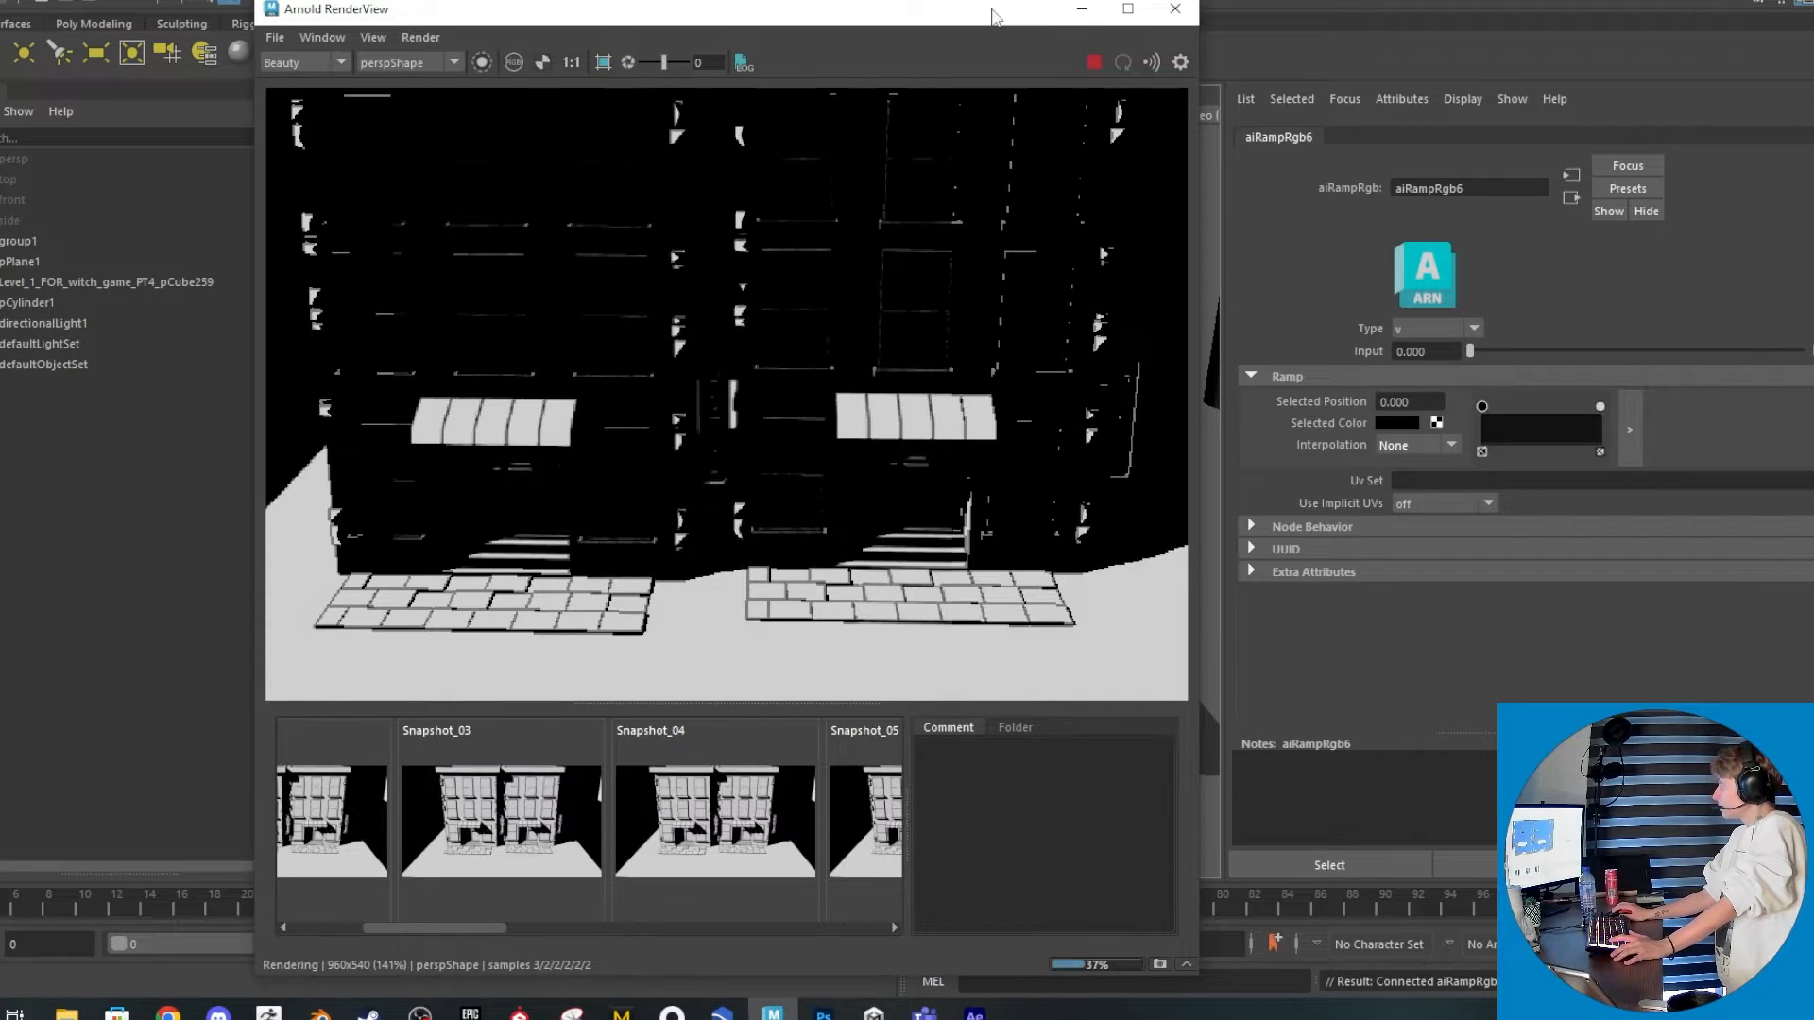
{"action": "left_click_drag", "start_coordinate": [982, 23], "coordinate": [660, 2]}
{"action": "scroll", "coordinate": [529, 427], "scroll_direction": "down", "scroll_amount": 3}
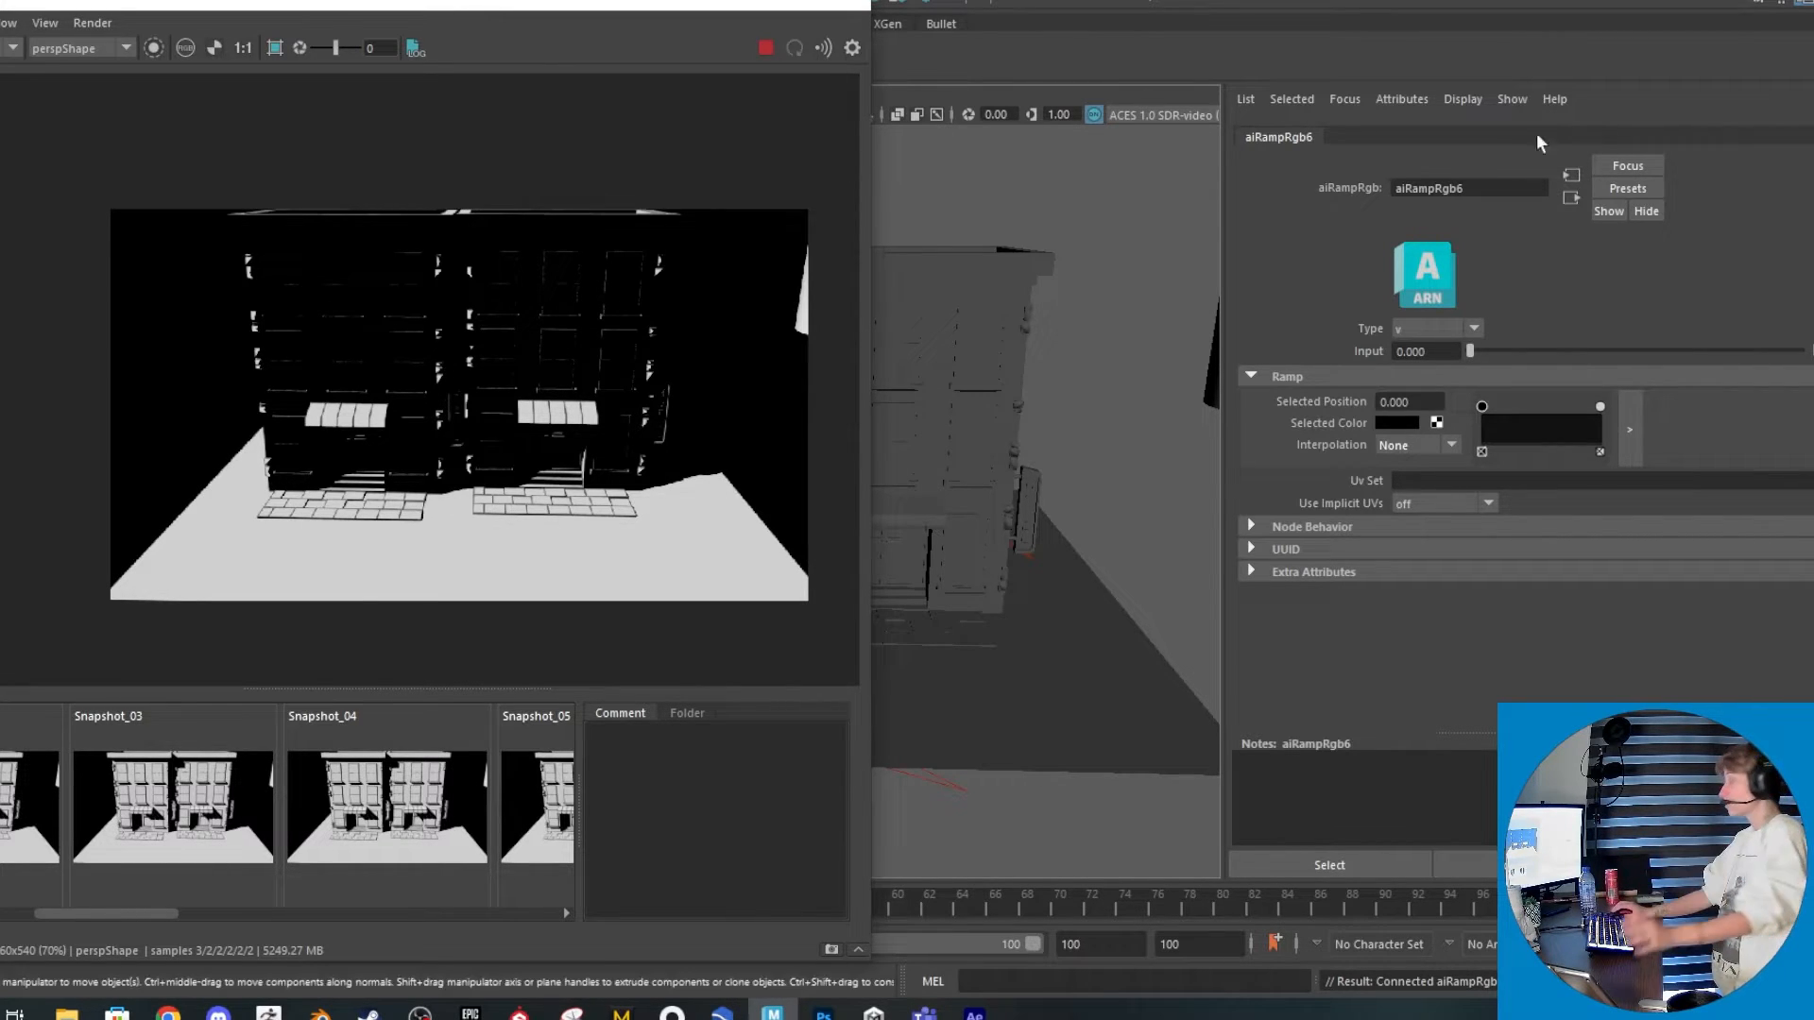
{"action": "left_click_drag", "start_coordinate": [1597, 406], "coordinate": [1491, 426]}
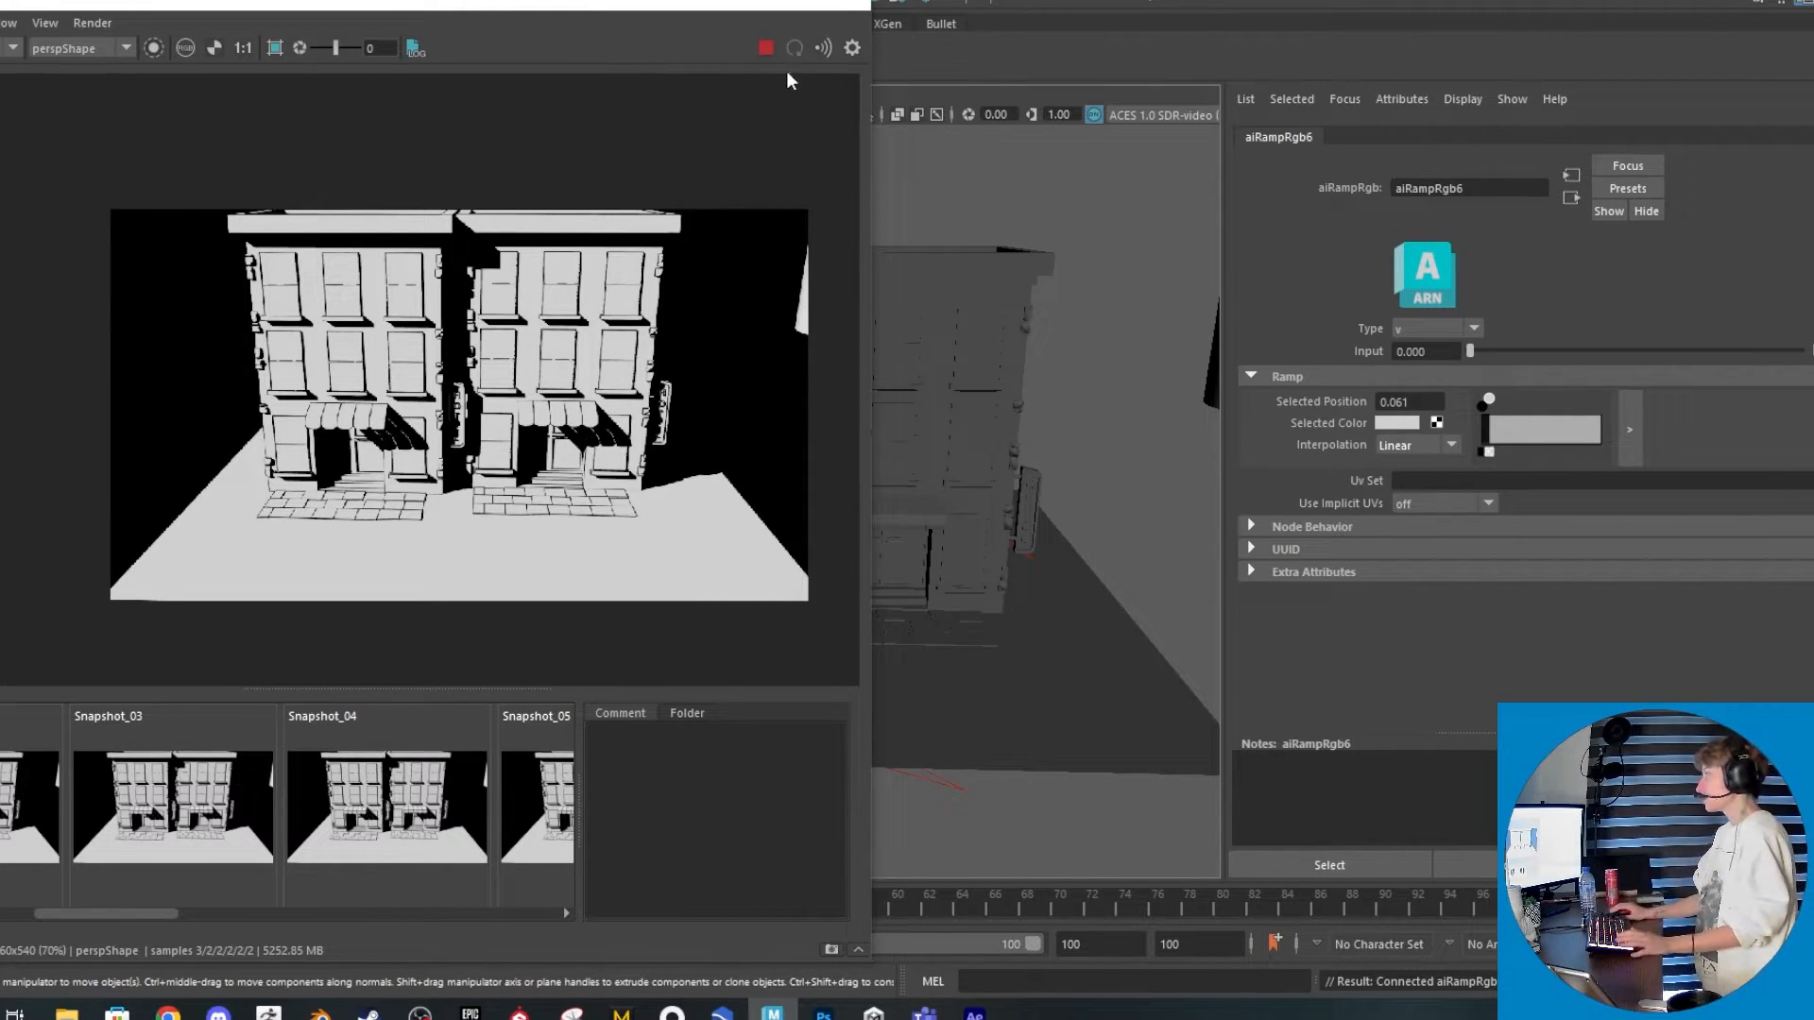
Switch to Photoshop and examine the black-and-white tones of the manga page from the falling figure down past the alarm clock panel
{"action": "left_click", "coordinate": [823, 1011]}
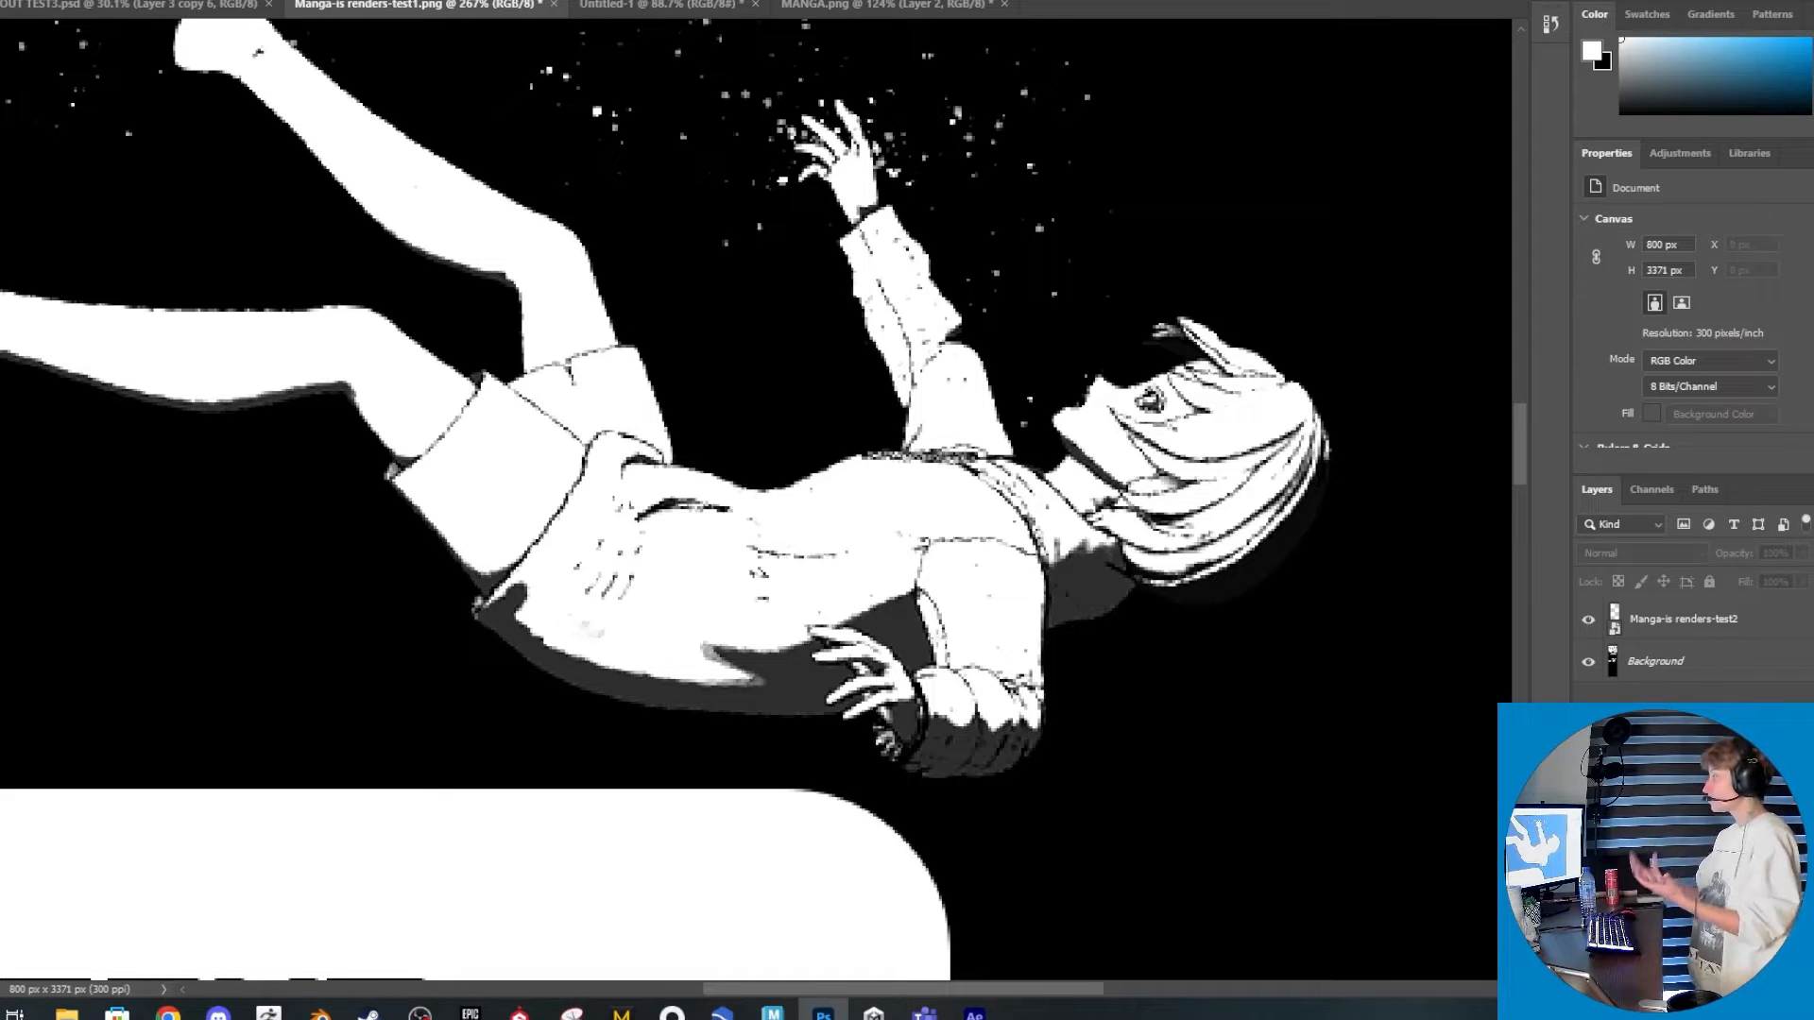
{"action": "scroll", "coordinate": [690, 287], "scroll_direction": "down", "scroll_amount": 4, "text": "alt"}
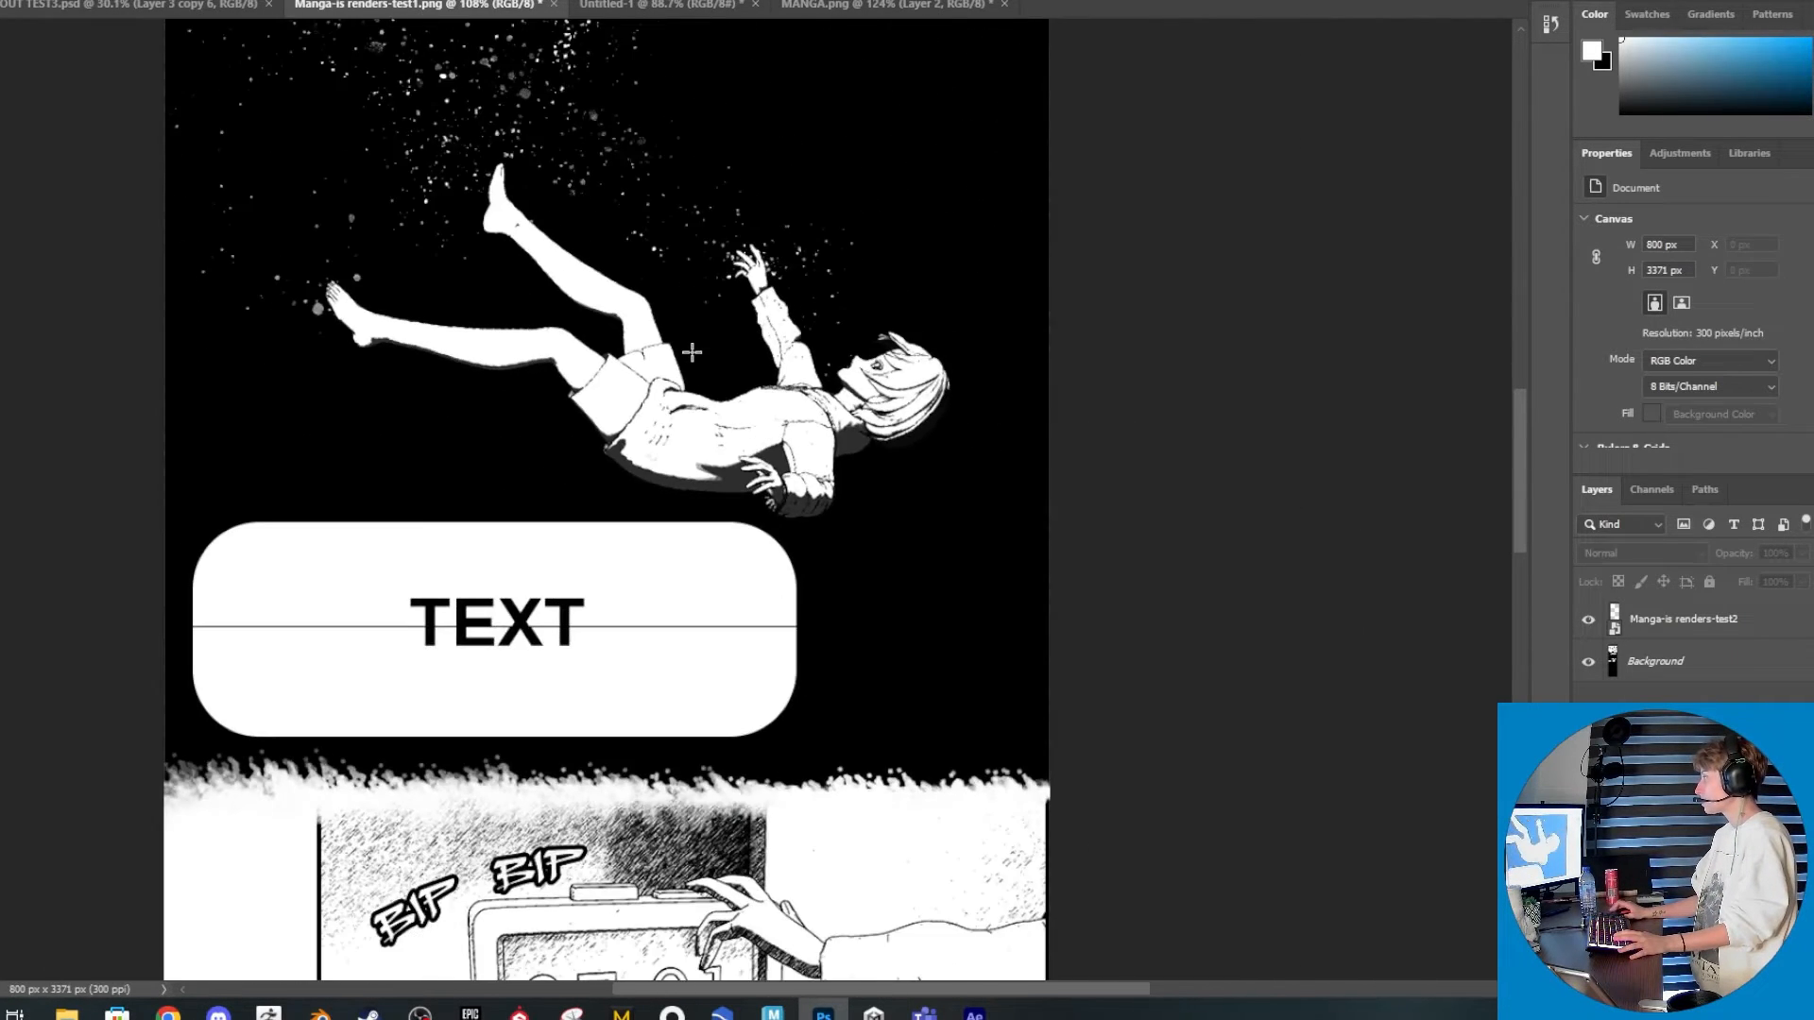
{"action": "scroll", "coordinate": [692, 352], "scroll_direction": "down", "scroll_amount": 2, "text": "alt"}
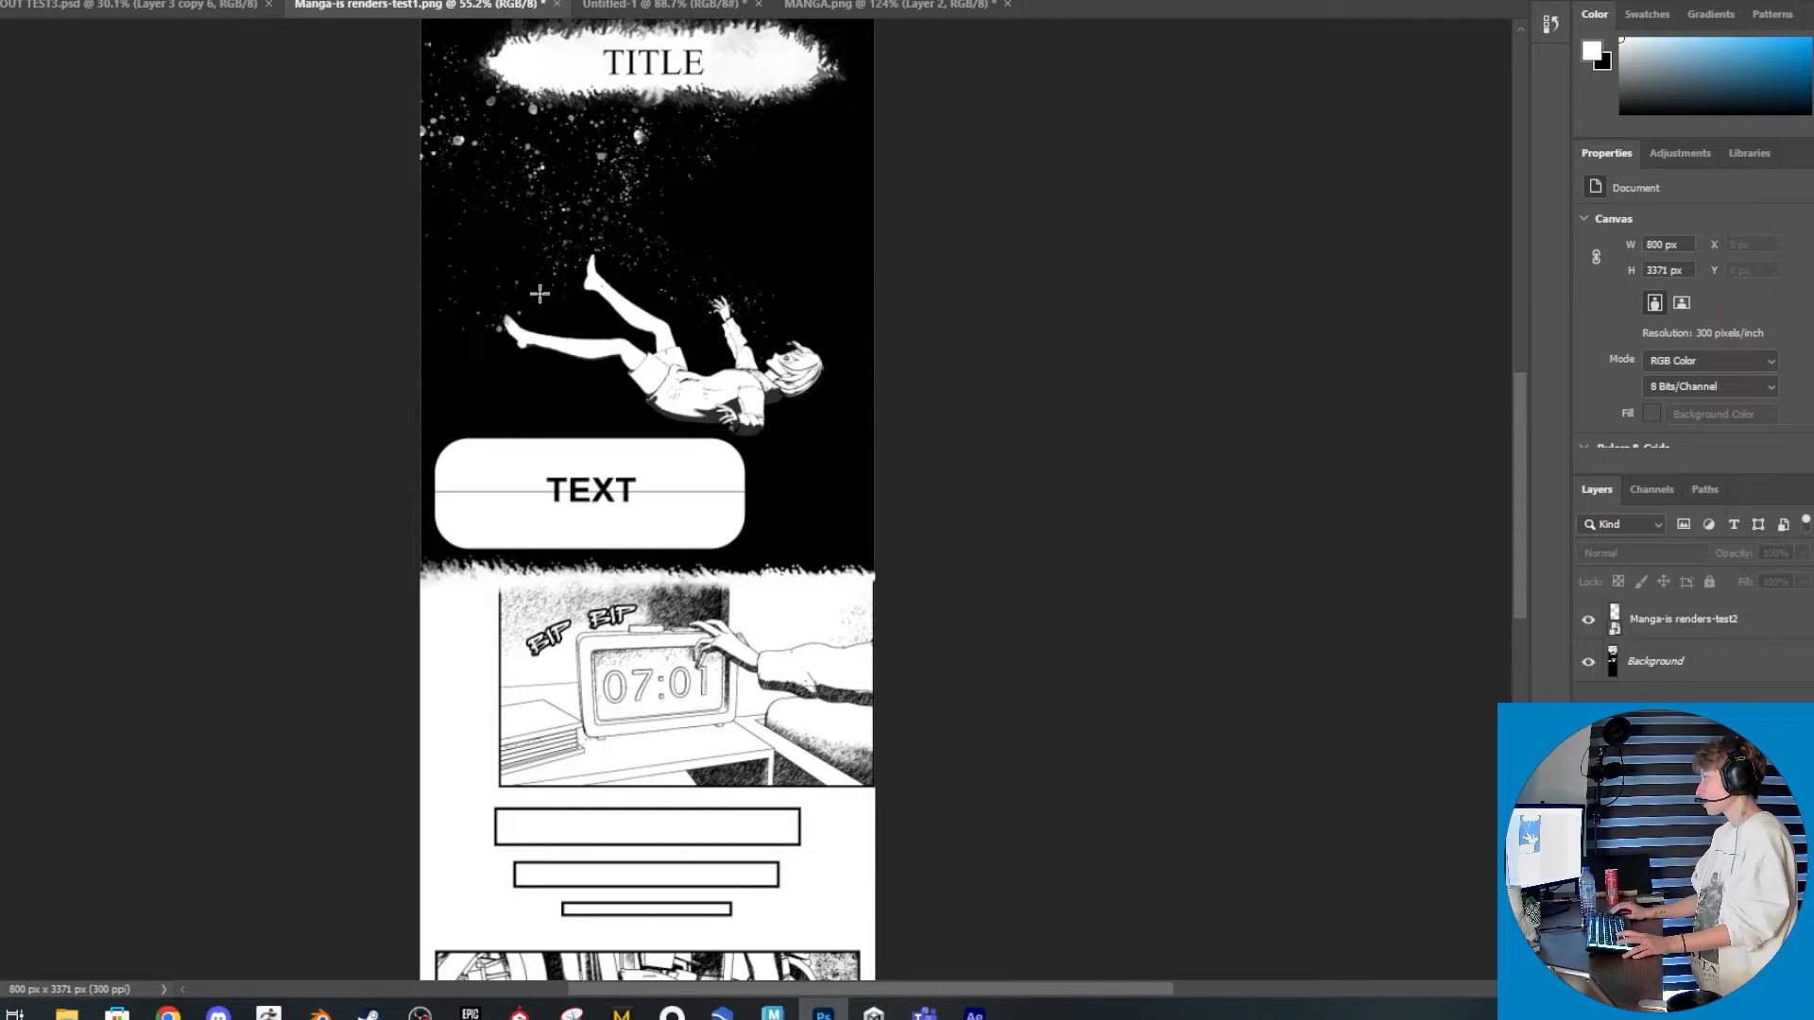
{"action": "scroll", "coordinate": [722, 447], "scroll_direction": "up", "scroll_amount": 2, "text": "alt"}
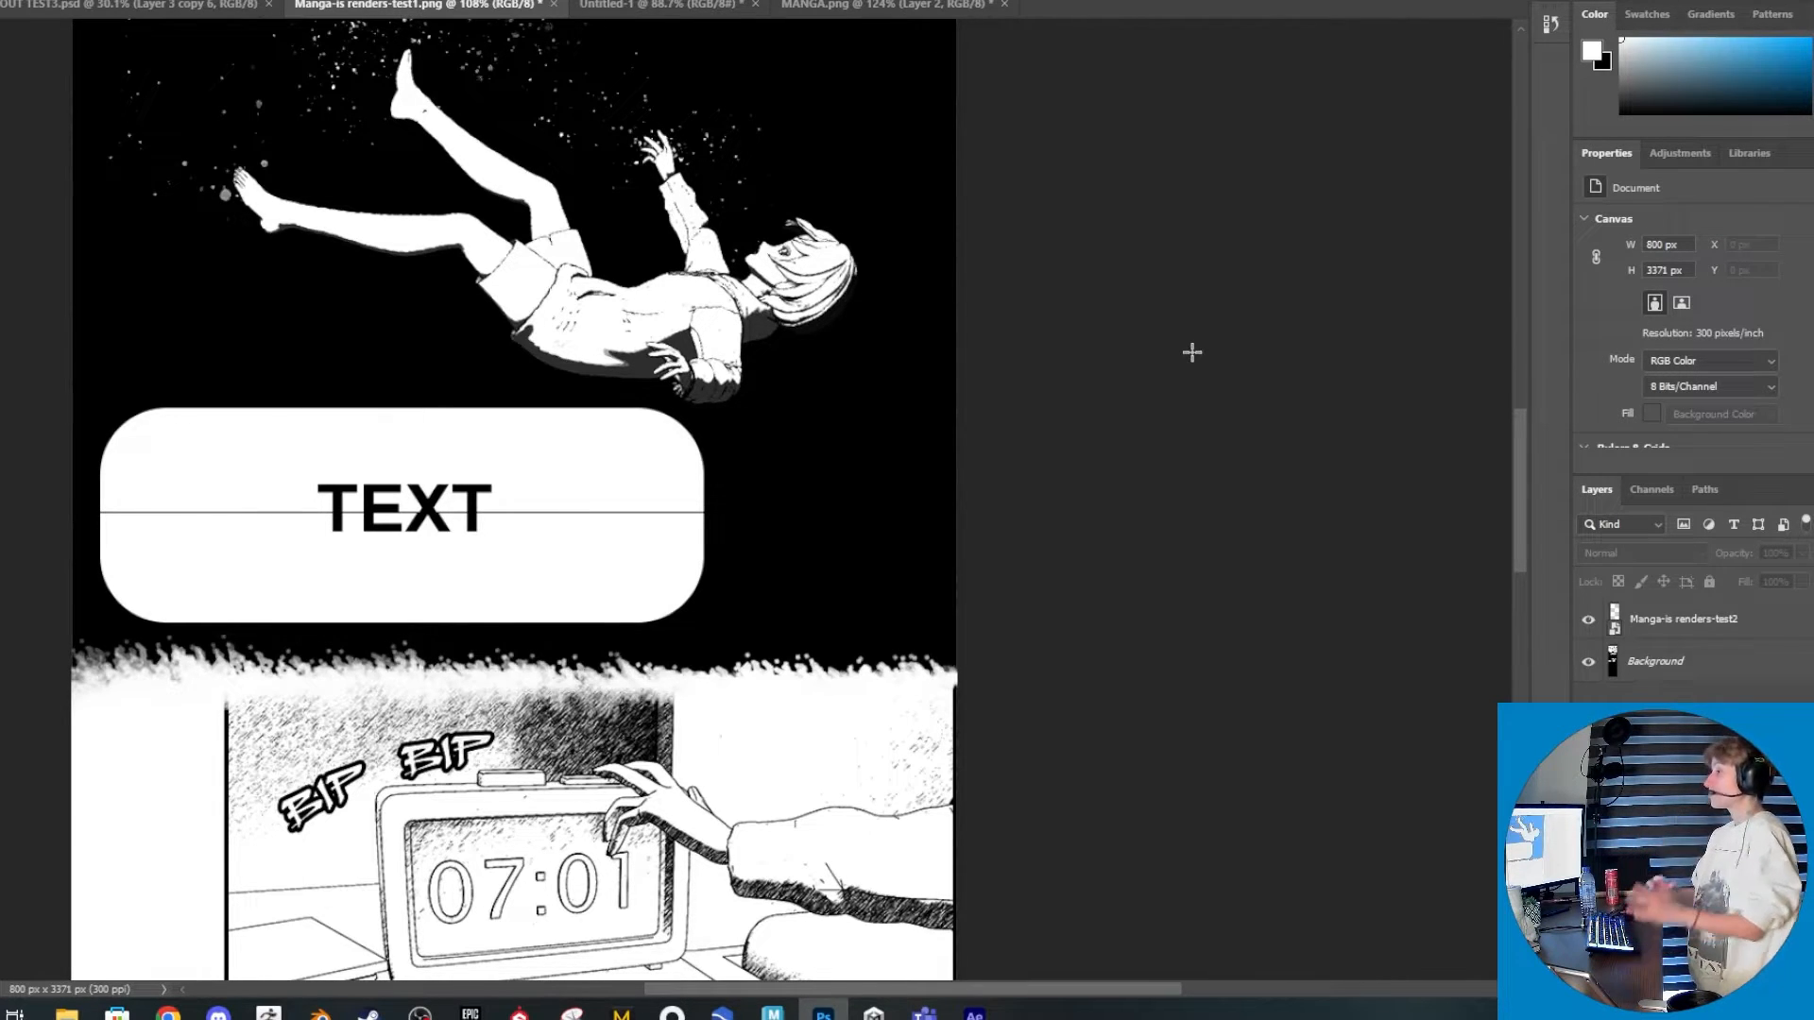
{"action": "scroll", "coordinate": [669, 648], "scroll_direction": "down", "scroll_amount": 5}
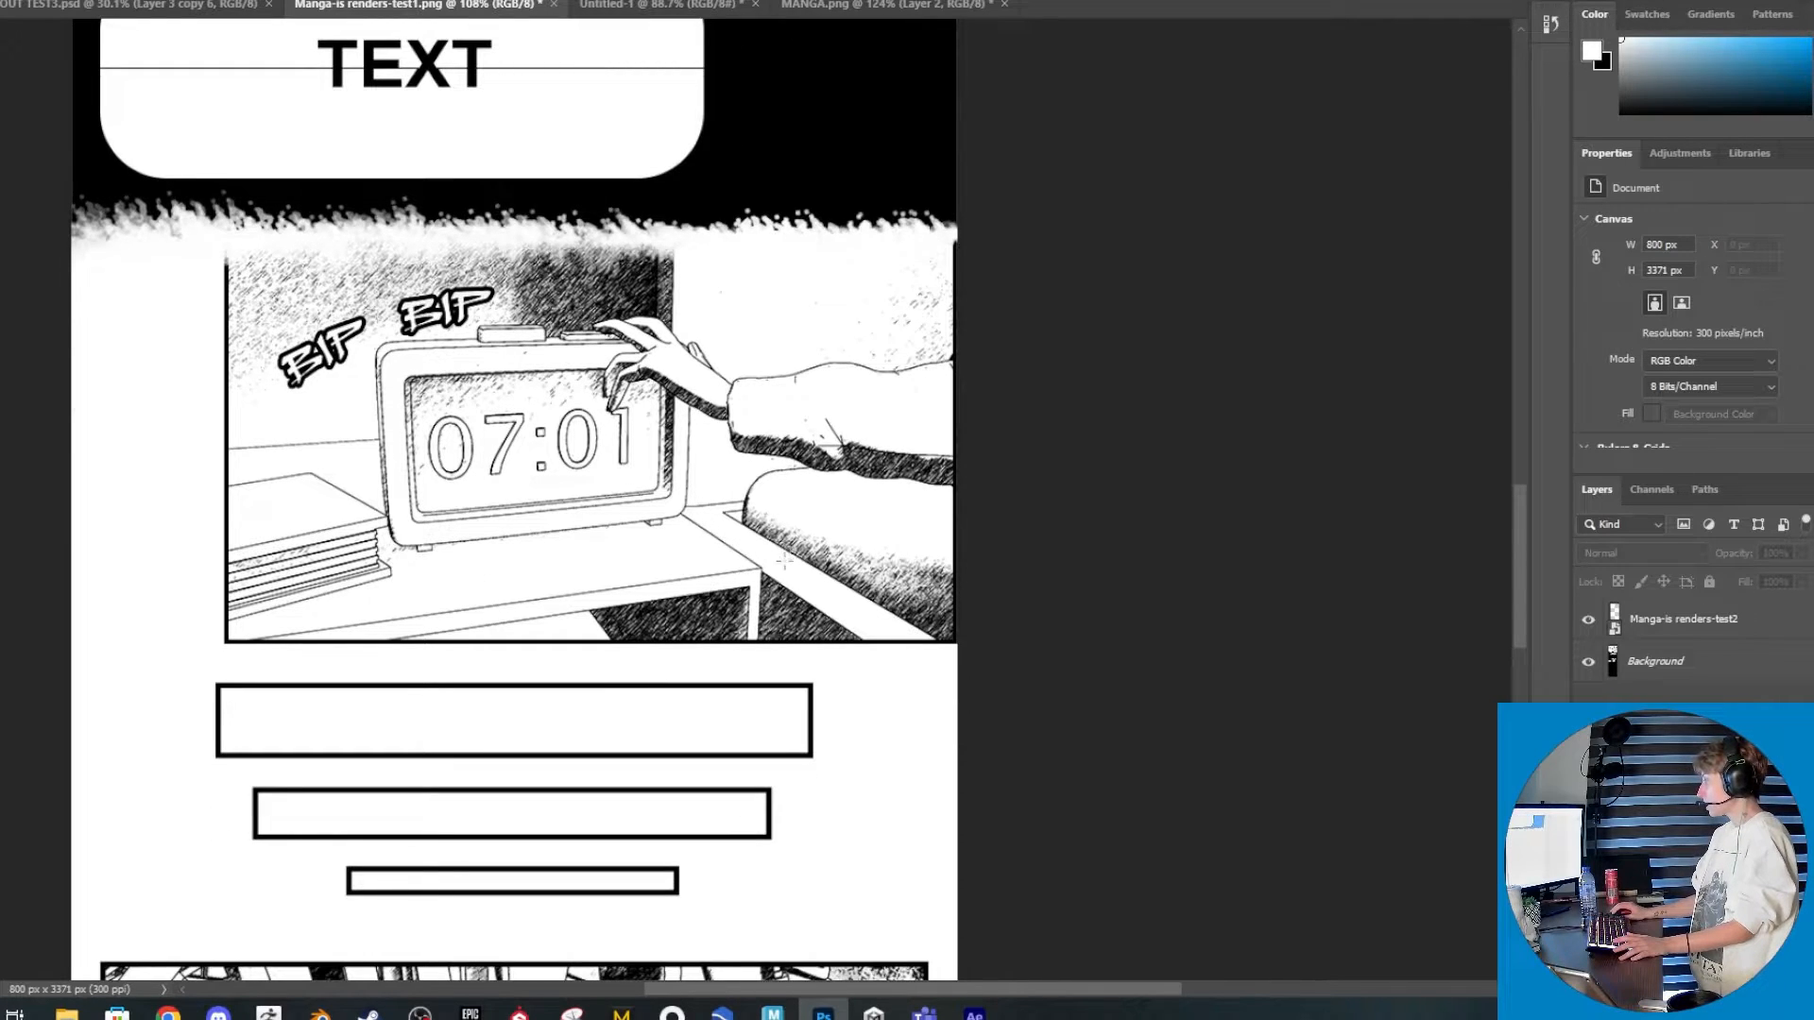
{"action": "scroll", "coordinate": [788, 557], "scroll_direction": "down", "scroll_amount": 5}
{"action": "scroll", "coordinate": [788, 557], "scroll_direction": "down", "scroll_amount": 1}
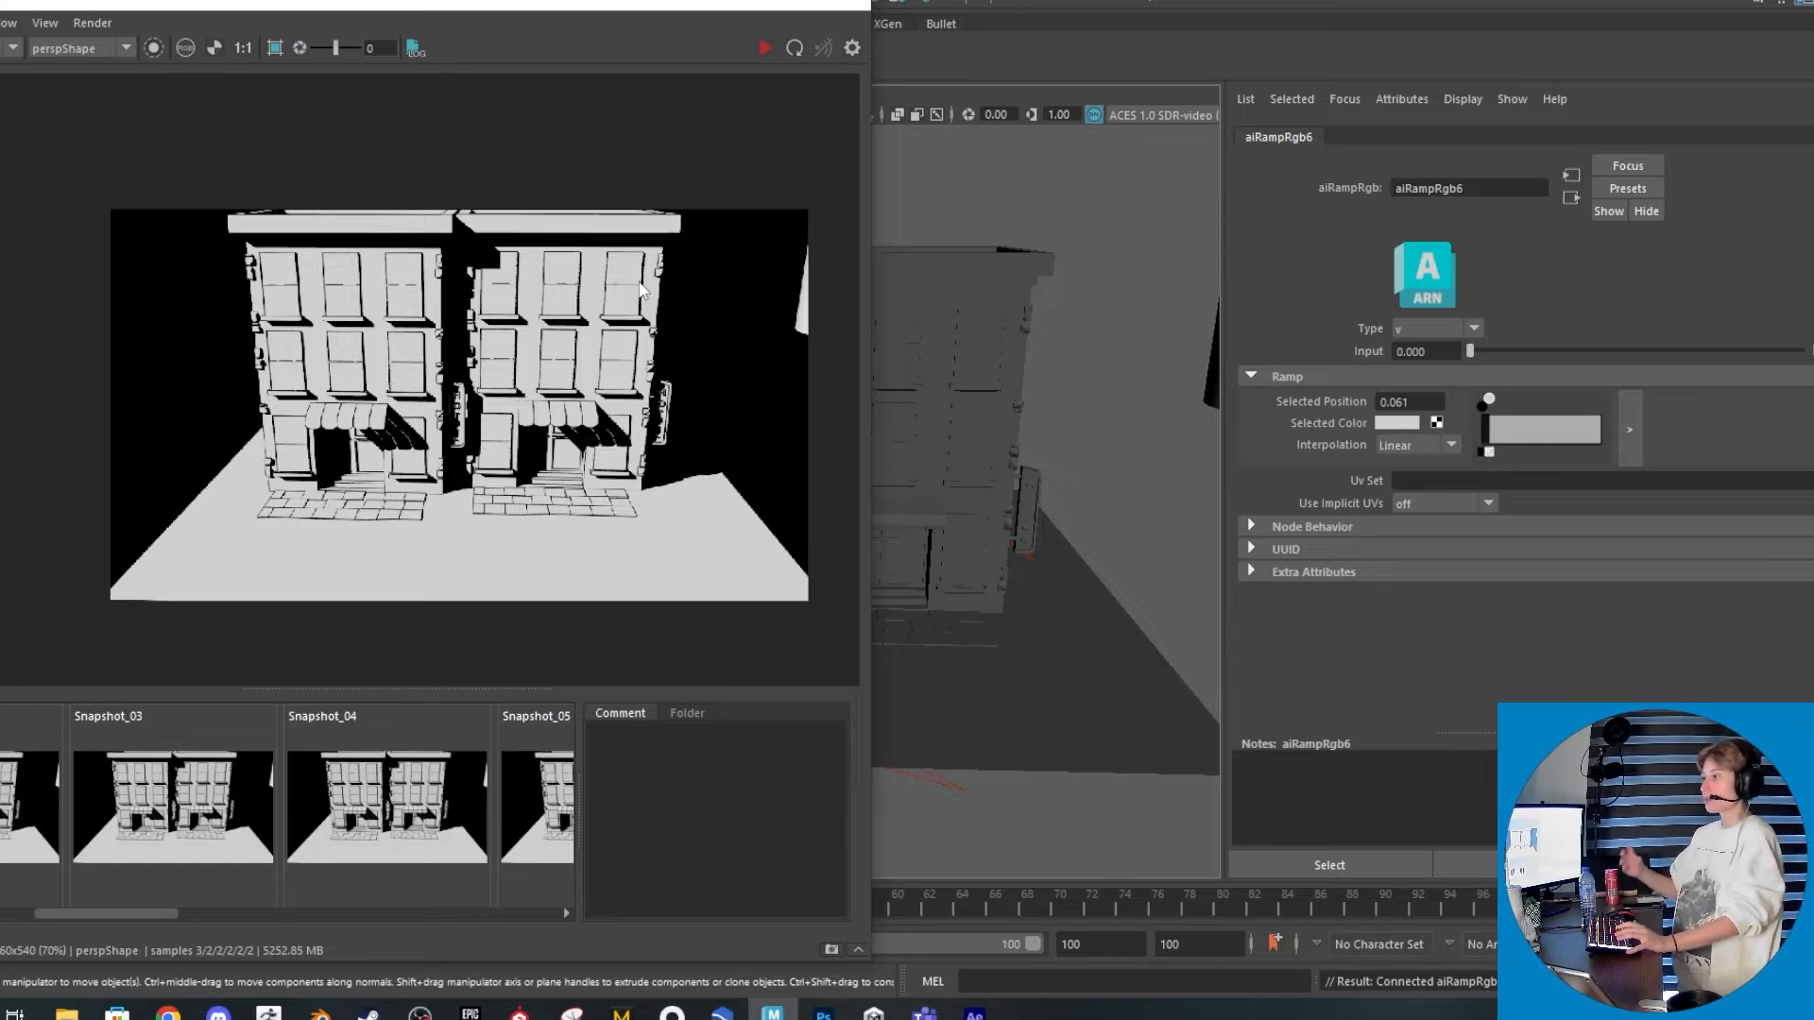
Return from the ramp to the Manga_tutorial_shader attributes and dismiss the Arnold RenderView
{"action": "left_click", "coordinate": [1570, 199]}
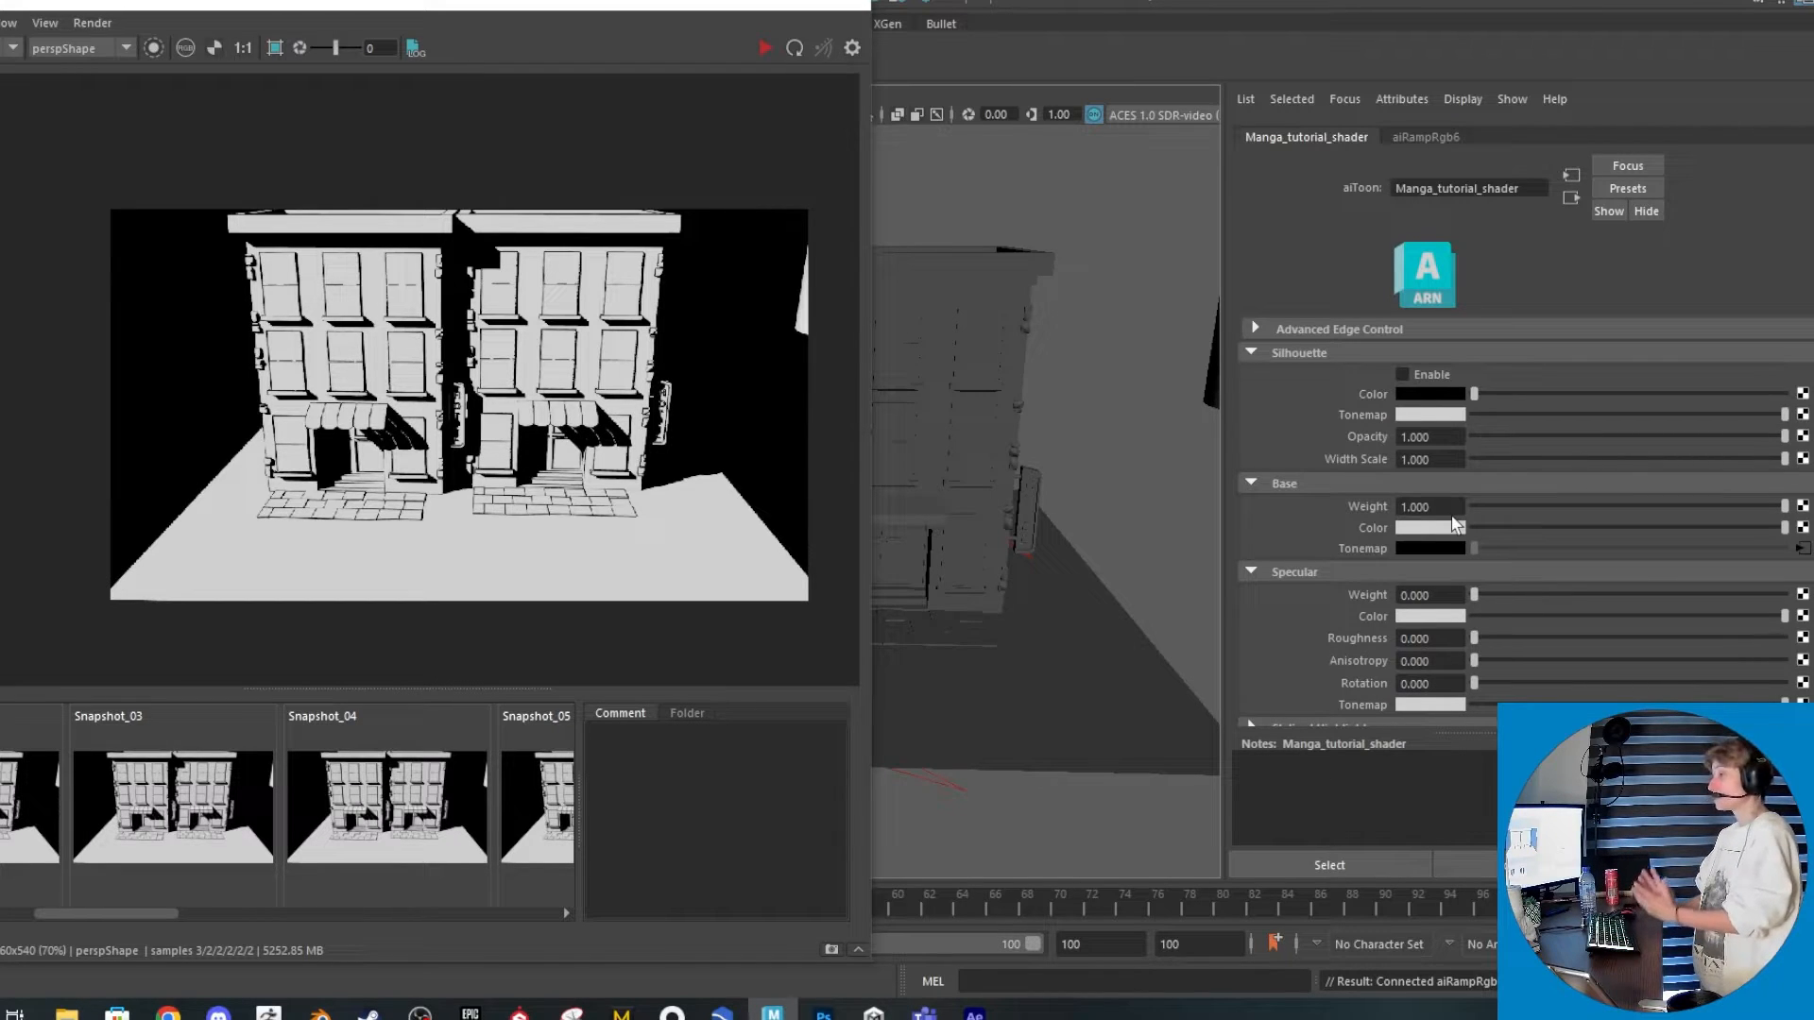
{"action": "scroll", "coordinate": [1453, 524], "scroll_direction": "up", "scroll_amount": 5}
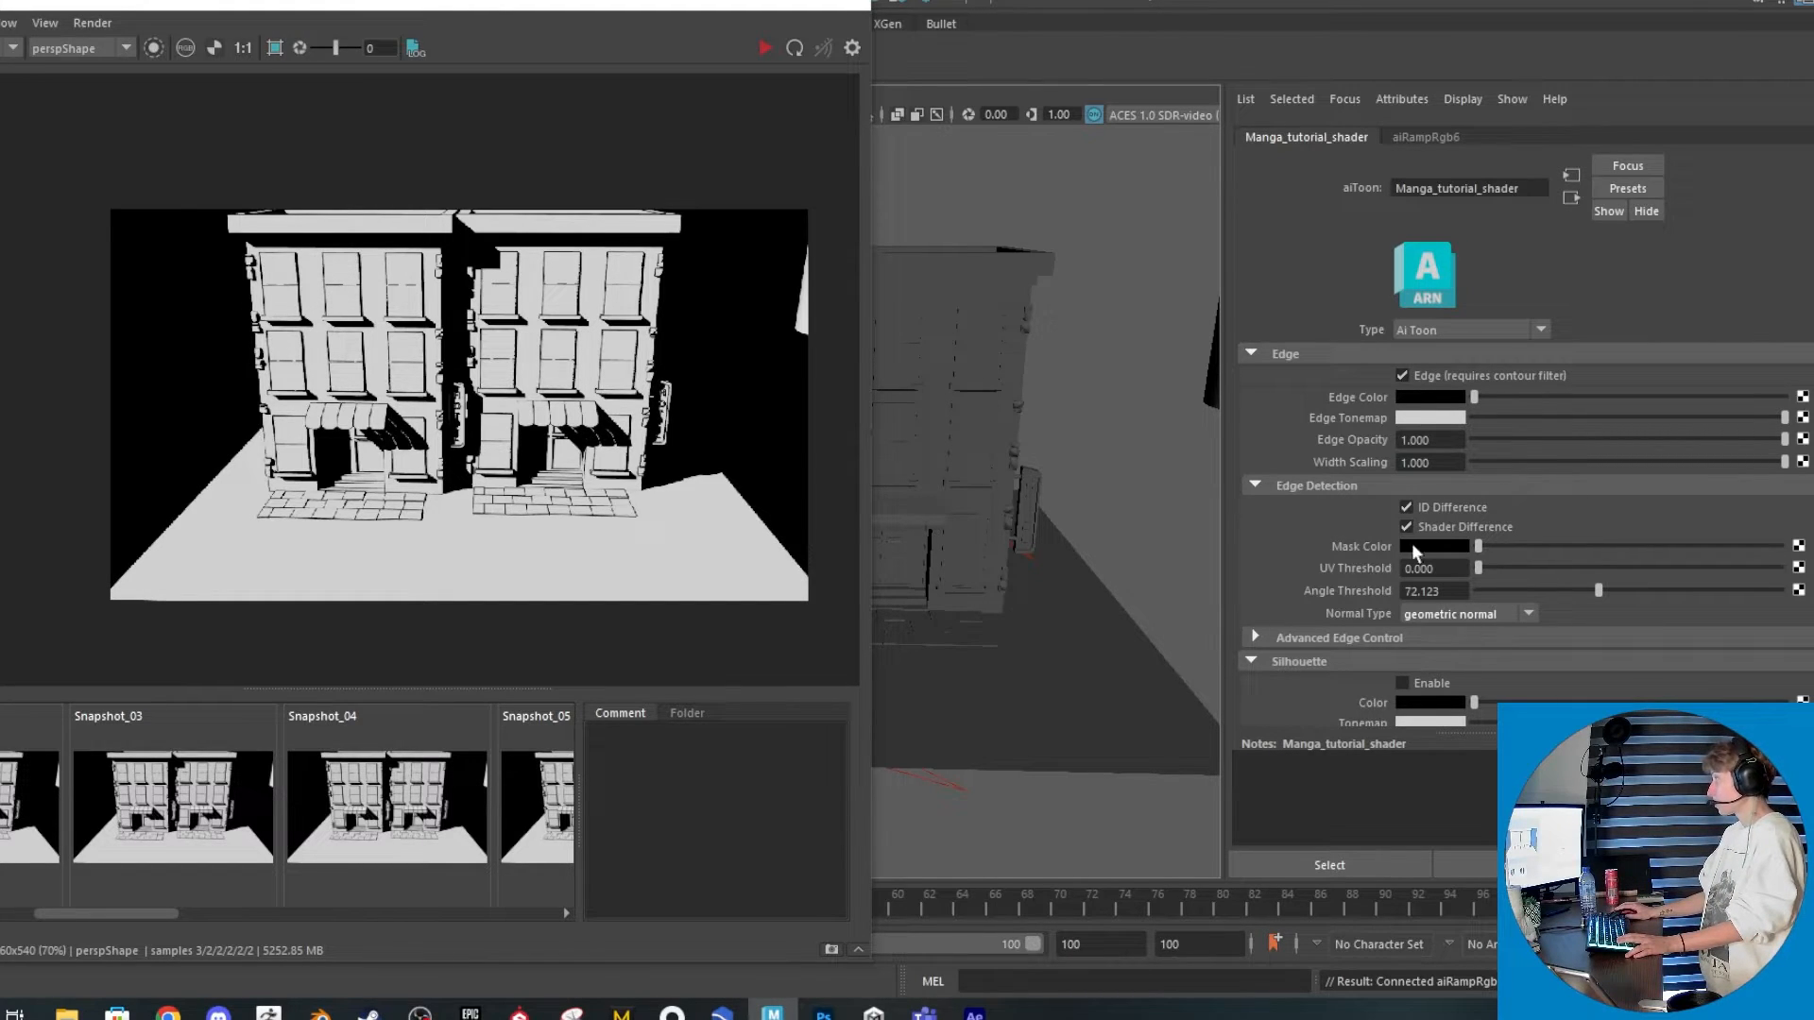
{"action": "left_click", "coordinate": [838, 5]}
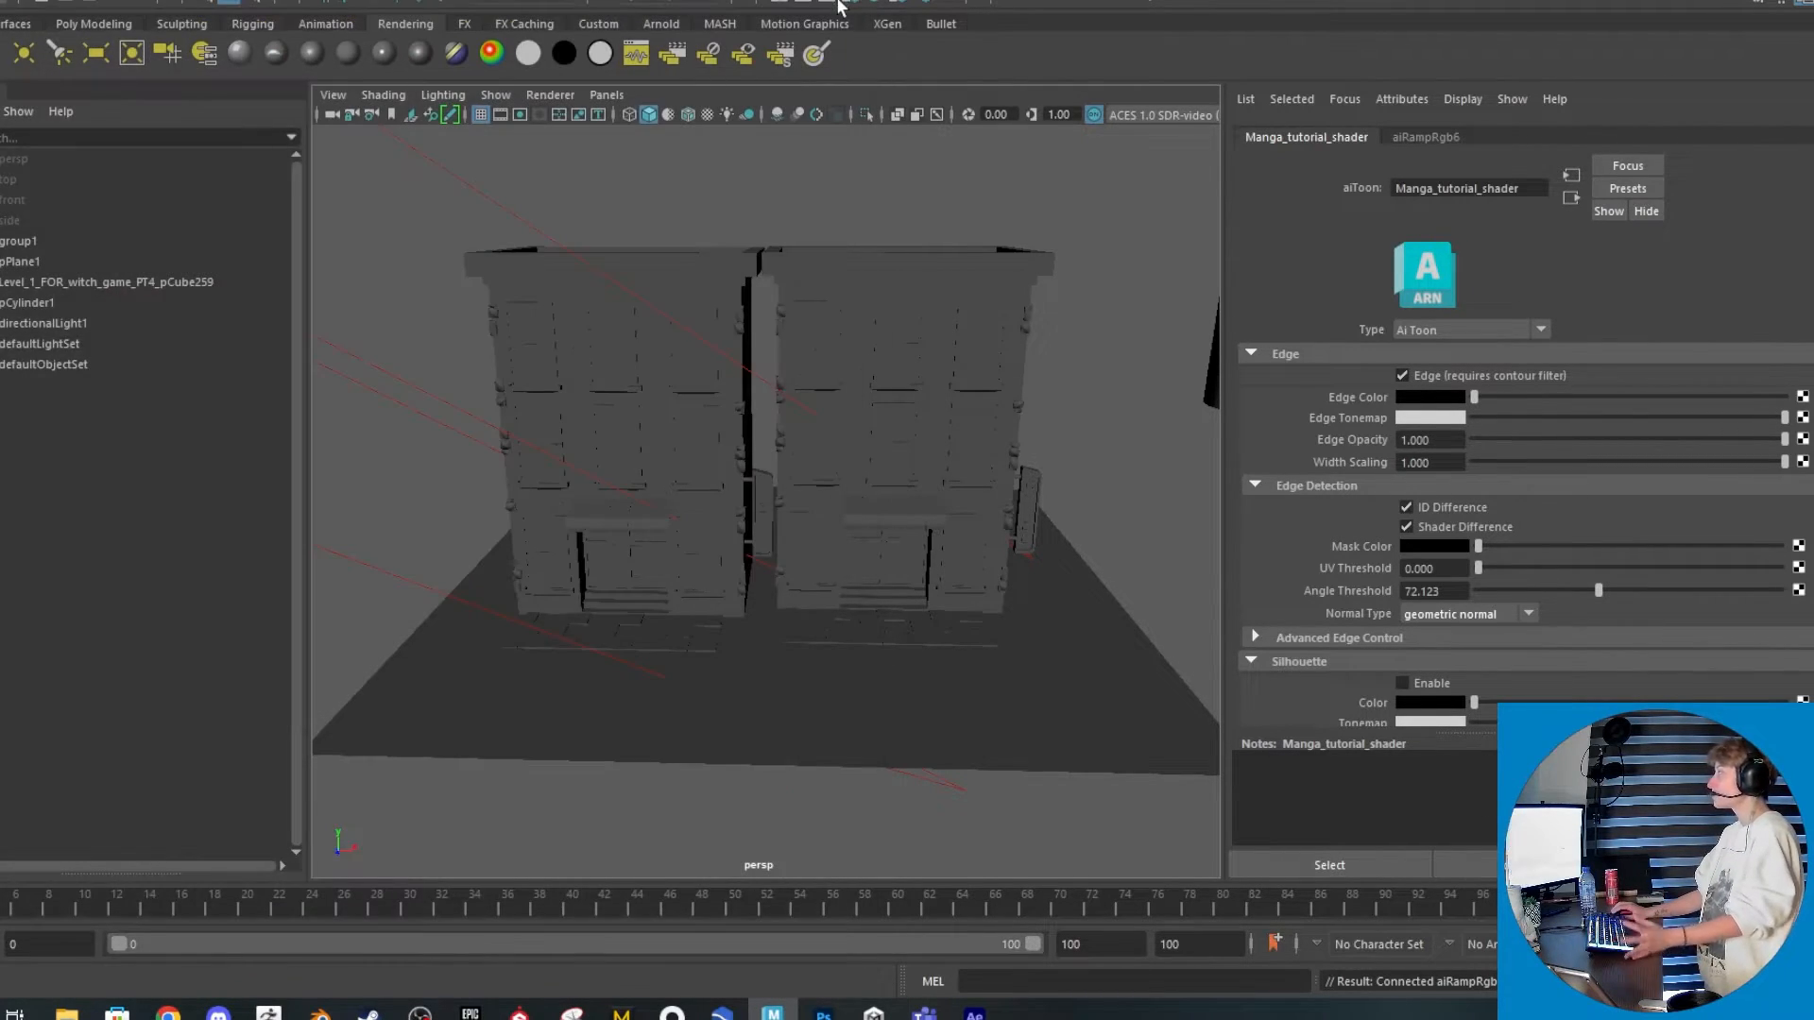
Add the ID AOV to the active AOVs in the Render Settings and close the settings
{"action": "left_click", "coordinate": [846, 6]}
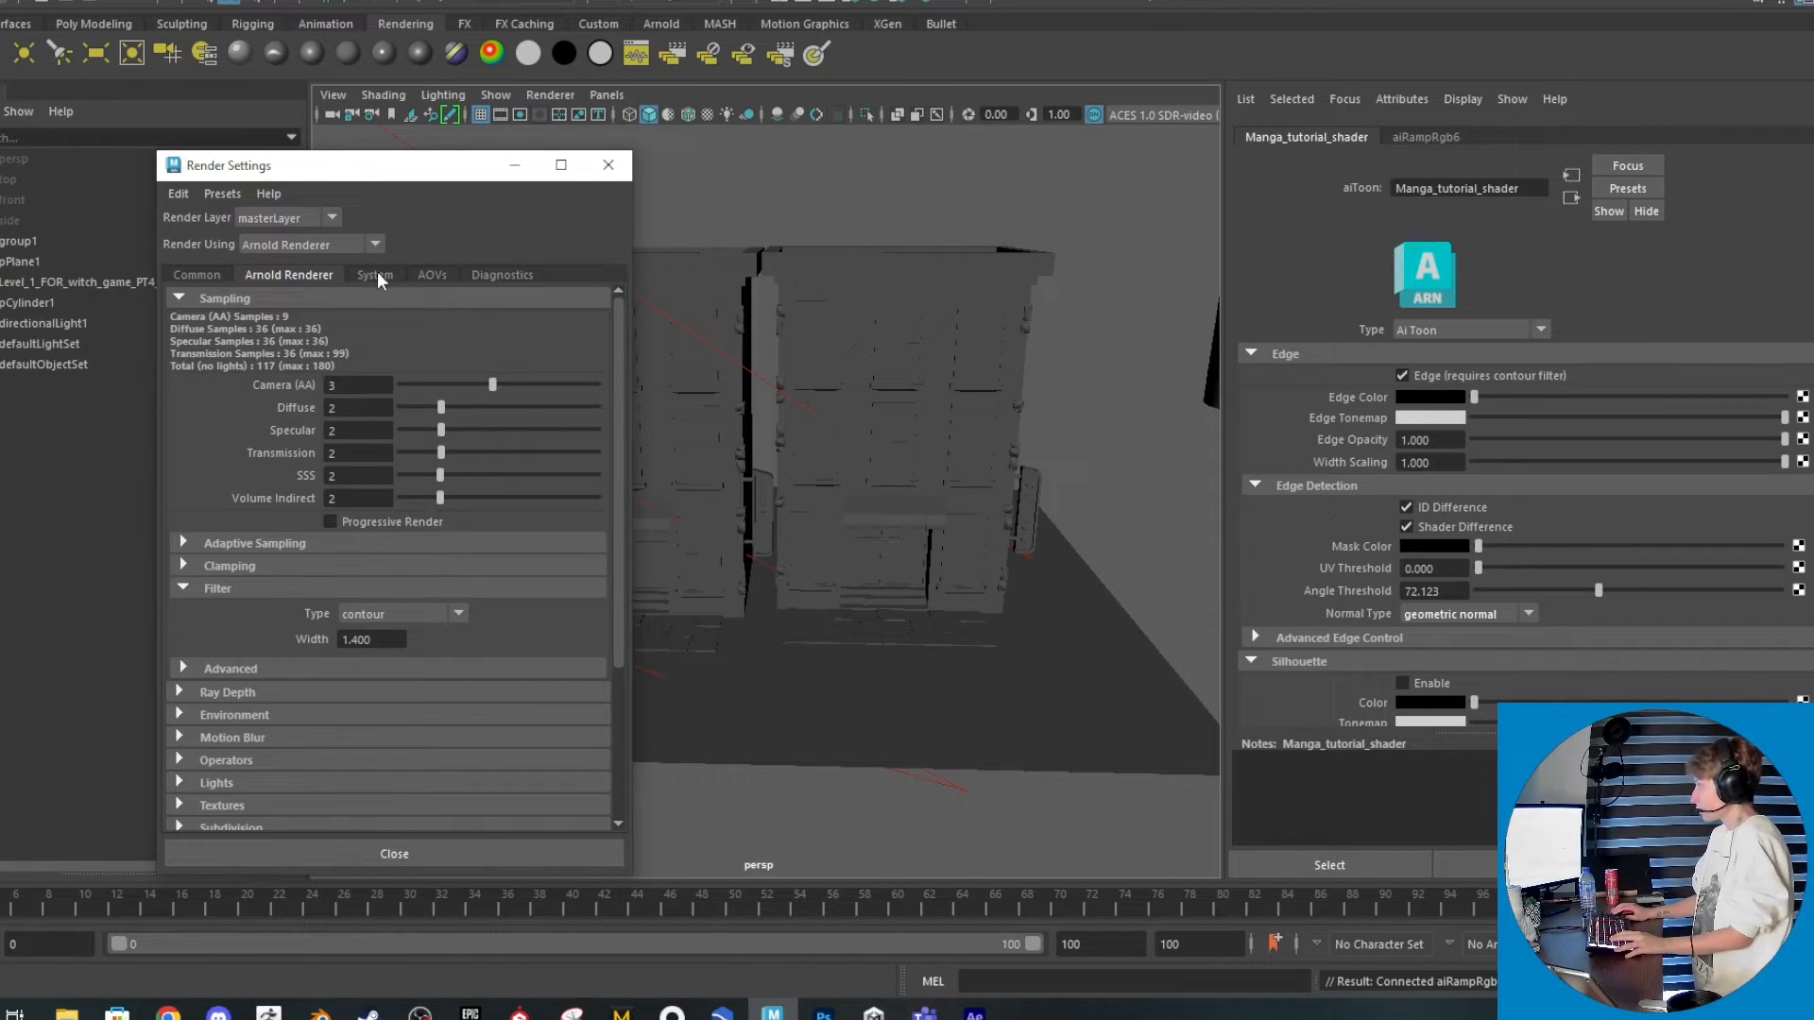
{"action": "left_click", "coordinate": [431, 274]}
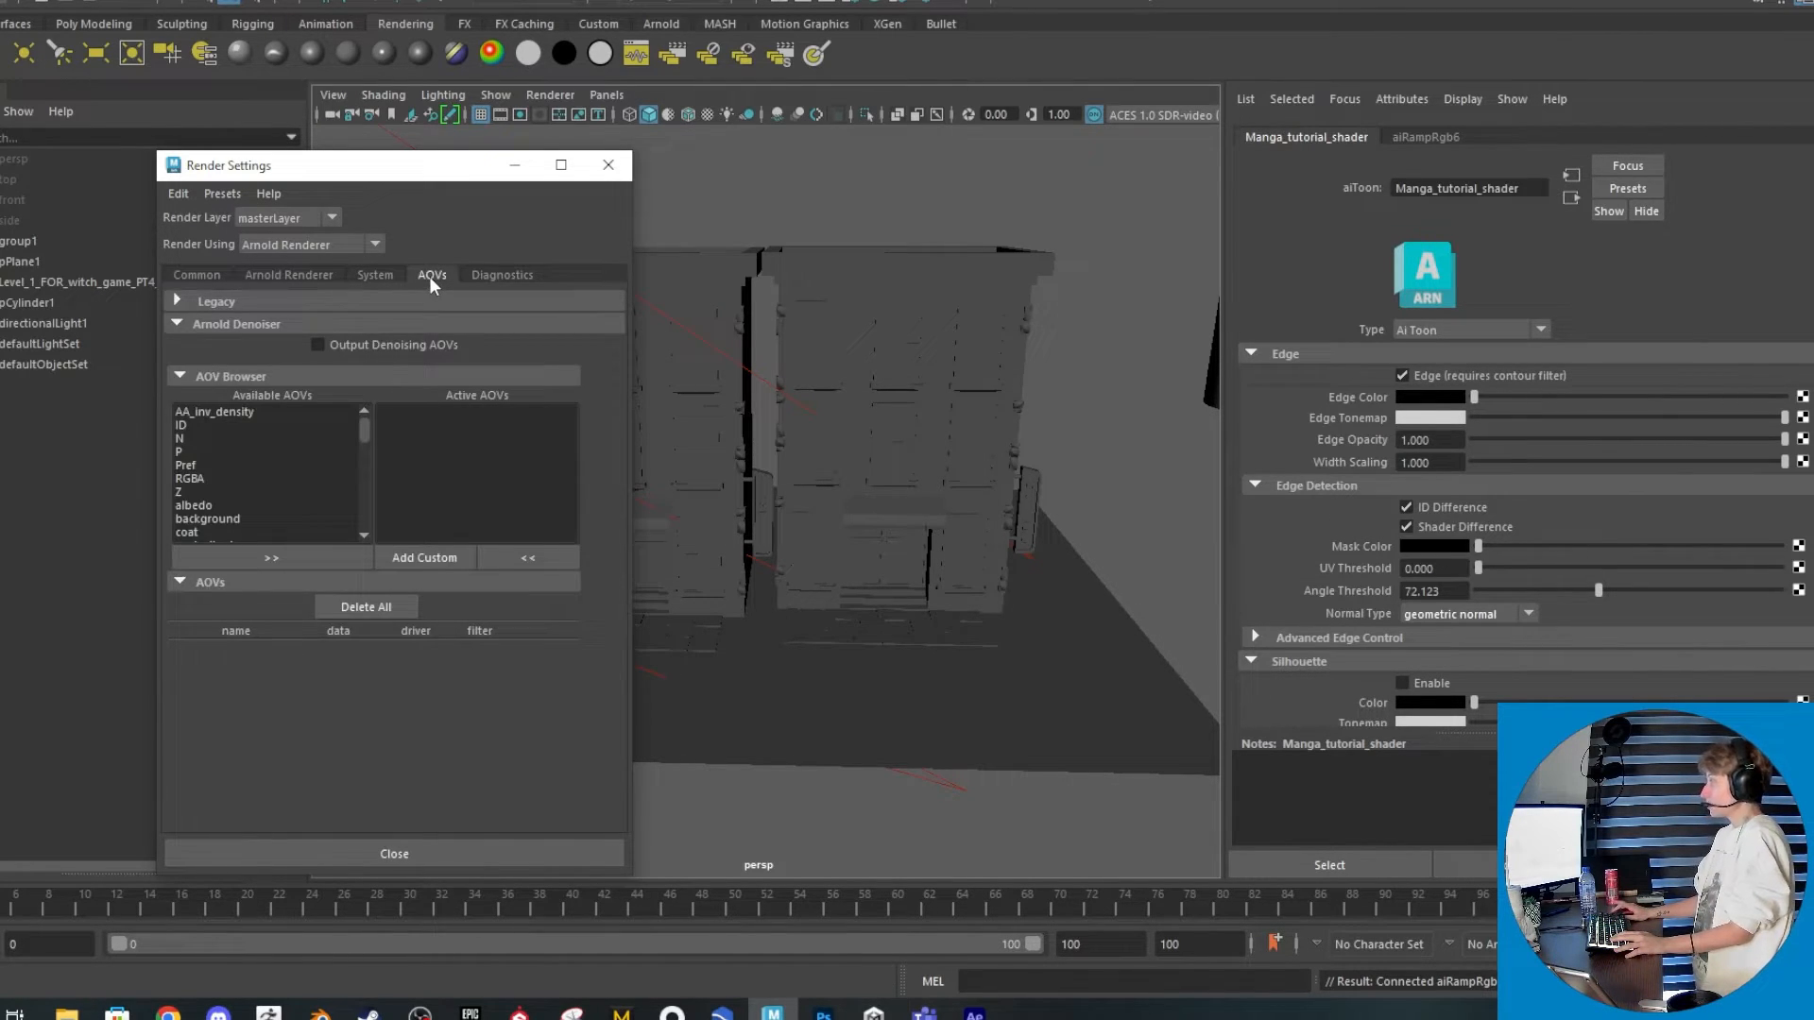
{"action": "scroll", "coordinate": [257, 450], "scroll_direction": "down", "scroll_amount": 10}
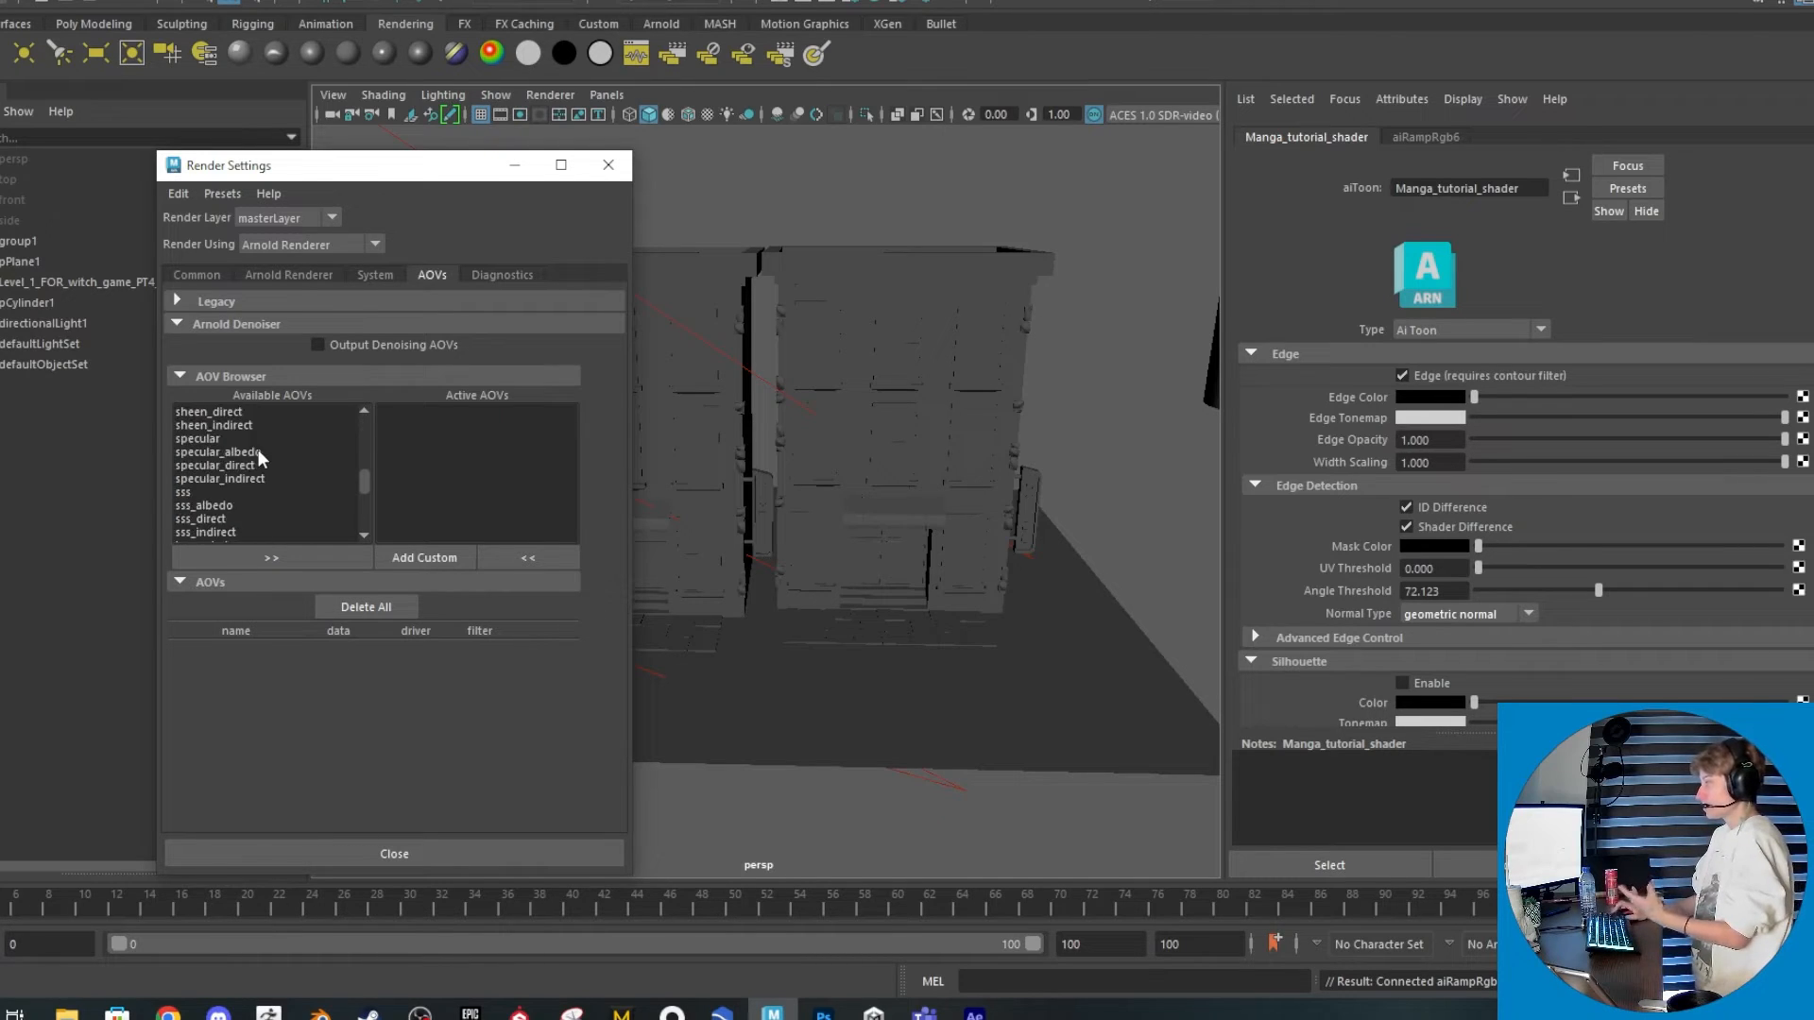
{"action": "scroll", "coordinate": [260, 457], "scroll_direction": "up", "scroll_amount": 4}
{"action": "scroll", "coordinate": [262, 473], "scroll_direction": "up", "scroll_amount": 2}
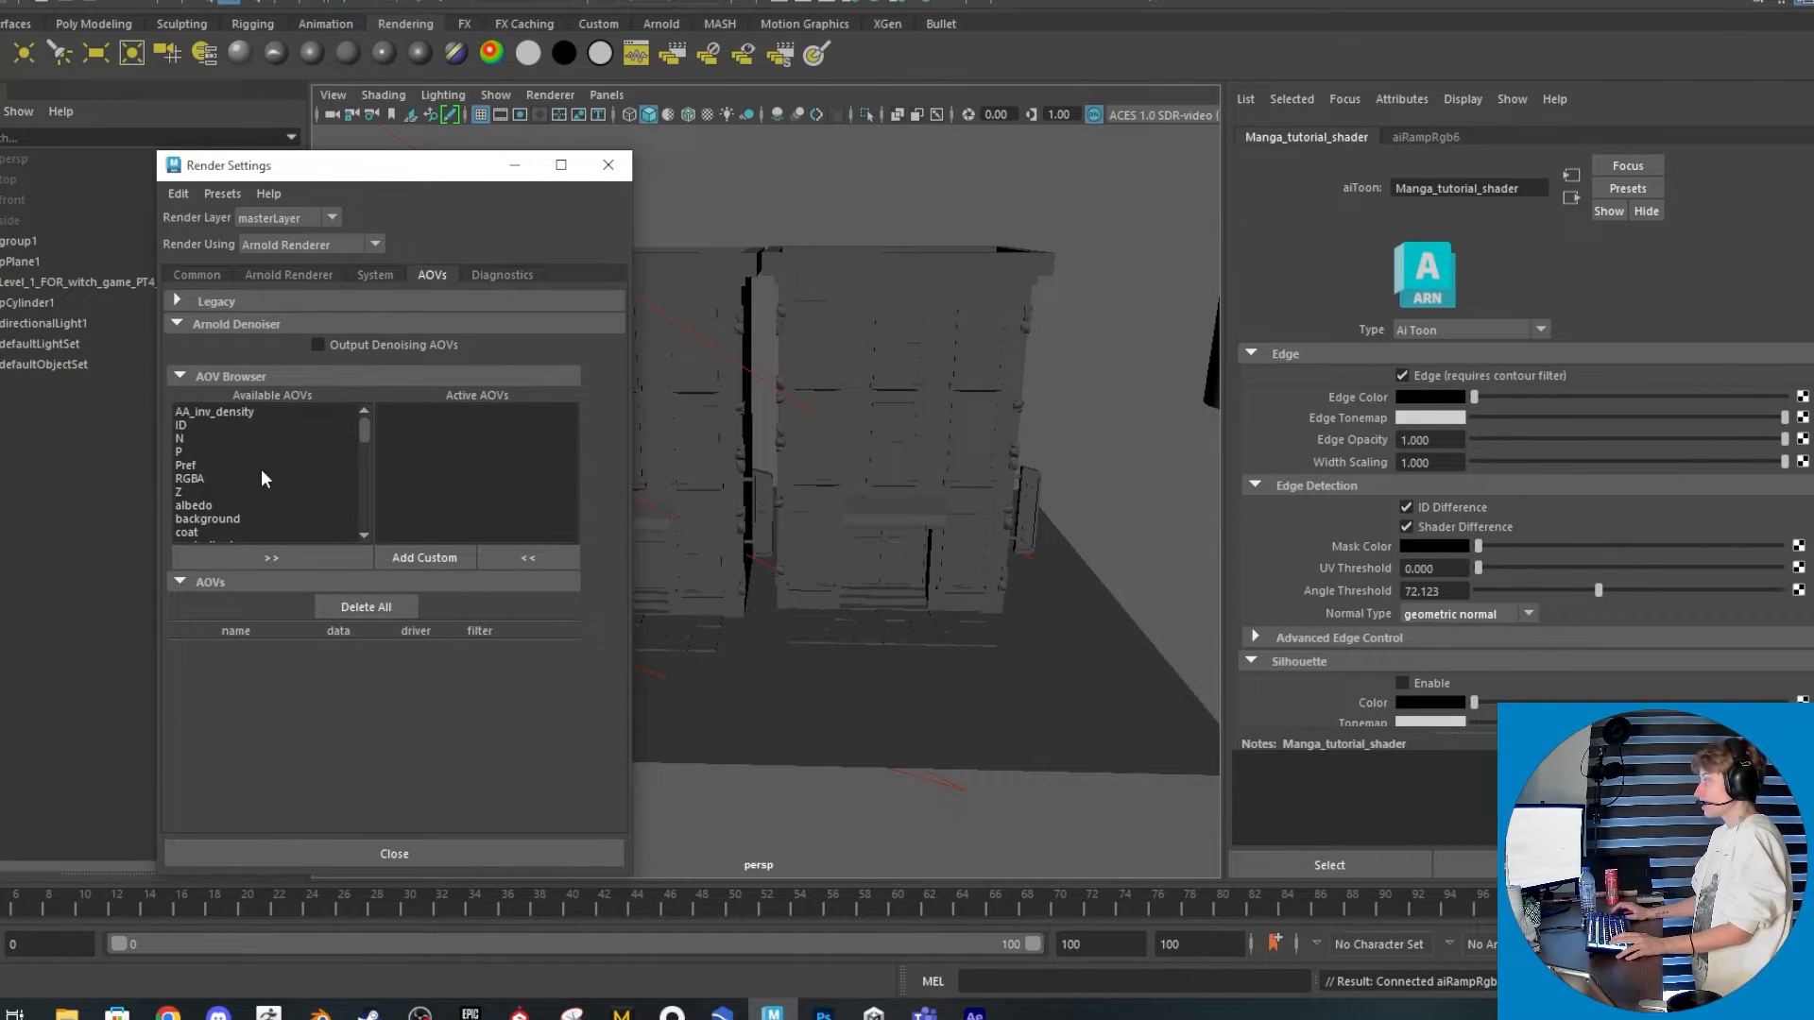
{"action": "double_click", "coordinate": [185, 425]}
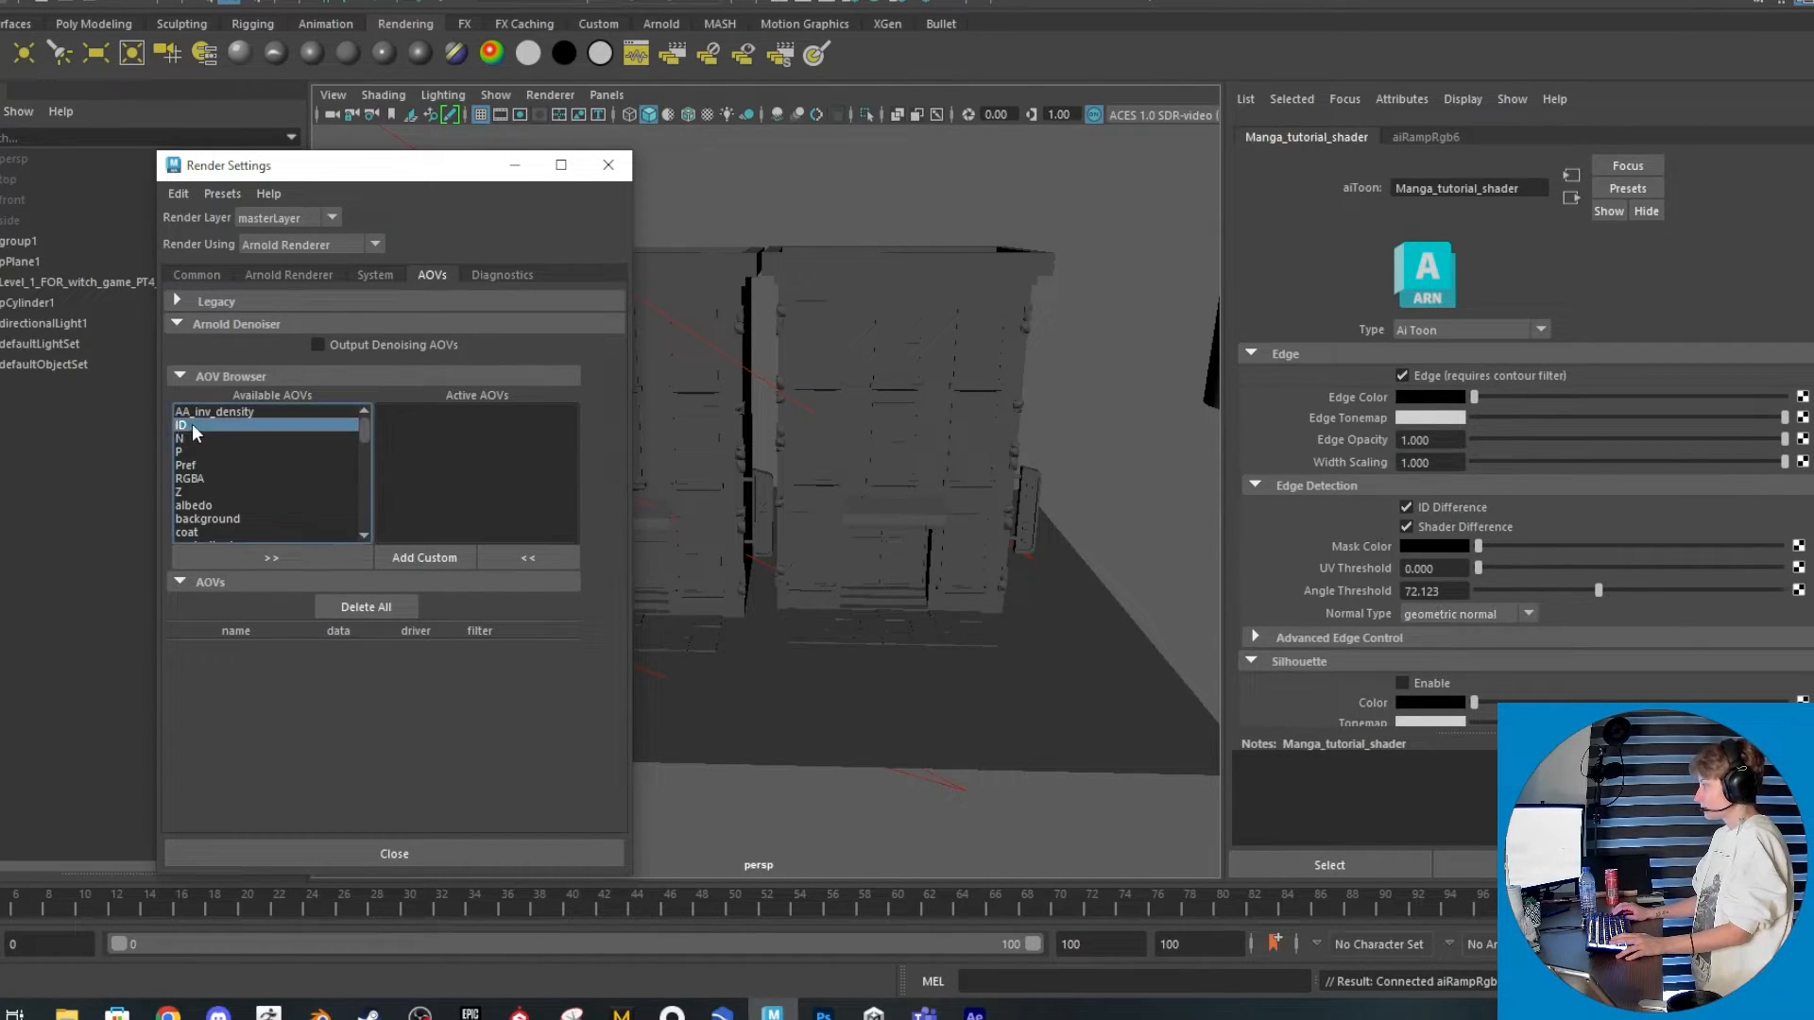
{"action": "left_click", "coordinate": [608, 164]}
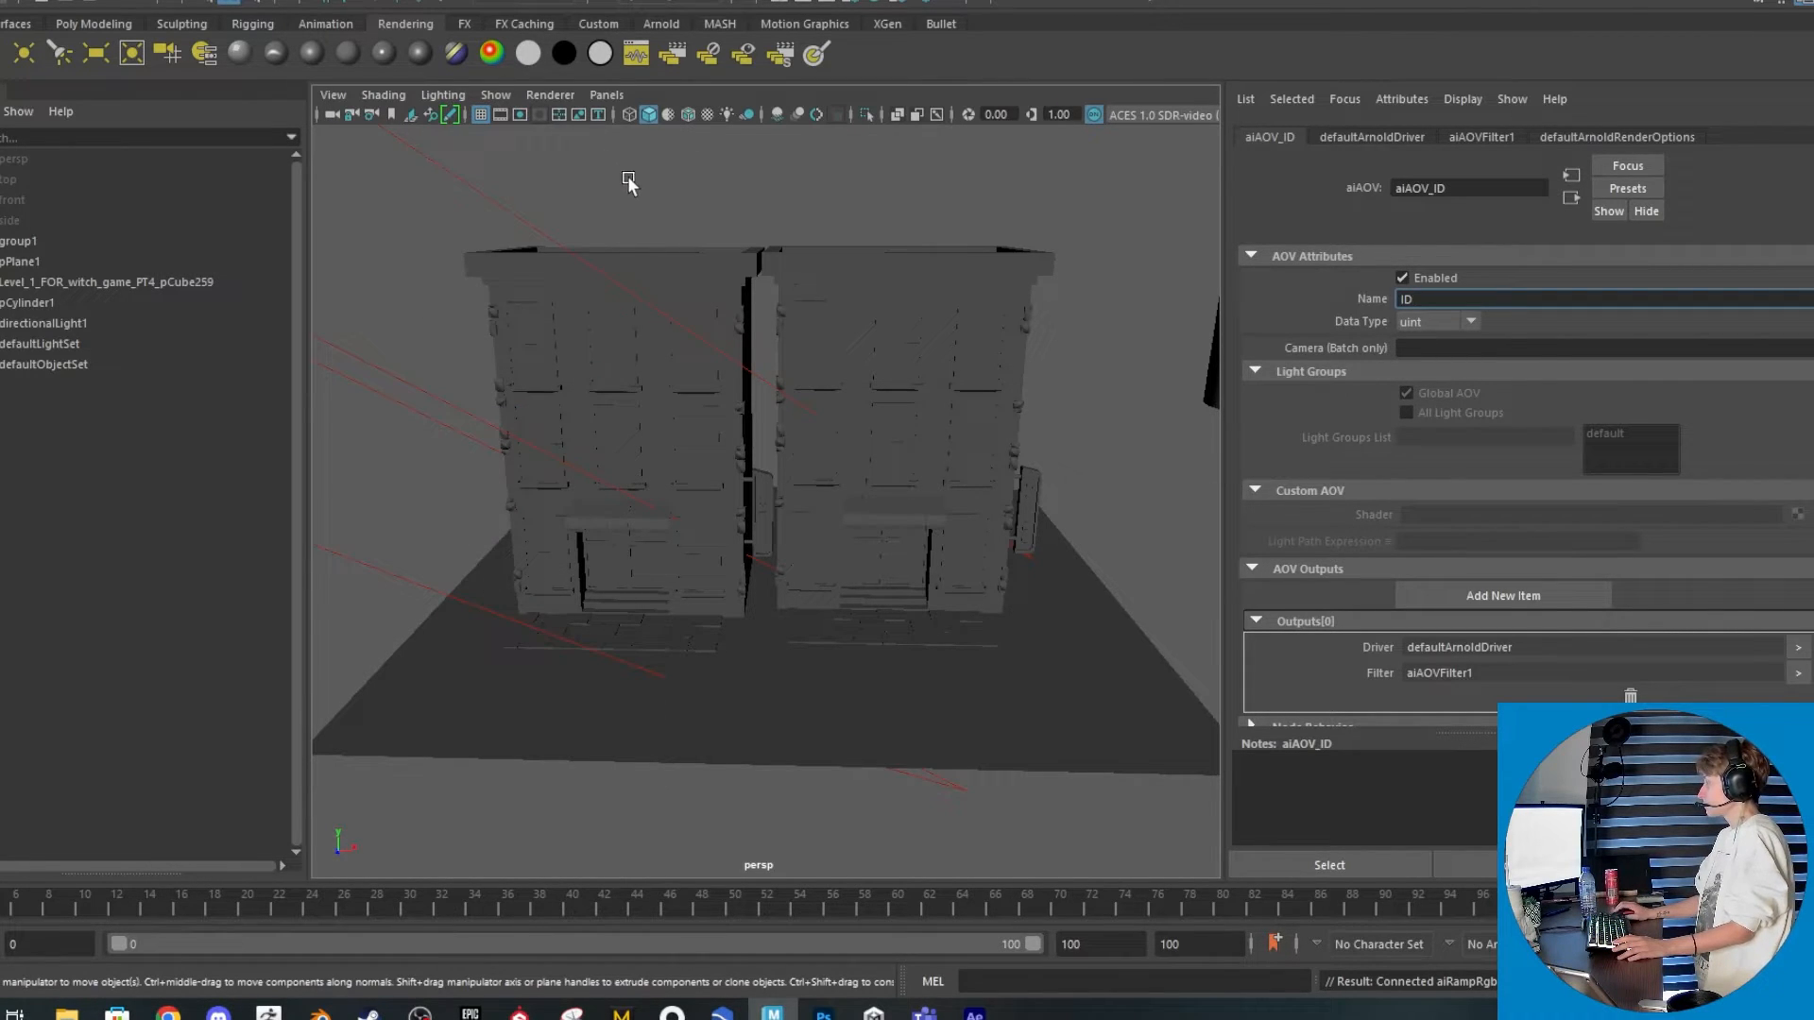
Reopen the Arnold RenderView, render the building scene and enlarge the view to show the whole image
{"action": "left_click", "coordinate": [855, 3]}
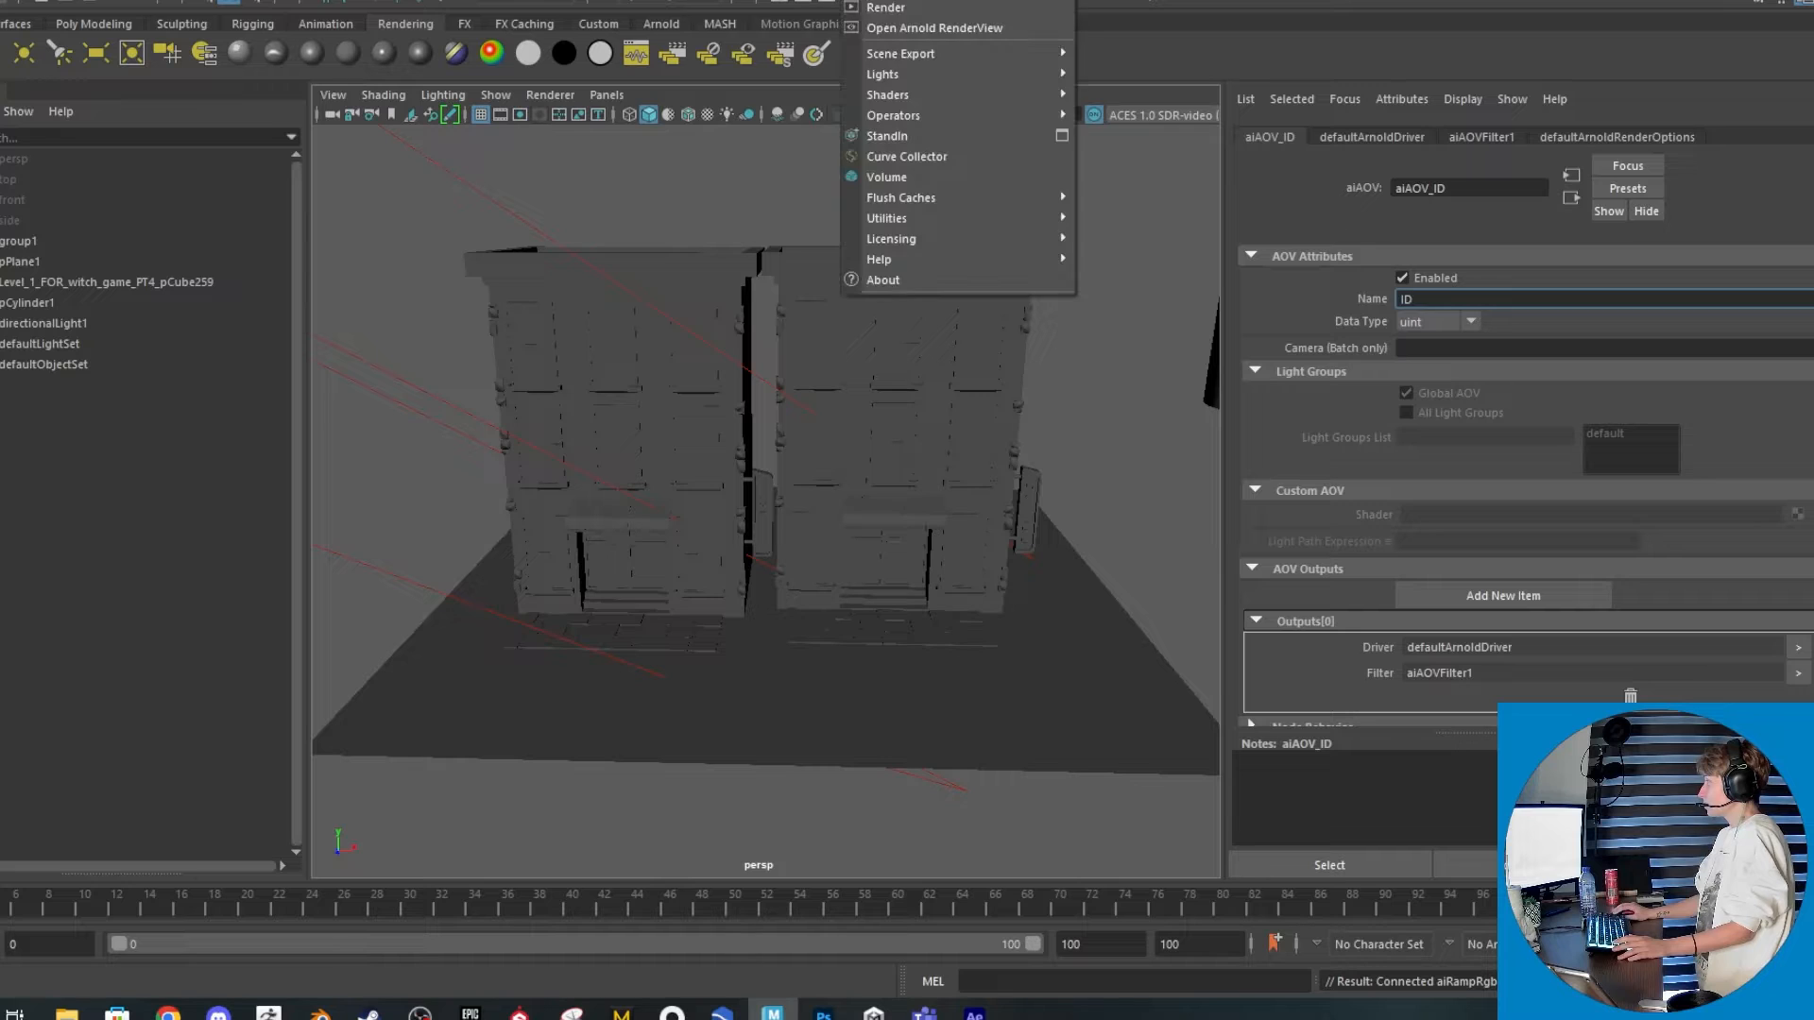
{"action": "left_click", "coordinate": [881, 25]}
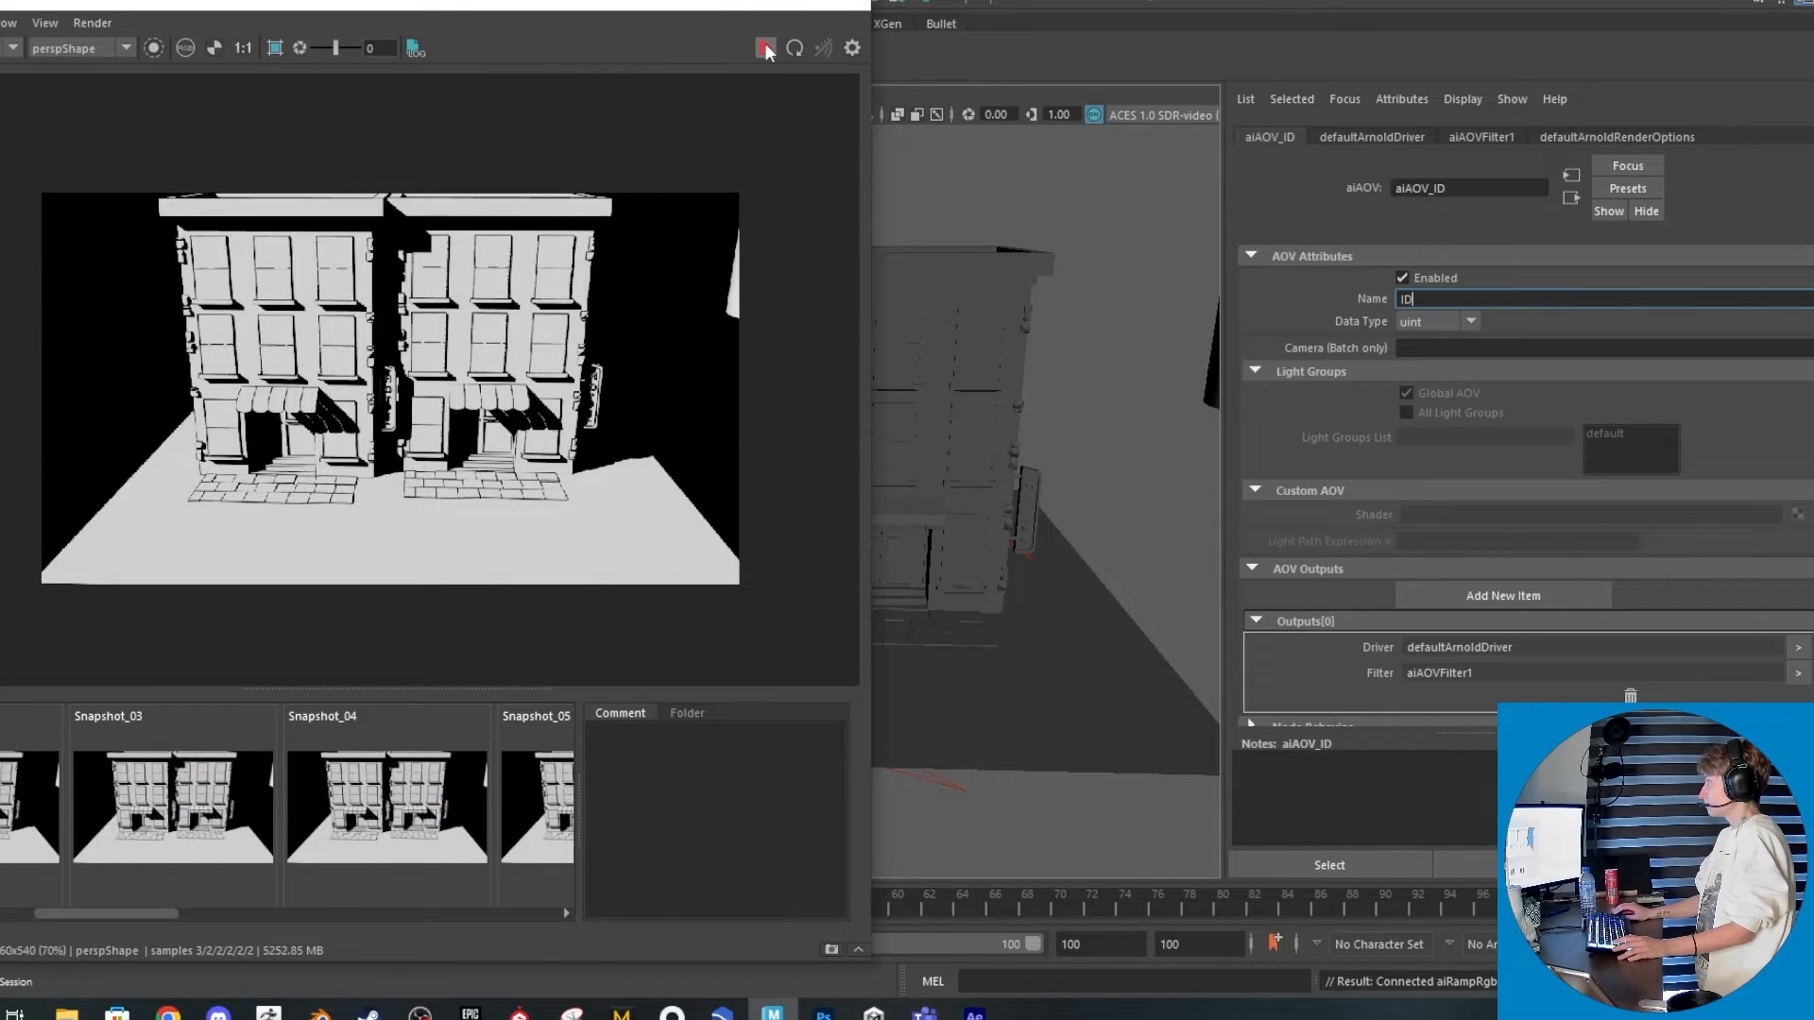
{"action": "left_click", "coordinate": [764, 45]}
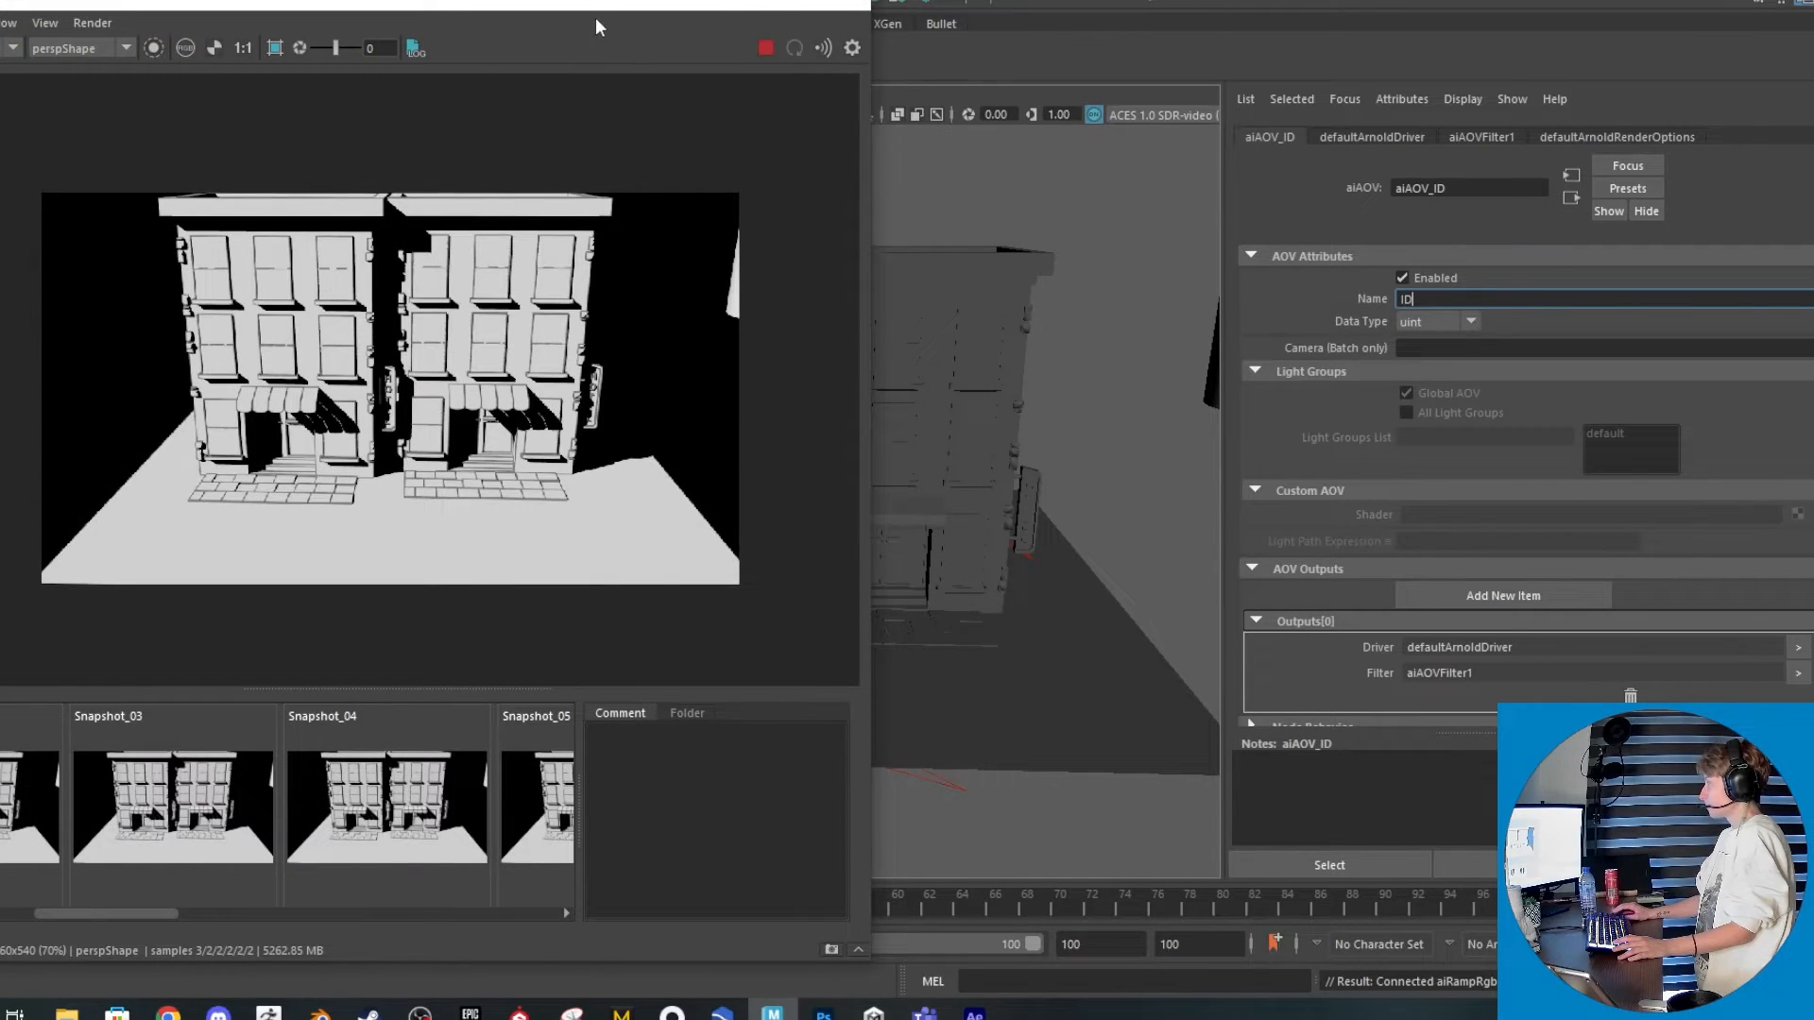
{"action": "double_click", "coordinate": [597, 6]}
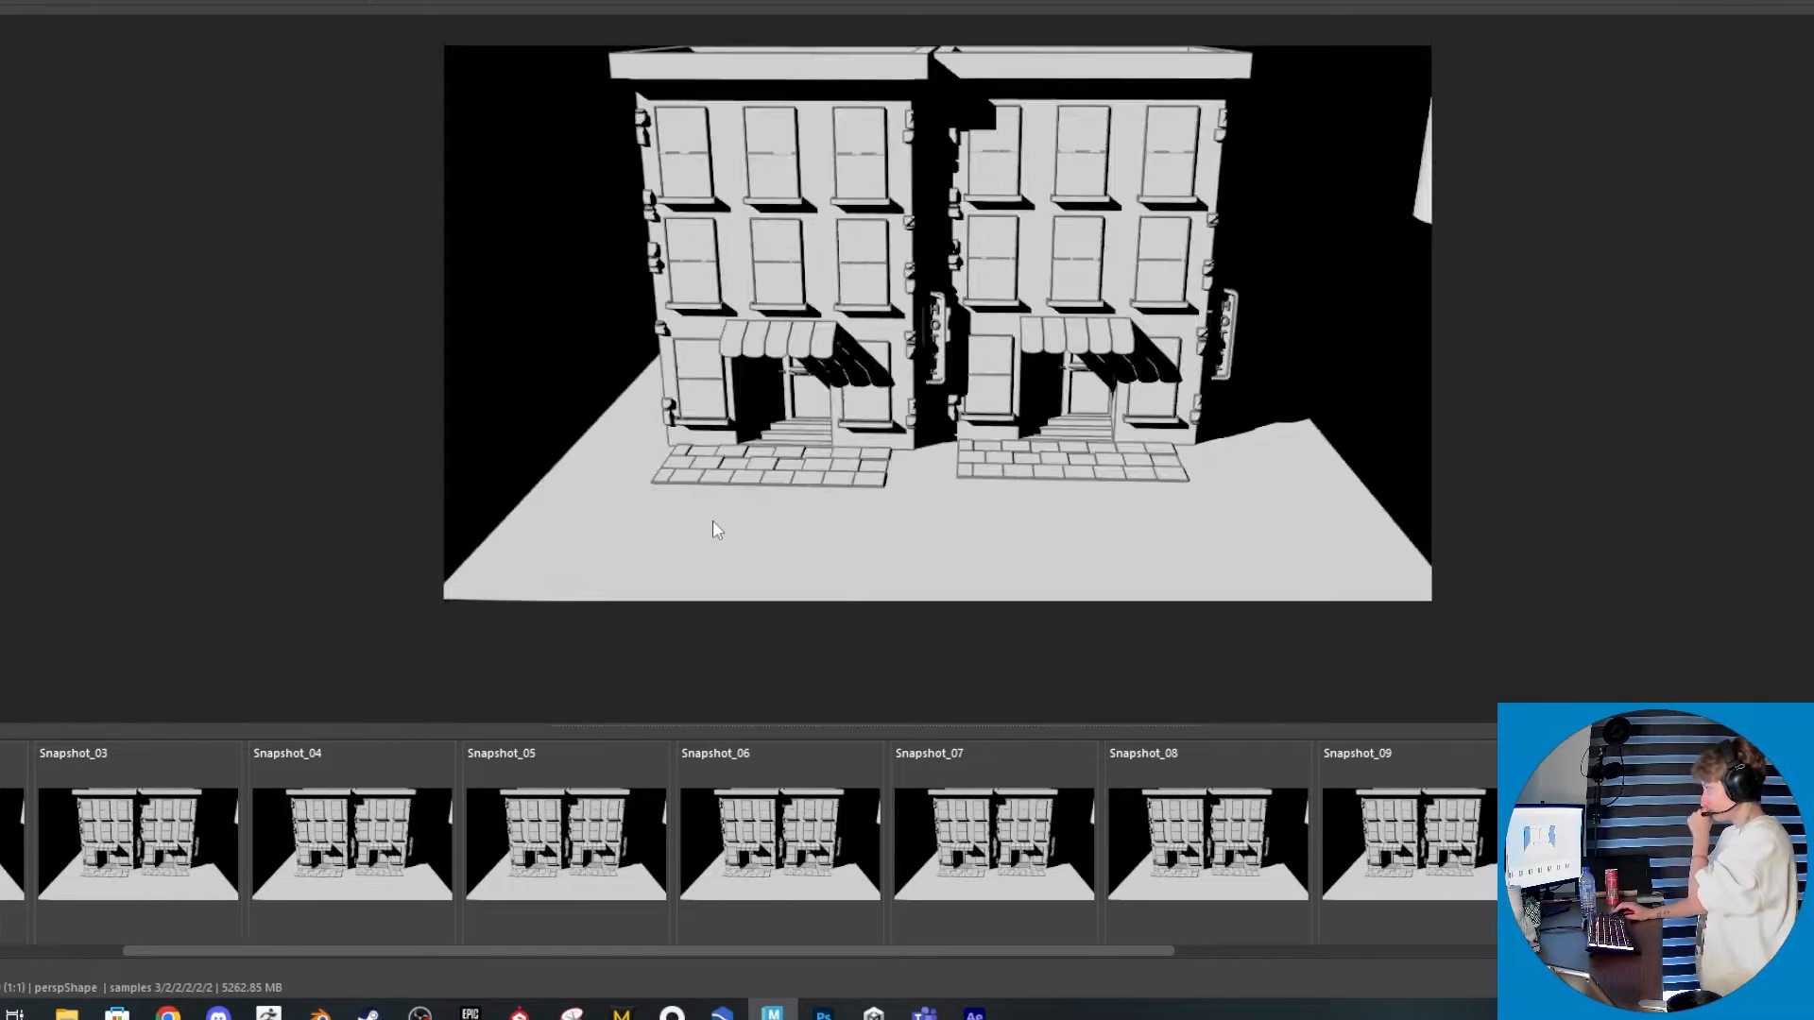
{"action": "scroll", "coordinate": [713, 520], "scroll_direction": "up", "scroll_amount": 1}
{"action": "scroll", "coordinate": [716, 515], "scroll_direction": "down", "scroll_amount": 1}
{"action": "middle_click_drag", "start_coordinate": [801, 505], "coordinate": [663, 567]}
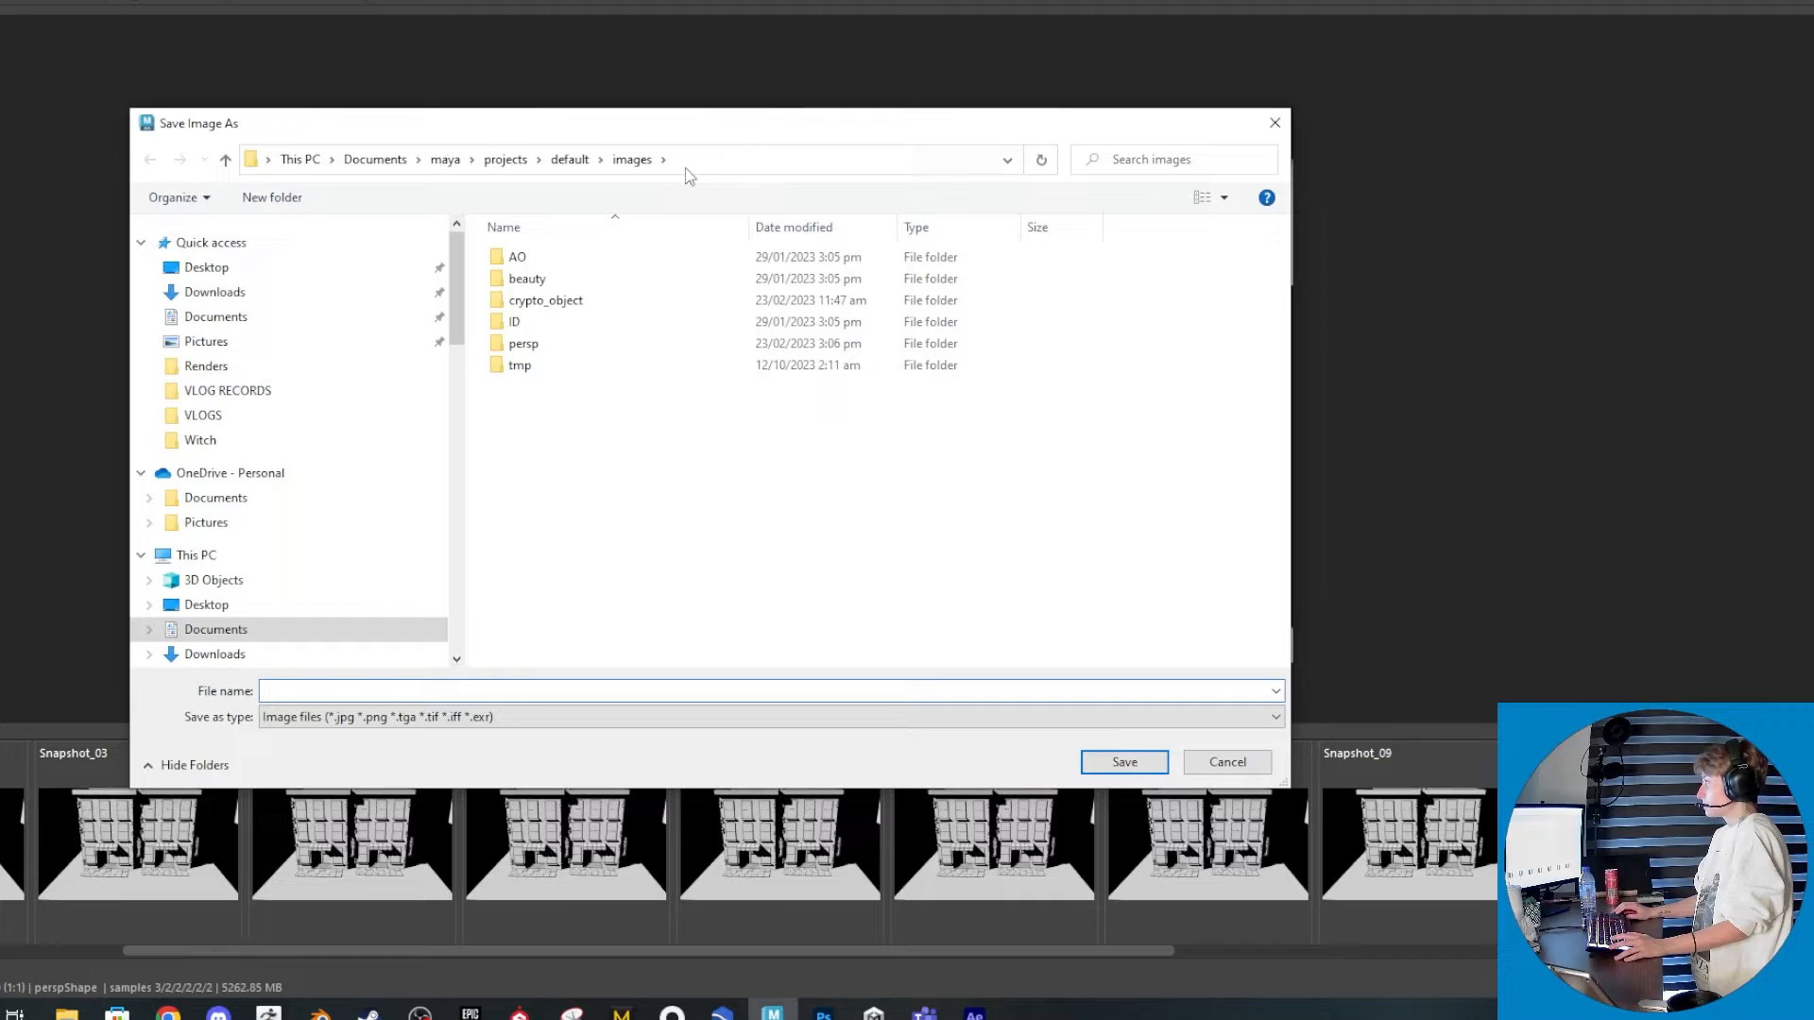
Save the rendered image as Manga.png in the Turotial folder on the Desktop
{"action": "left_click", "coordinate": [691, 162]}
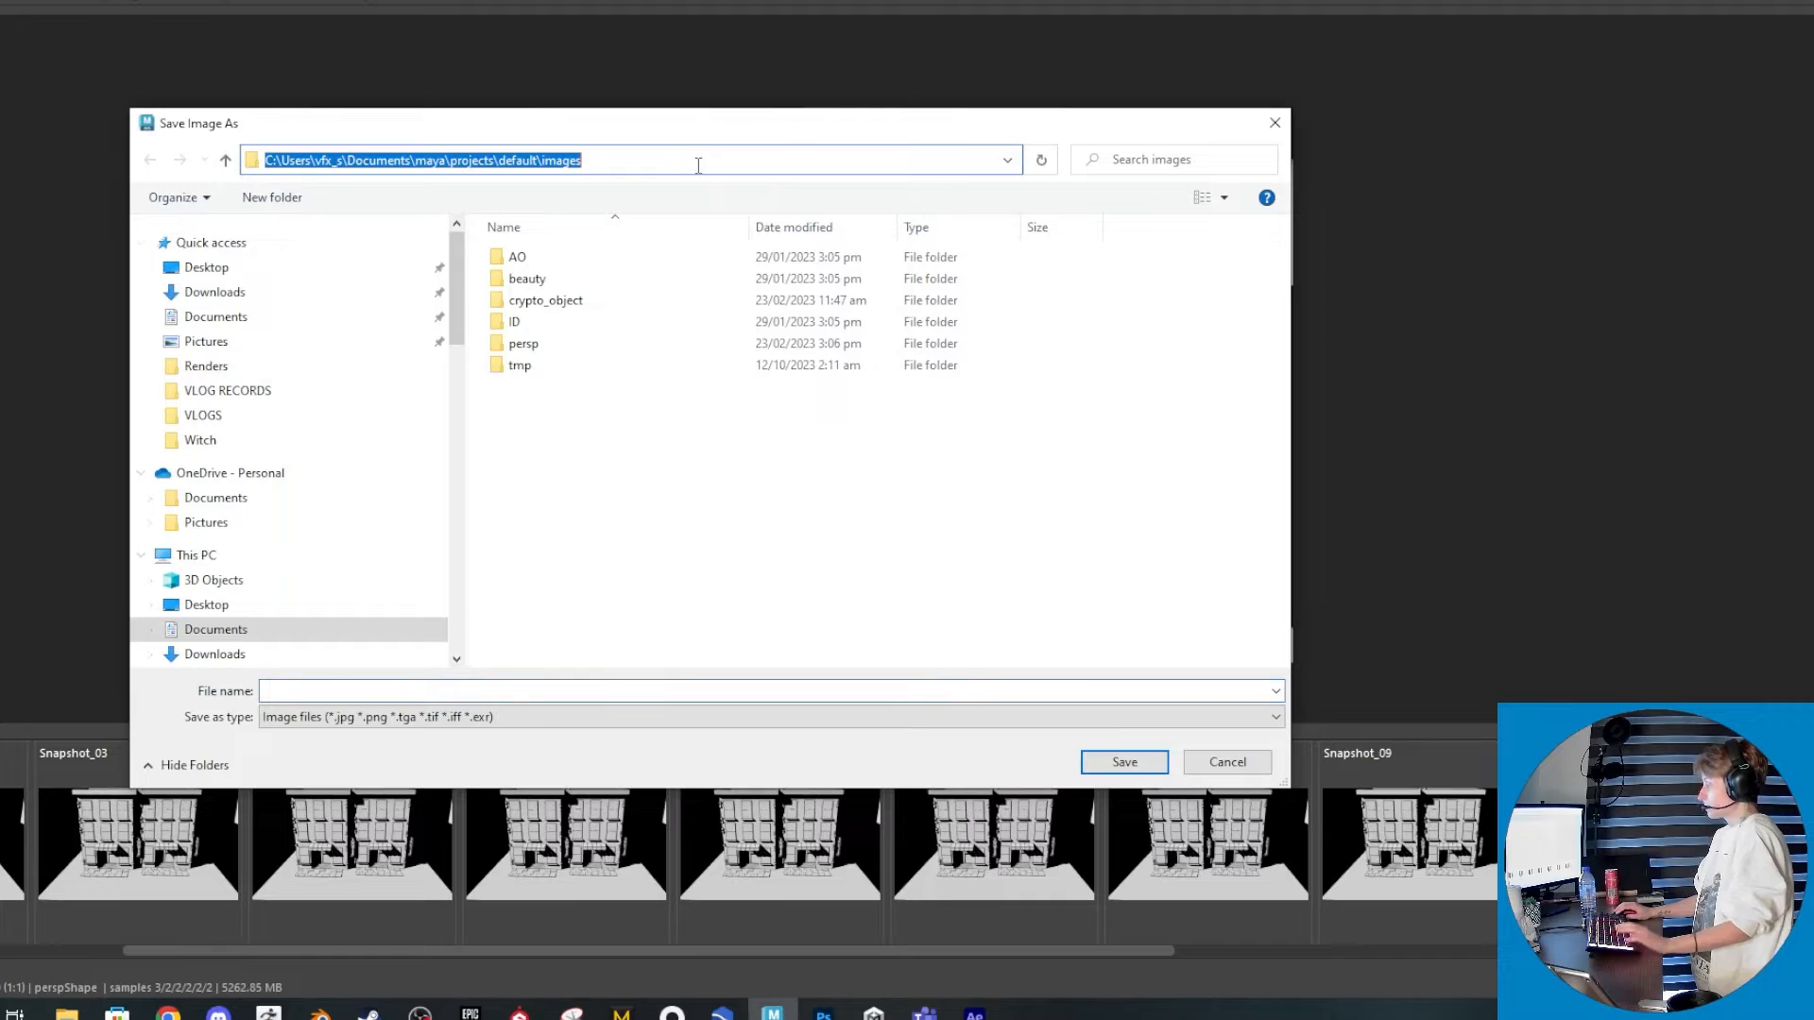
{"action": "type", "text": "C:\\Users\\vfx_s\\Desktop\\Turotial"}
{"action": "key", "text": "Return"}
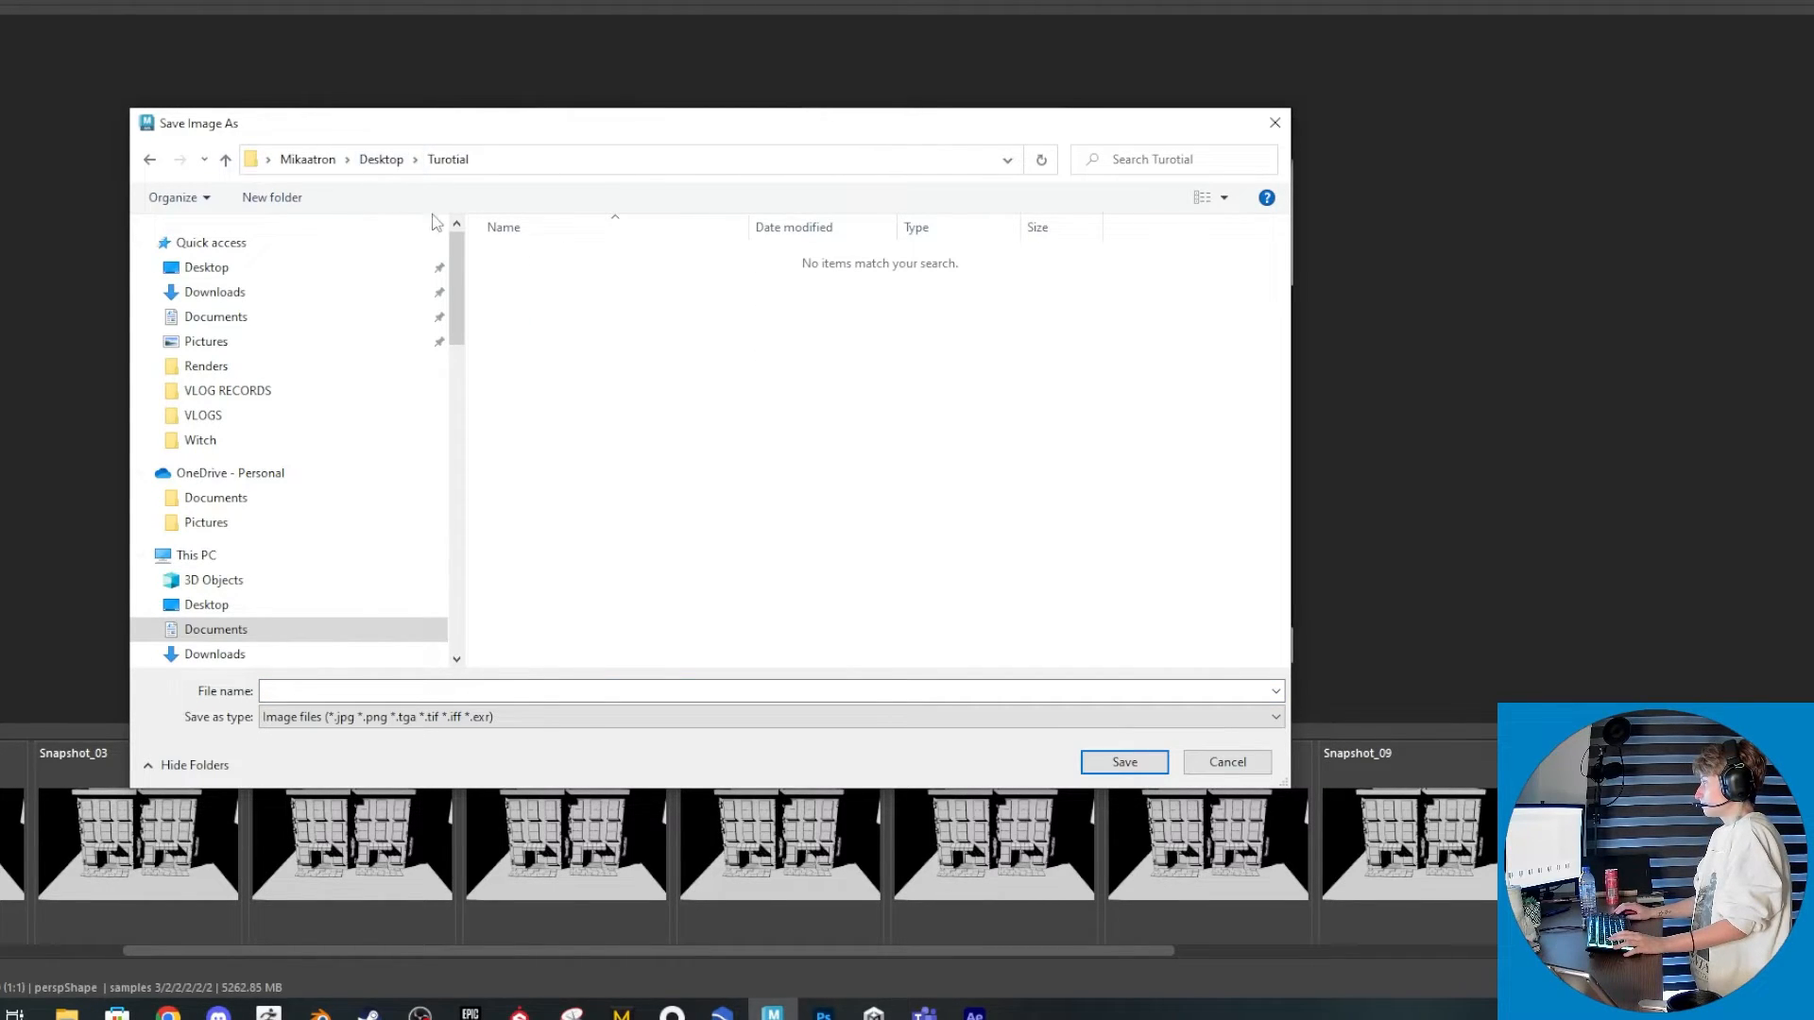
{"action": "left_click", "coordinate": [526, 689]}
{"action": "type", "text": "Manga"}
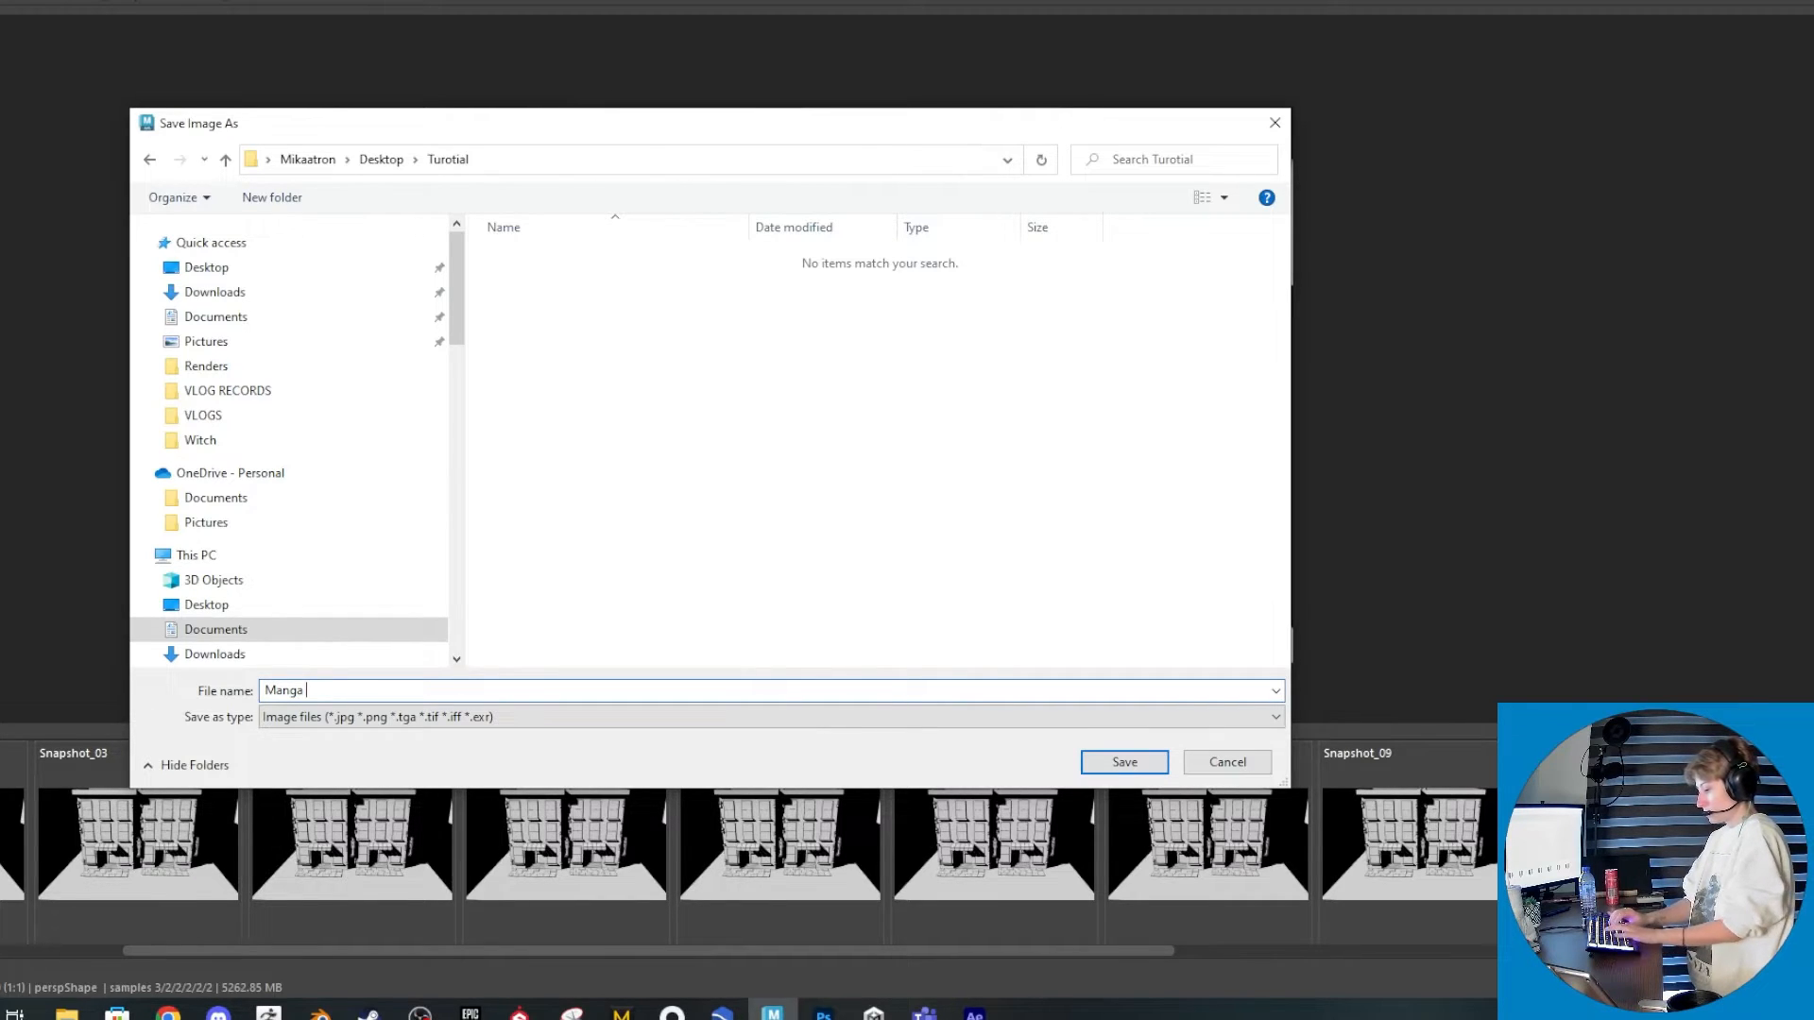
{"action": "type", "text": " .png"}
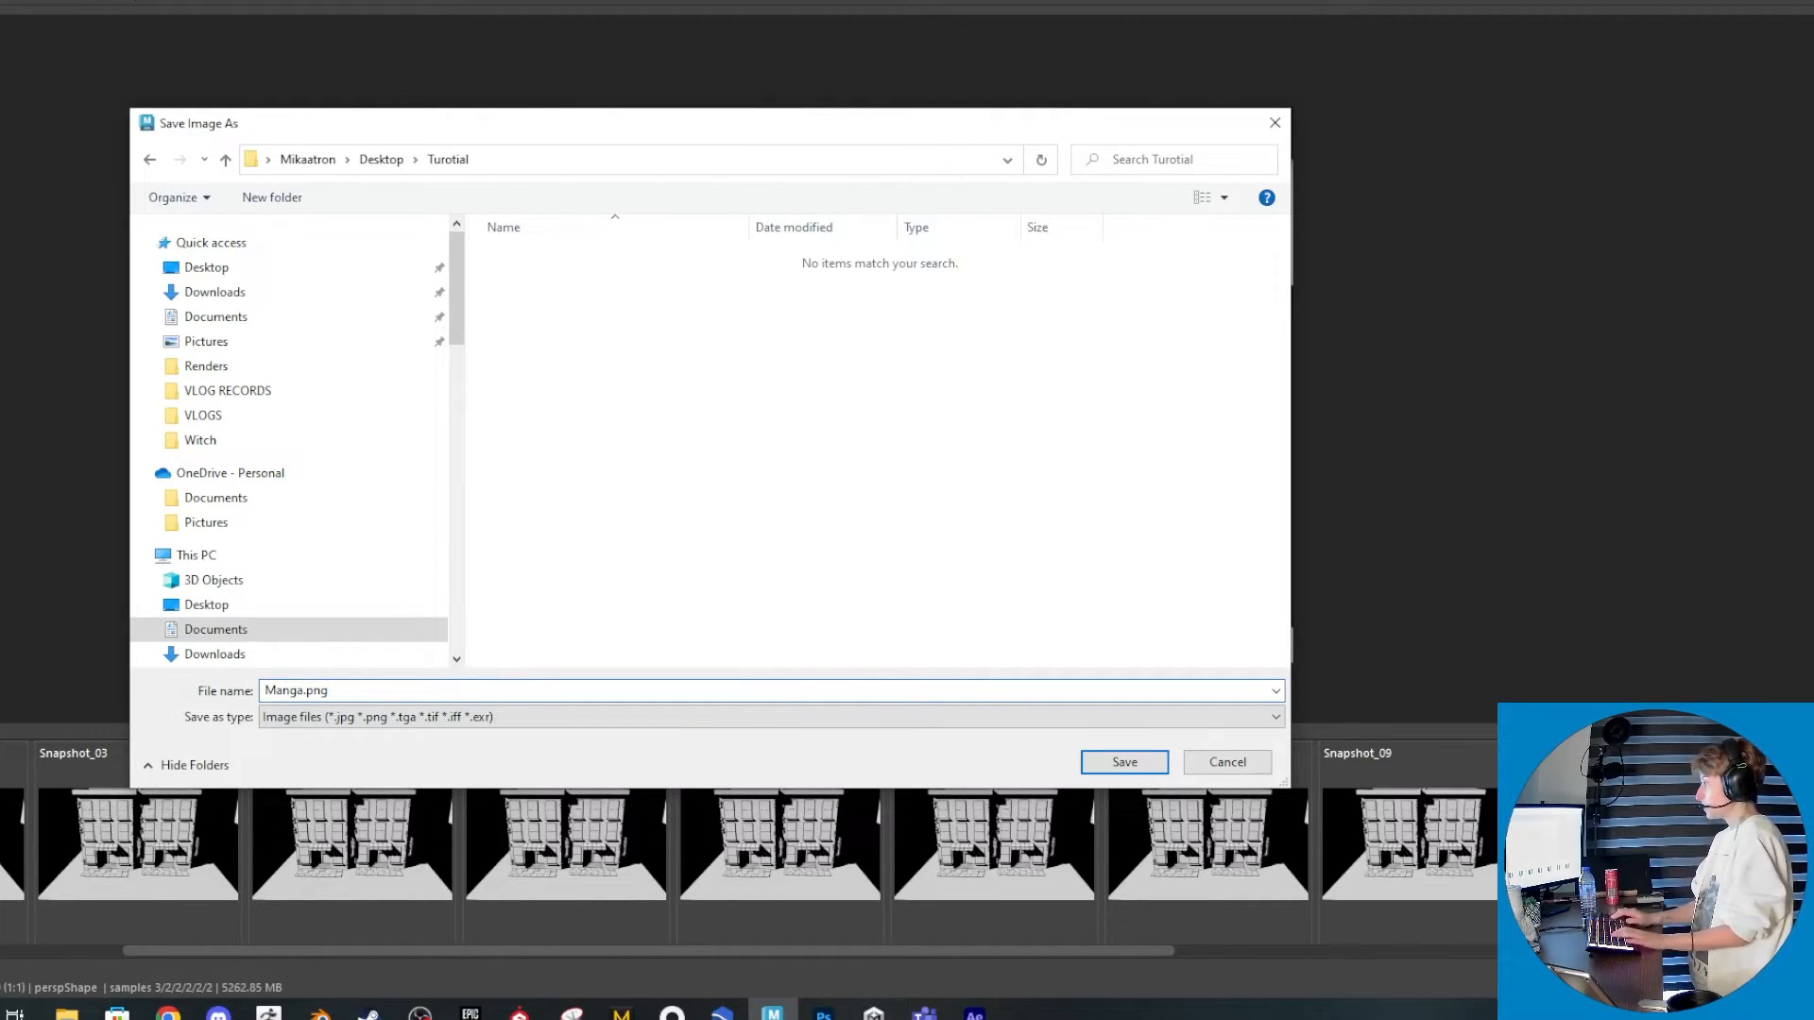
{"action": "key", "text": "Return"}
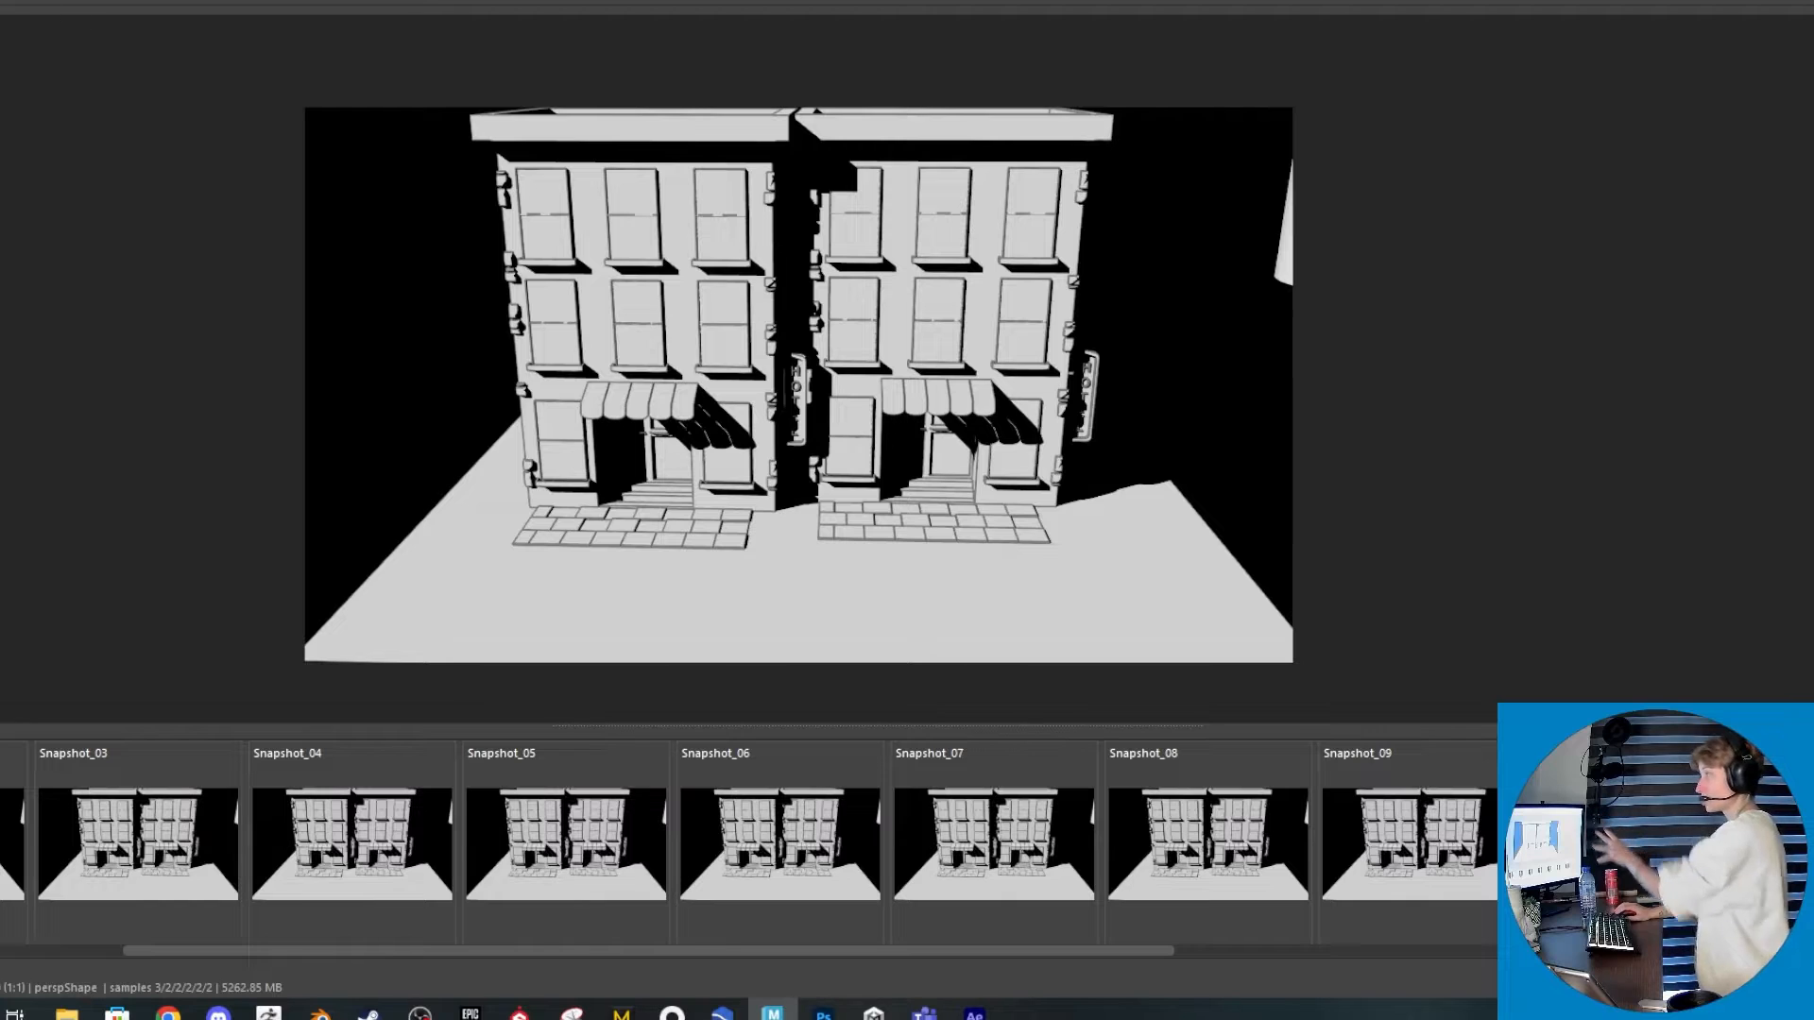
Save the black-and-white render as Manga.jpeg in the Desktop's Turotial folder
{"action": "left_click", "coordinate": [5, 2]}
{"action": "left_click", "coordinate": [19, 0]}
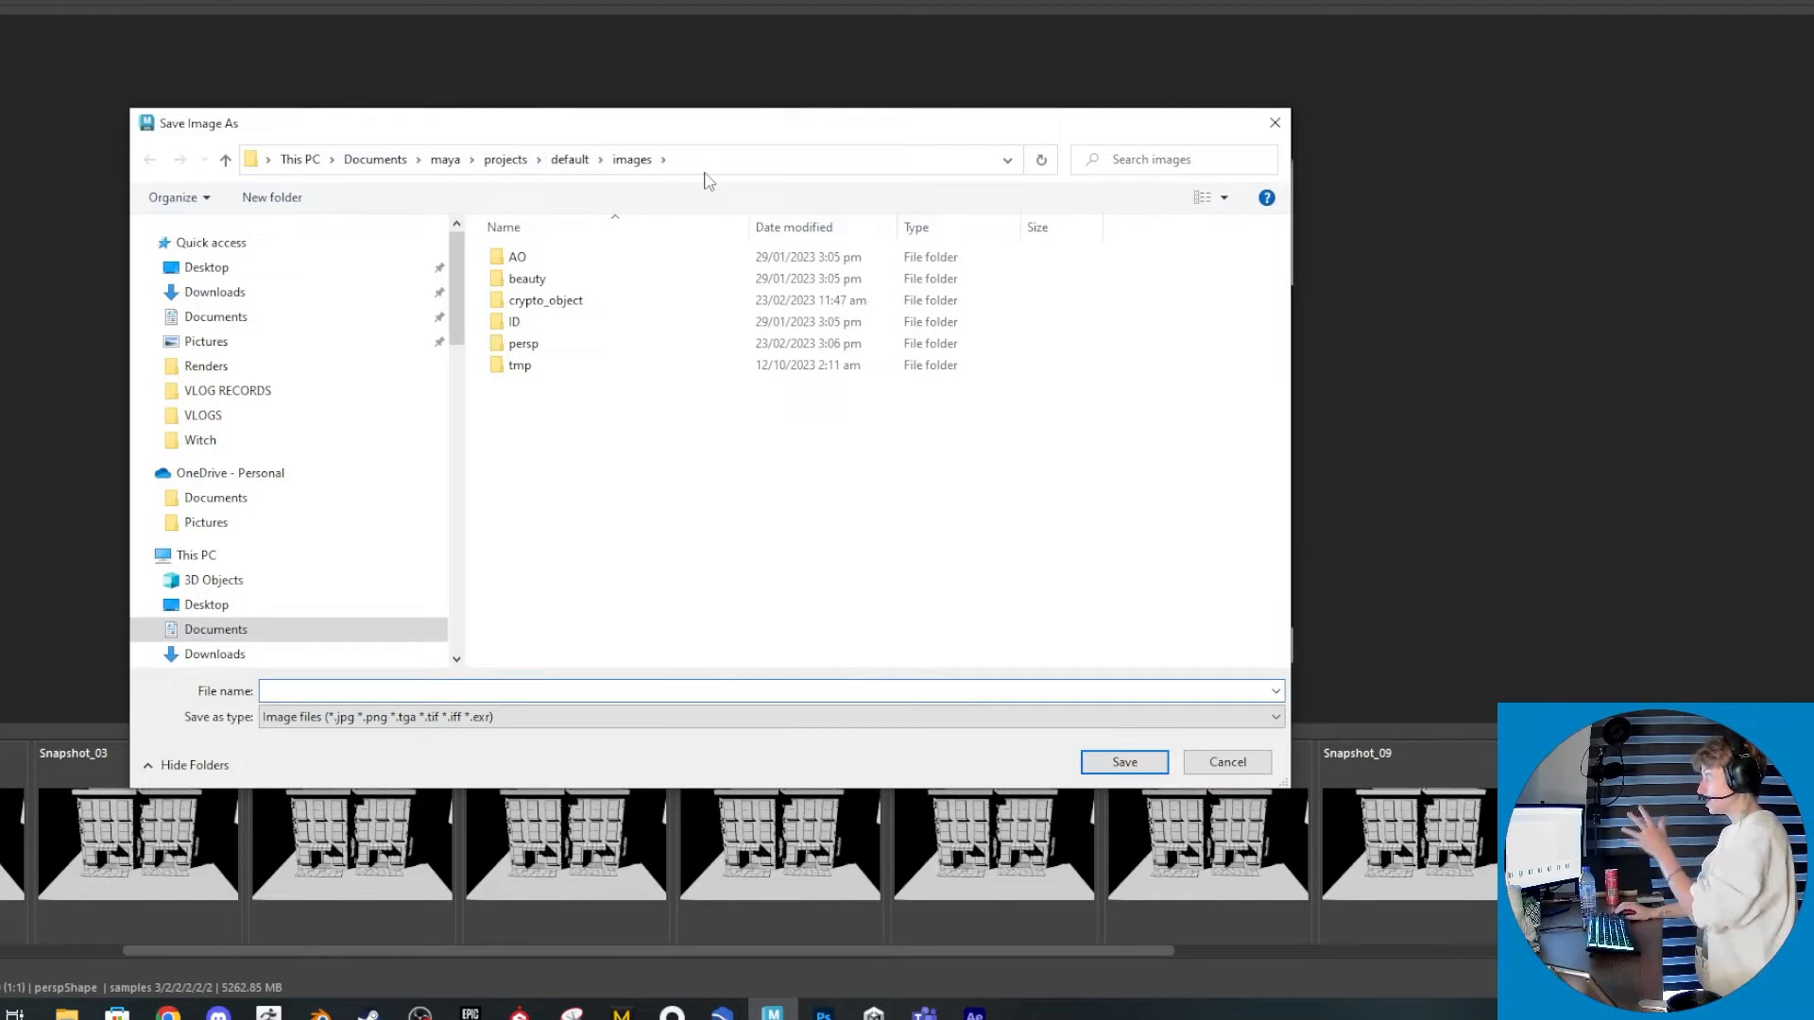
{"action": "left_click", "coordinate": [698, 165]}
{"action": "type", "text": "C:\\Users\\vfx_s\\Desktop\\Turotial"}
{"action": "key", "text": "Return"}
{"action": "left_click", "coordinate": [538, 279]}
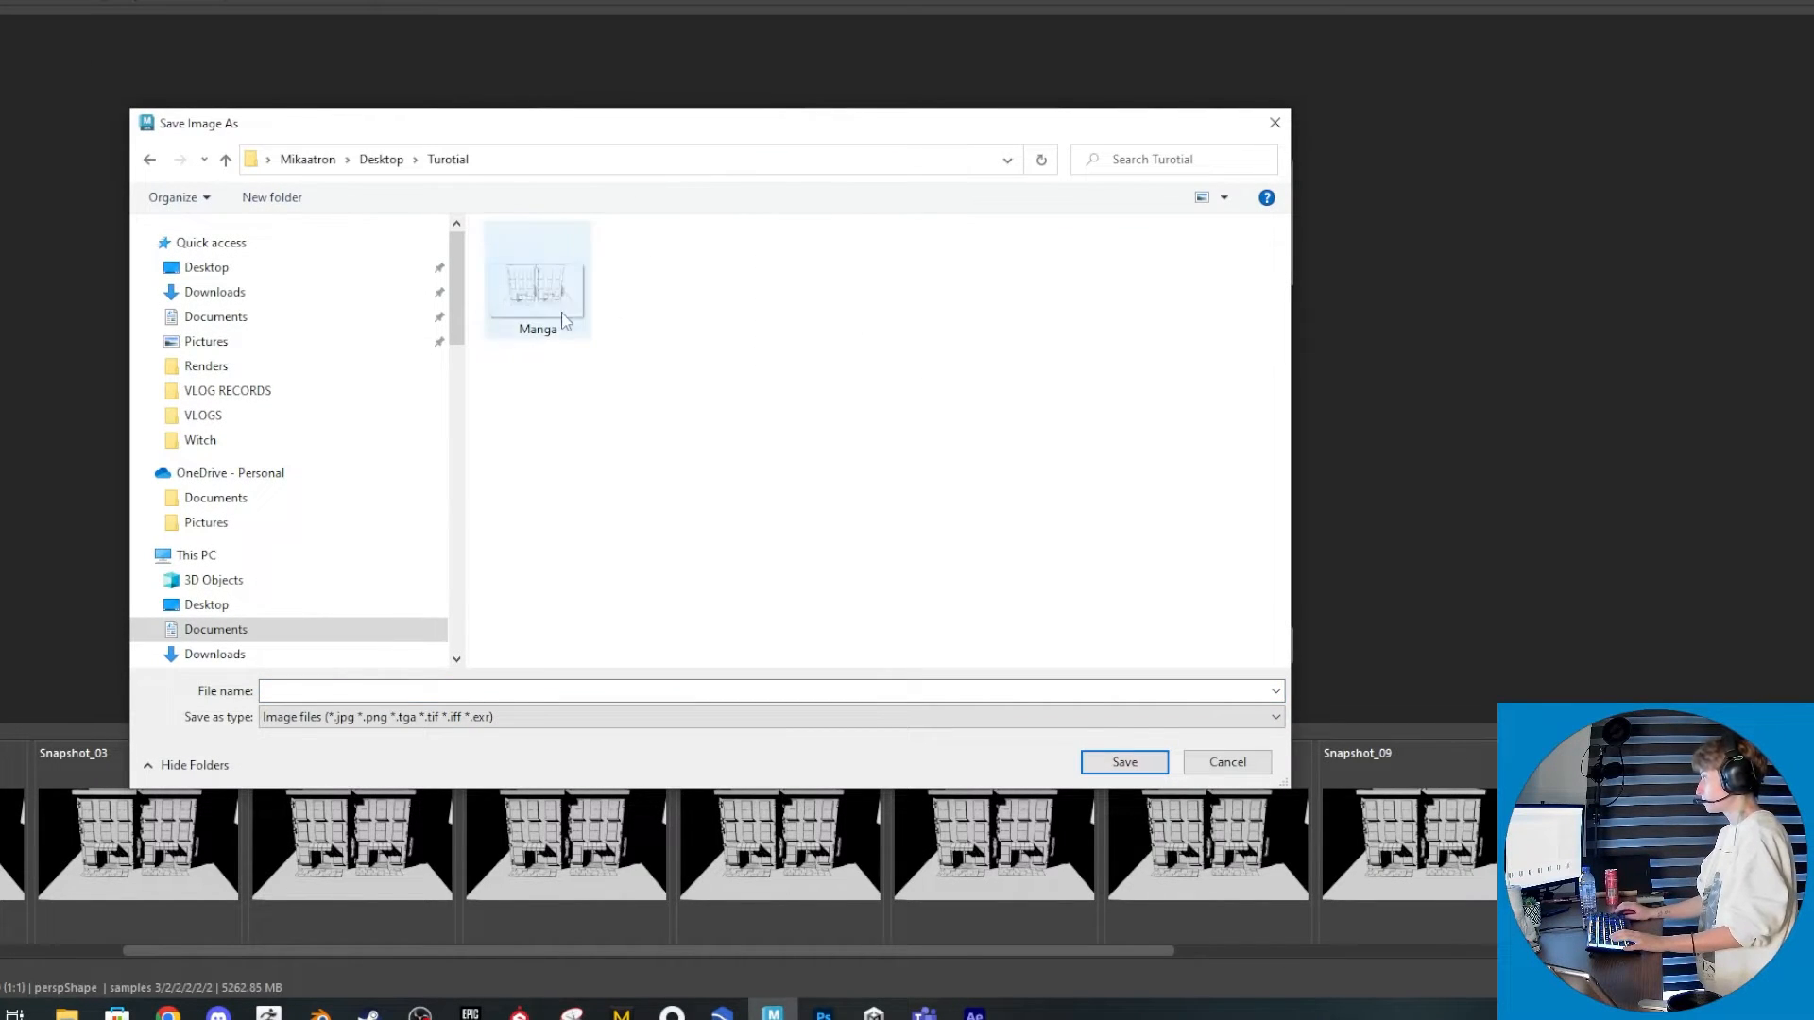
{"action": "left_click", "coordinate": [451, 690]}
{"action": "left_click", "coordinate": [462, 695]}
{"action": "type", "text": ".jpe"}
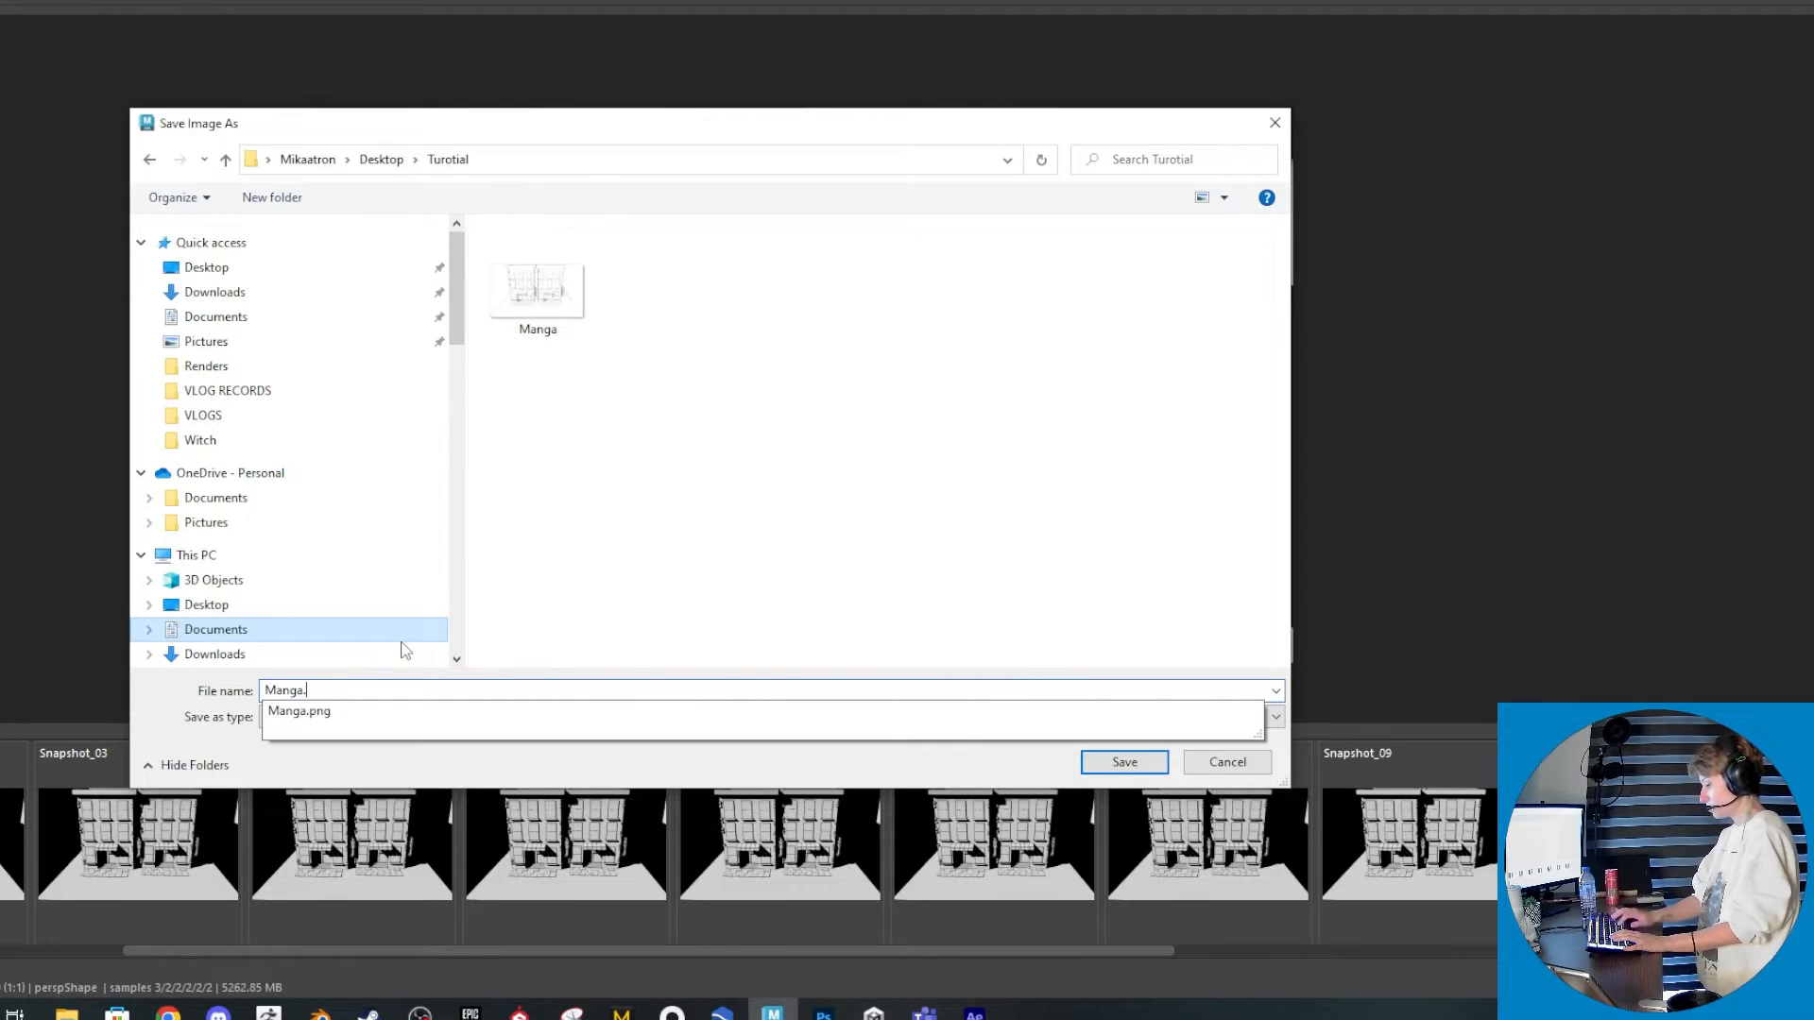
{"action": "type", "text": "g"}
{"action": "key", "text": "Return"}
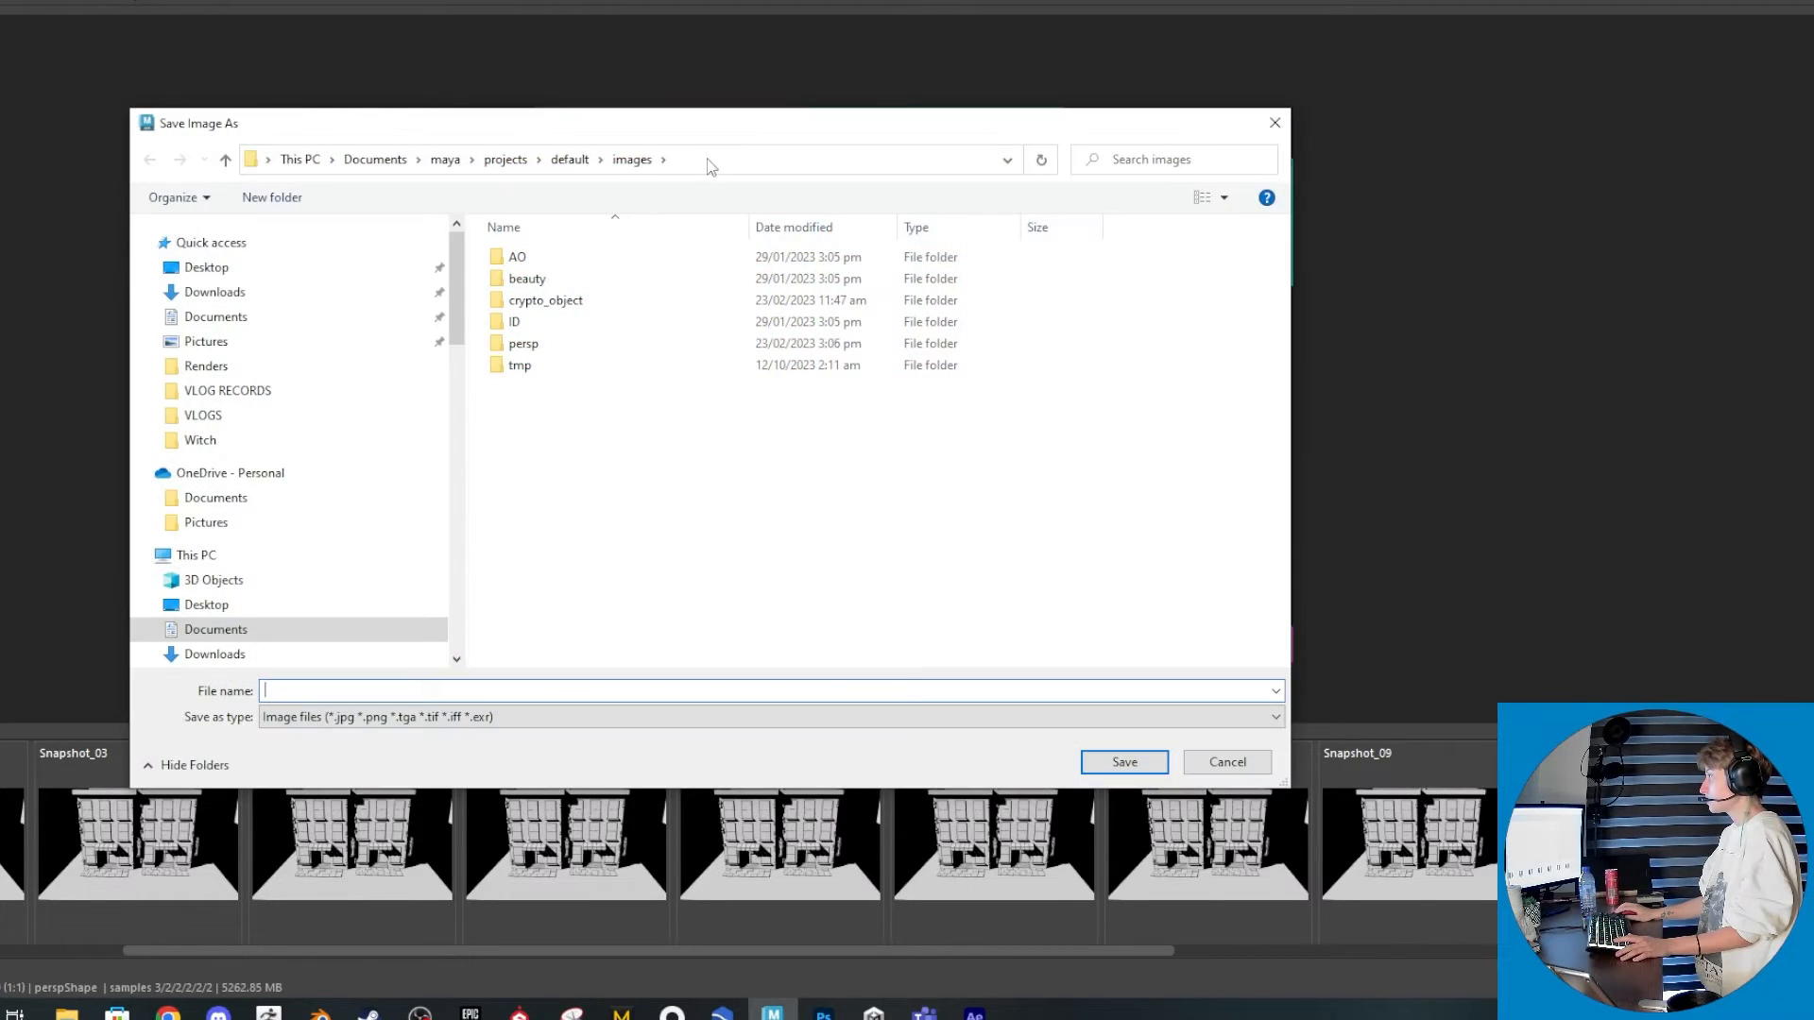
Save the coloured ID pass as Manga id.jpeg in the Desktop's Turotial folder
{"action": "left_click", "coordinate": [636, 160]}
{"action": "type", "text": "C:\\Users\\vfx_s\\Desktop\\Turotial"}
{"action": "key", "text": "Return"}
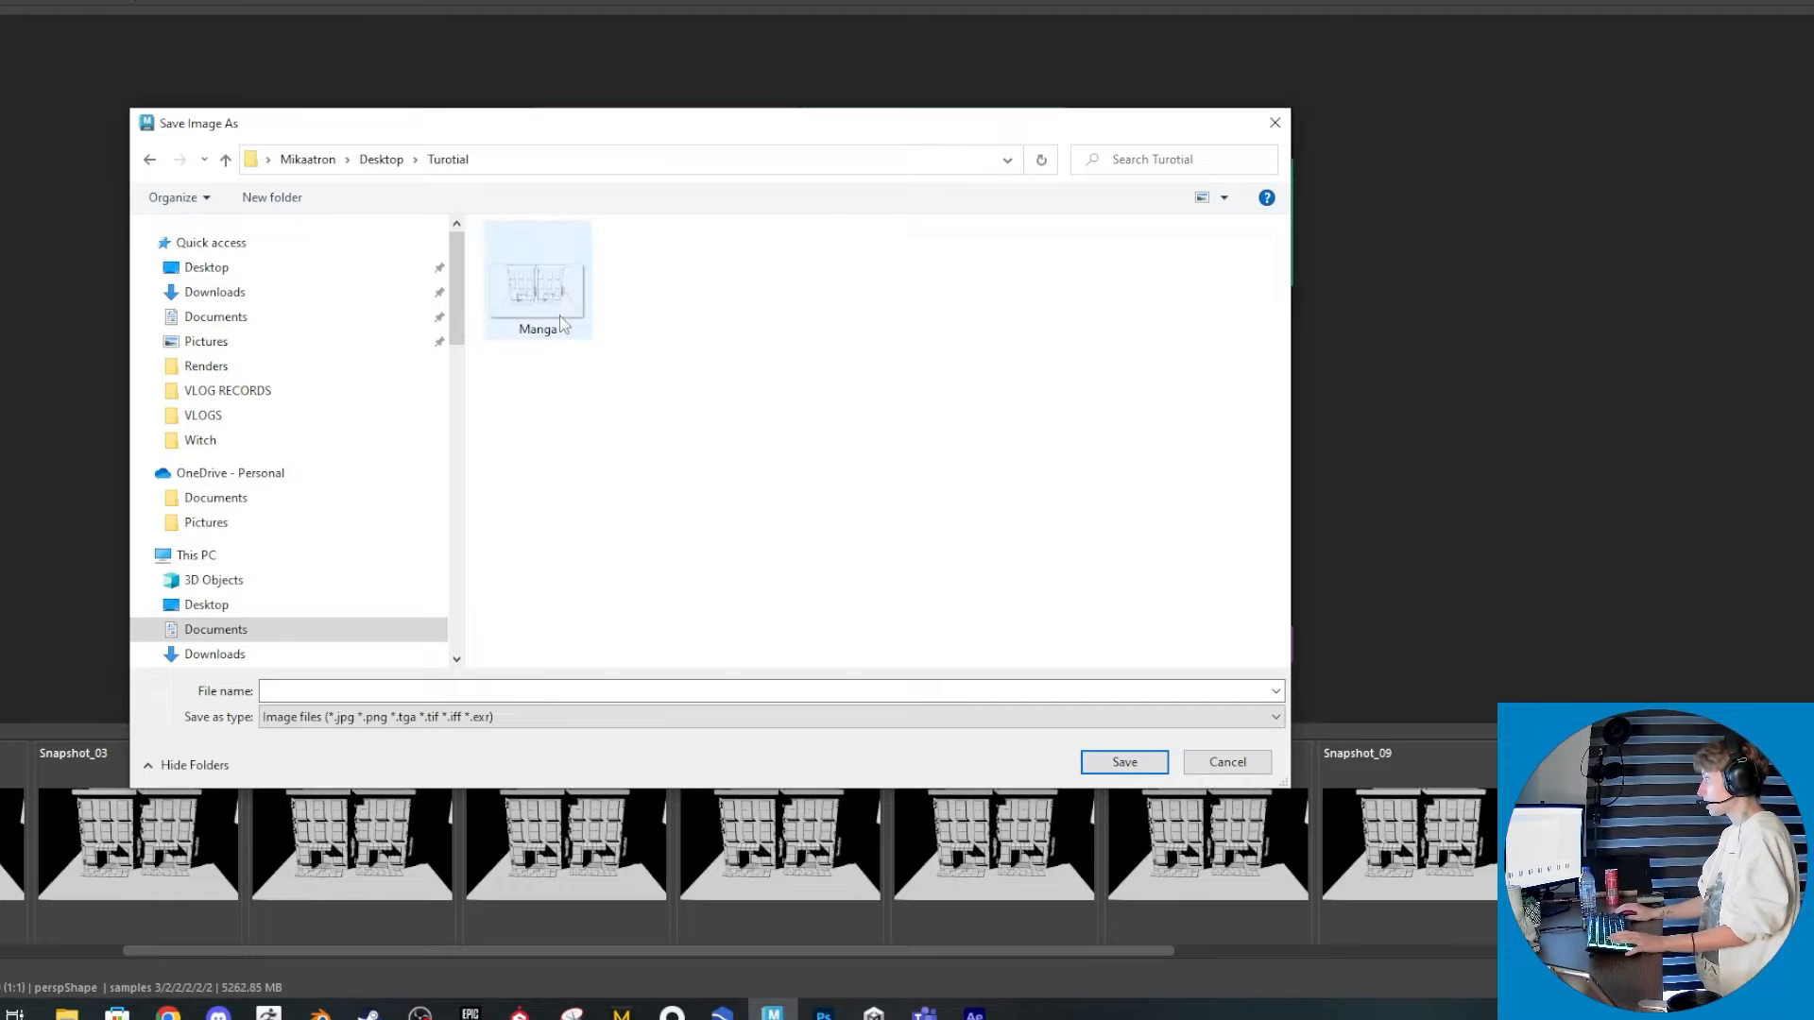
{"action": "left_click", "coordinate": [538, 283]}
{"action": "left_click", "coordinate": [431, 691]}
{"action": "left_click", "coordinate": [431, 690]}
{"action": "type", "text": "id"}
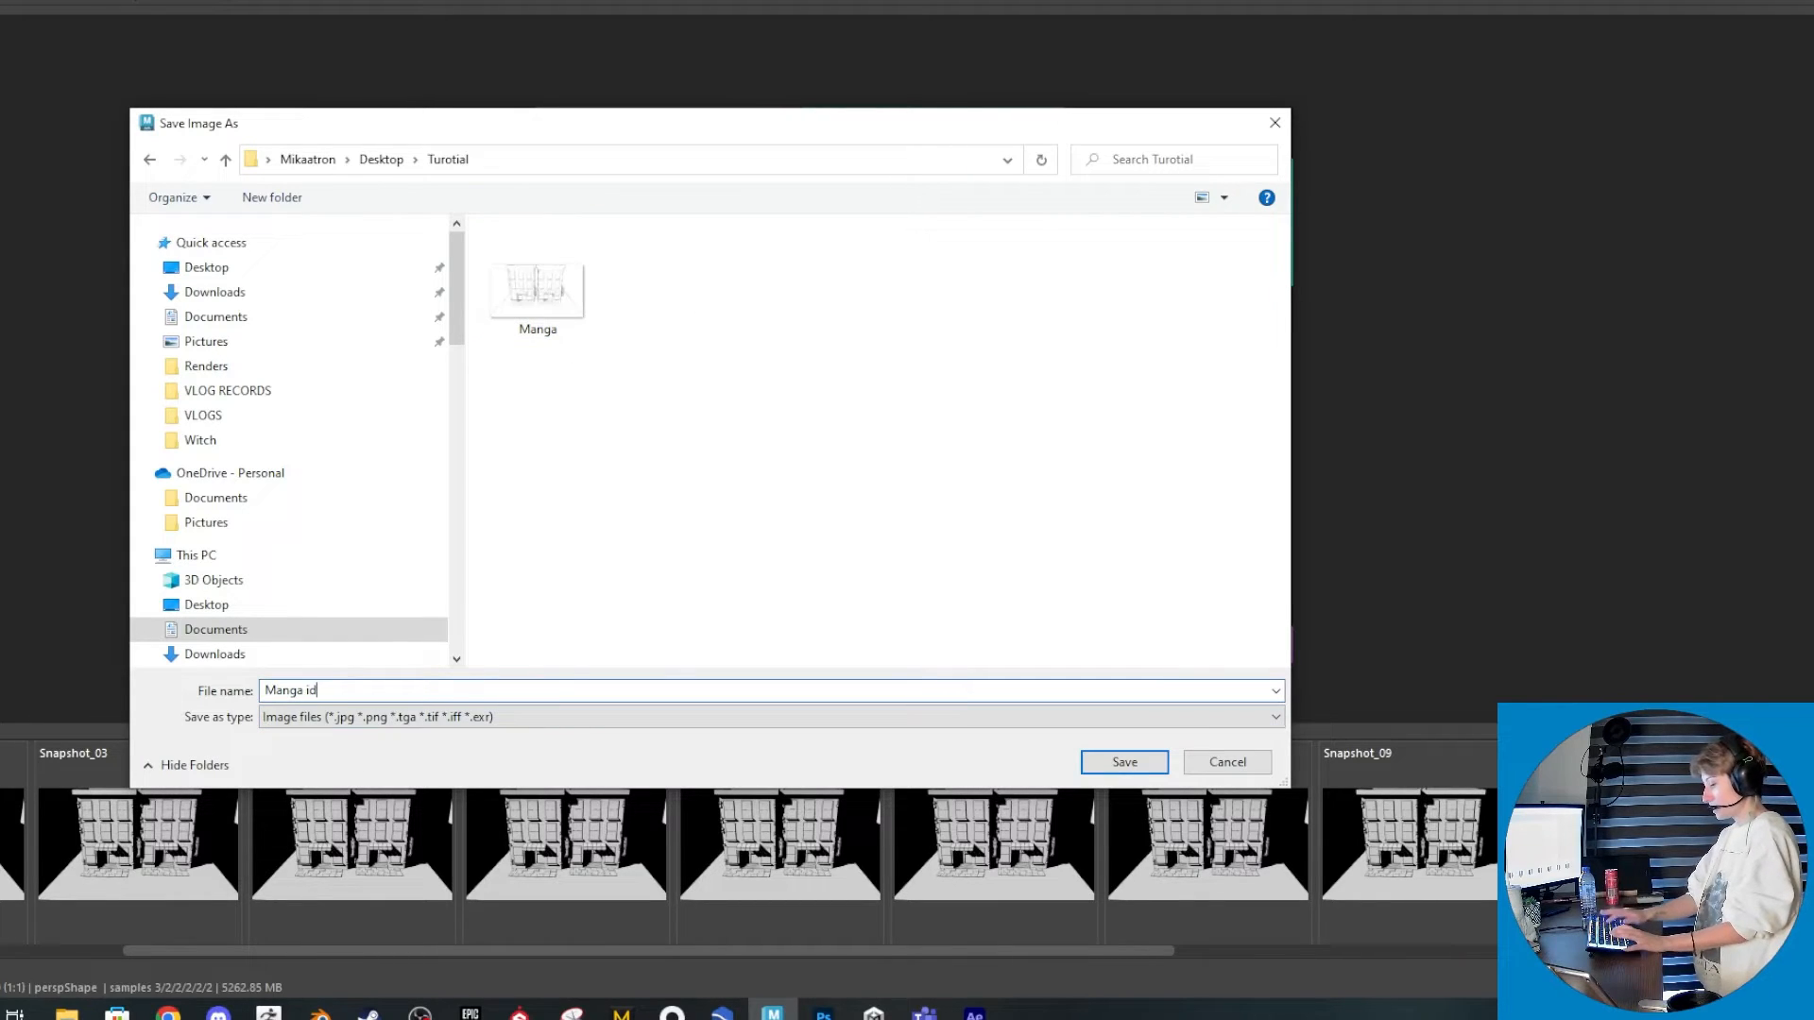
{"action": "type", "text": ".j"}
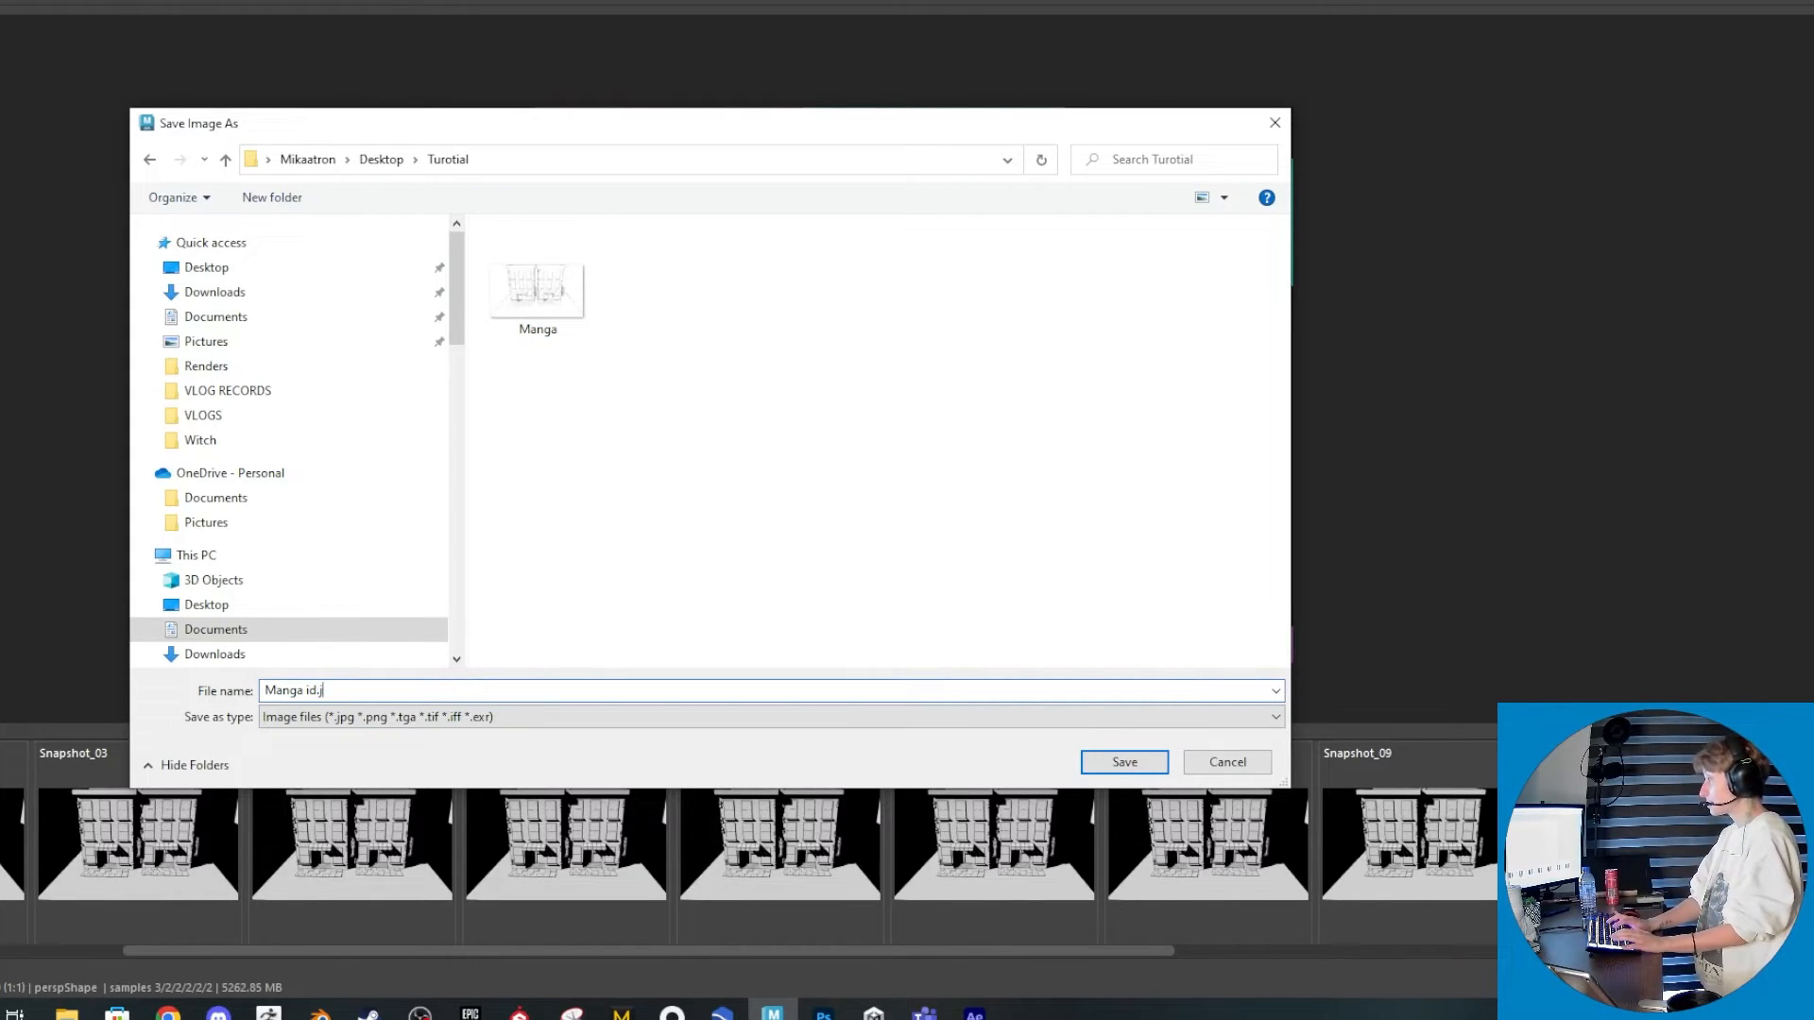
{"action": "type", "text": "peg"}
{"action": "key", "text": "Return"}
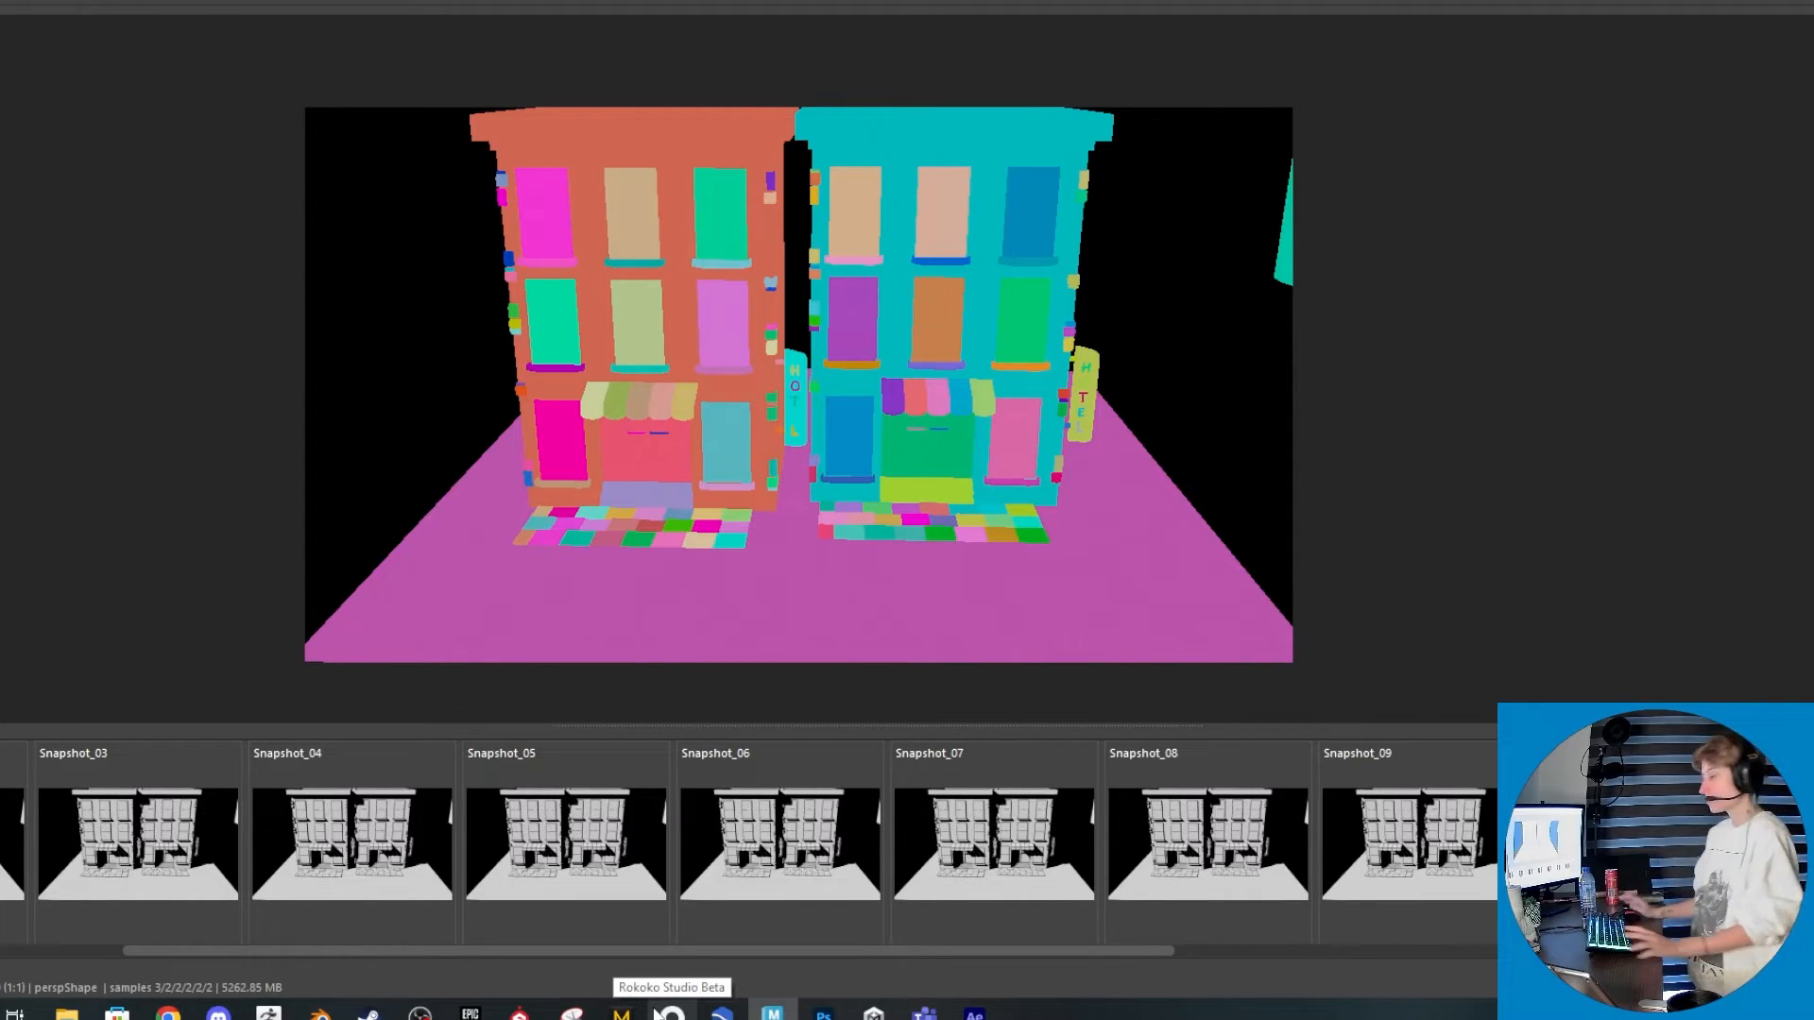
Open Manga.png in Photoshop and add a new white-filled layer beneath the line art
{"action": "left_click", "coordinate": [823, 1014]}
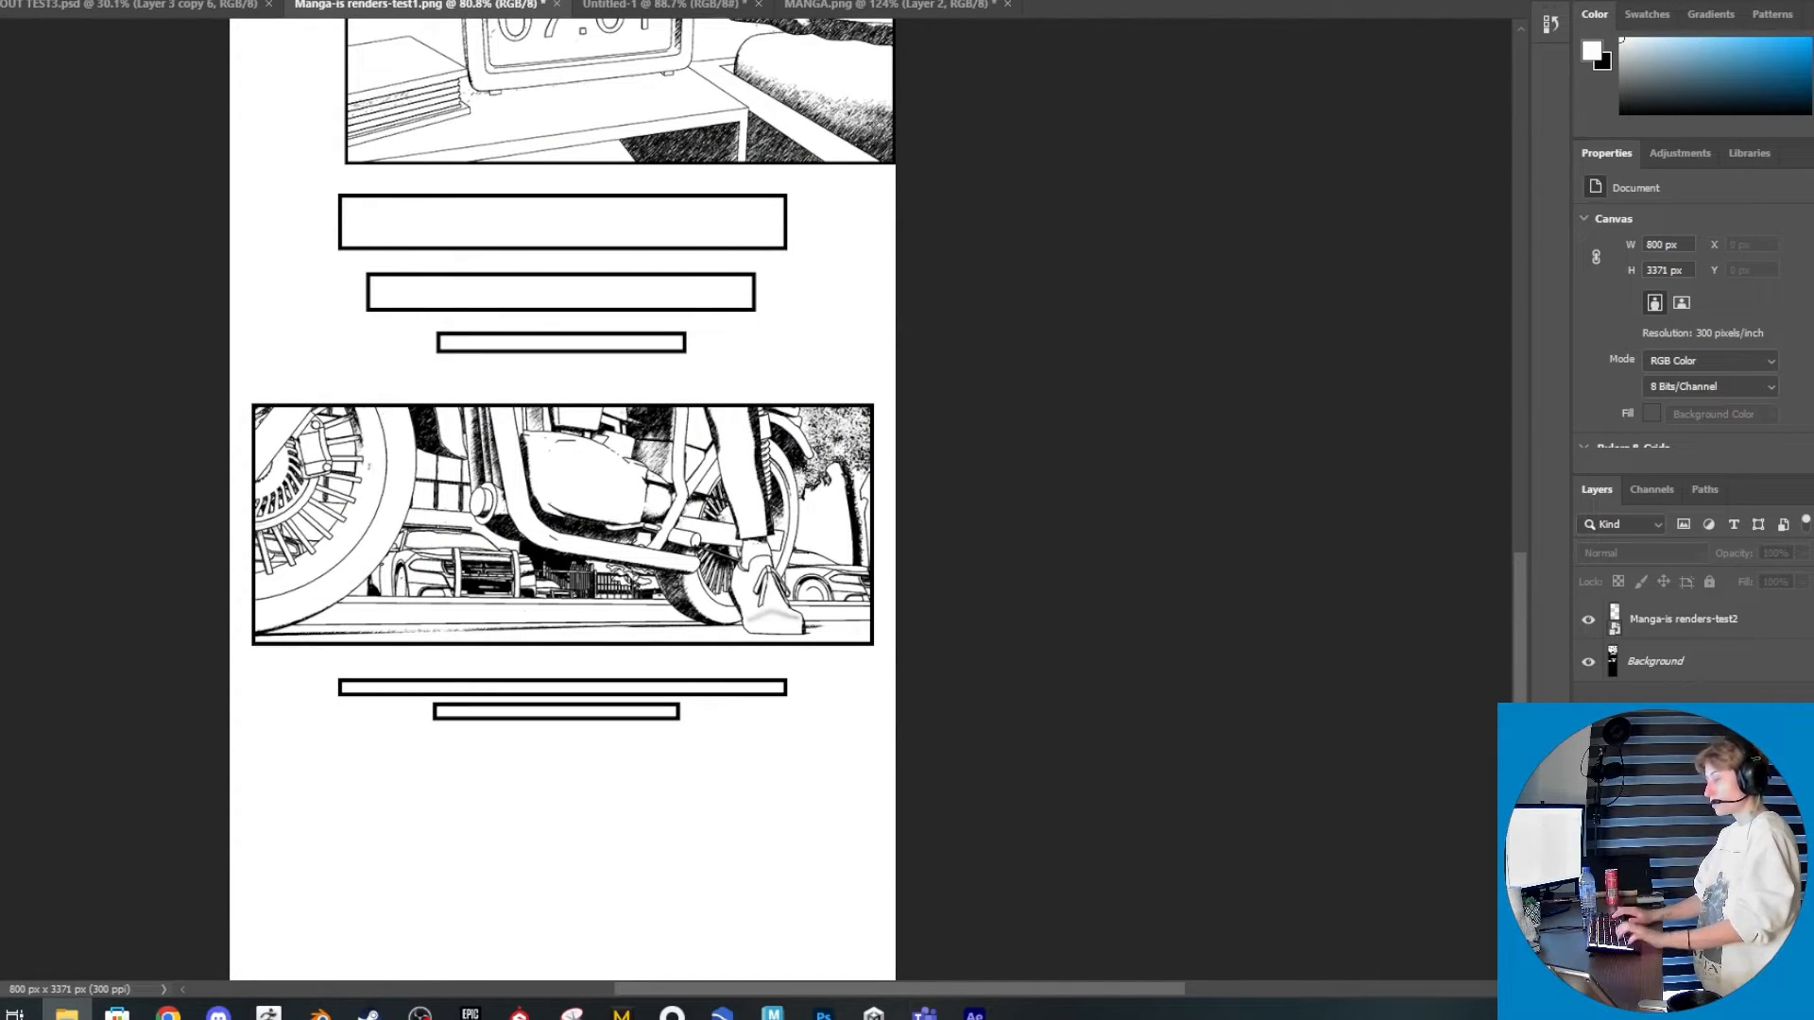
{"action": "left_click_drag", "start_coordinate": [839, 94], "coordinate": [1138, 8]}
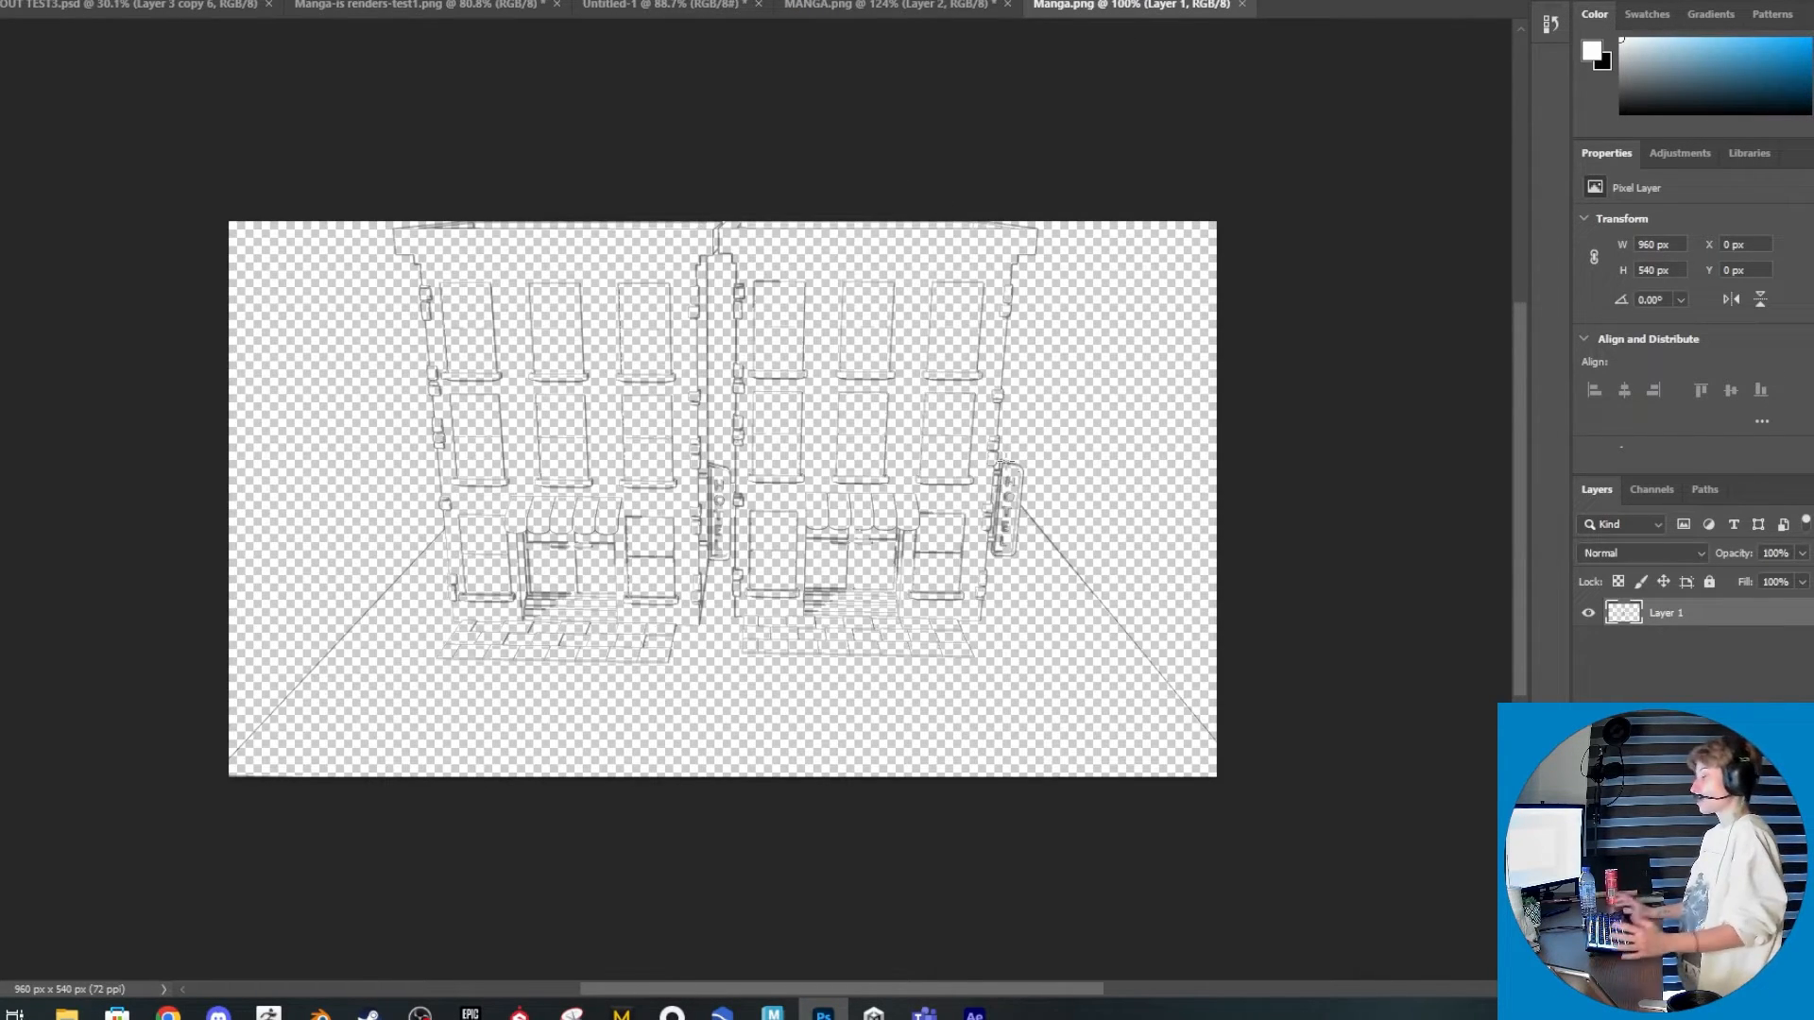
{"action": "key", "text": "ctrl+shift+alt+n"}
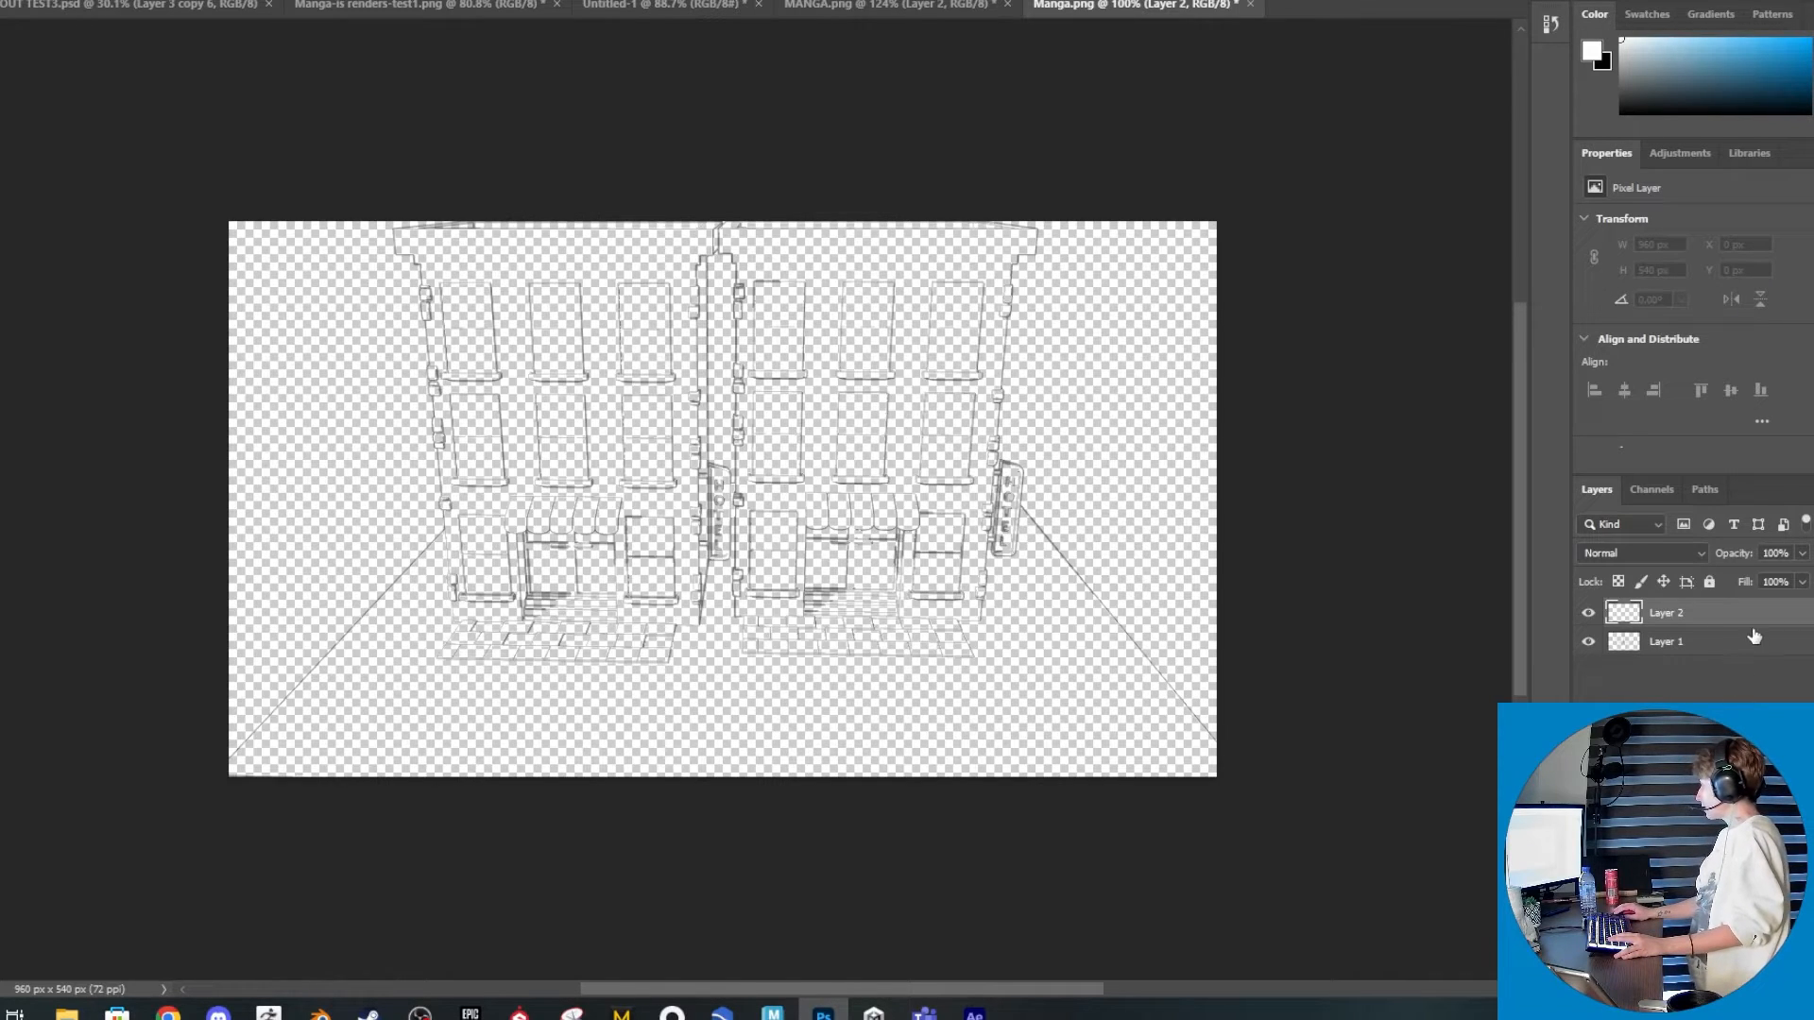
{"action": "left_click_drag", "start_coordinate": [1754, 635], "coordinate": [1739, 685]}
{"action": "key", "text": "alt+BackSpace"}
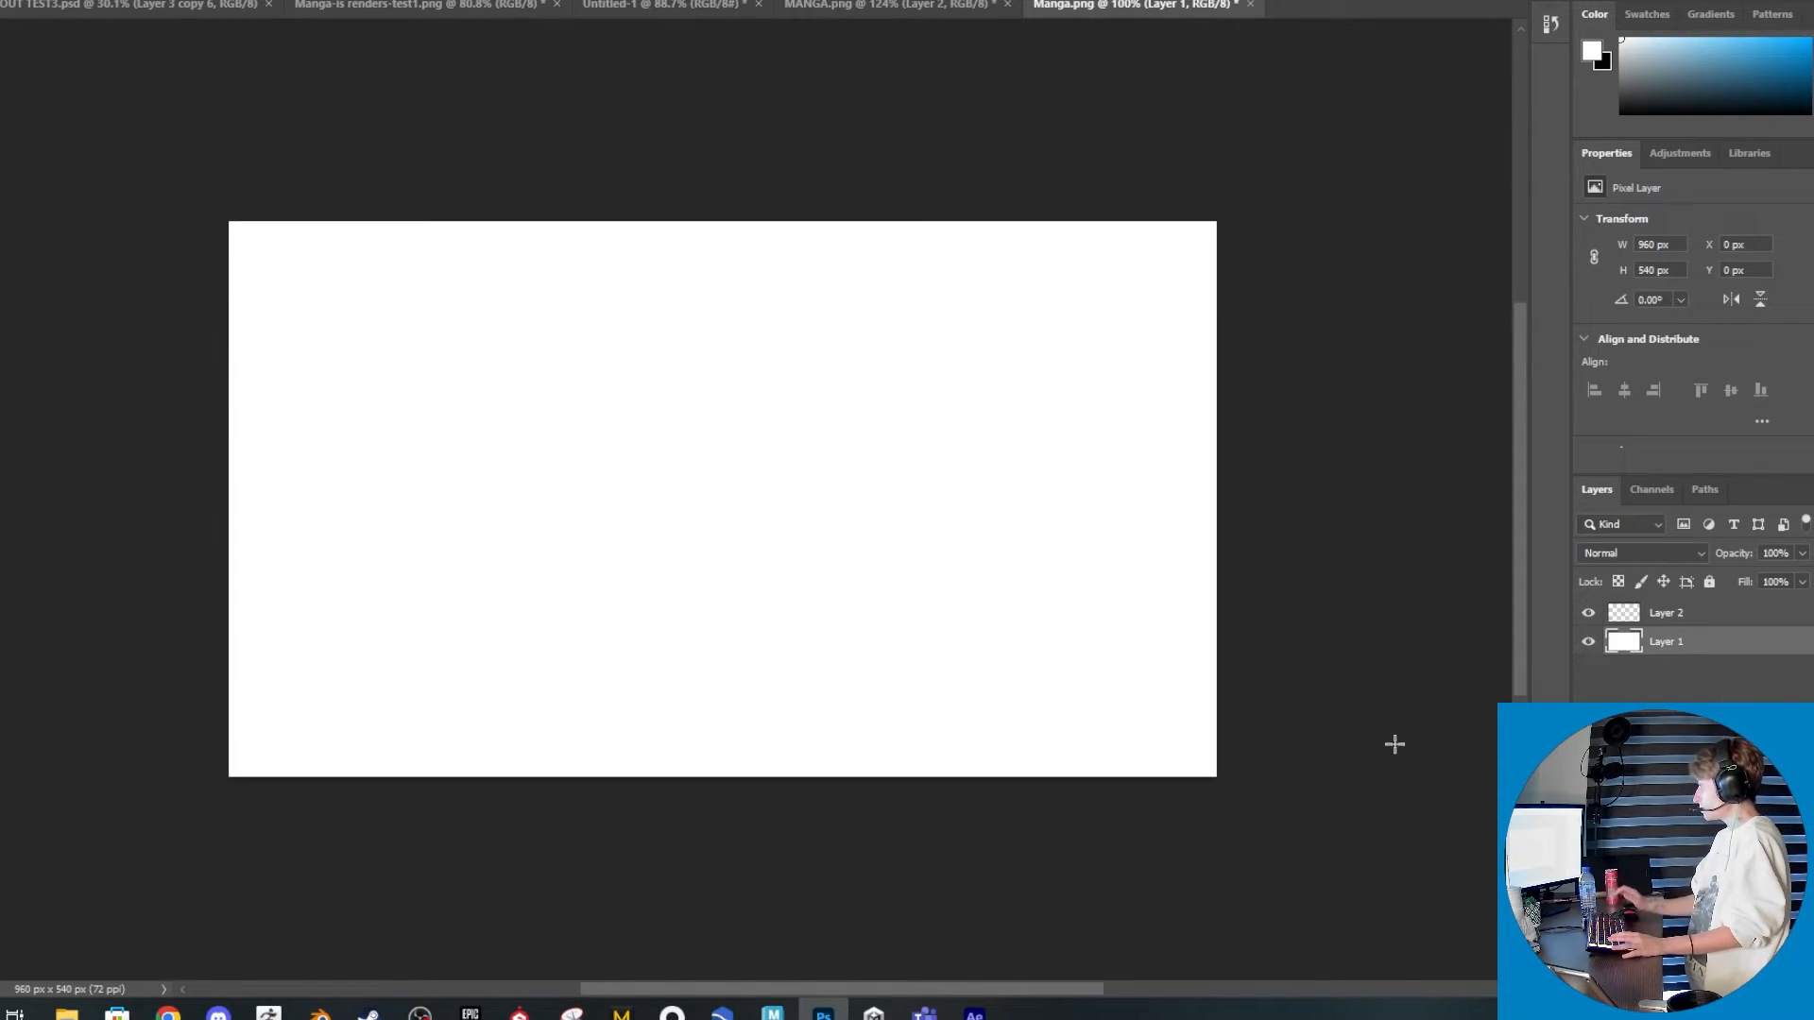
{"action": "key", "text": "ctrl+z"}
{"action": "left_click_drag", "start_coordinate": [1665, 624], "coordinate": [1701, 662]}
{"action": "key", "text": "alt+BackSpace"}
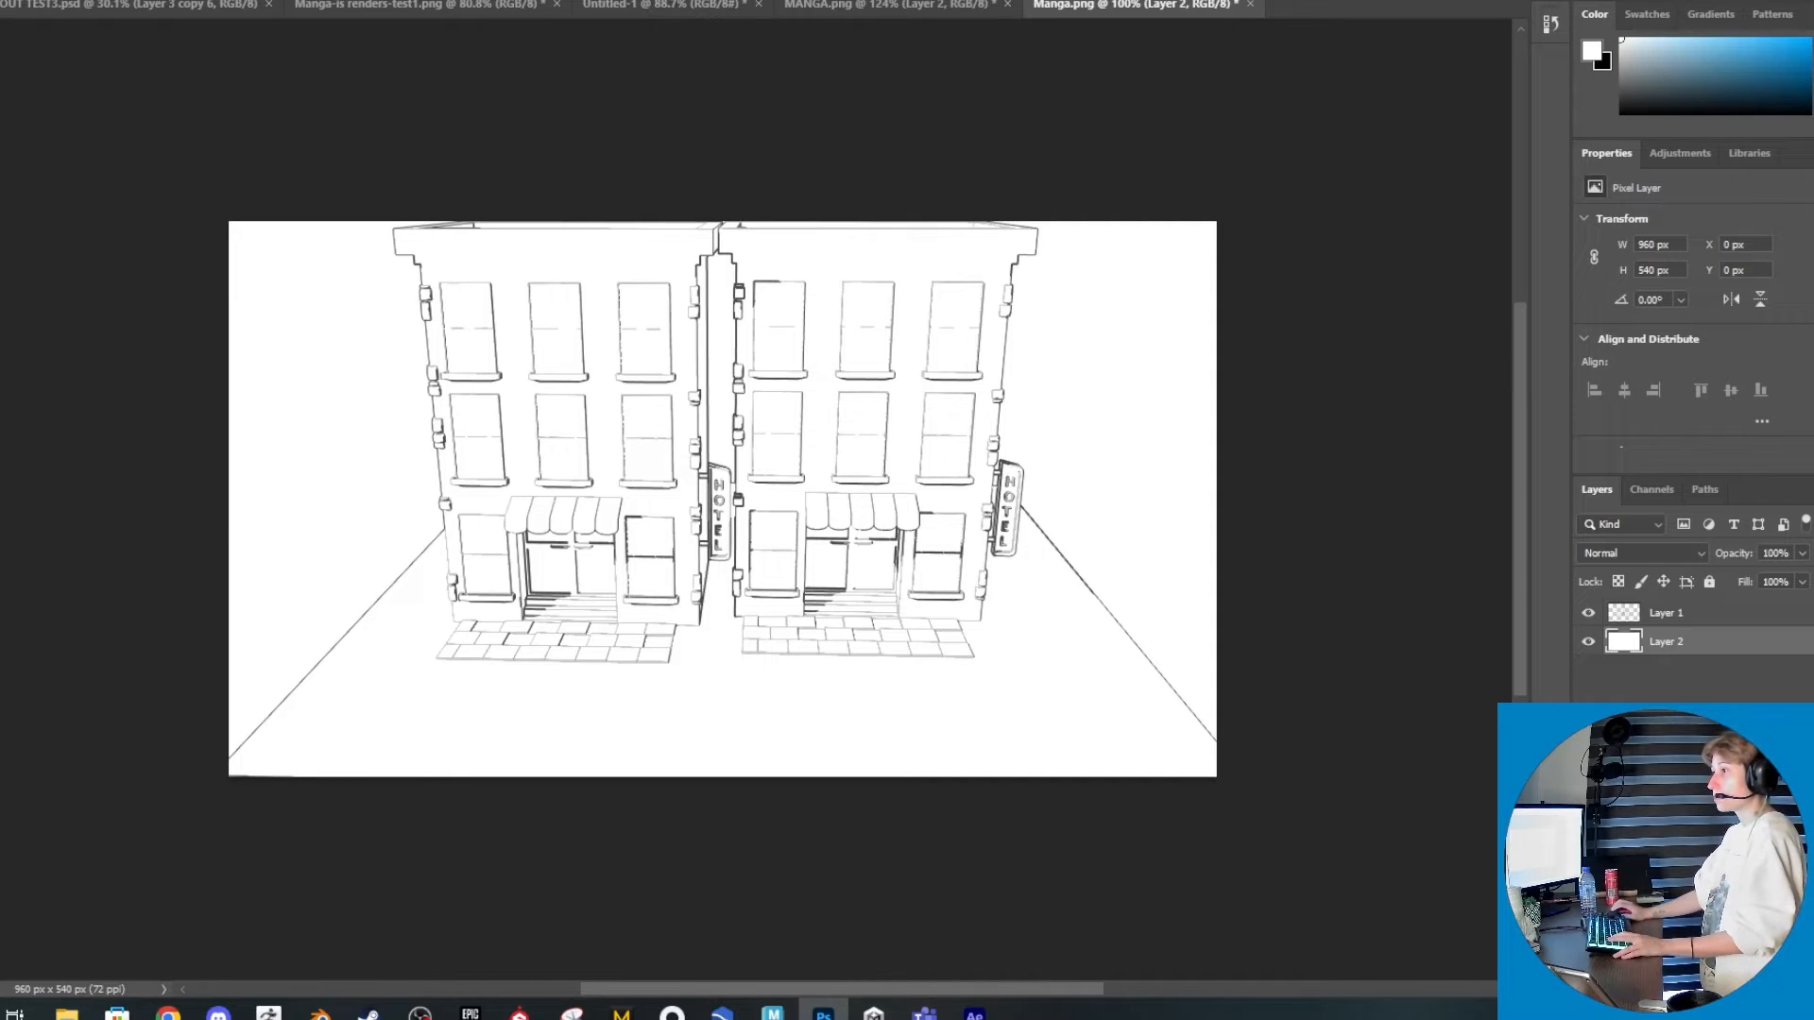
Place Manga.jpeg and Manga id.jpeg as full-canvas layers between the line art and the white layer
{"action": "left_click_drag", "start_coordinate": [83, 562], "coordinate": [550, 568]}
{"action": "key", "text": "Return"}
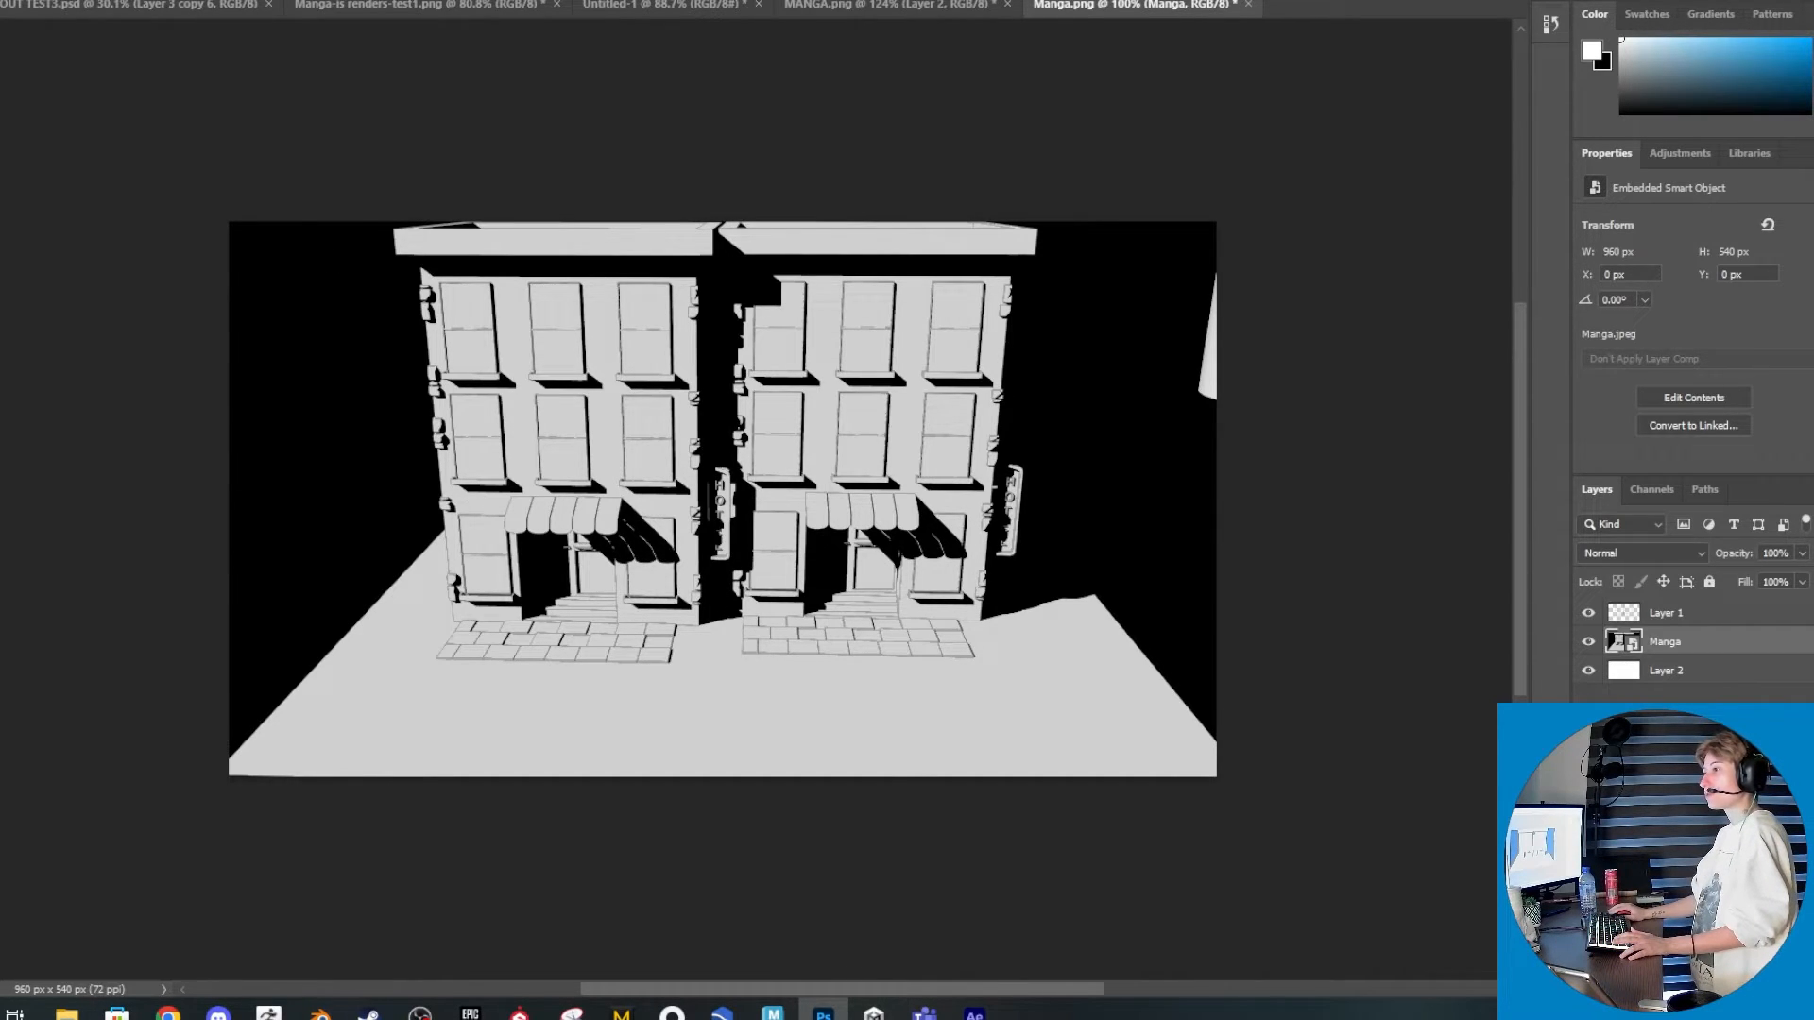
{"action": "left_click_drag", "start_coordinate": [207, 384], "coordinate": [530, 511]}
{"action": "key", "text": "Return"}
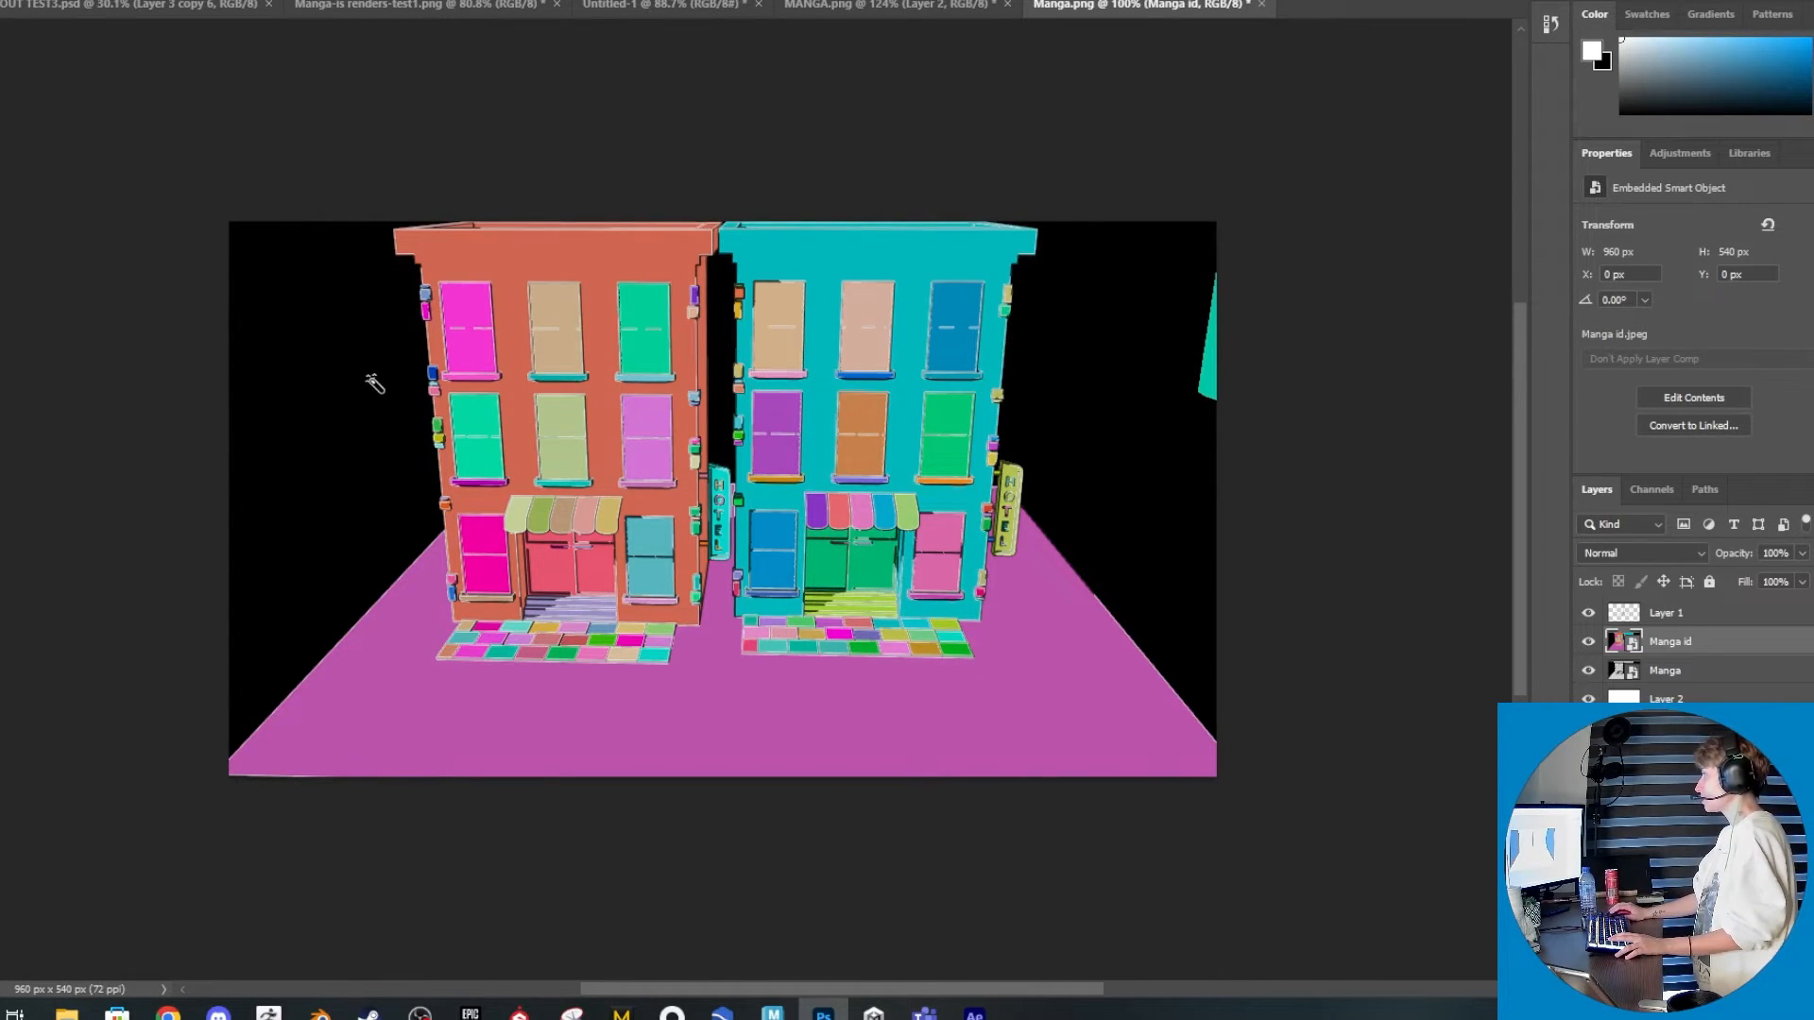
Select the black background using the Manga id layer, hide that layer, rasterize the Manga layer, and delete the selected background from it
{"action": "left_click", "coordinate": [357, 482]}
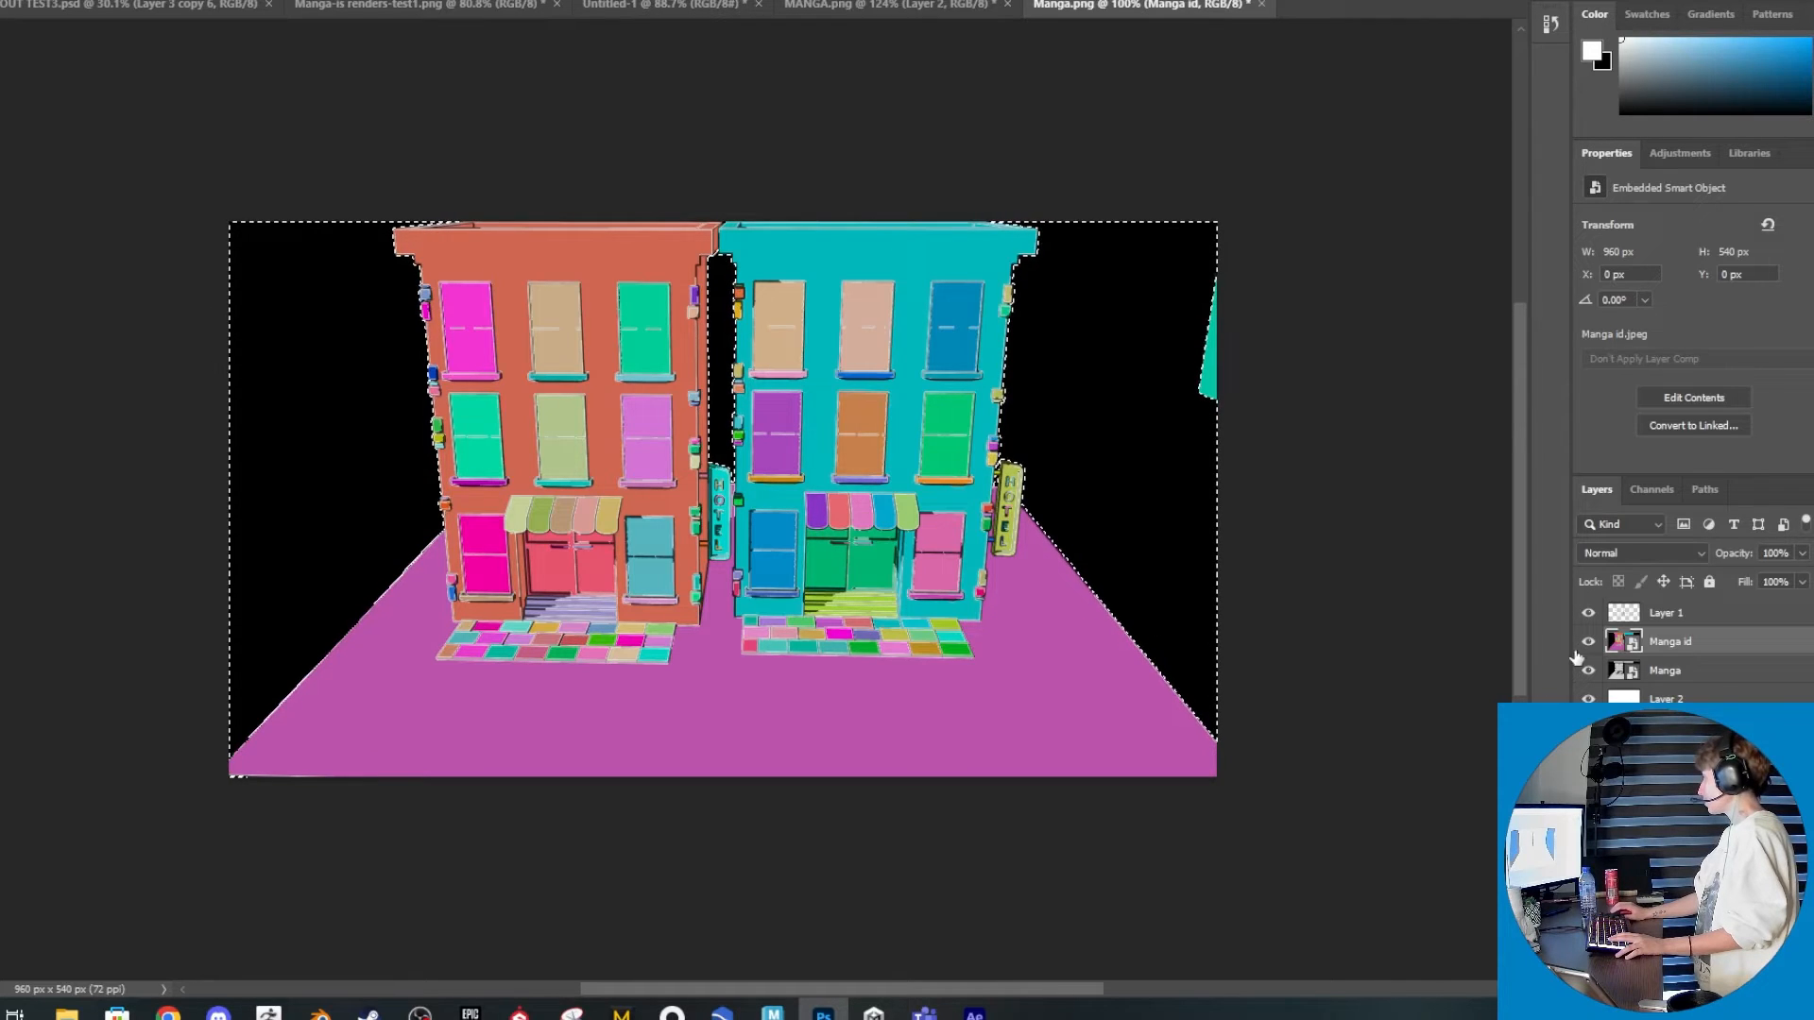
{"action": "right_click", "coordinate": [1677, 651]}
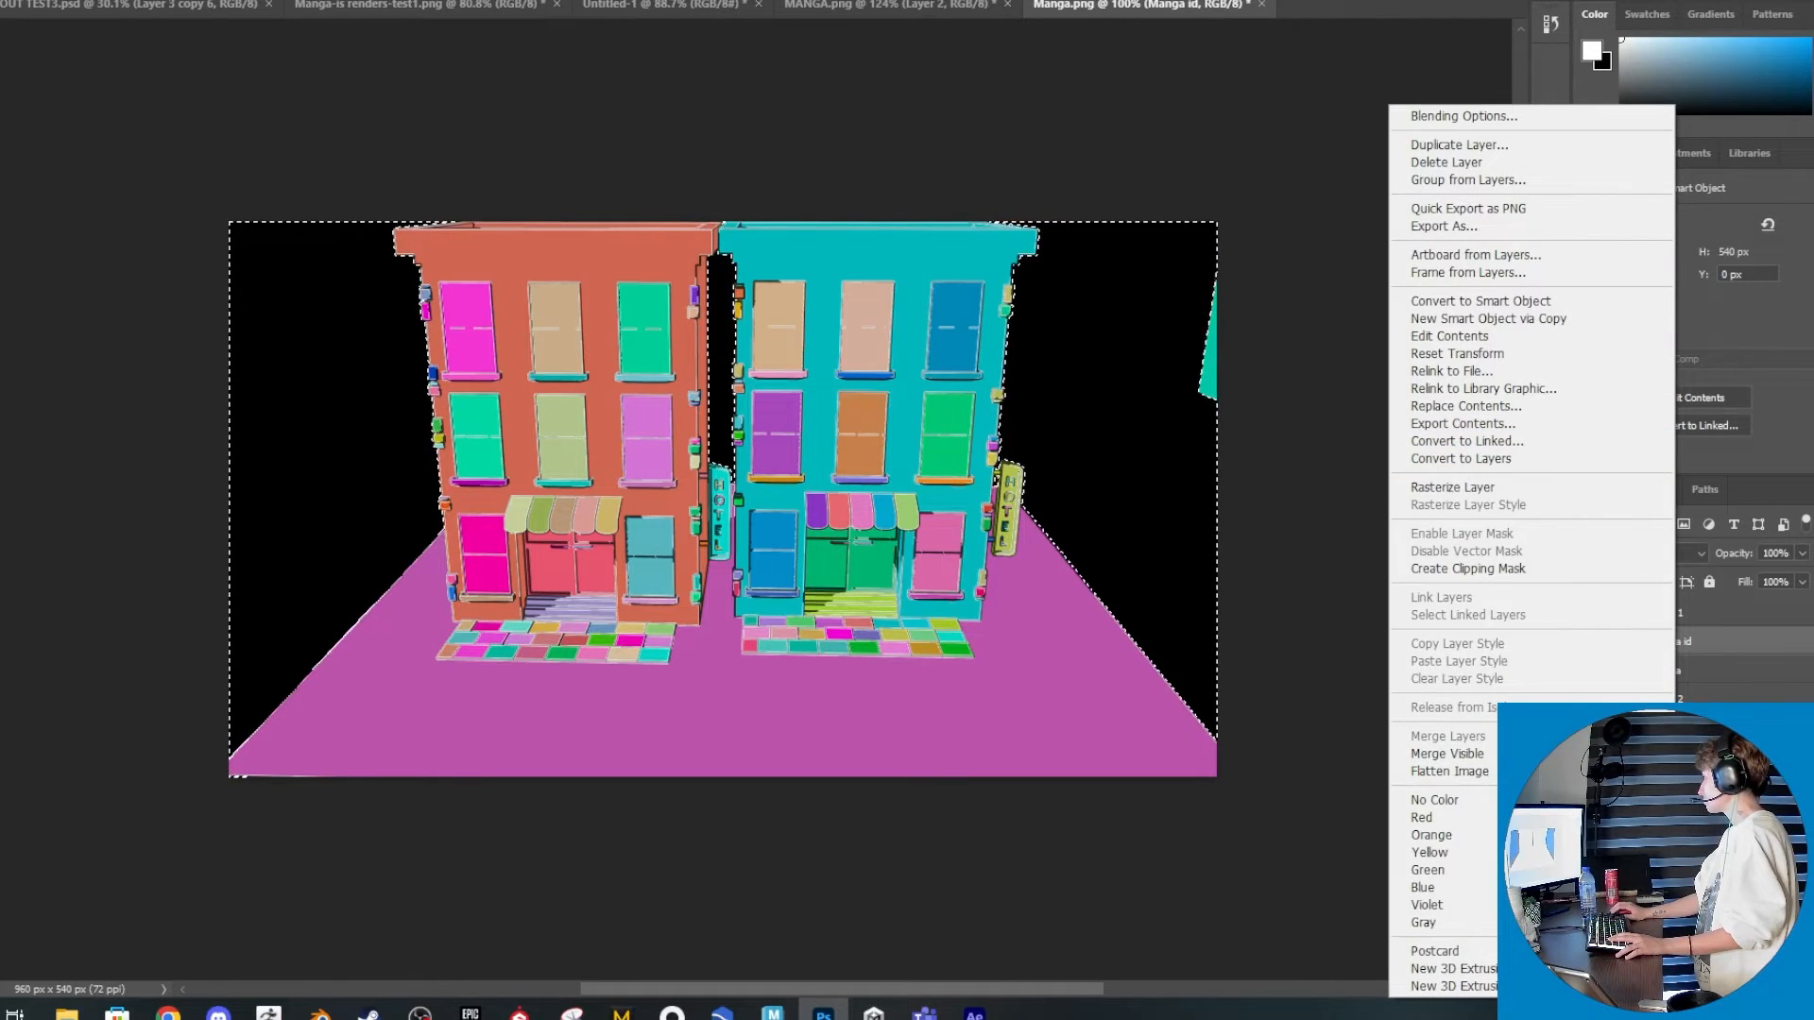
{"action": "key", "text": "Escape"}
{"action": "left_click", "coordinate": [1590, 642]}
{"action": "left_click", "coordinate": [1665, 671]}
{"action": "right_click", "coordinate": [1668, 671]}
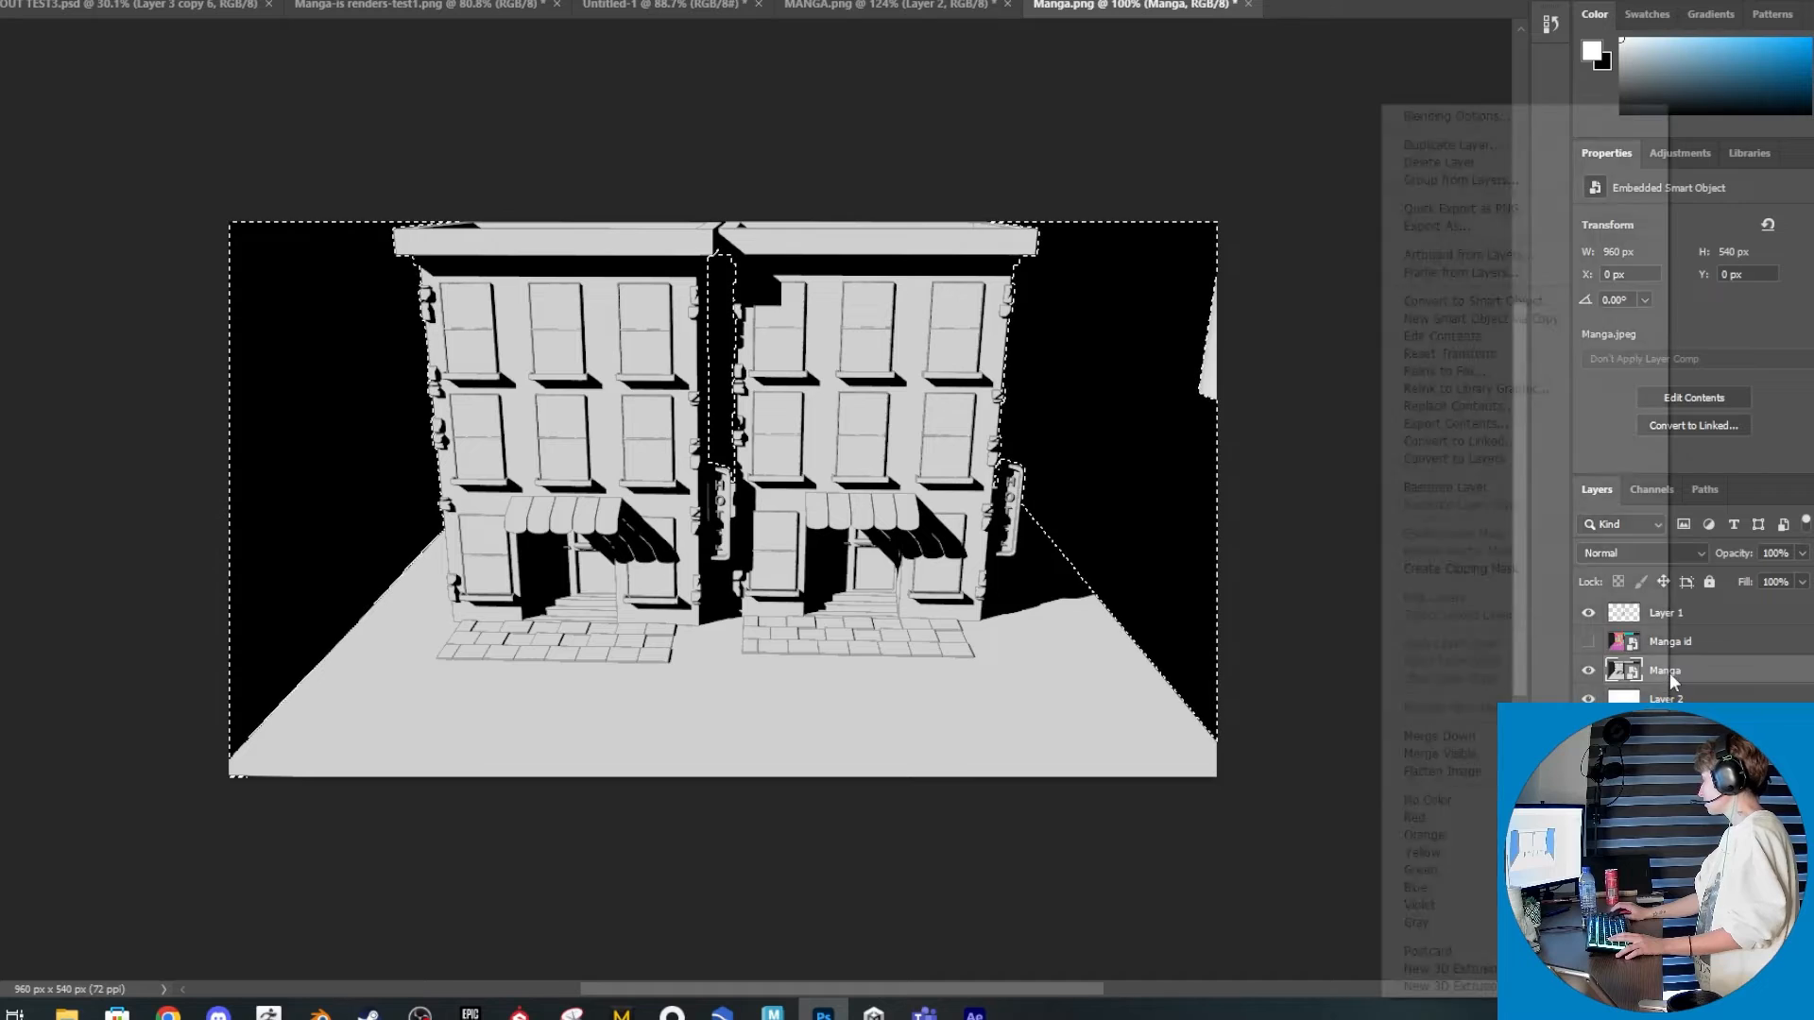
{"action": "left_click", "coordinate": [1492, 488]}
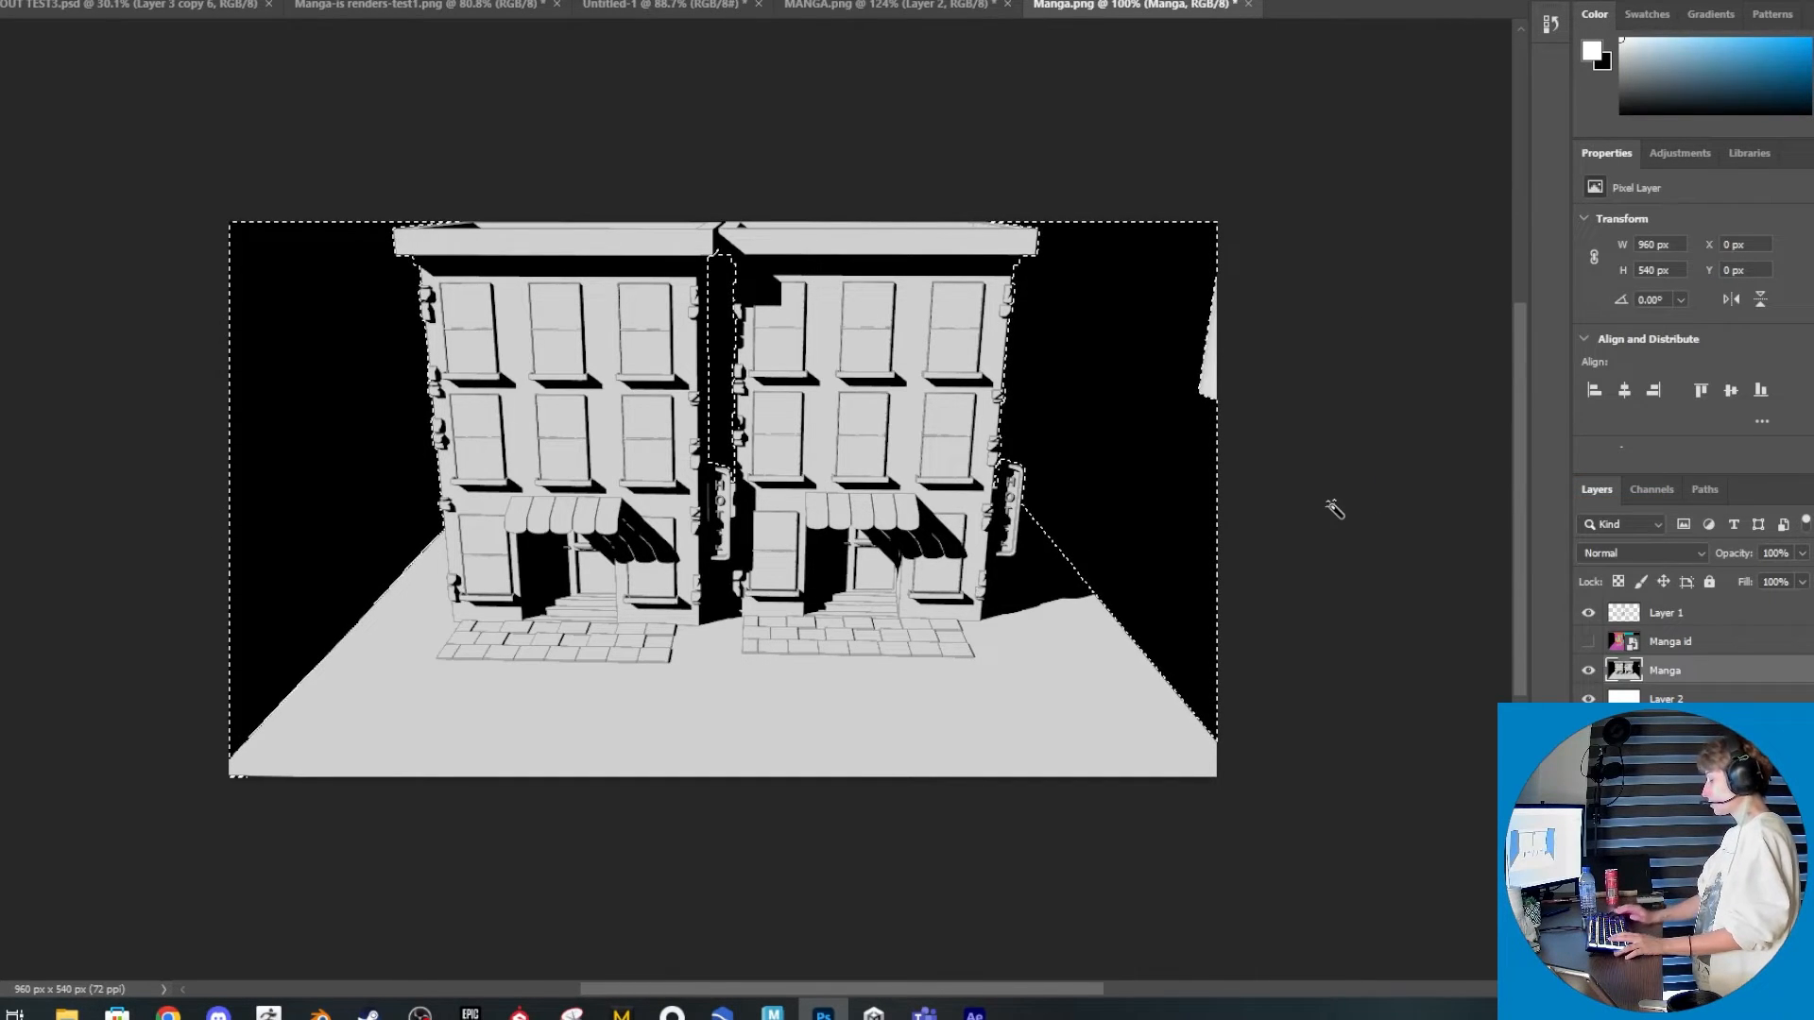
{"action": "key", "text": "Delete"}
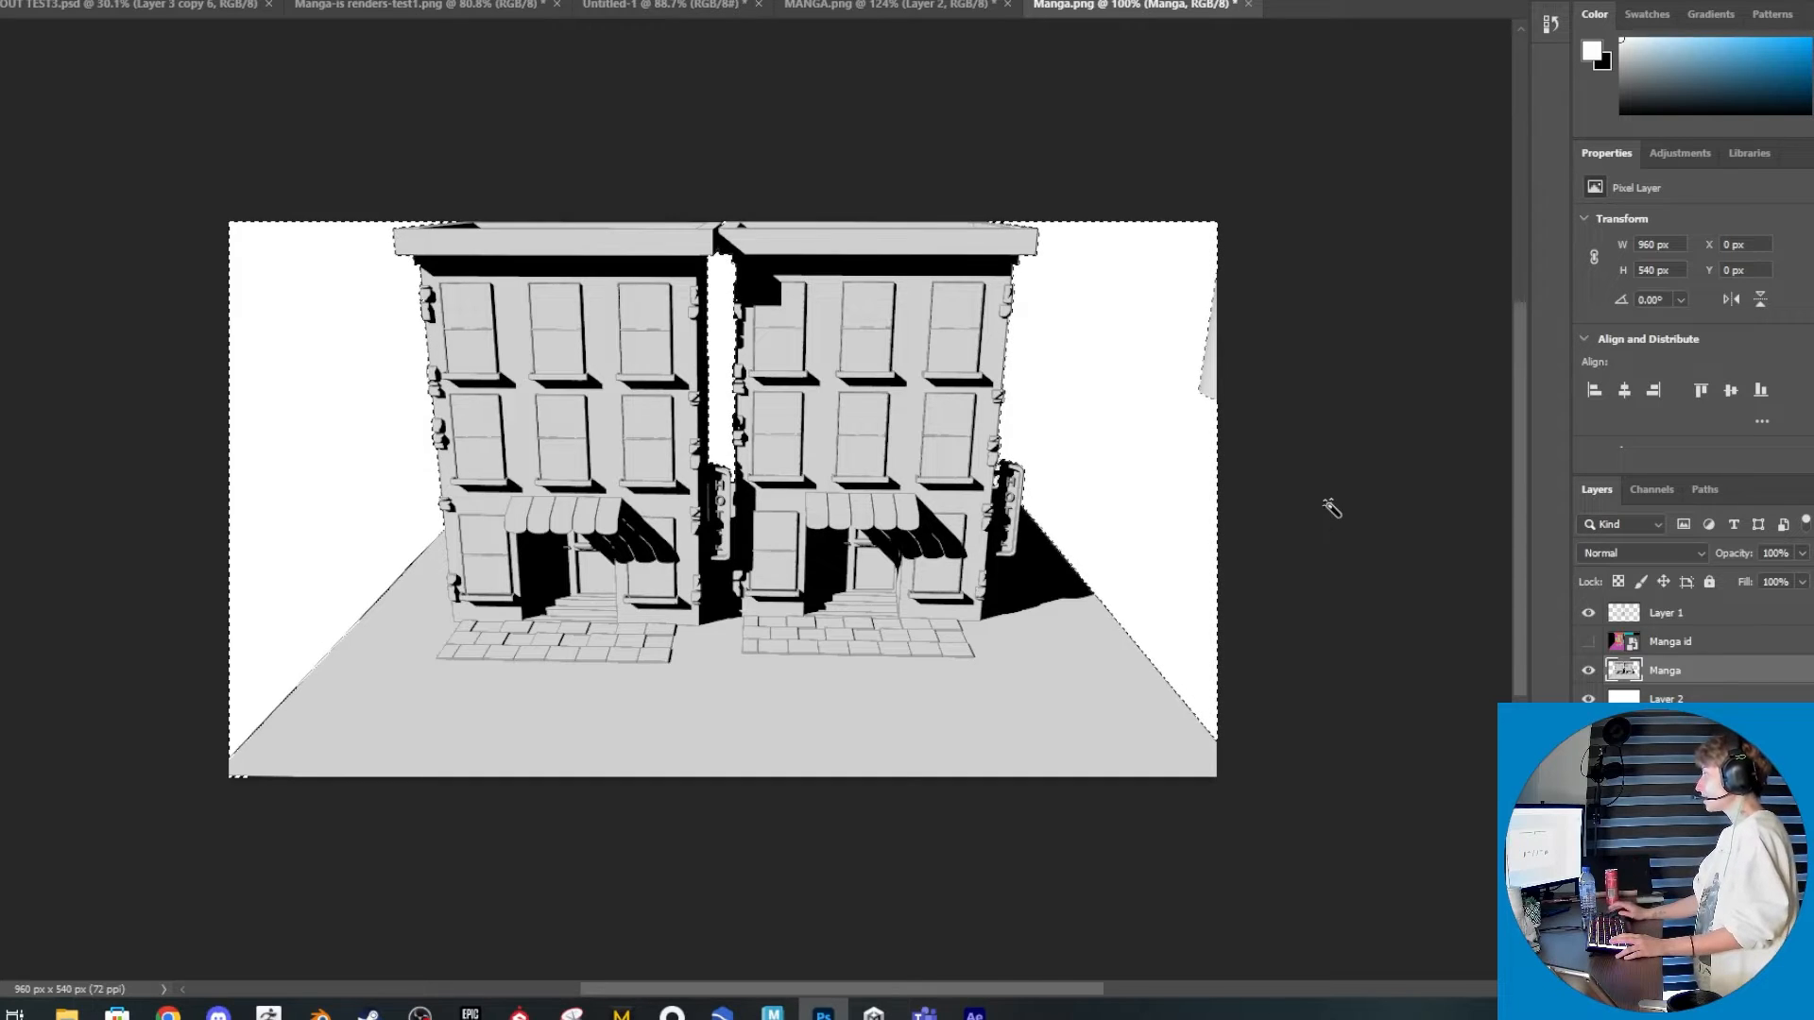
{"action": "key", "text": "ctrl+d"}
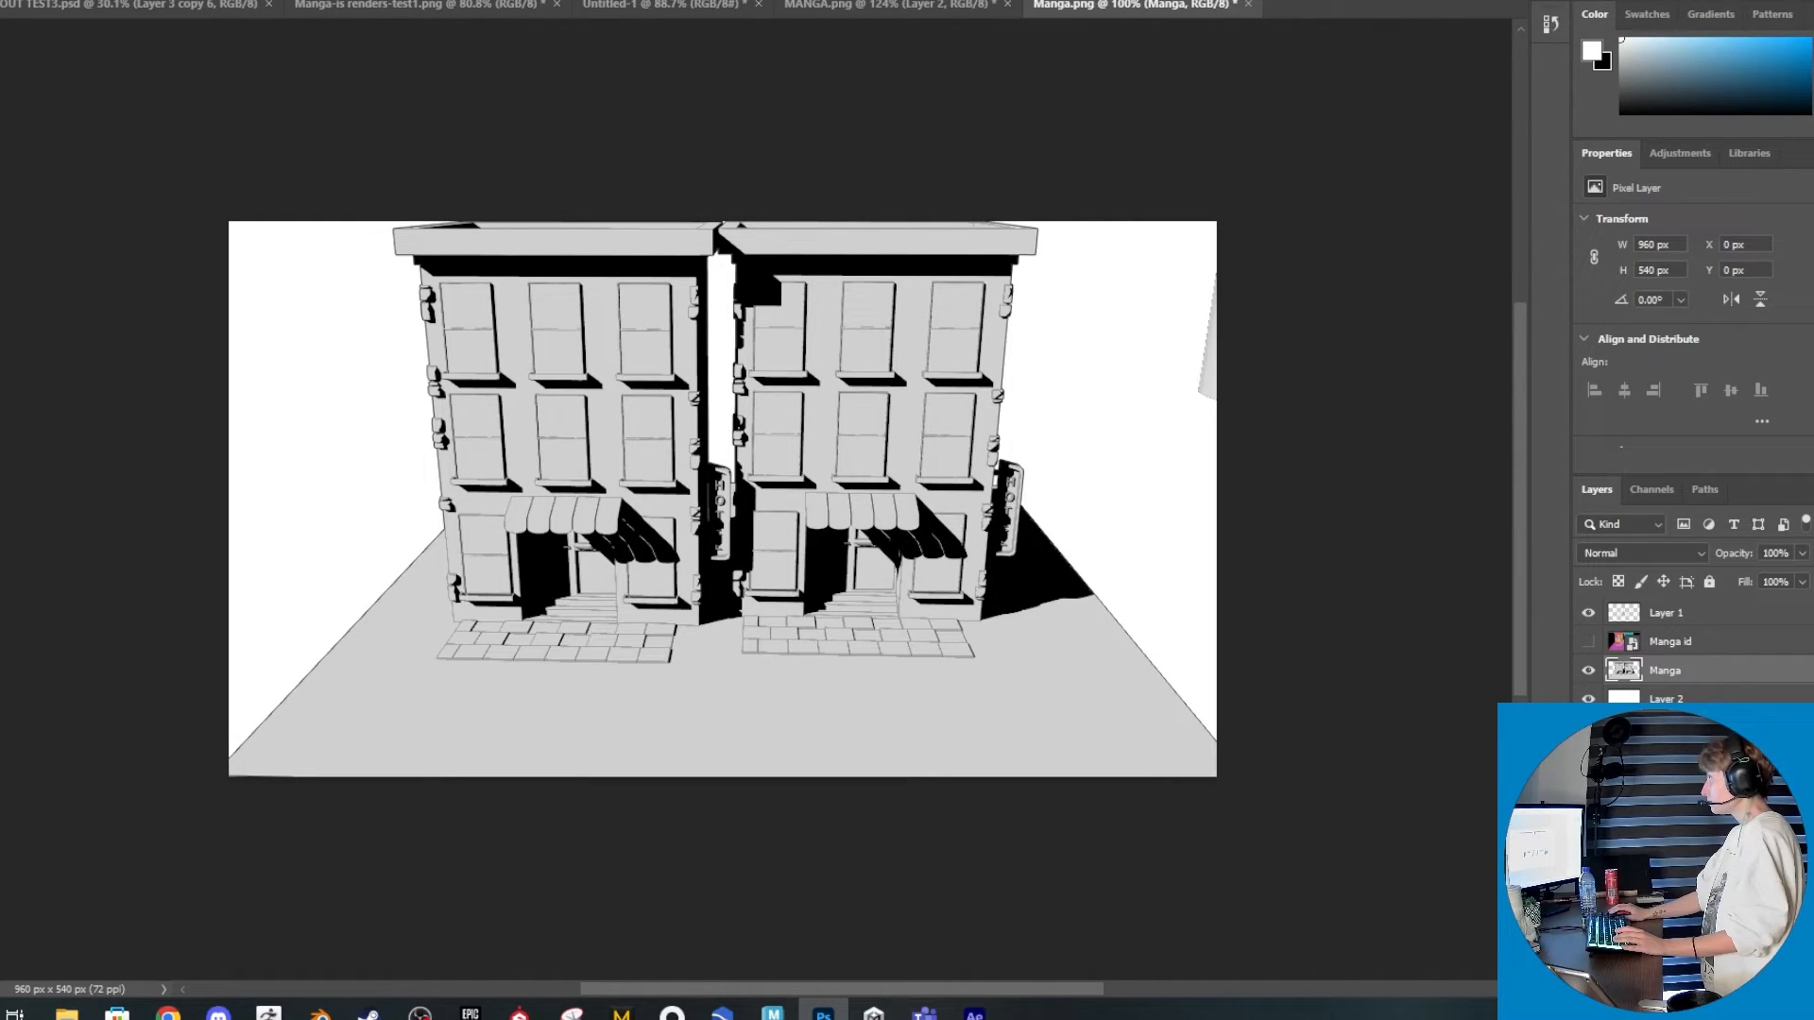
Apply the Graphic Pen filter to the Manga layer with stroke length 15, Right Diagonal strokes and a low light/dark balance
{"action": "key", "text": "alt+t"}
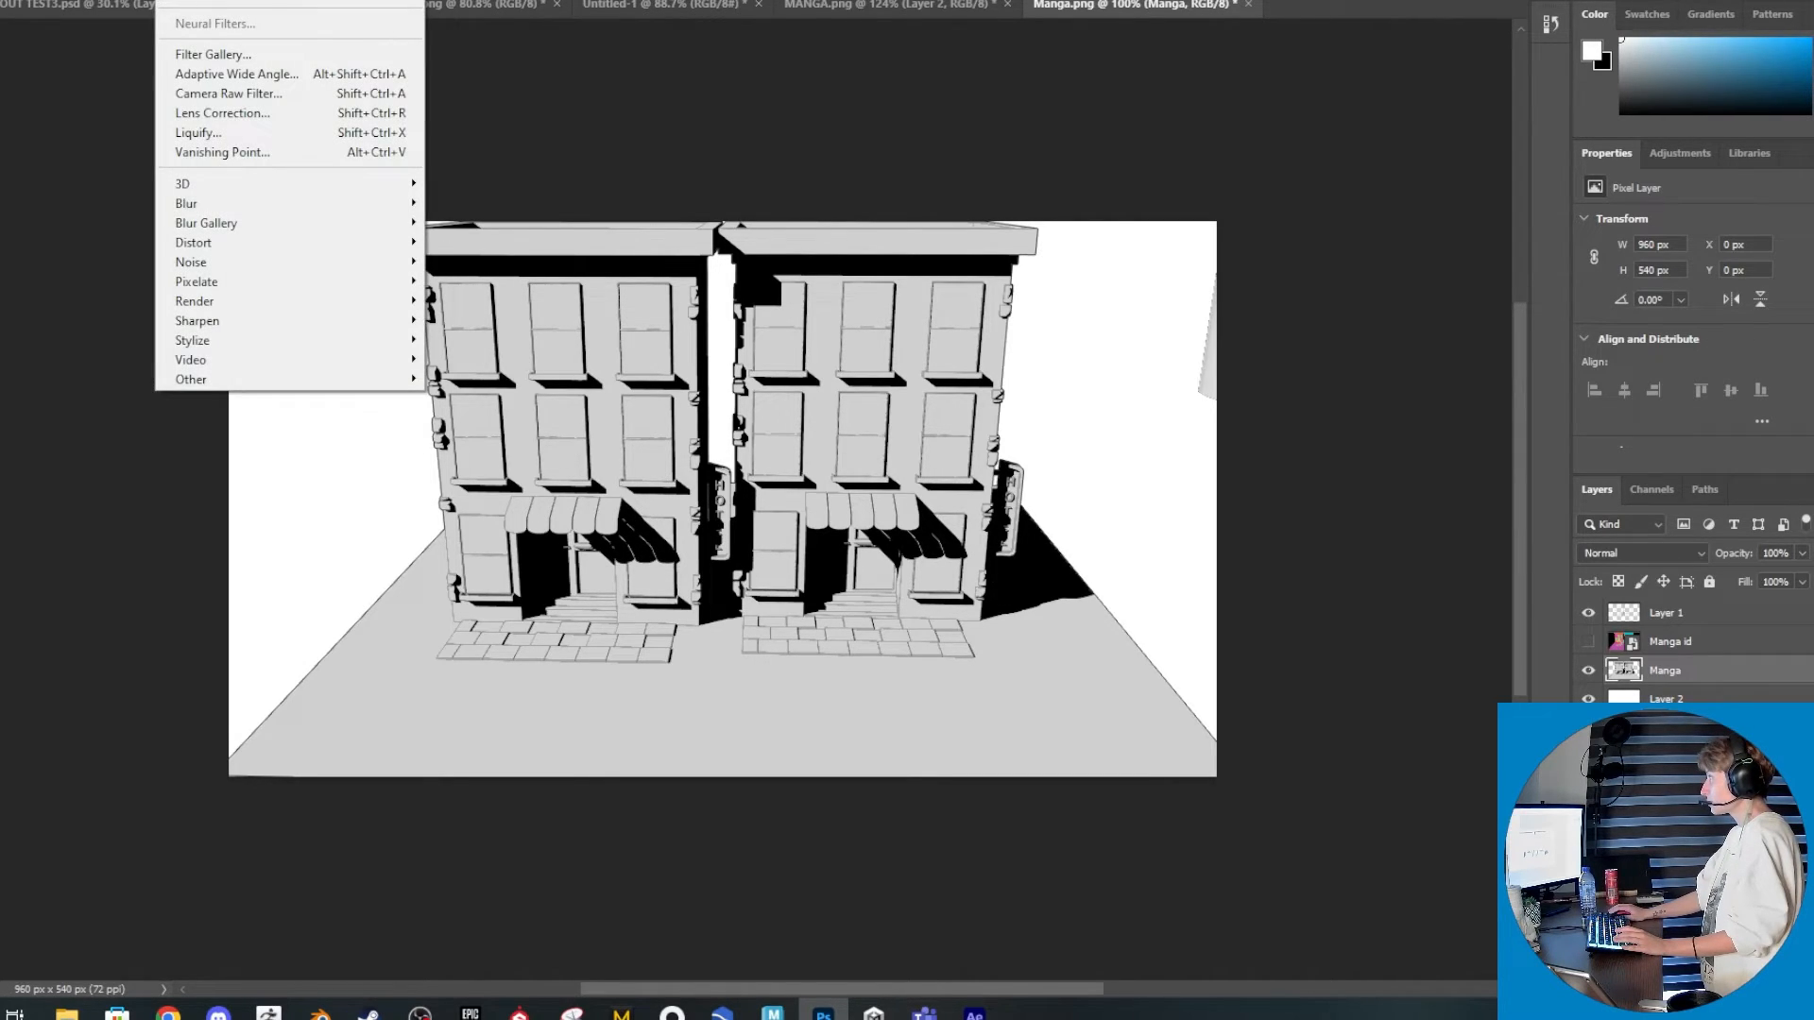
{"action": "left_click", "coordinate": [209, 54]}
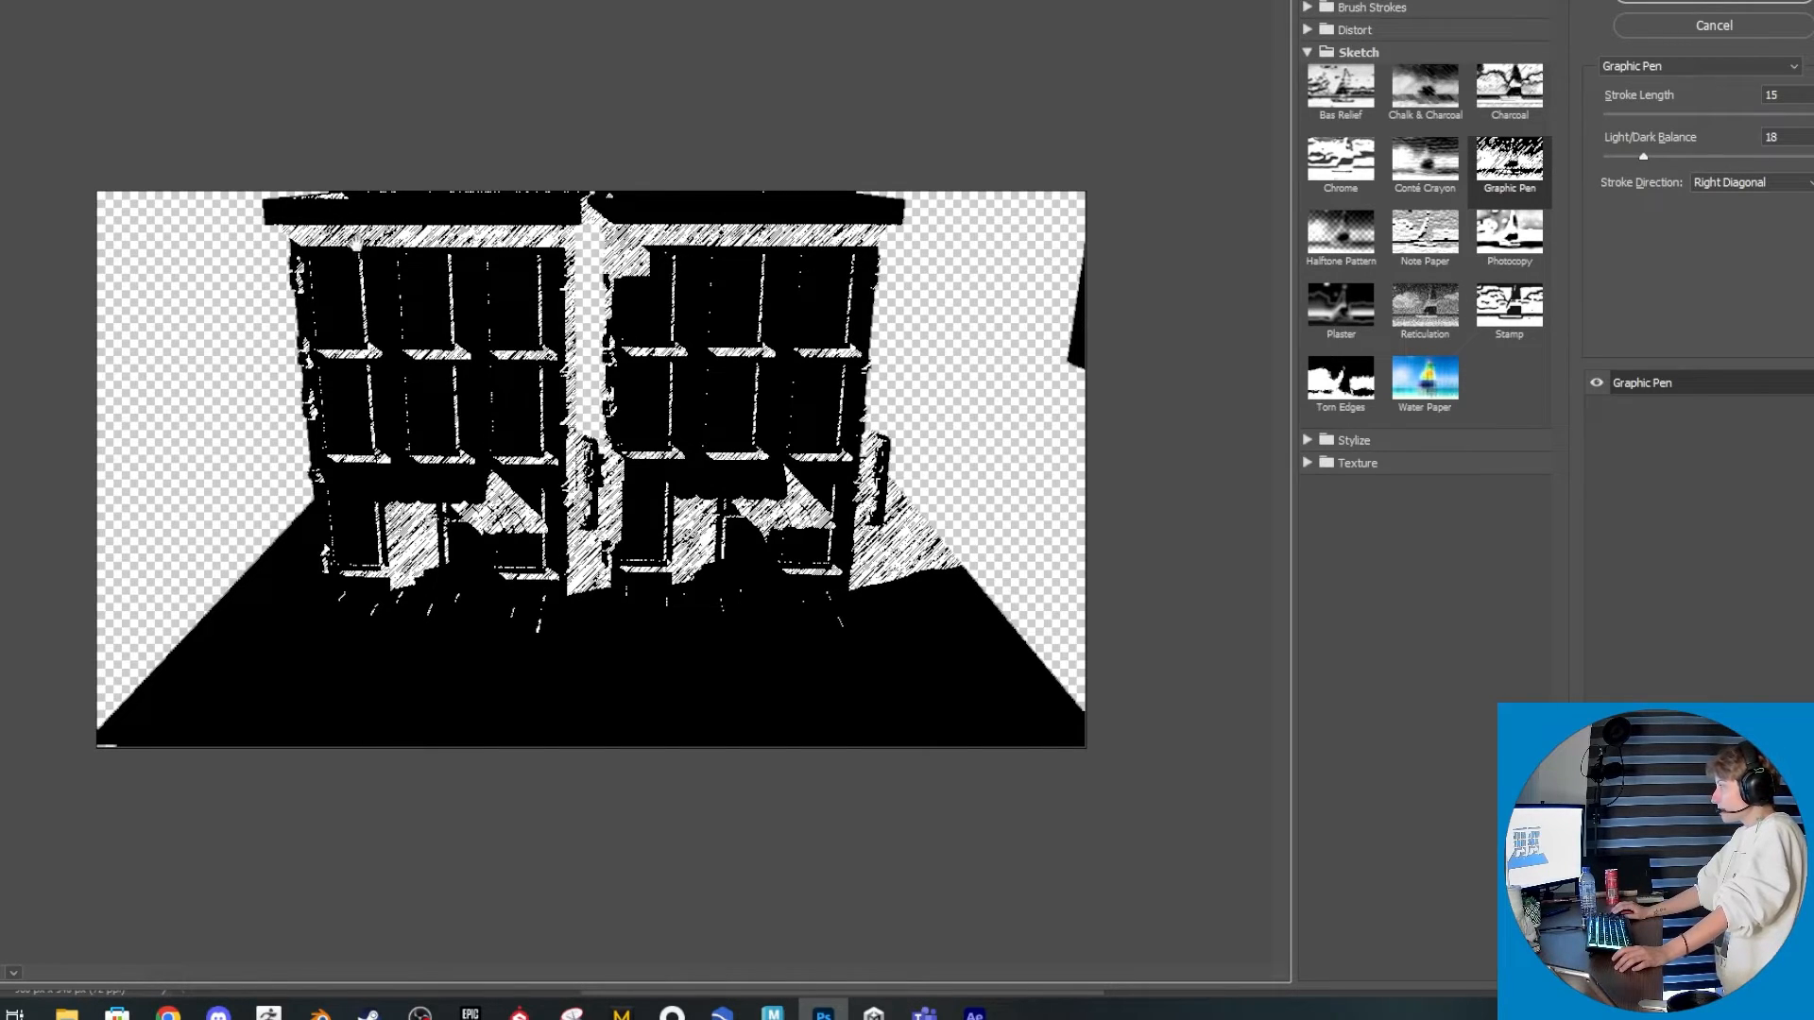
{"action": "left_click_drag", "start_coordinate": [1643, 156], "coordinate": [1784, 156]}
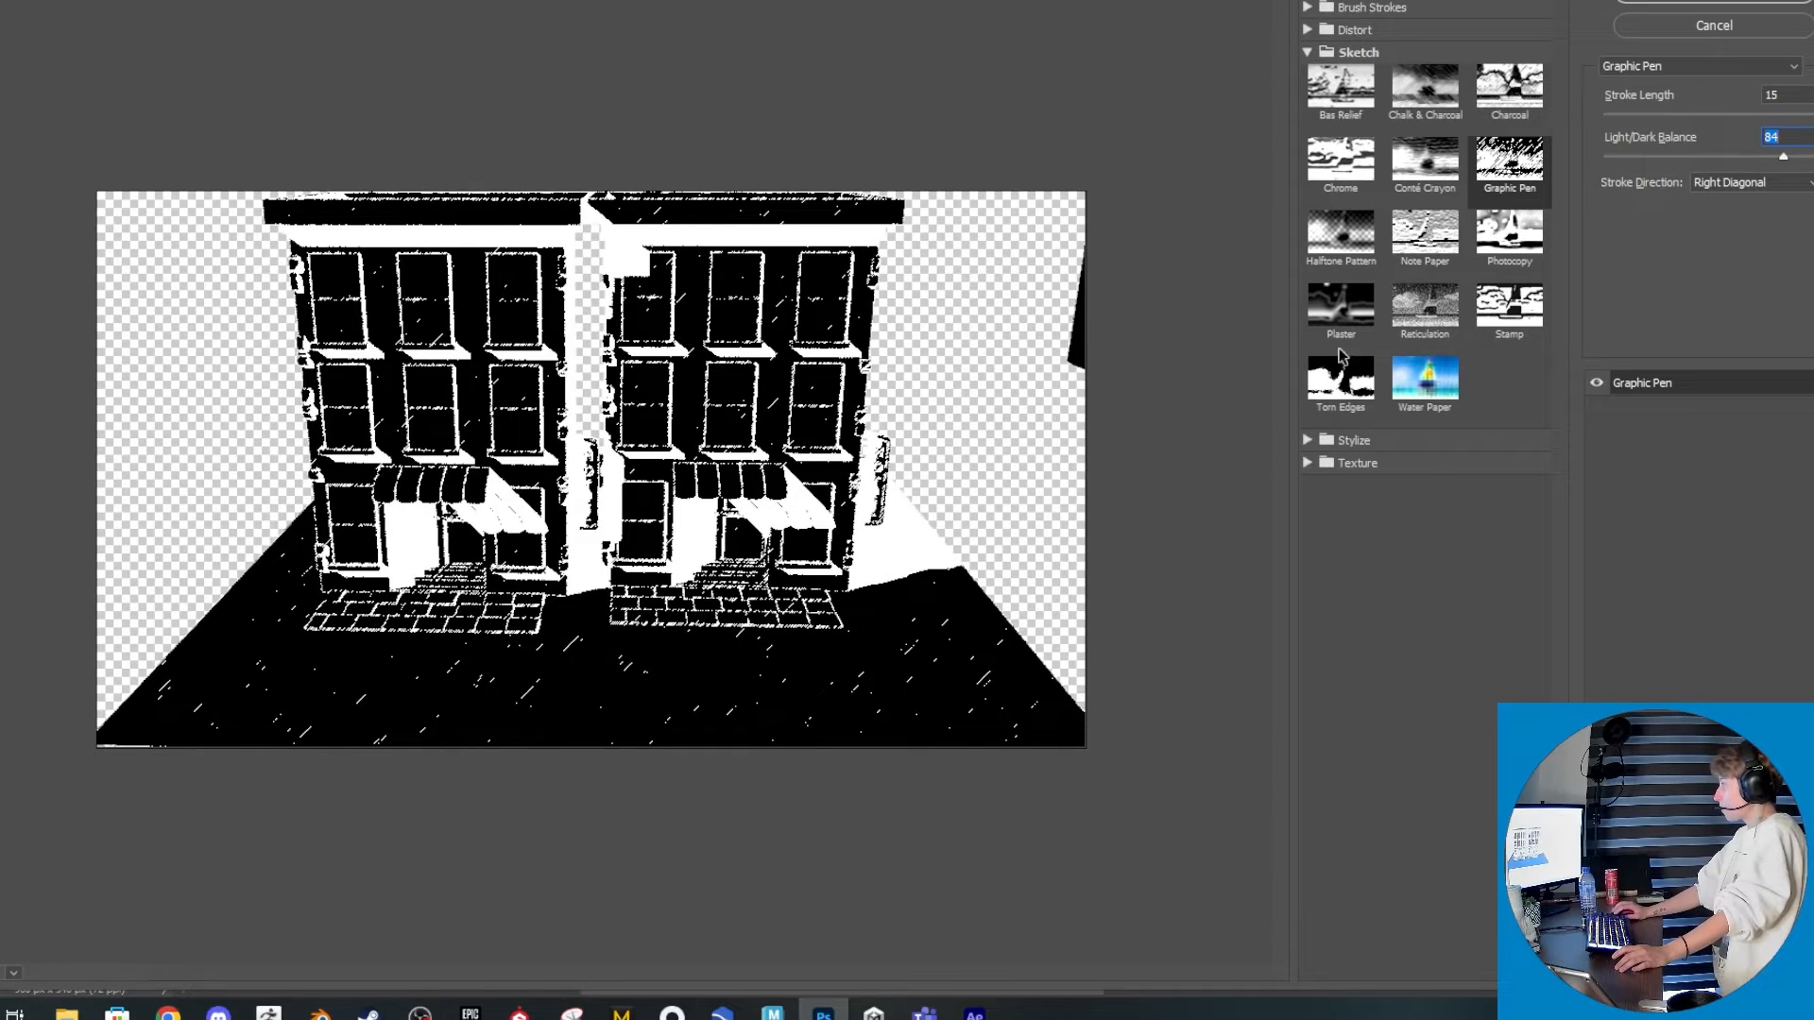
{"action": "left_click", "coordinate": [1620, 156]}
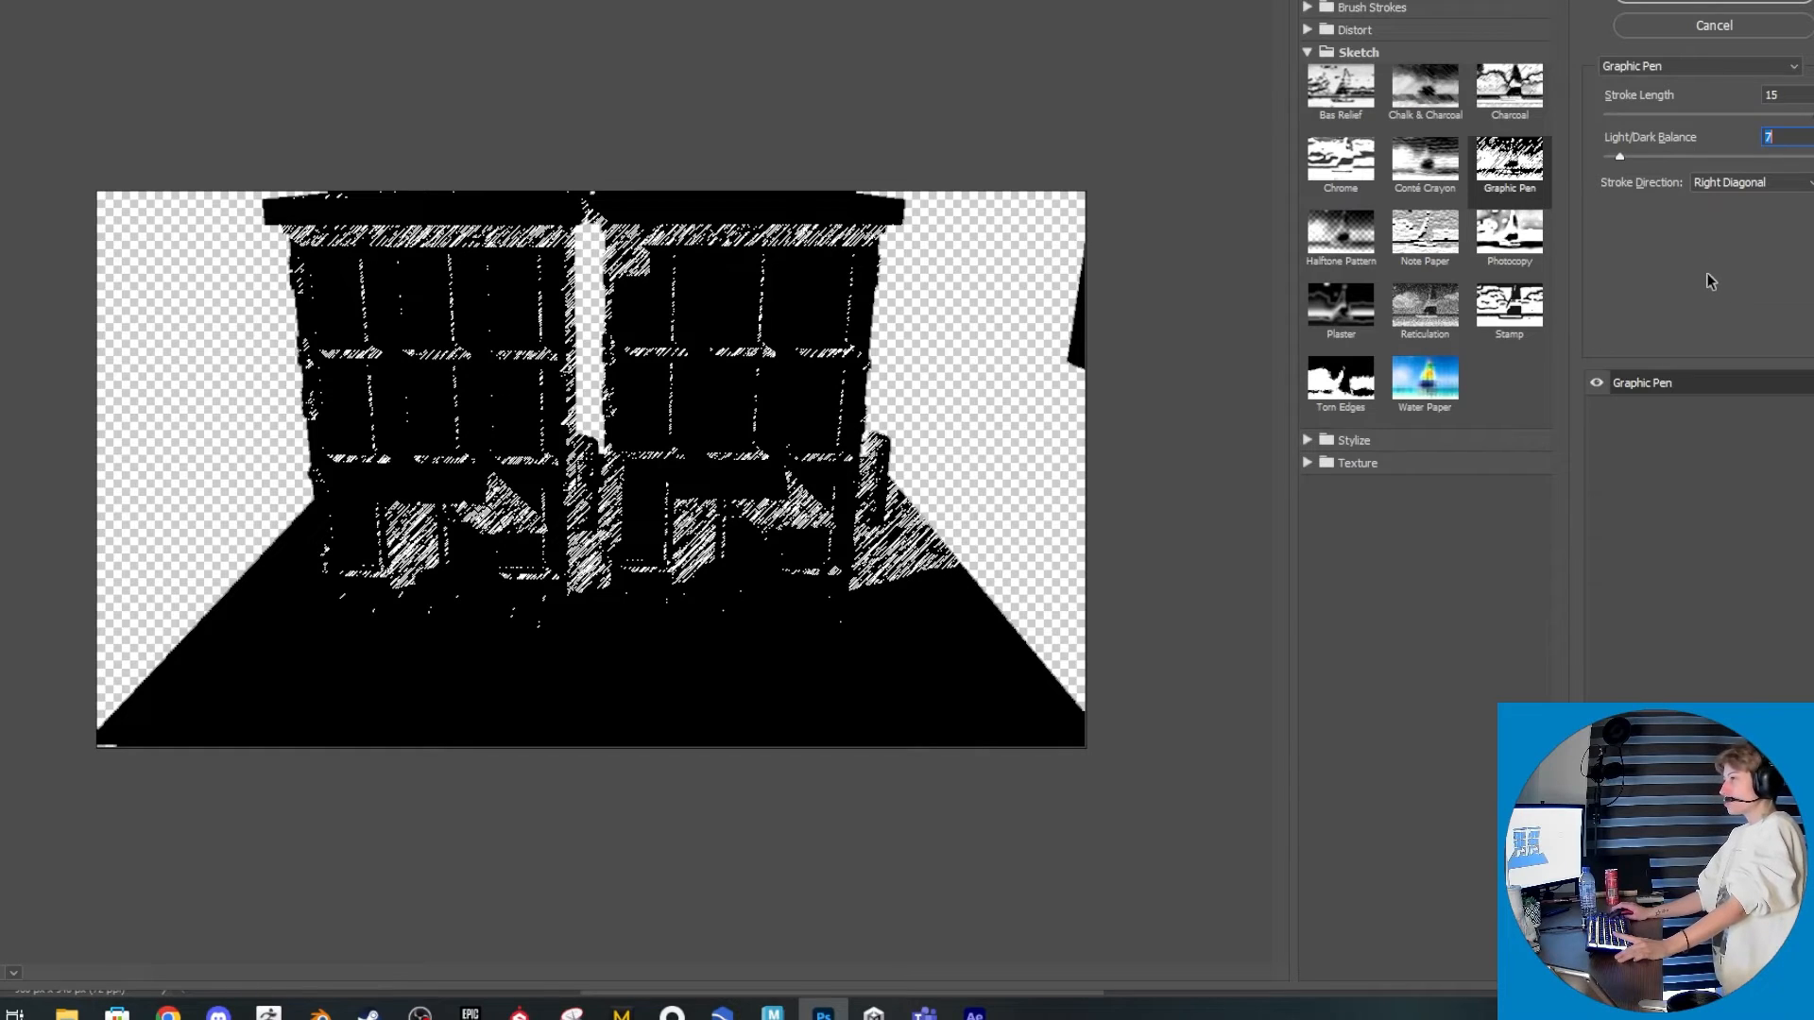
{"action": "left_click_drag", "start_coordinate": [1637, 157], "coordinate": [1630, 163]}
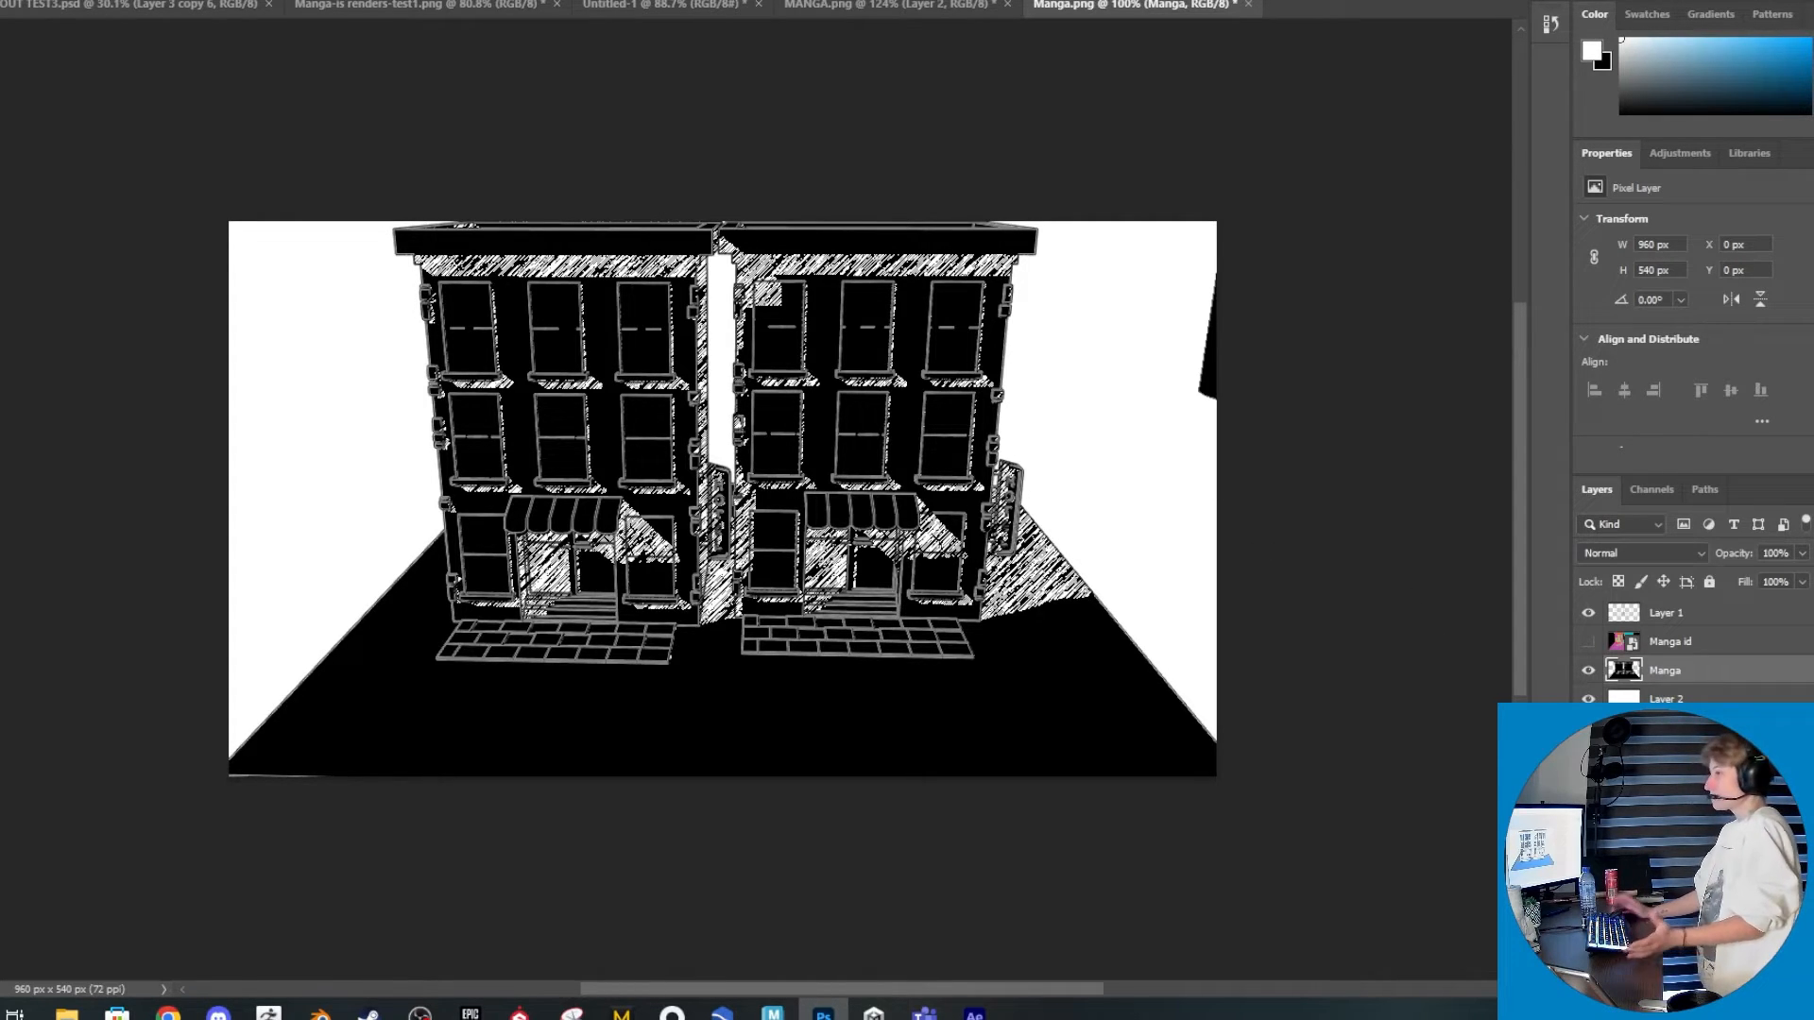
Set the Manga layer's blend mode to Difference and raise the black input level of its Levels adjustment to 100
{"action": "left_click", "coordinate": [1616, 554]}
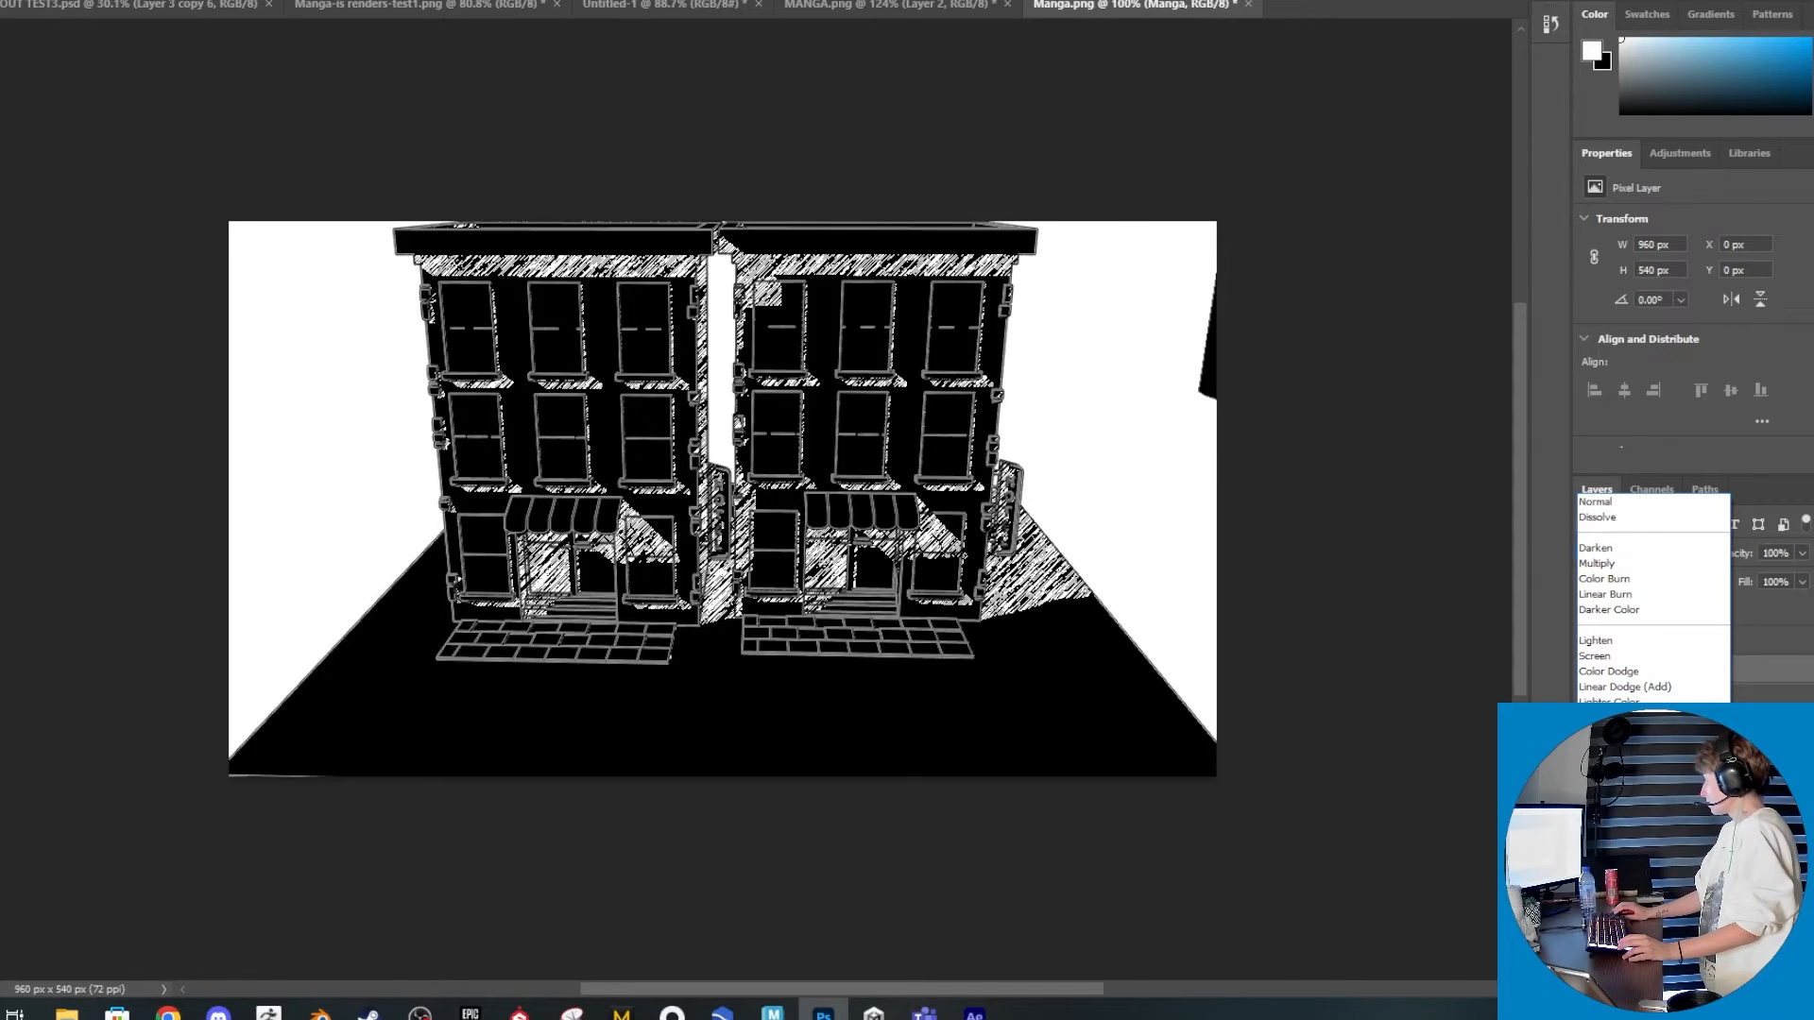
{"action": "left_click", "coordinate": [1607, 856]}
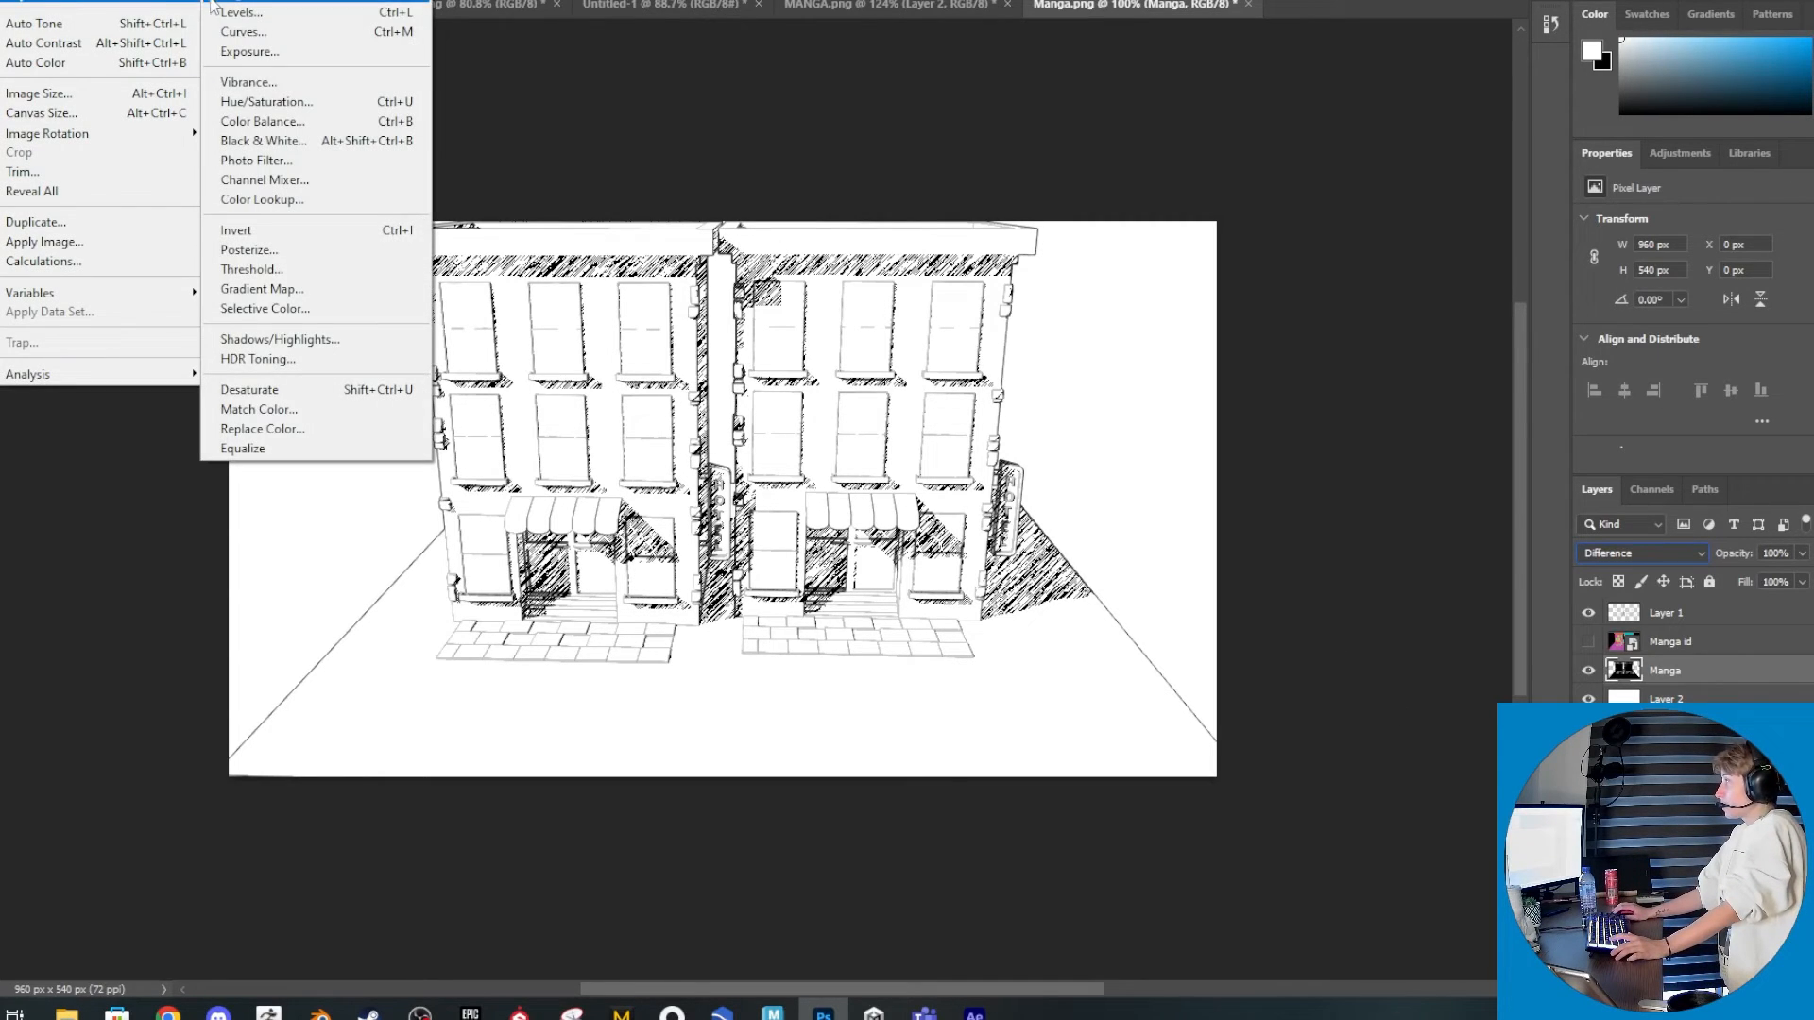
{"action": "left_click", "coordinate": [229, 11]}
{"action": "left_click_drag", "start_coordinate": [49, 586], "coordinate": [90, 586]}
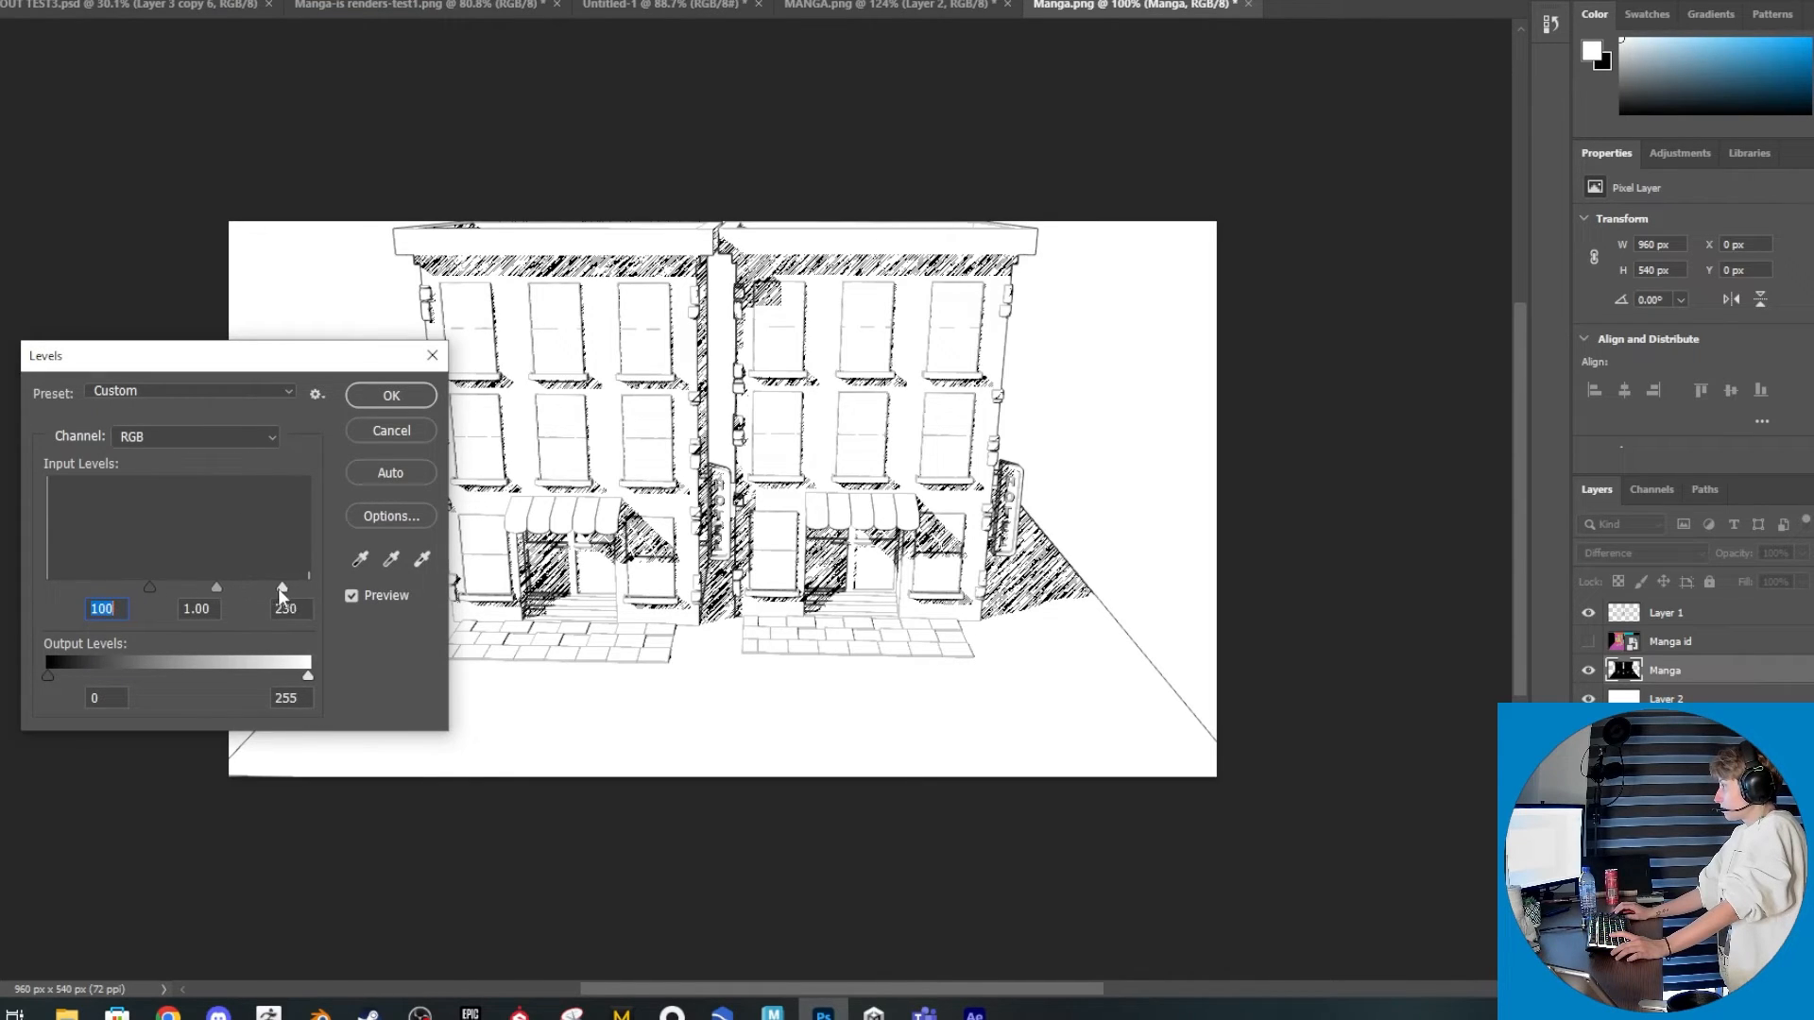
{"action": "left_click", "coordinate": [309, 584]}
{"action": "left_click", "coordinate": [391, 395]}
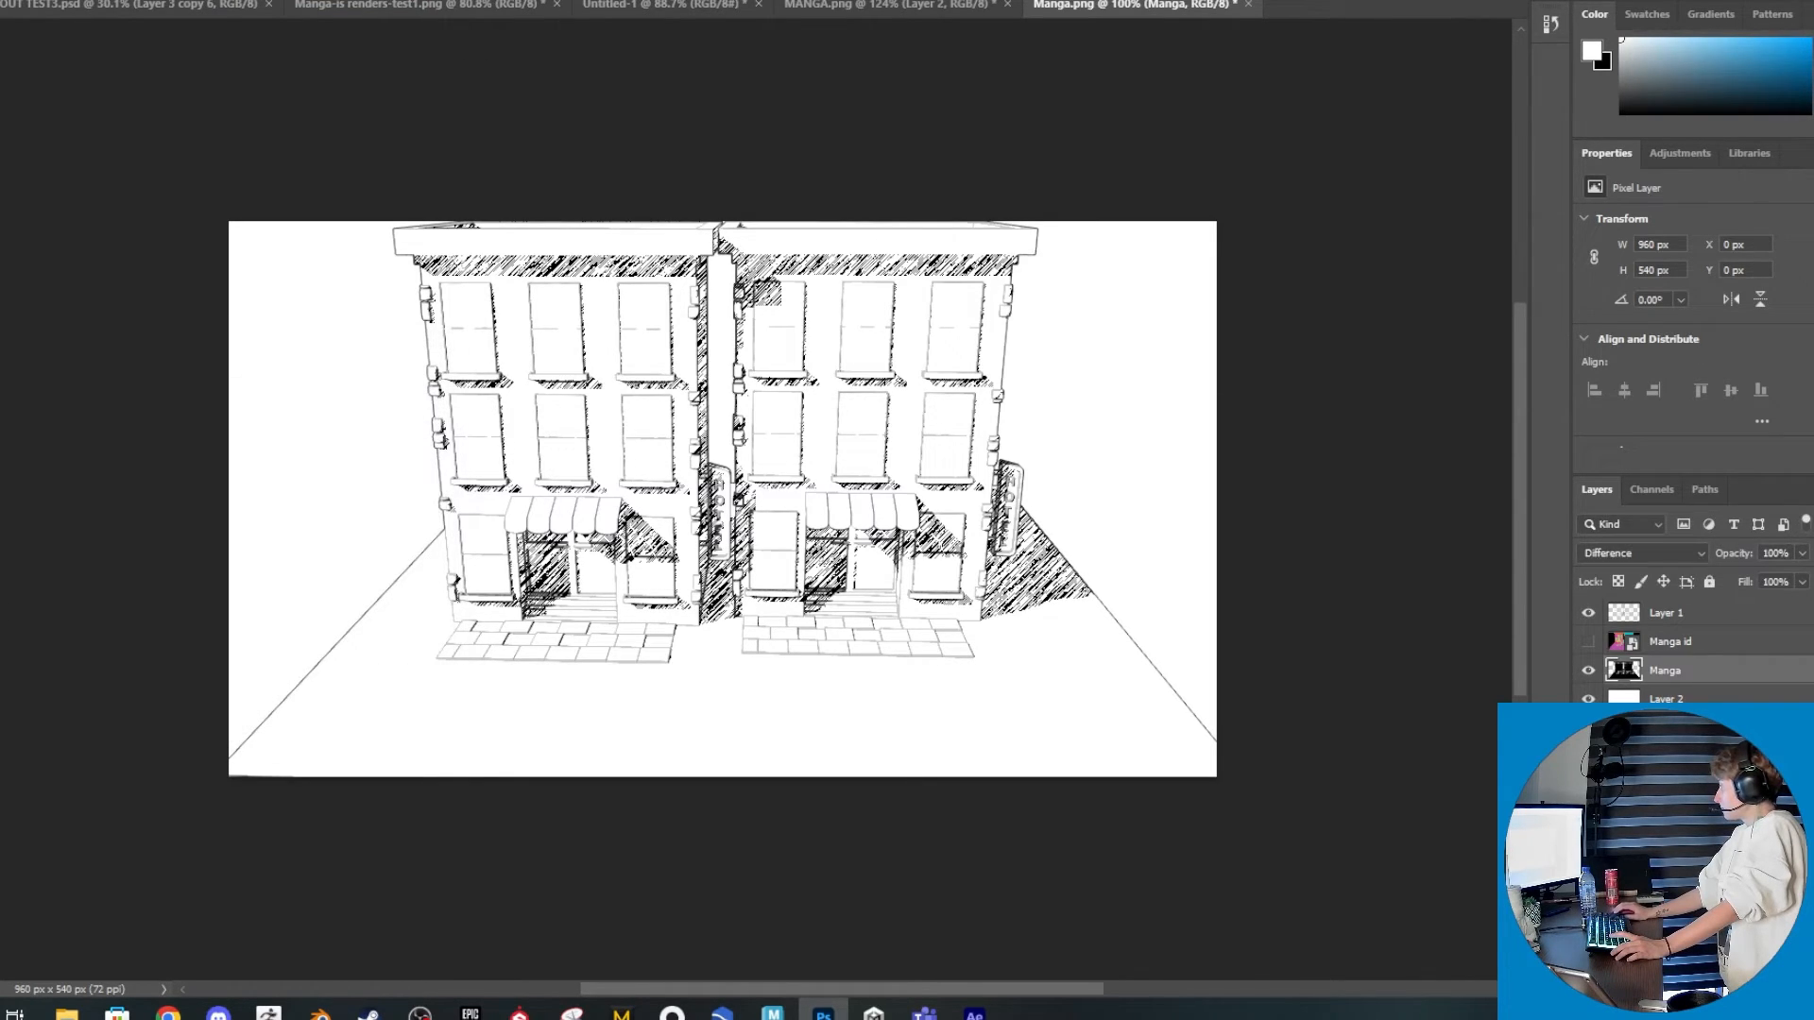
Load the line art on Layer 1 as a selection, fill it with black to strengthen the outlines, and deselect
{"action": "left_click", "coordinate": [1588, 612]}
{"action": "left_click", "coordinate": [1588, 613]}
{"action": "left_click", "coordinate": [1713, 622]}
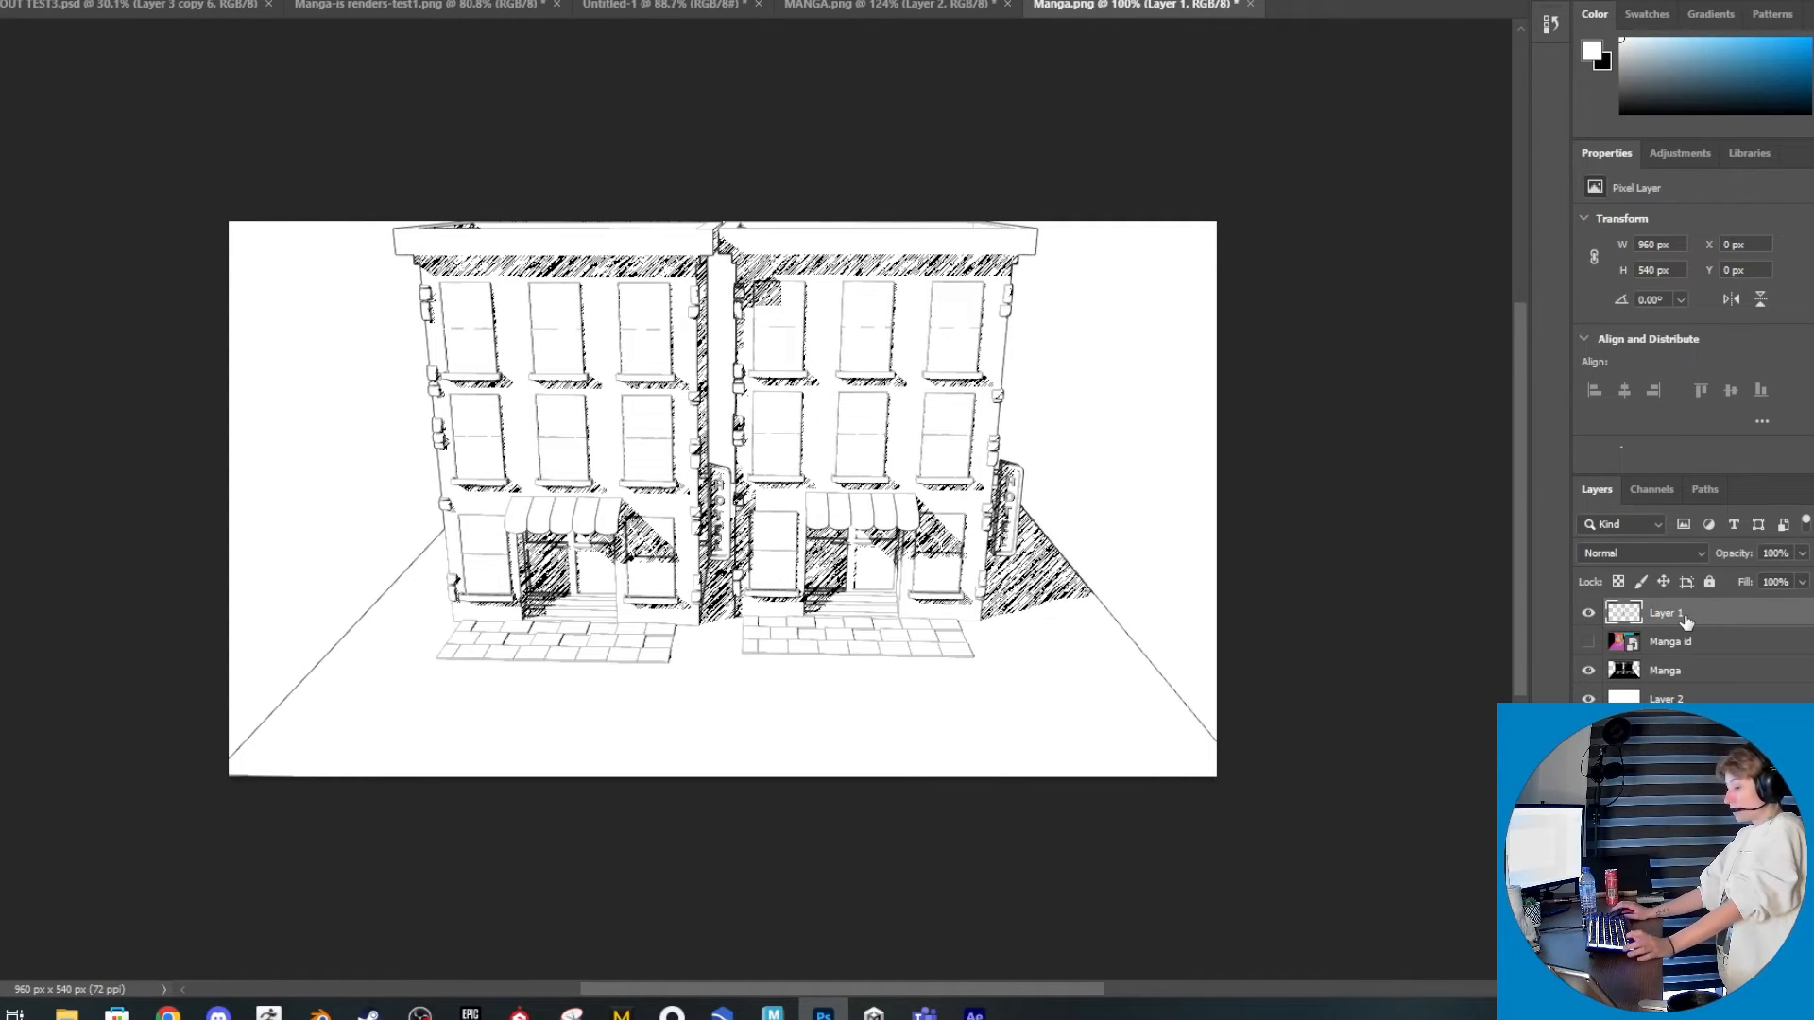
{"action": "left_click", "coordinate": [1624, 613], "text": "ctrl"}
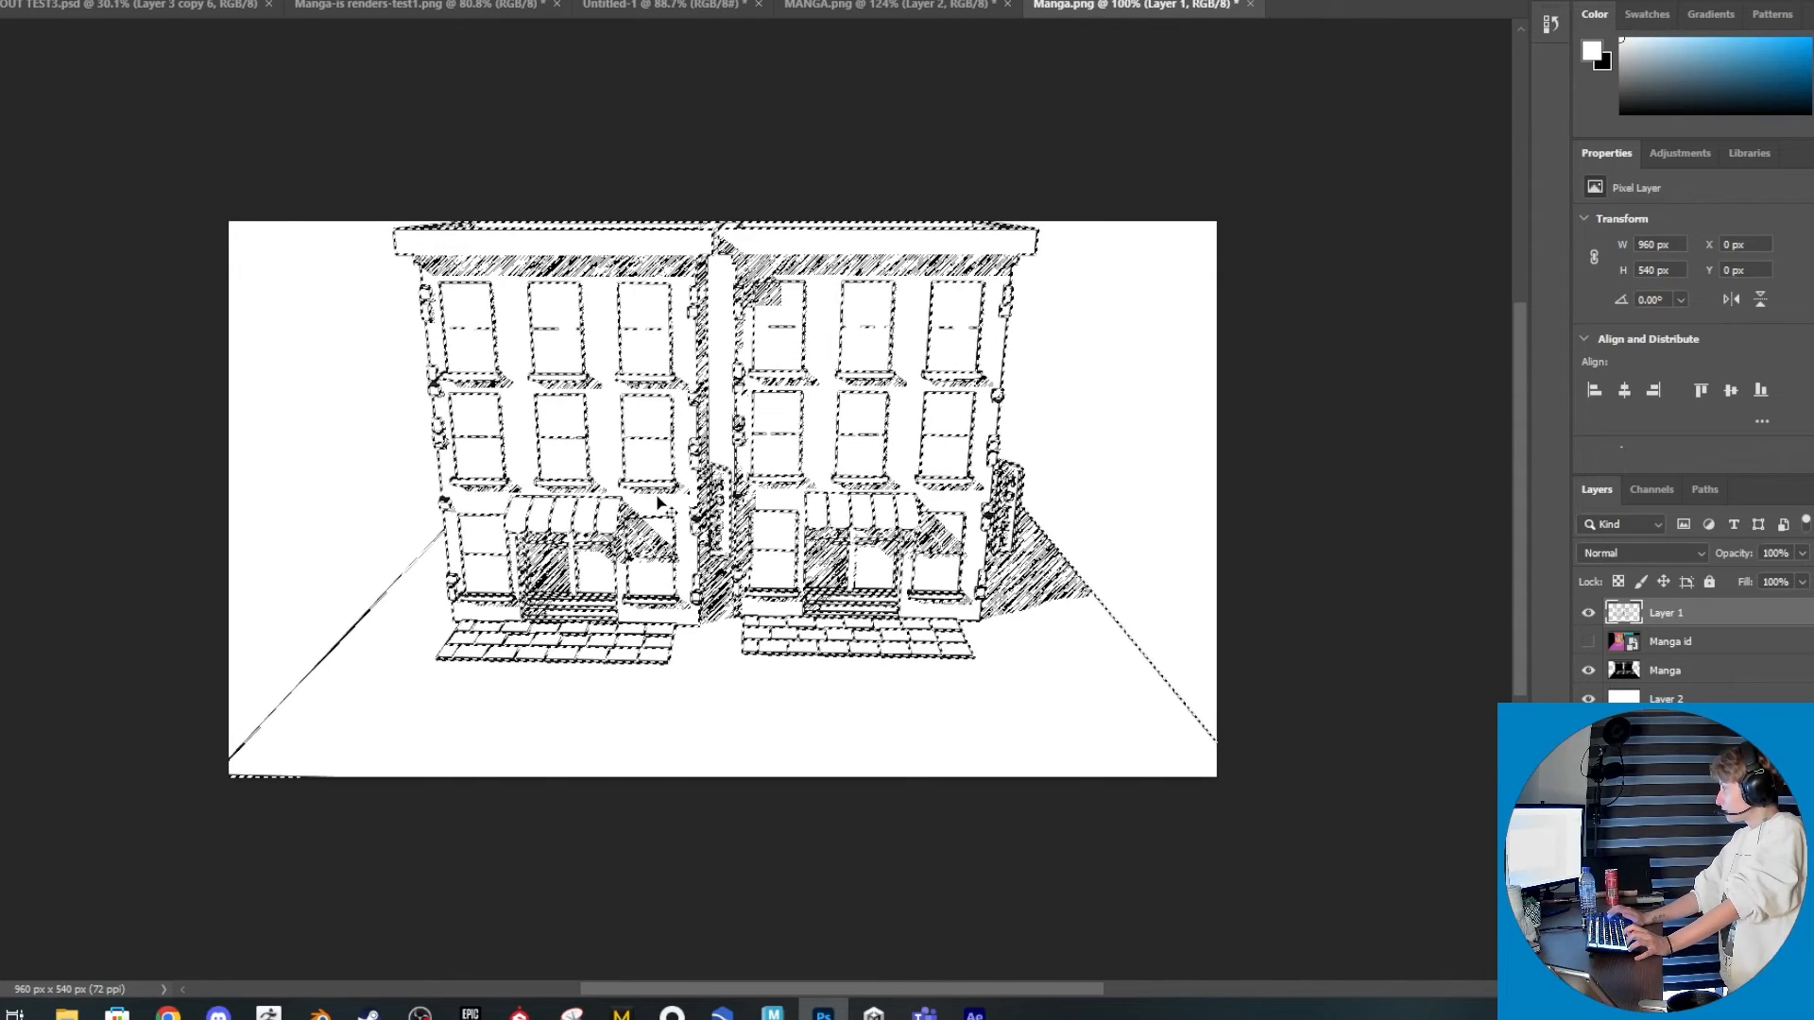
{"action": "left_click", "coordinate": [58, 363]}
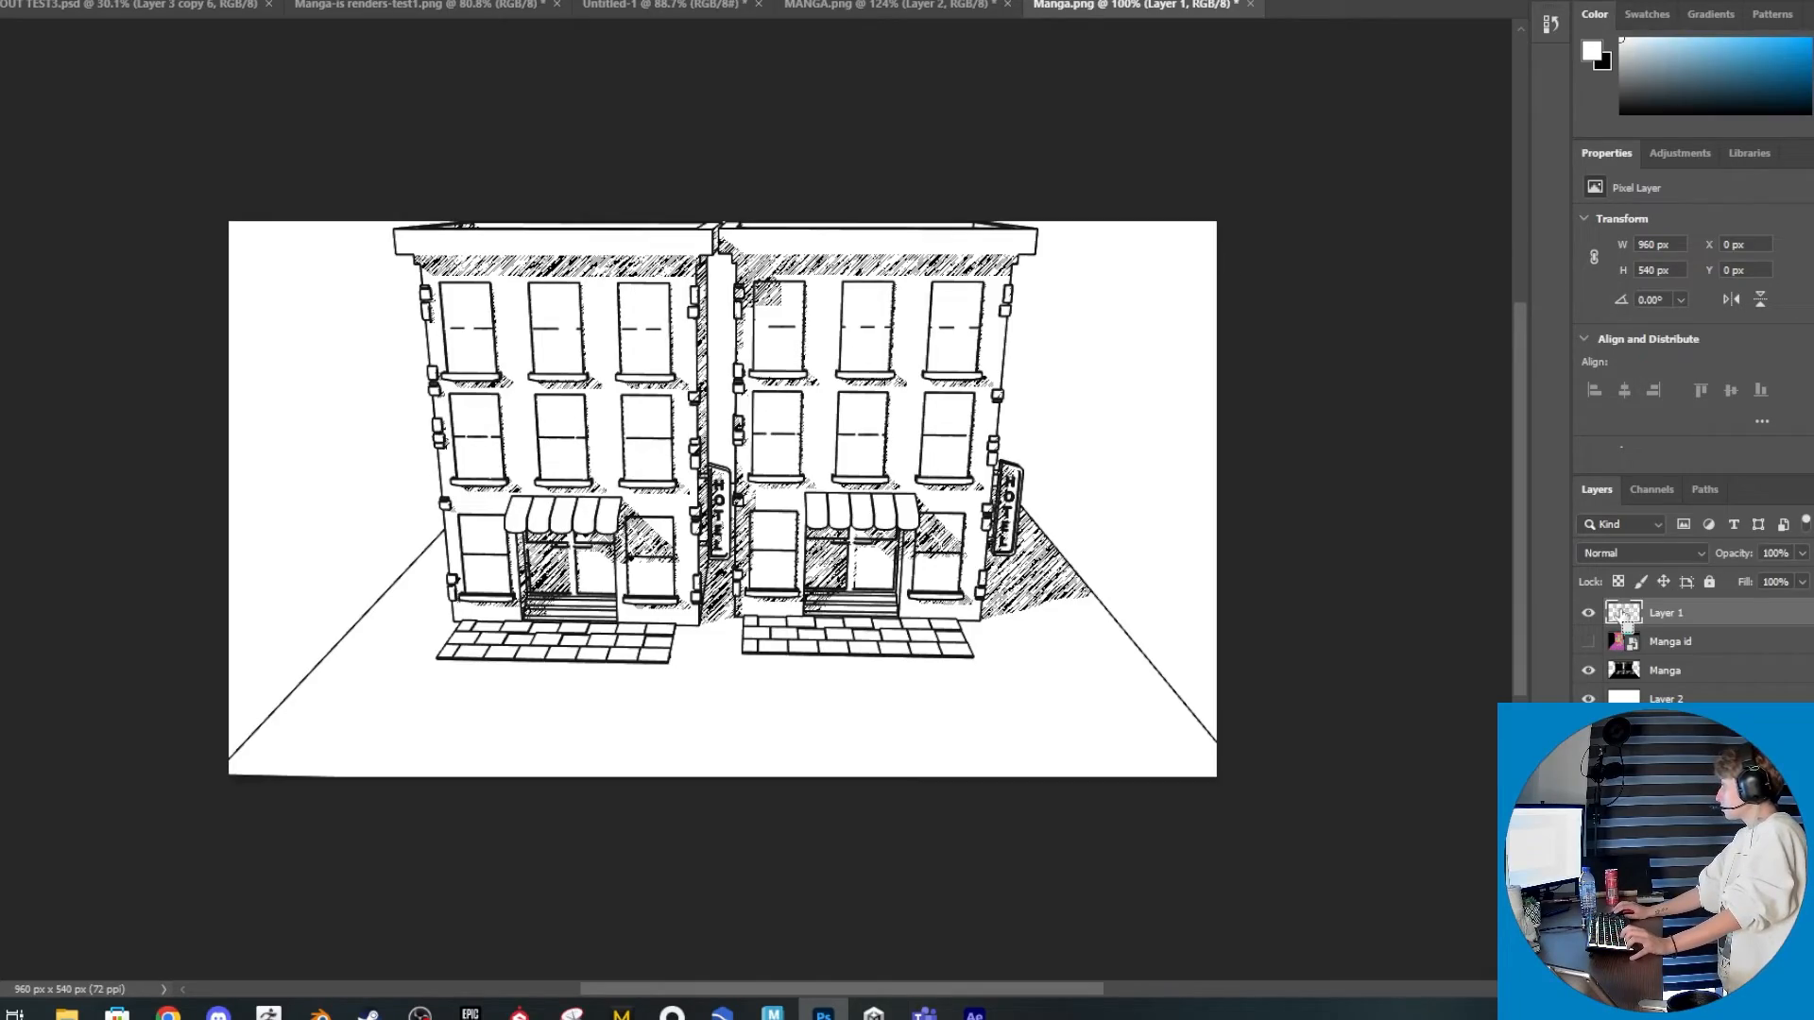
{"action": "scroll", "coordinate": [747, 331], "scroll_direction": "up", "scroll_amount": 5, "text": "alt"}
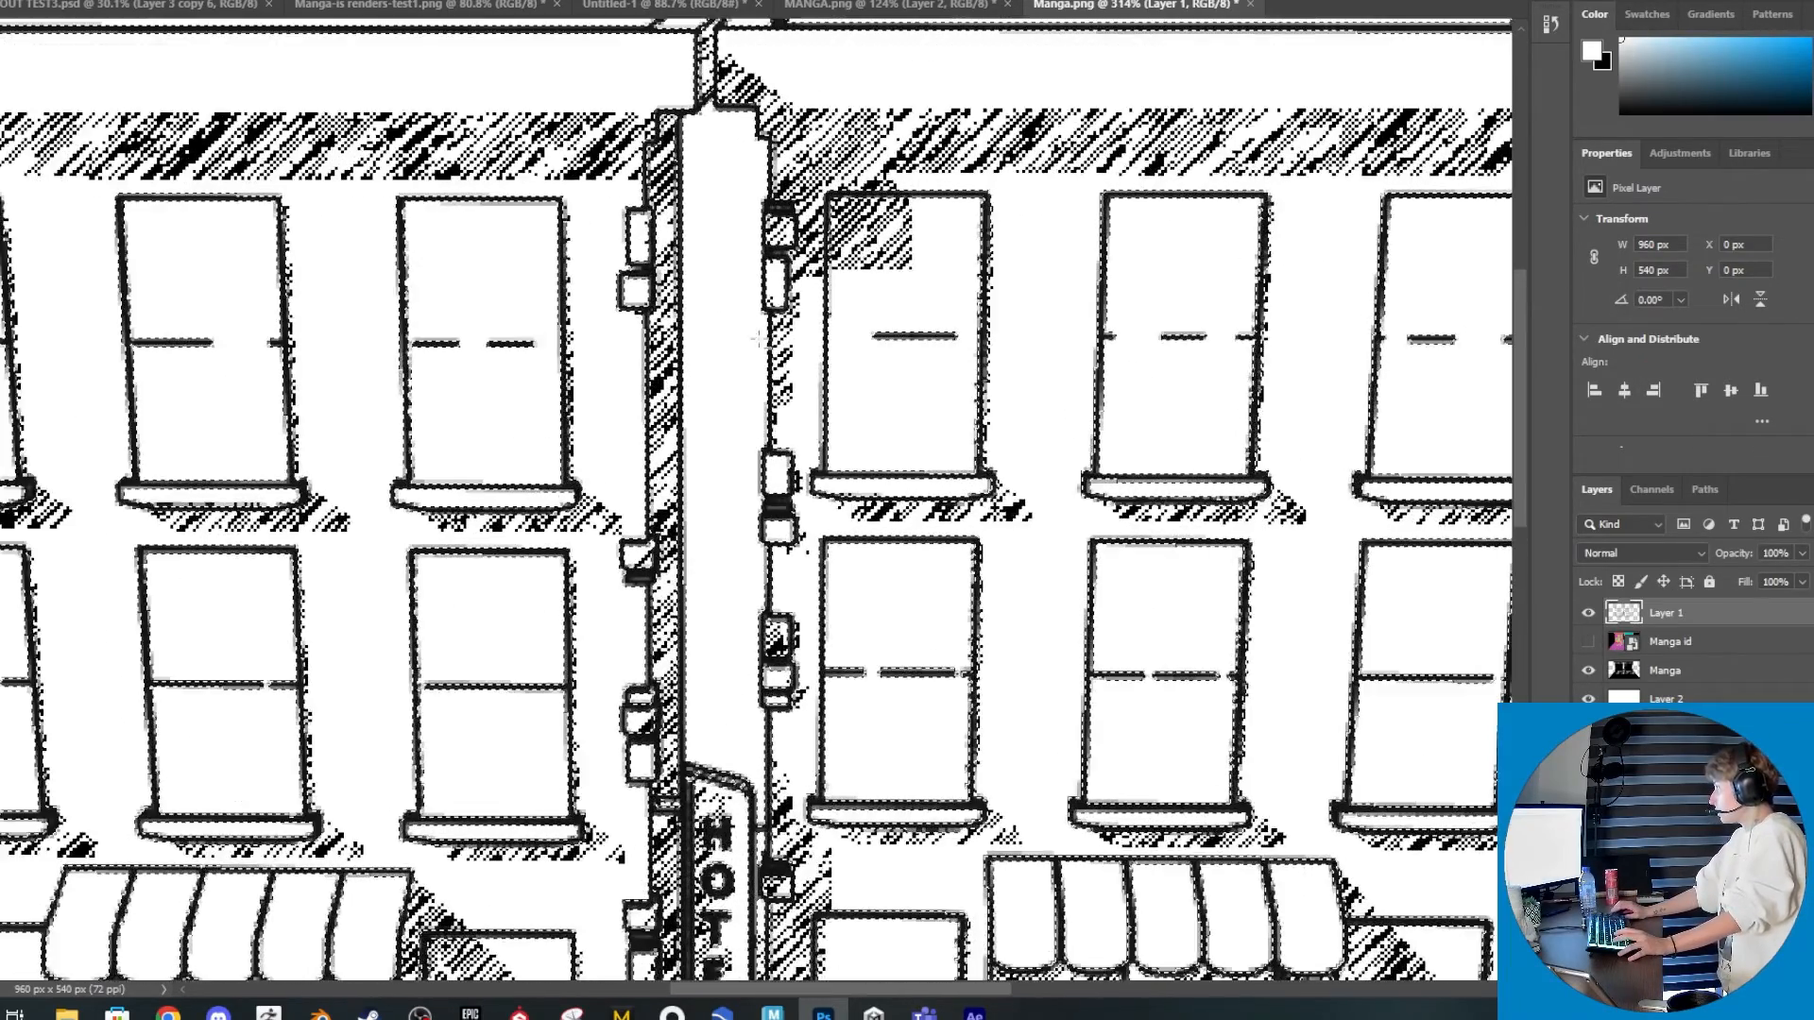
{"action": "scroll", "coordinate": [762, 336], "scroll_direction": "down", "scroll_amount": 4, "text": "alt"}
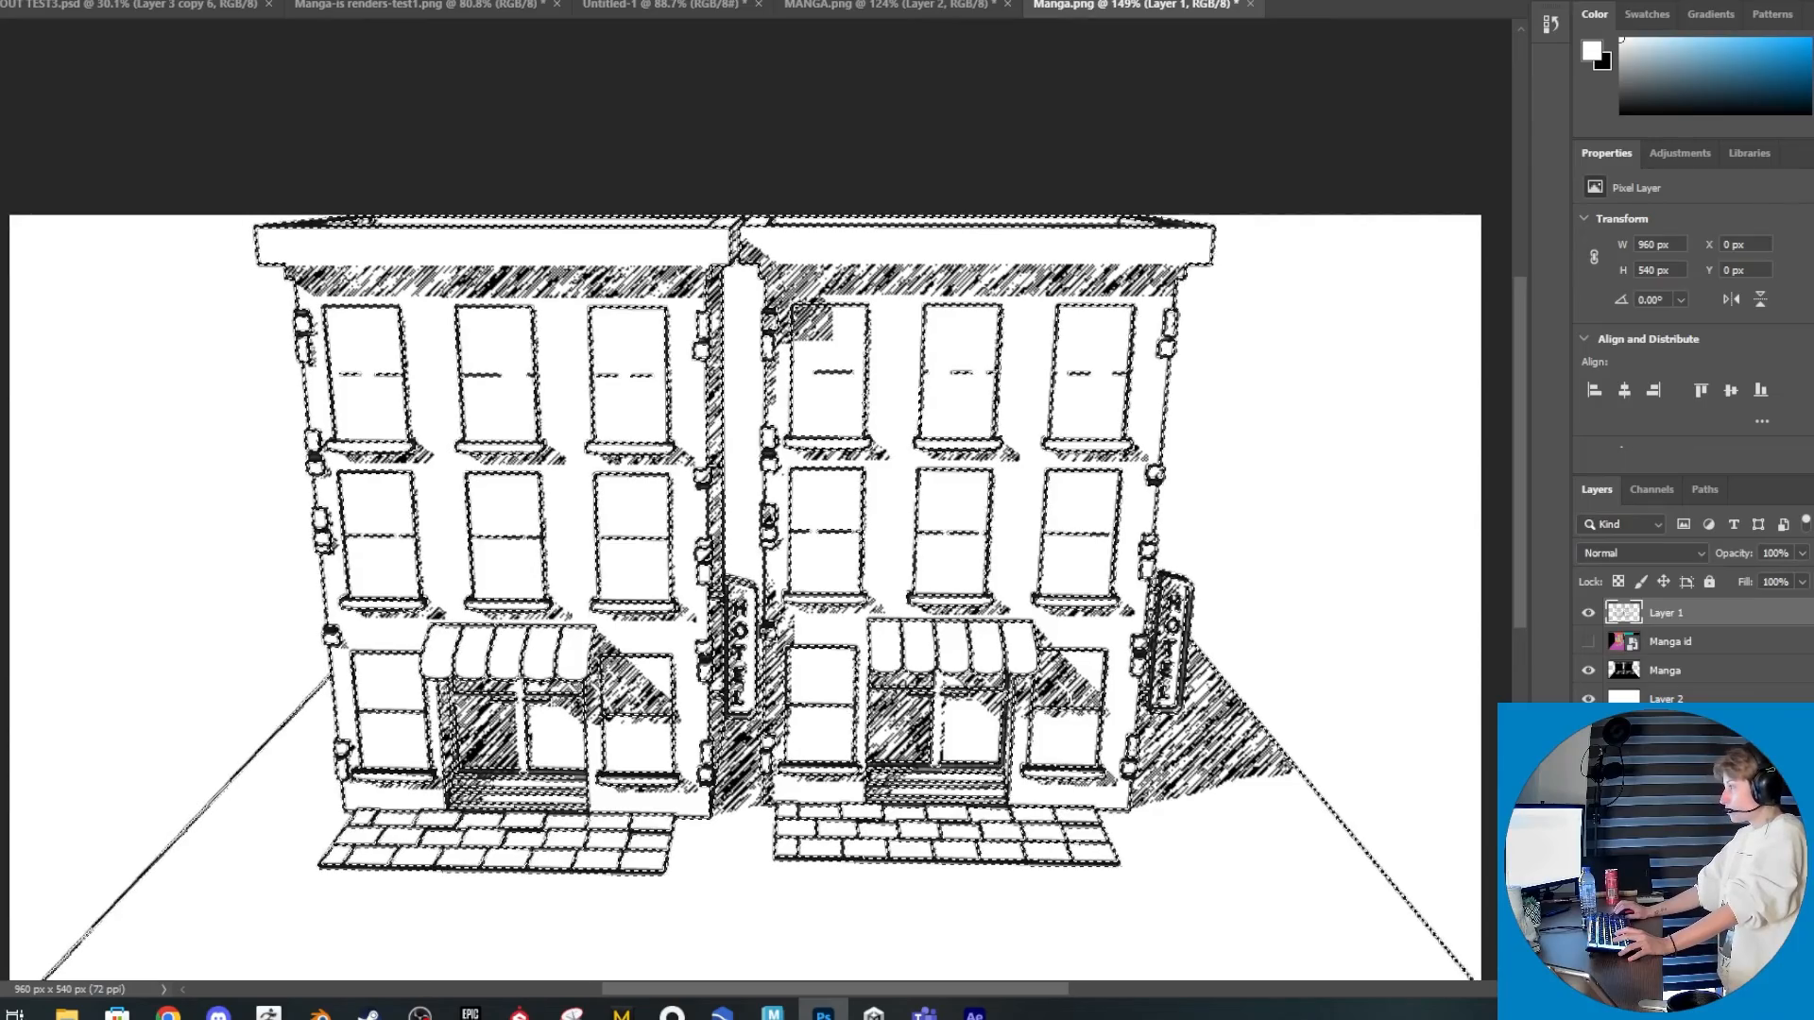
{"action": "key", "text": "alt+BackSpace"}
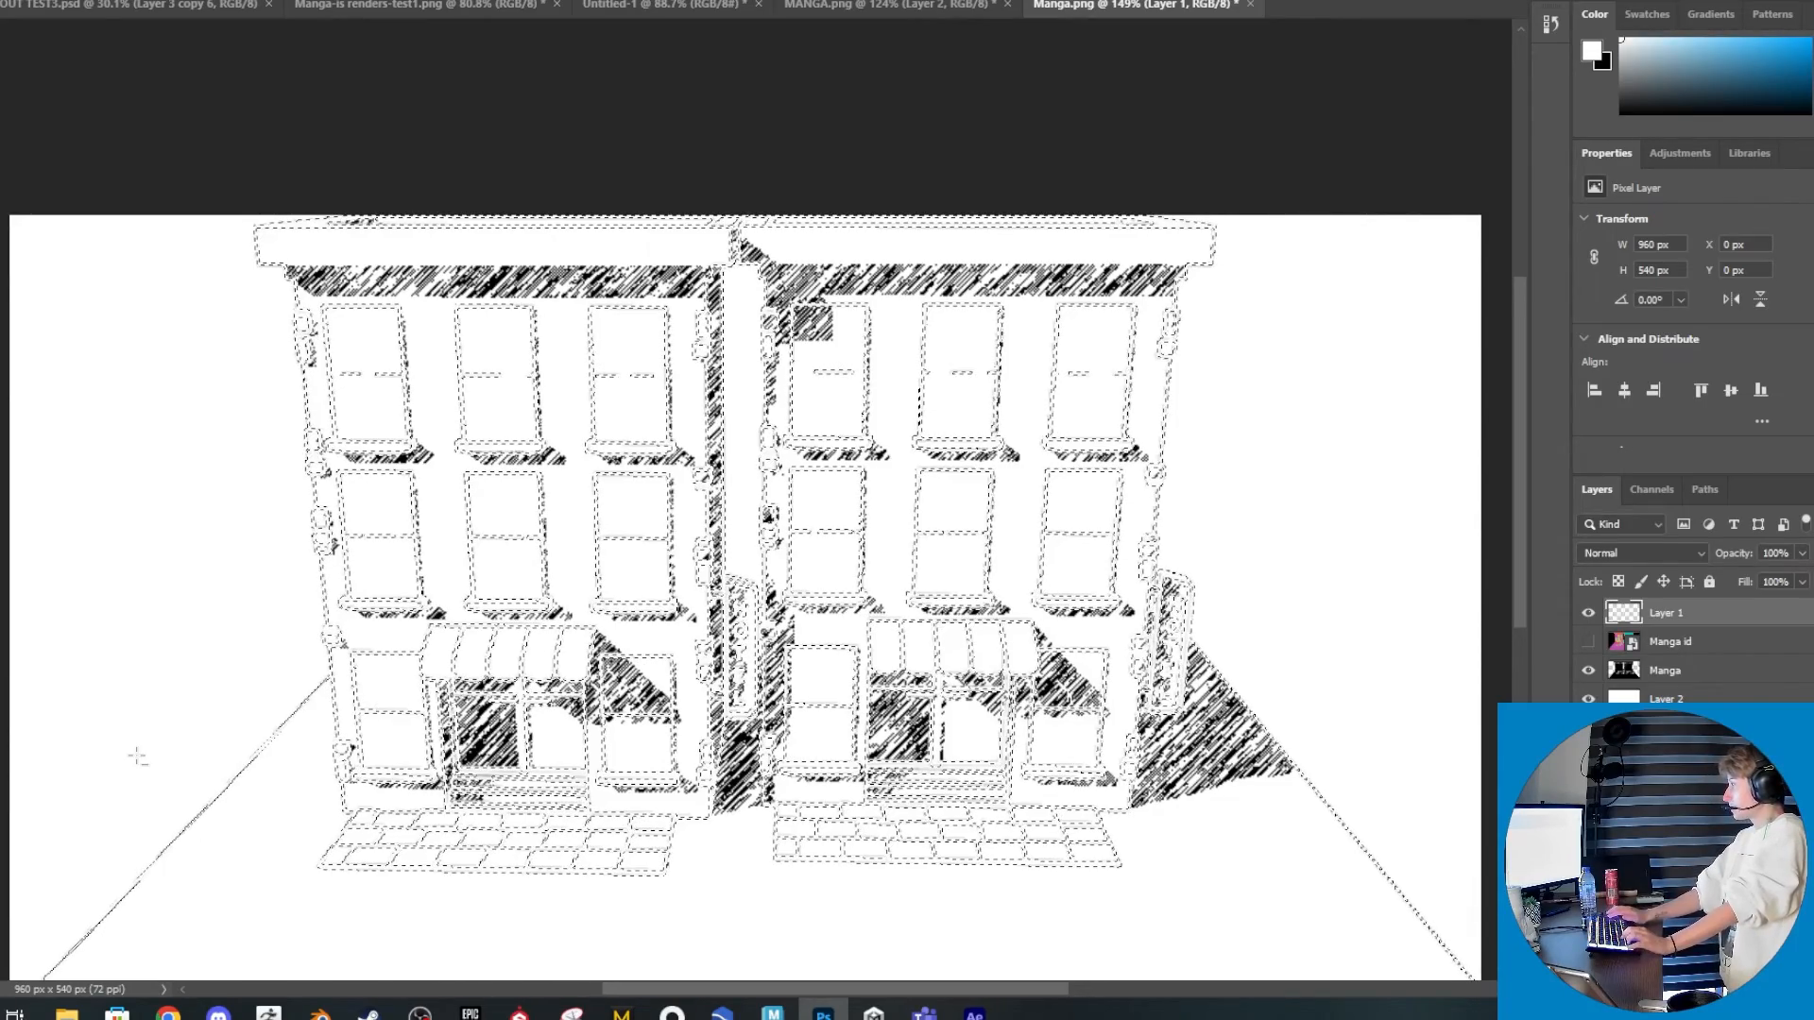
{"action": "key", "text": "ctrl+BackSpace"}
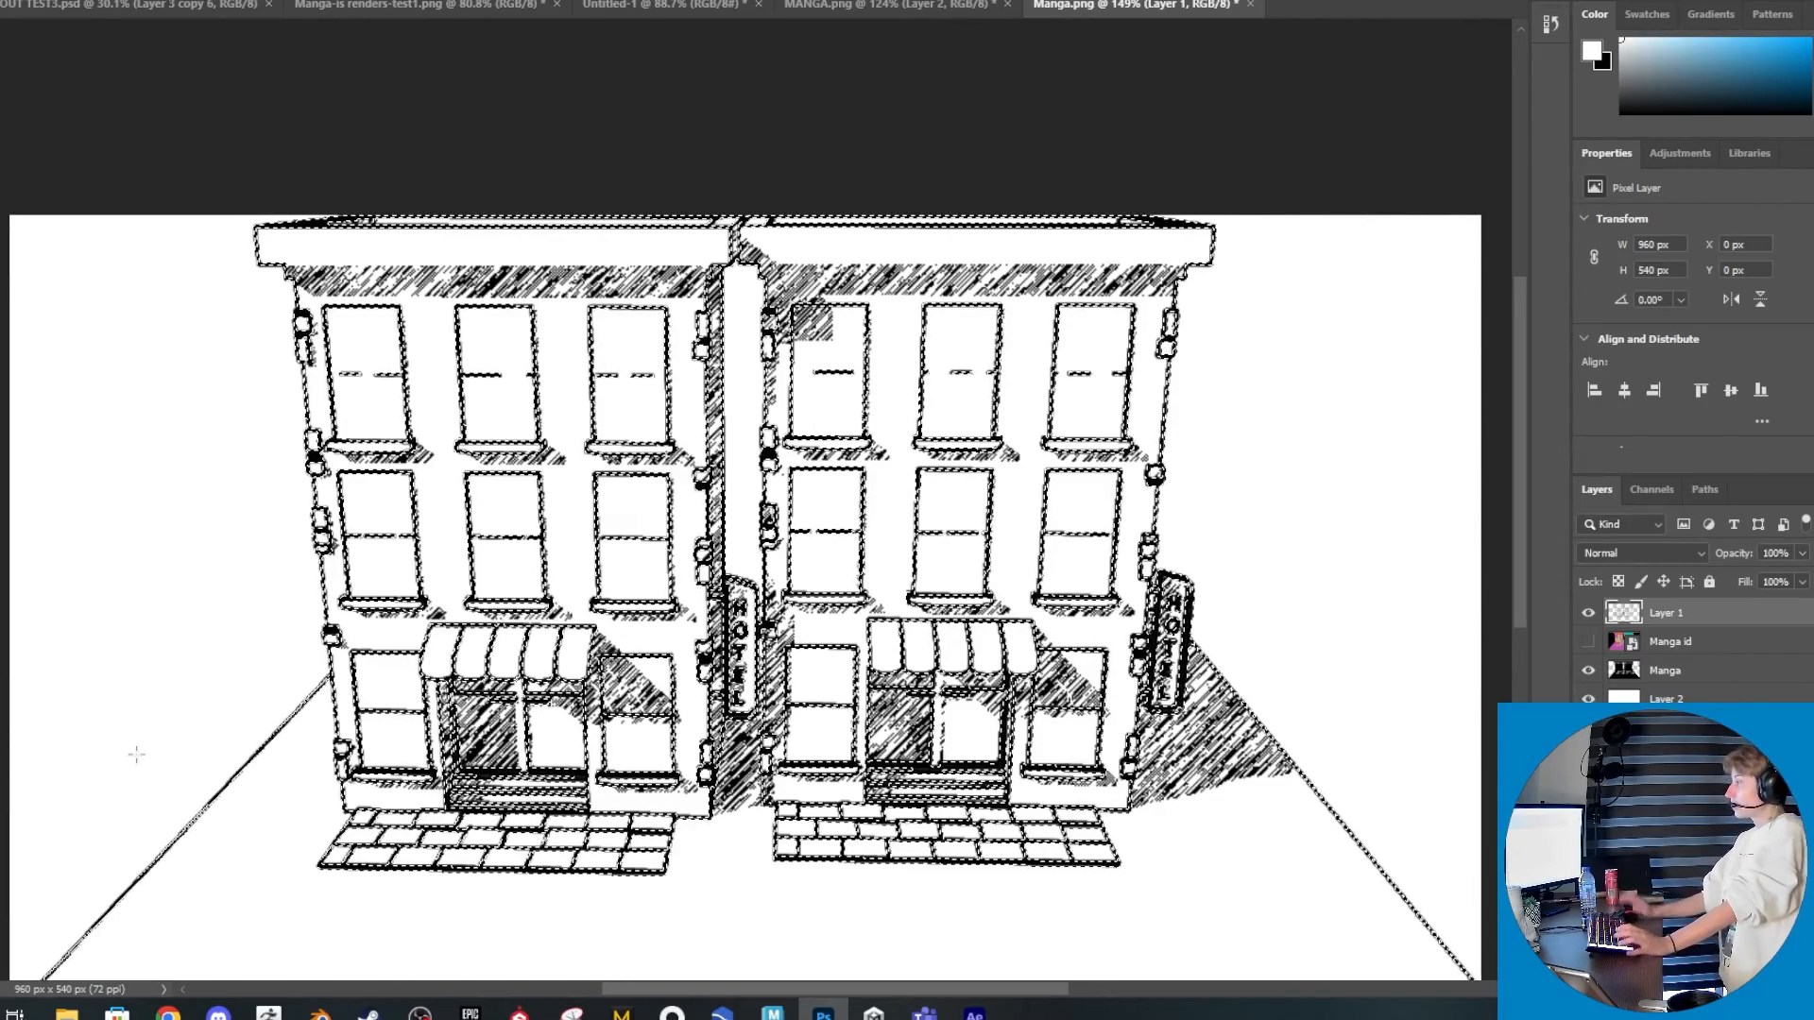
{"action": "key", "text": "ctrl+d"}
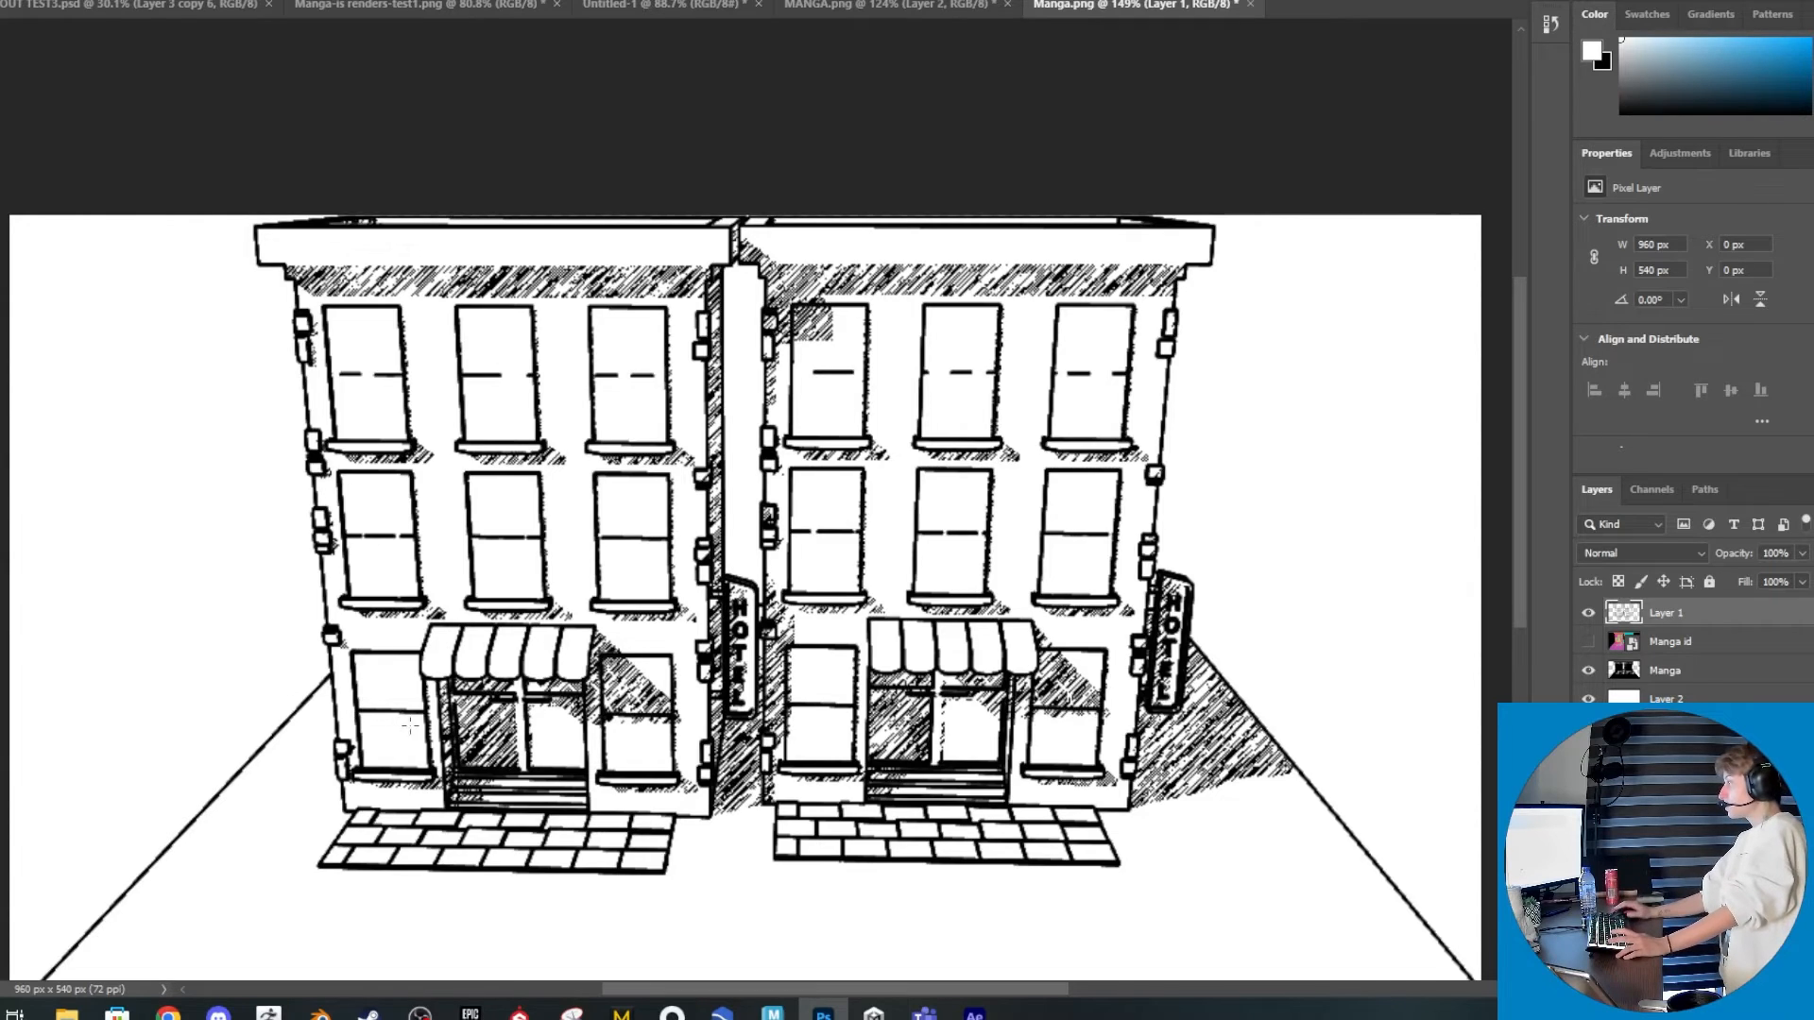
{"action": "scroll", "coordinate": [471, 708], "scroll_direction": "down", "scroll_amount": 5, "text": "alt"}
{"action": "scroll", "coordinate": [661, 605], "scroll_direction": "down", "scroll_amount": 2}
{"action": "scroll", "coordinate": [727, 709], "scroll_direction": "up", "scroll_amount": 6, "text": "alt"}
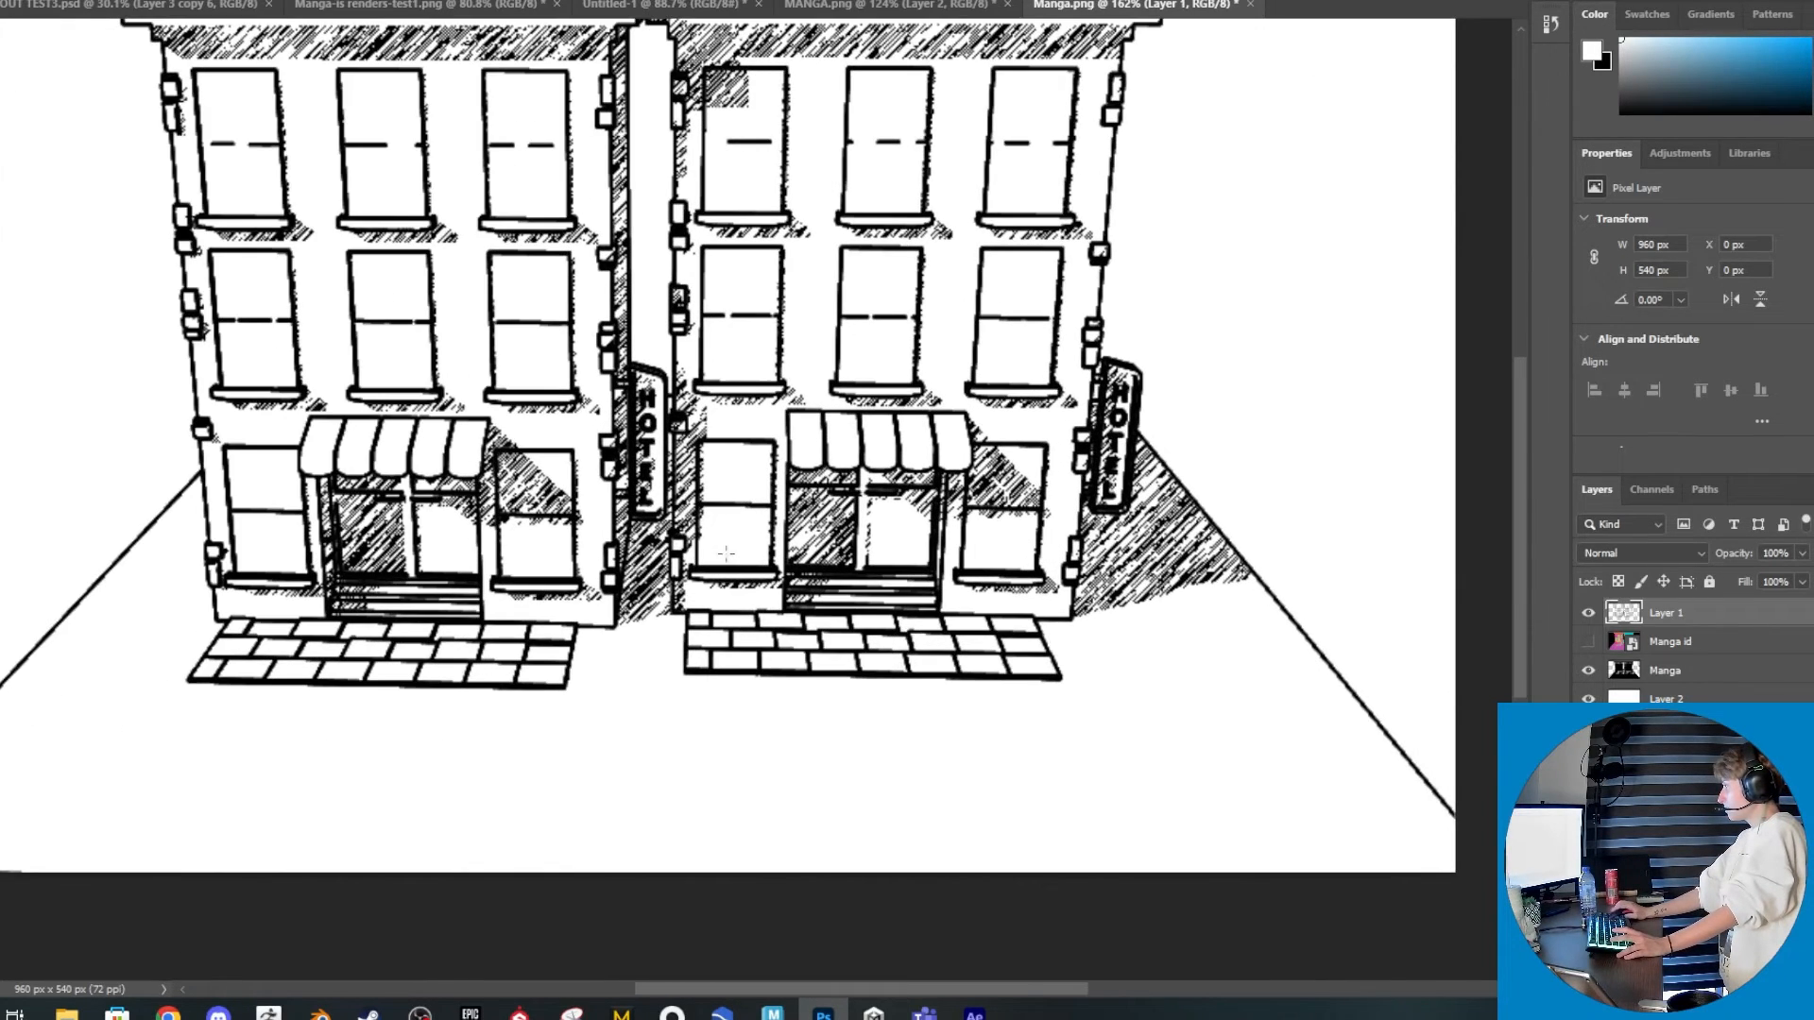
{"action": "scroll", "coordinate": [726, 553], "scroll_direction": "up", "scroll_amount": 3}
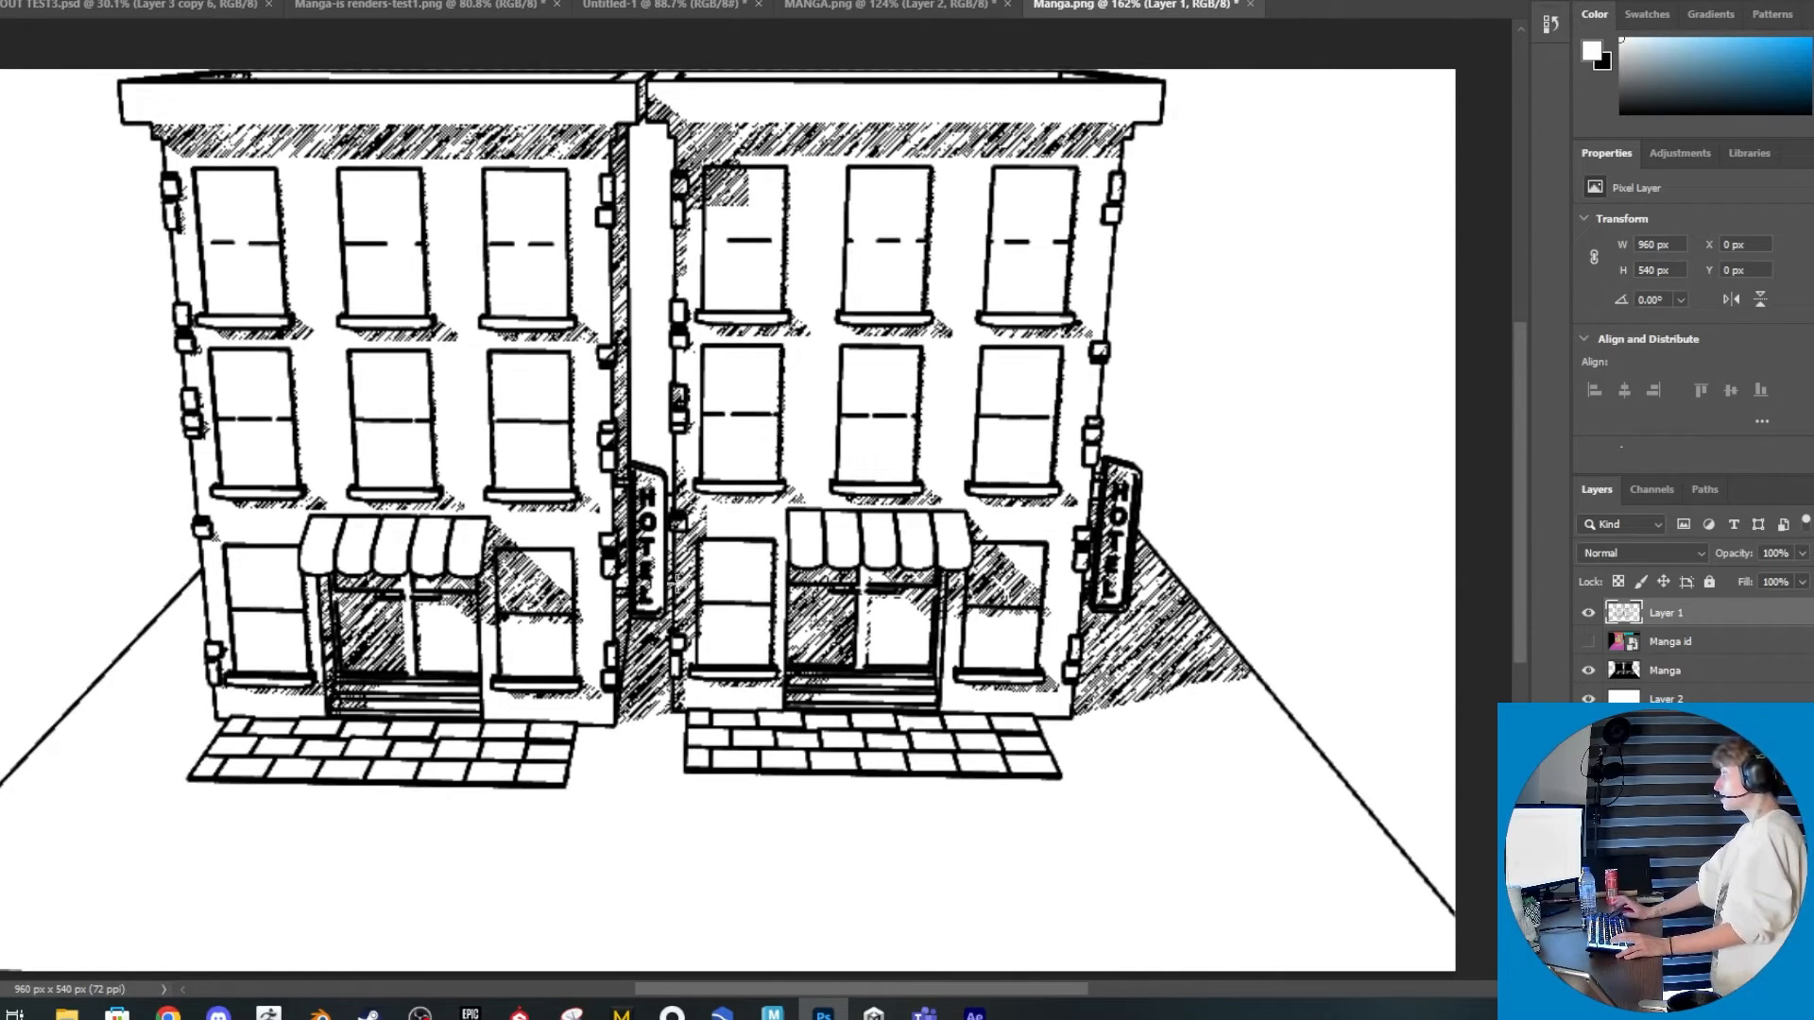